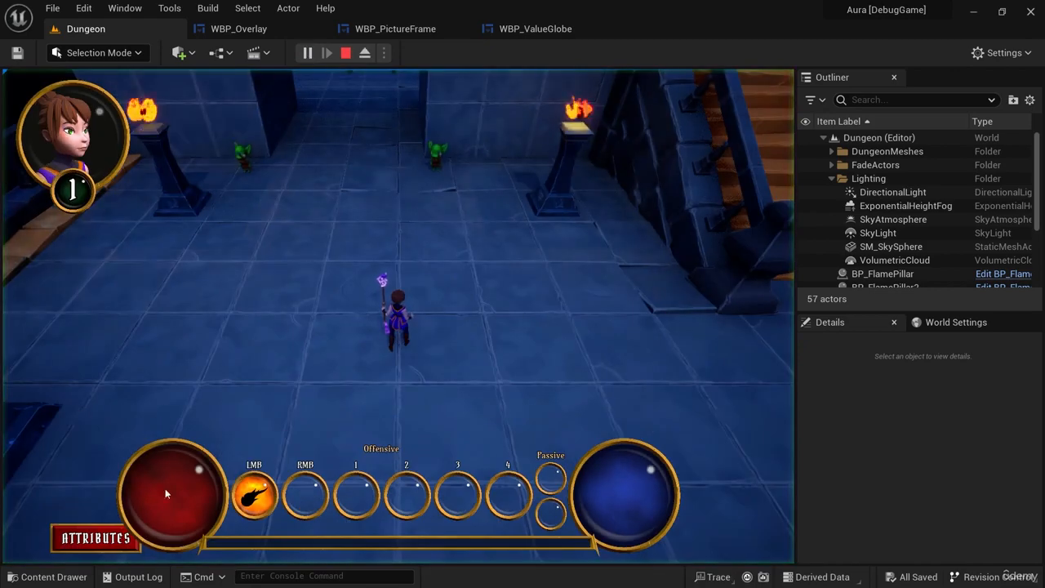
Open and close the Attributes menu twice in the running game to inspect it, and stop the simulation.
{"action": "left_click", "coordinate": [95, 537]}
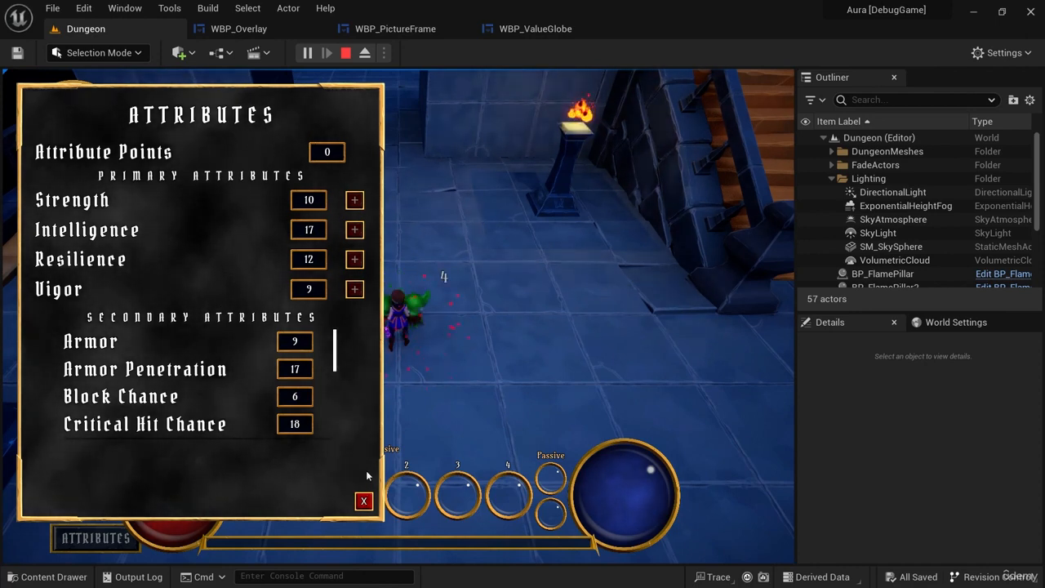
{"action": "left_click", "coordinate": [364, 500]}
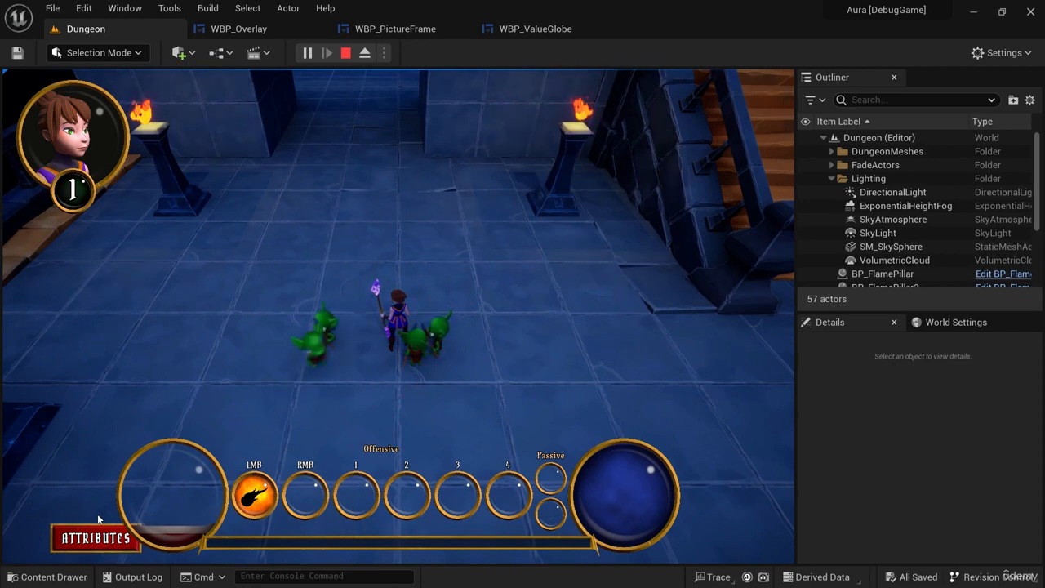
{"action": "left_click", "coordinate": [95, 537]}
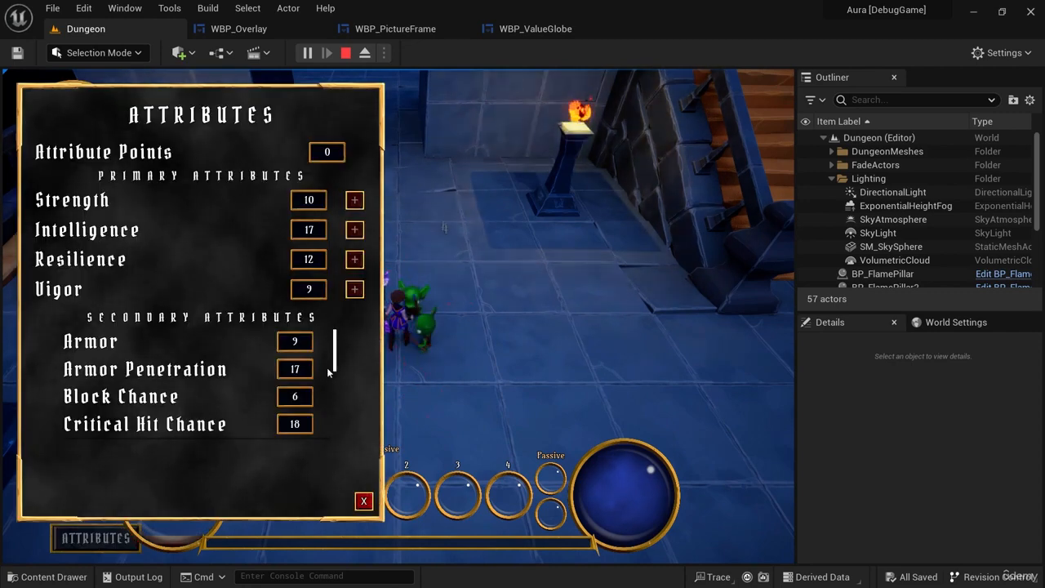
{"action": "left_click", "coordinate": [363, 501]}
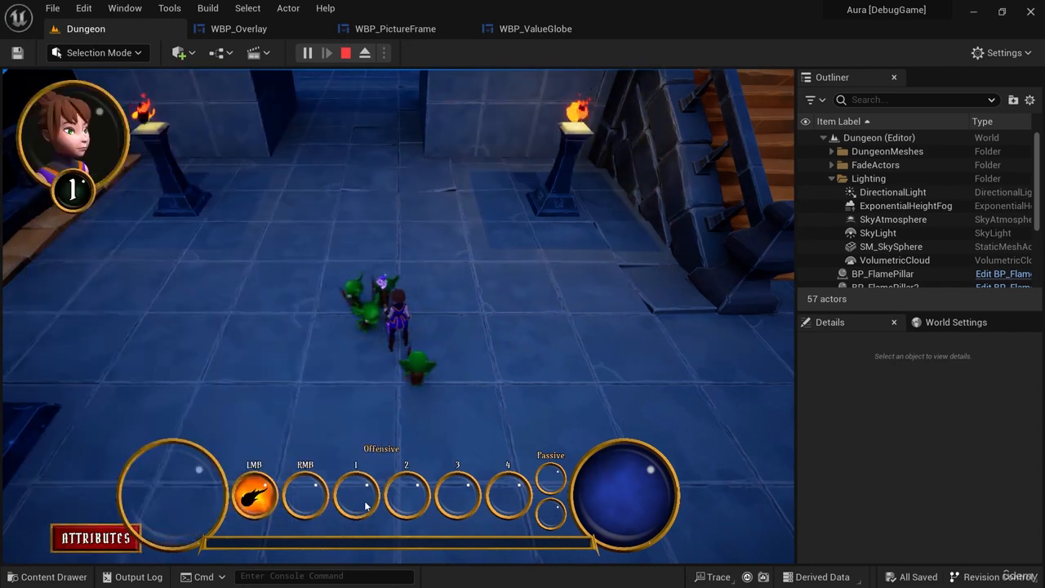
{"action": "left_click", "coordinate": [345, 52]}
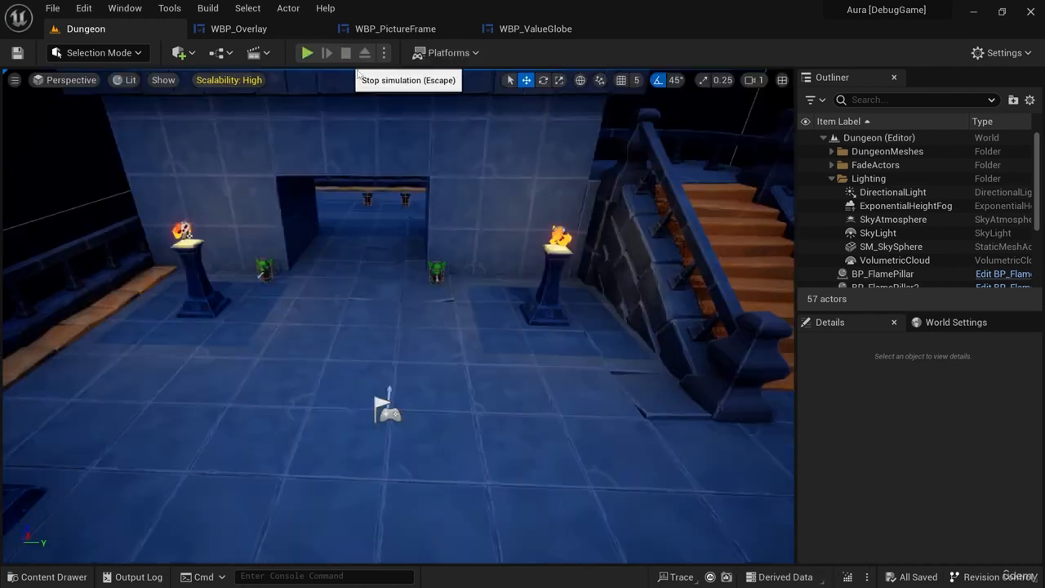
Review the HUD layout in the WBP_Overlay widget, widening the design canvas.
{"action": "right_click_drag", "start_coordinate": [551, 436], "coordinate": [563, 377]}
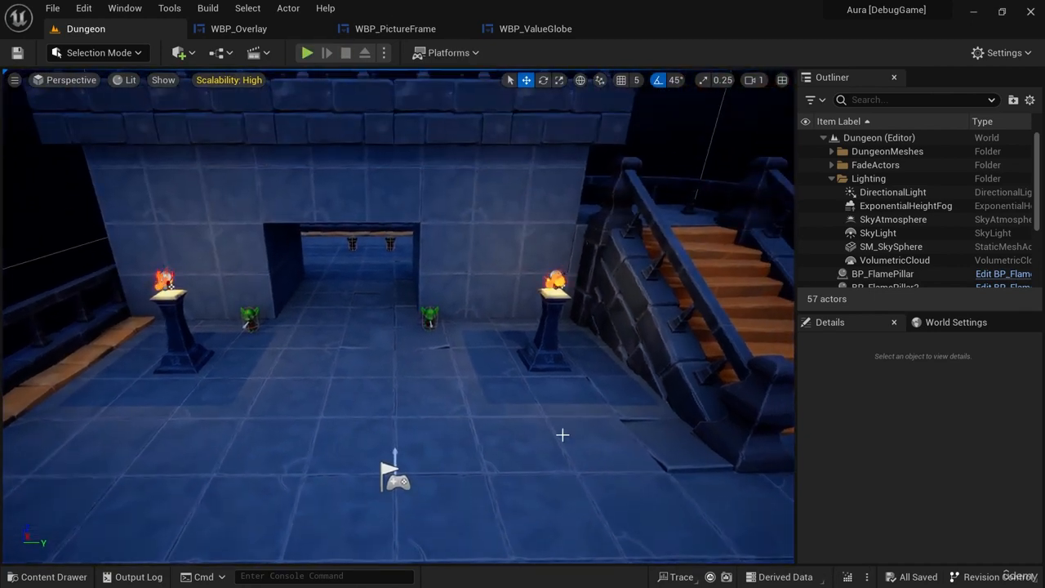
{"action": "right_click_drag", "start_coordinate": [563, 435], "coordinate": [461, 181]}
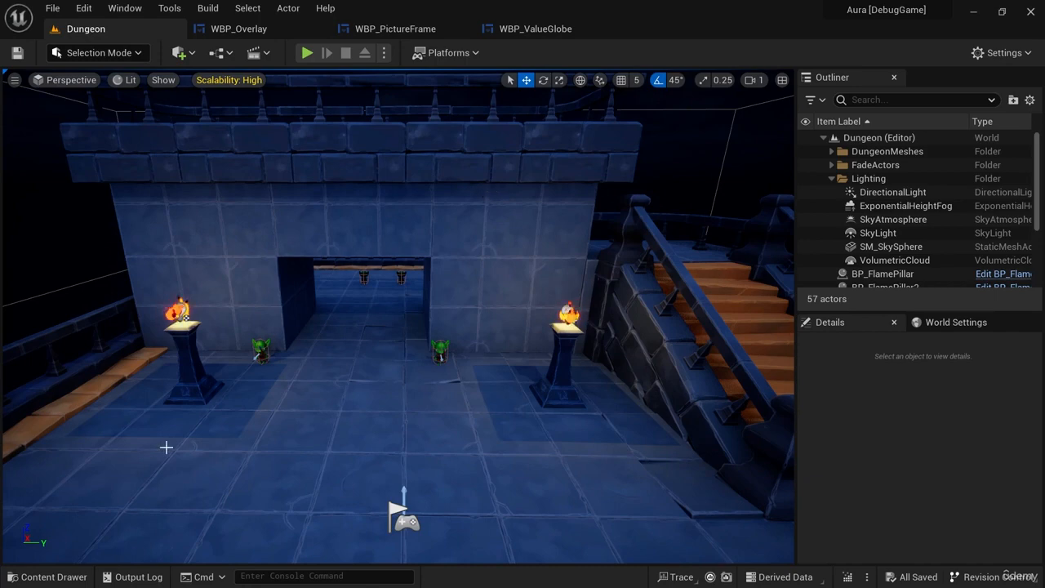
{"action": "left_click", "coordinate": [66, 575]}
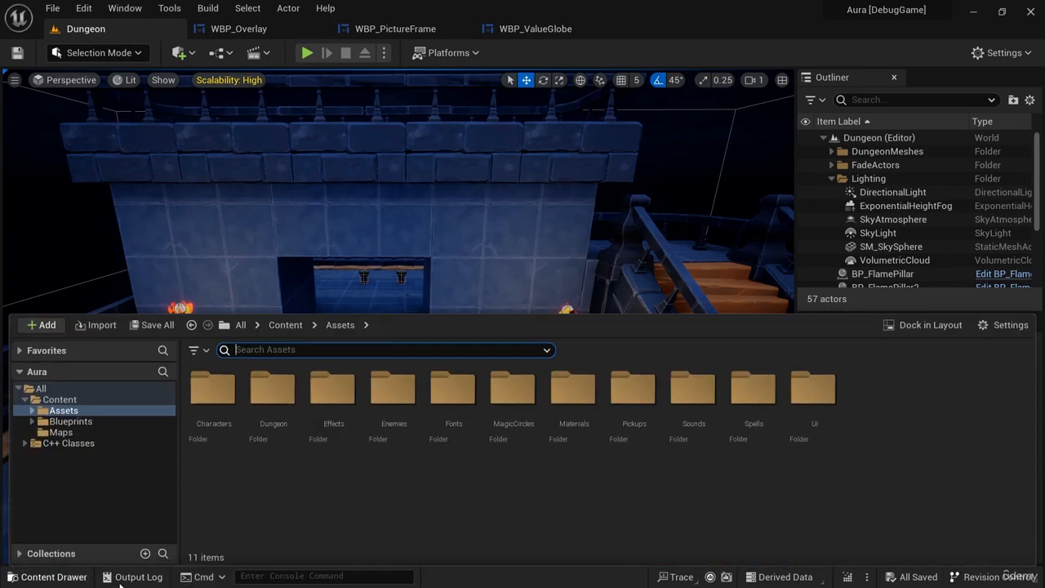
{"action": "left_click", "coordinate": [238, 29]}
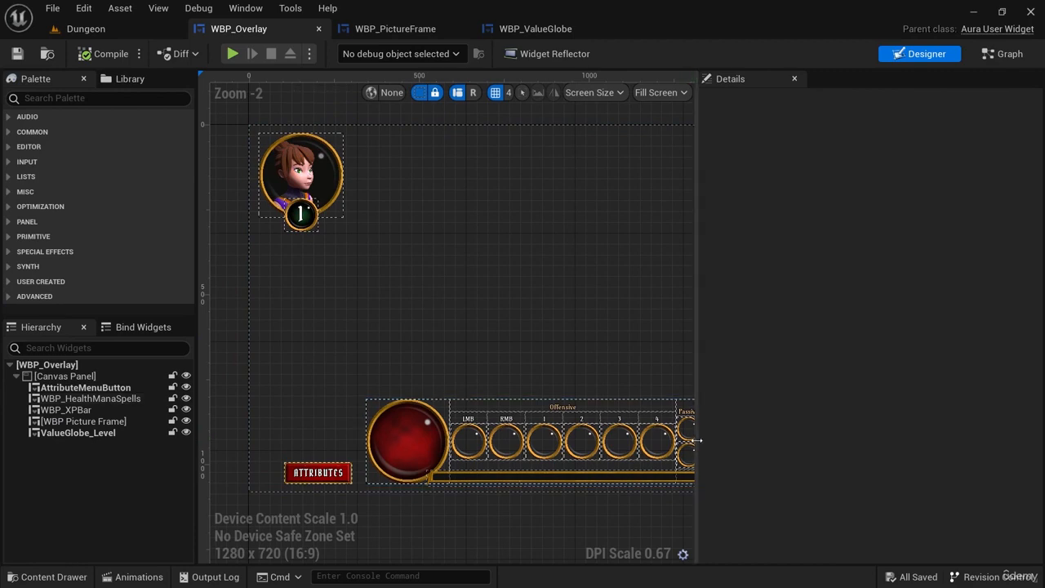
{"action": "left_click_drag", "start_coordinate": [696, 440], "coordinate": [834, 440]}
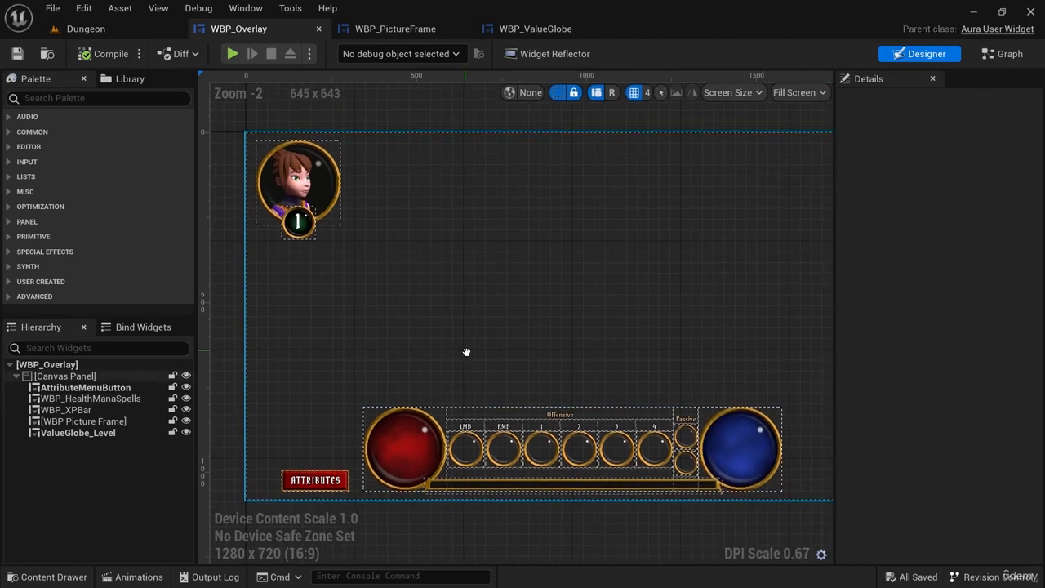
{"action": "scroll", "coordinate": [346, 231], "scroll_direction": "up", "scroll_amount": 6}
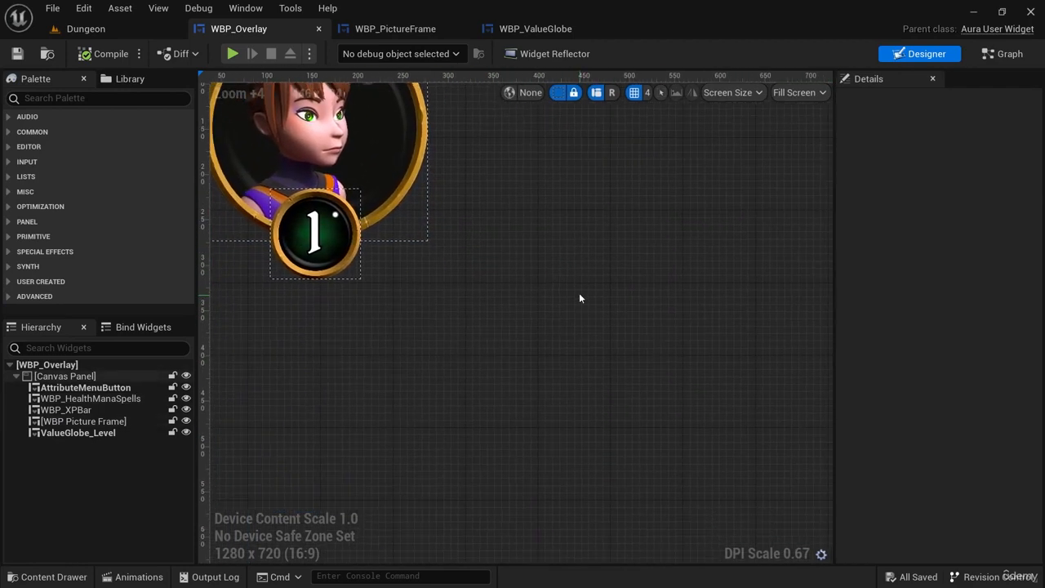
Close the WBP_PictureFrame, WBP_ValueGlobe and WBP_Overlay widget editors.
{"action": "left_click", "coordinate": [404, 31]}
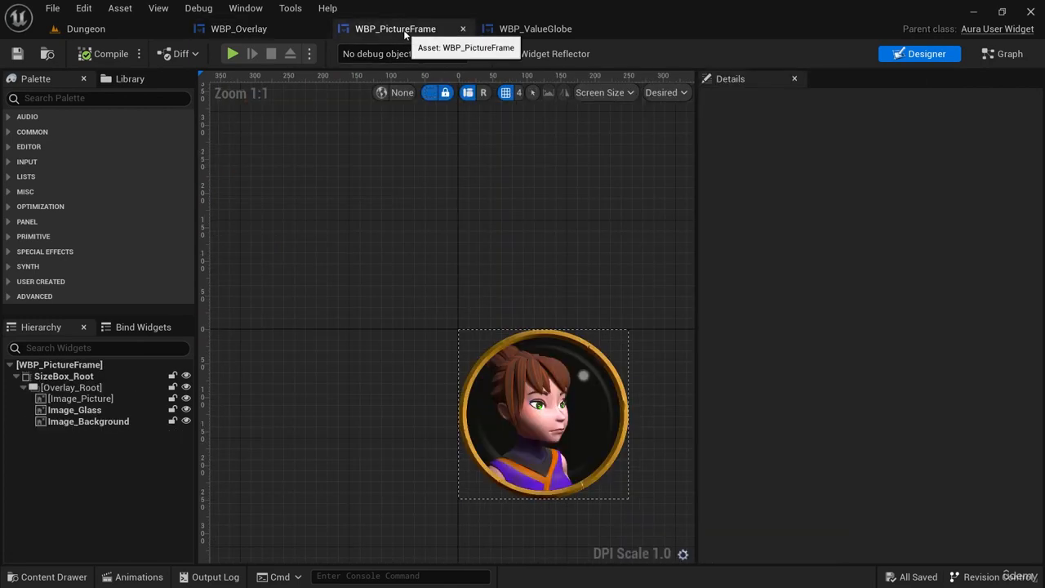
{"action": "middle_click", "coordinate": [403, 30]}
{"action": "middle_click", "coordinate": [404, 30]}
{"action": "middle_click", "coordinate": [271, 30]}
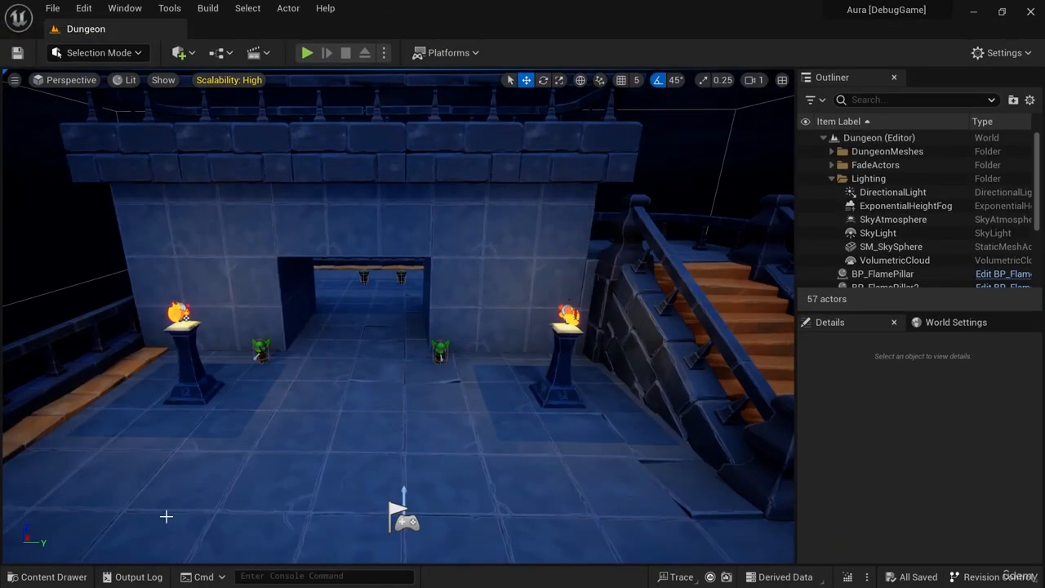
Open the WBP_AttributeMenu widget from the Blueprints/UI/AttributeMenu folder.
{"action": "left_click", "coordinate": [65, 583]}
{"action": "left_click", "coordinate": [813, 392]}
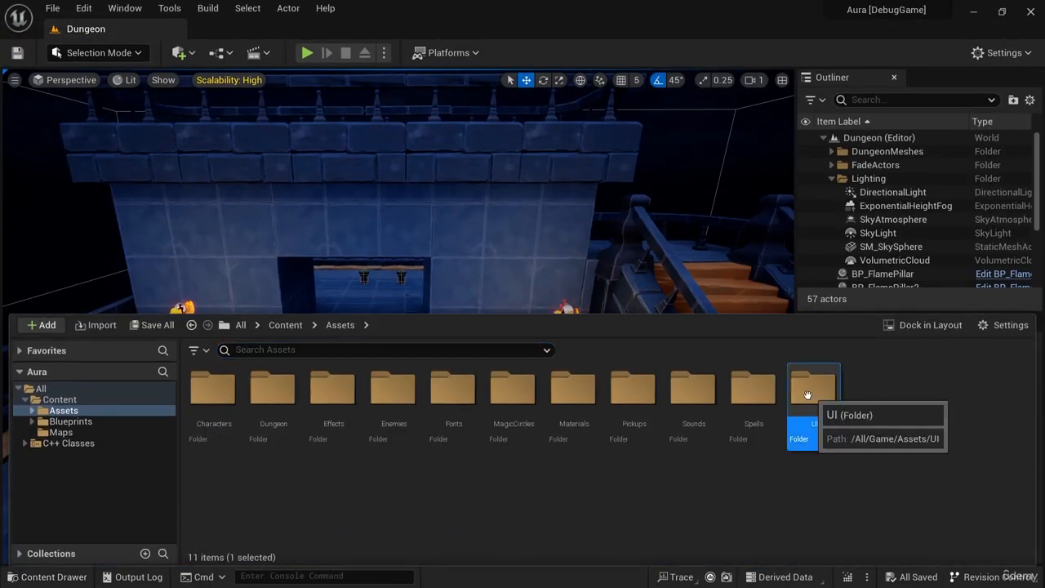
{"action": "left_click", "coordinate": [73, 421]}
{"action": "double_click", "coordinate": [693, 388]}
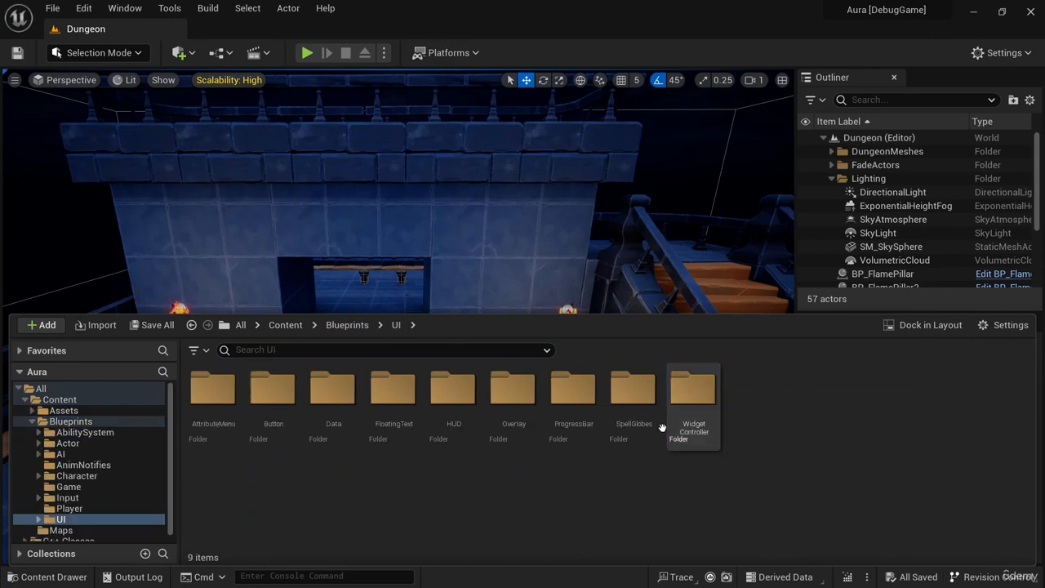
{"action": "double_click", "coordinate": [215, 393]}
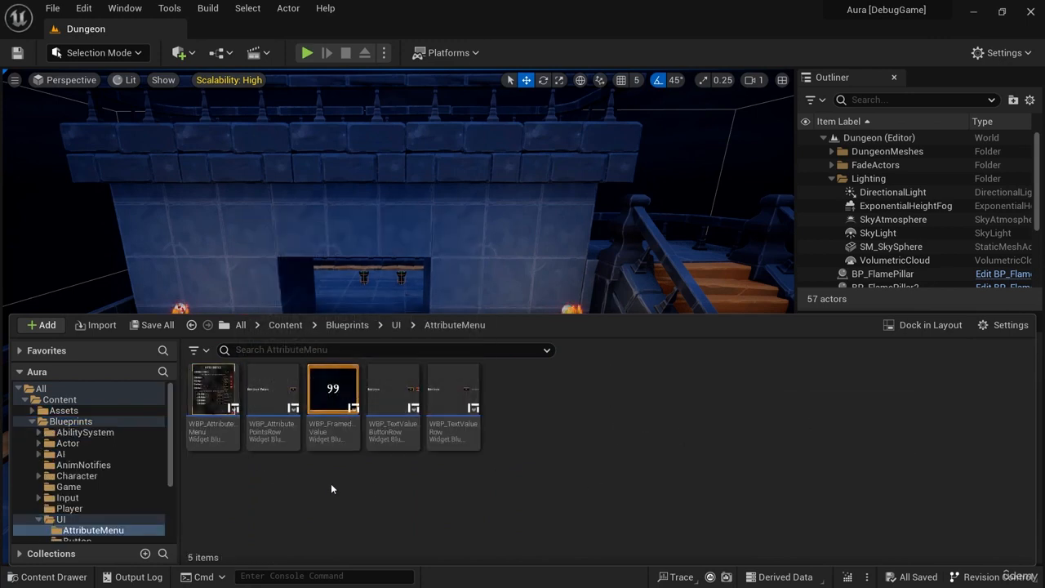
{"action": "double_click", "coordinate": [216, 397]}
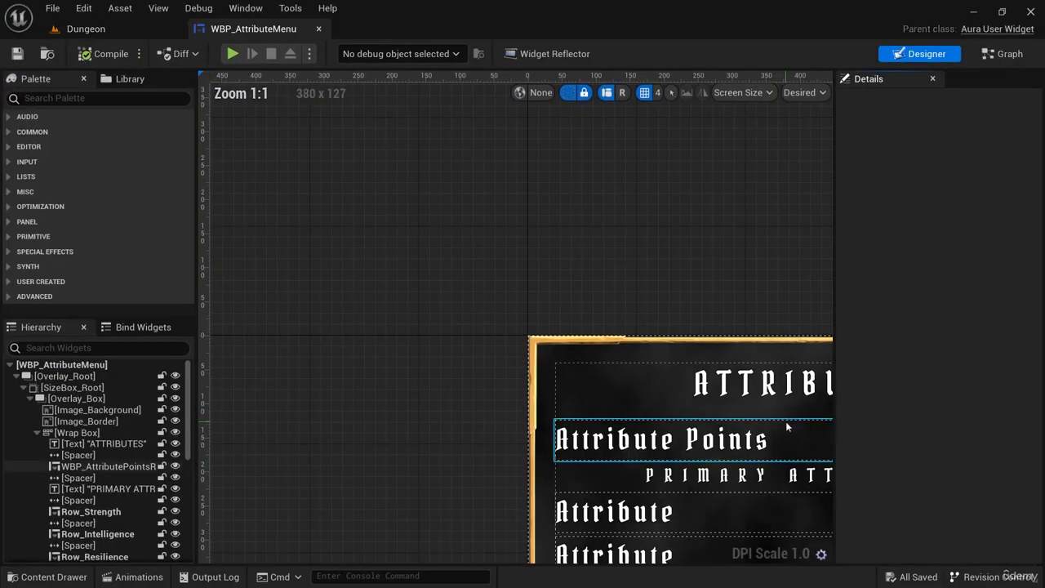
Select Image_Background in the attribute menu and locate its brush material MI_FlowingUIBG among the project assets.
{"action": "right_click_drag", "start_coordinate": [666, 285], "coordinate": [338, 191]}
{"action": "scroll", "coordinate": [506, 245], "scroll_direction": "down", "scroll_amount": 5}
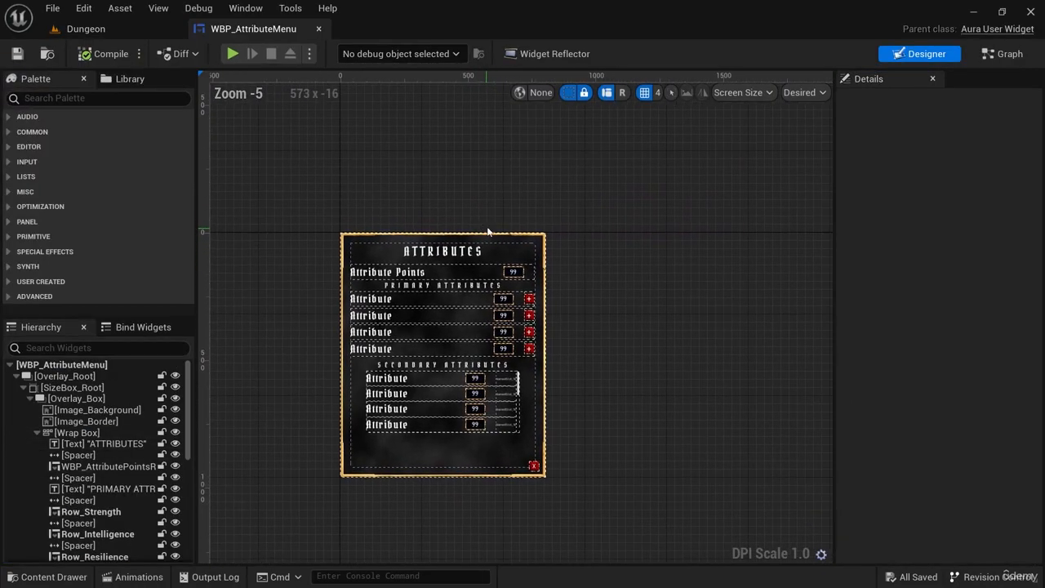
{"action": "scroll", "coordinate": [587, 315], "scroll_direction": "up", "scroll_amount": 2}
{"action": "right_click_drag", "start_coordinate": [587, 314], "coordinate": [686, 263]}
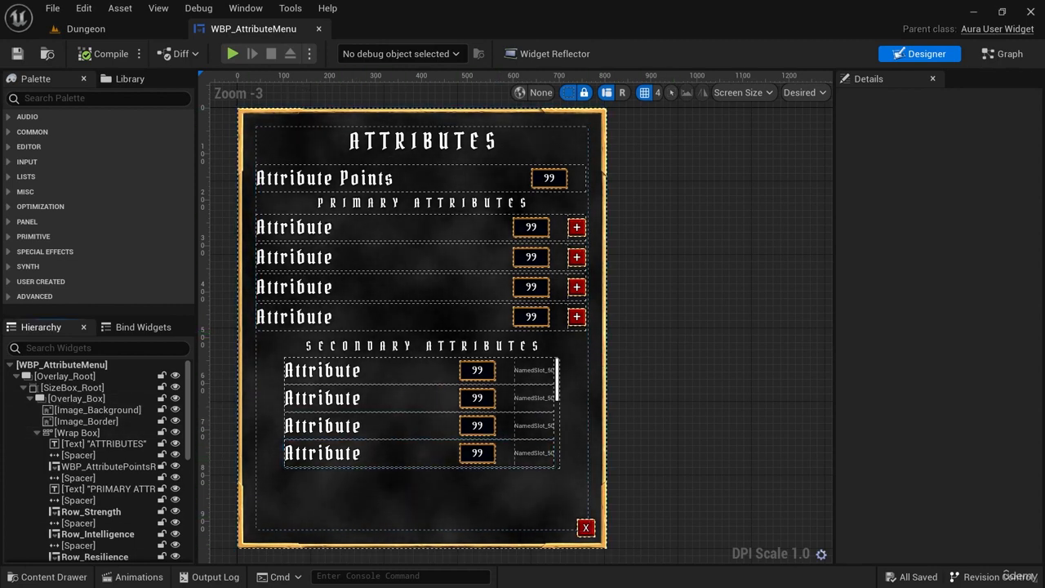
{"action": "right_click_drag", "start_coordinate": [647, 352], "coordinate": [656, 356]}
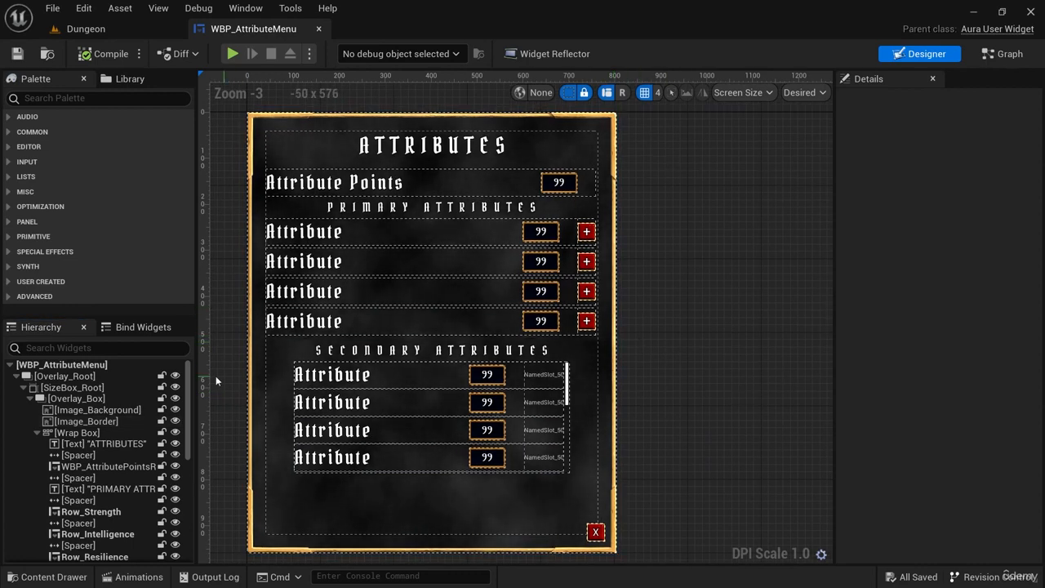
{"action": "left_click", "coordinate": [113, 412]}
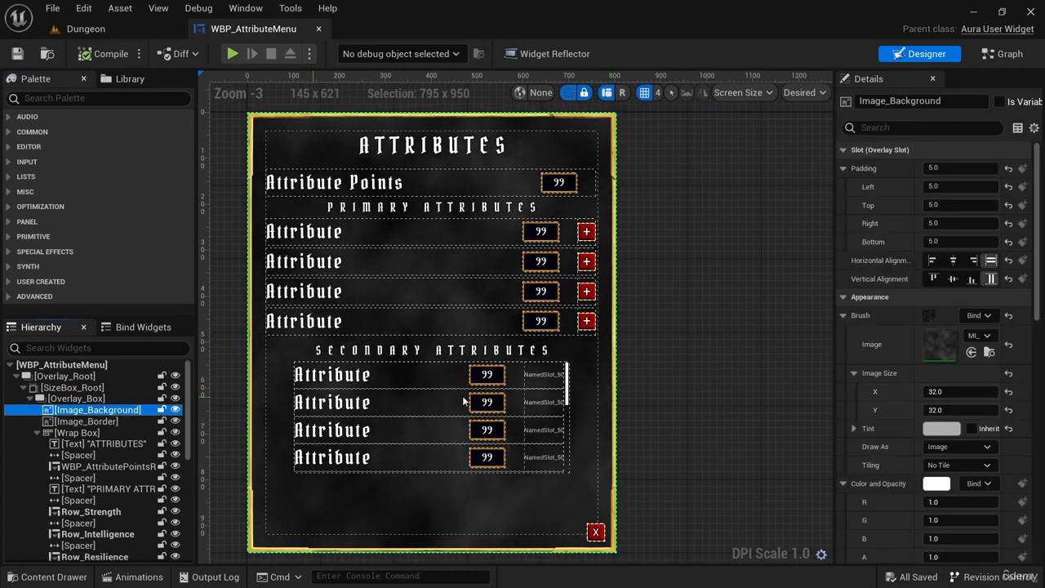
{"action": "left_click_drag", "start_coordinate": [829, 374], "coordinate": [756, 379]}
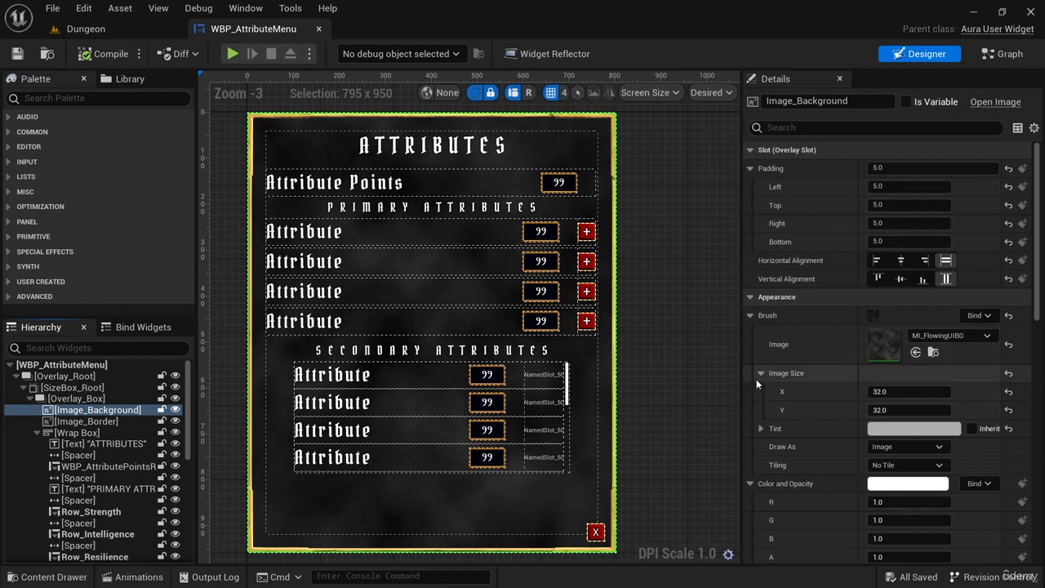
{"action": "left_click", "coordinate": [933, 351]}
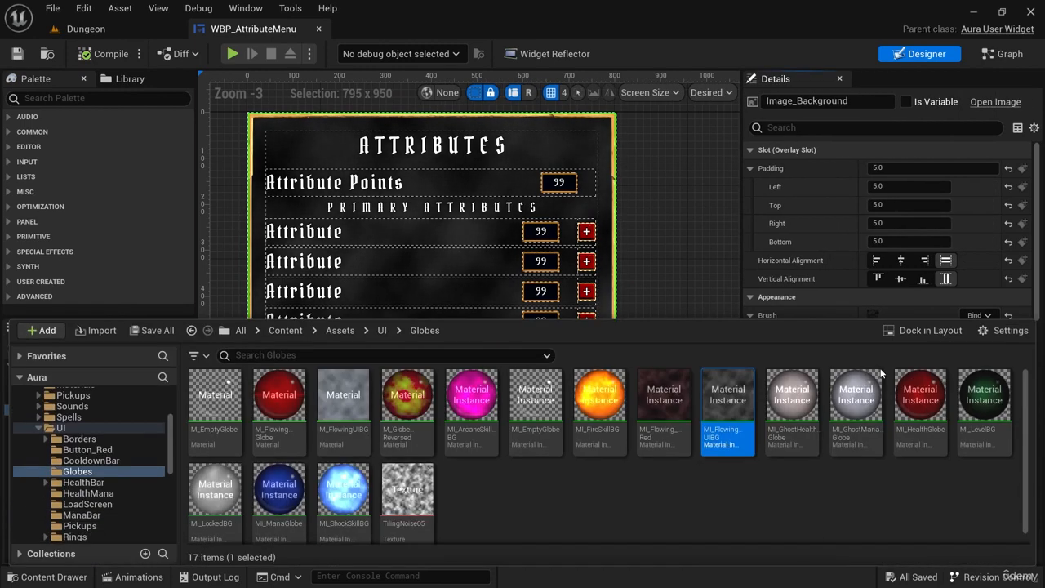
{"action": "left_click", "coordinate": [683, 508]}
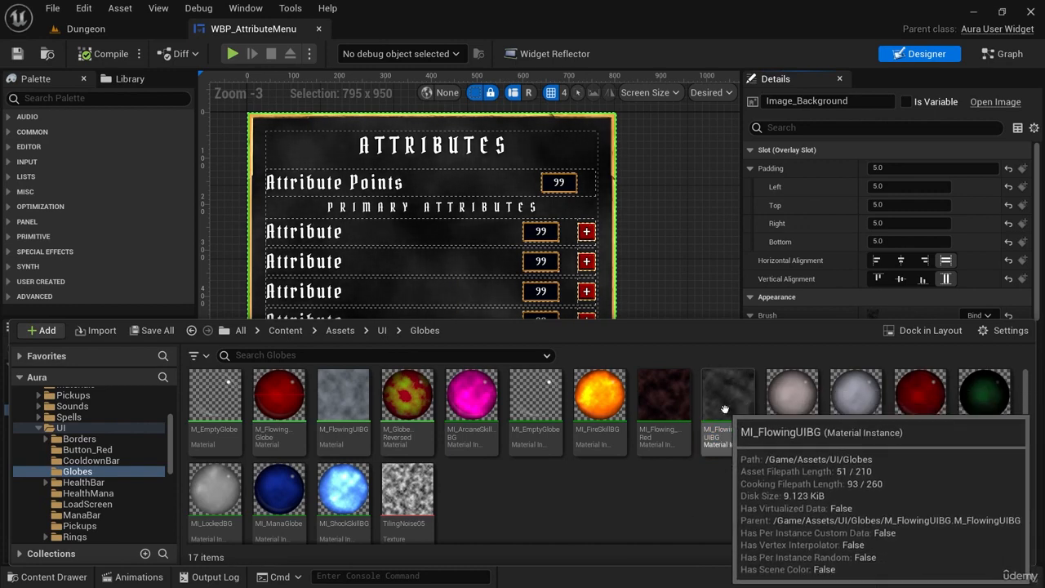
{"action": "right_click_drag", "start_coordinate": [609, 194], "coordinate": [622, 196]}
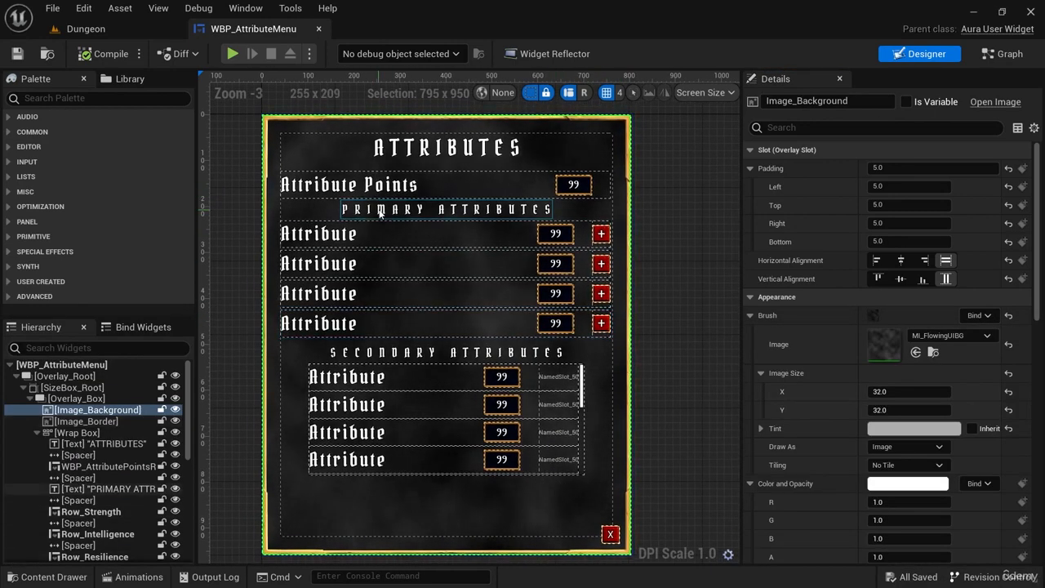
Run the Dungeon level briefly and stop the simulation.
{"action": "left_click", "coordinate": [97, 31]}
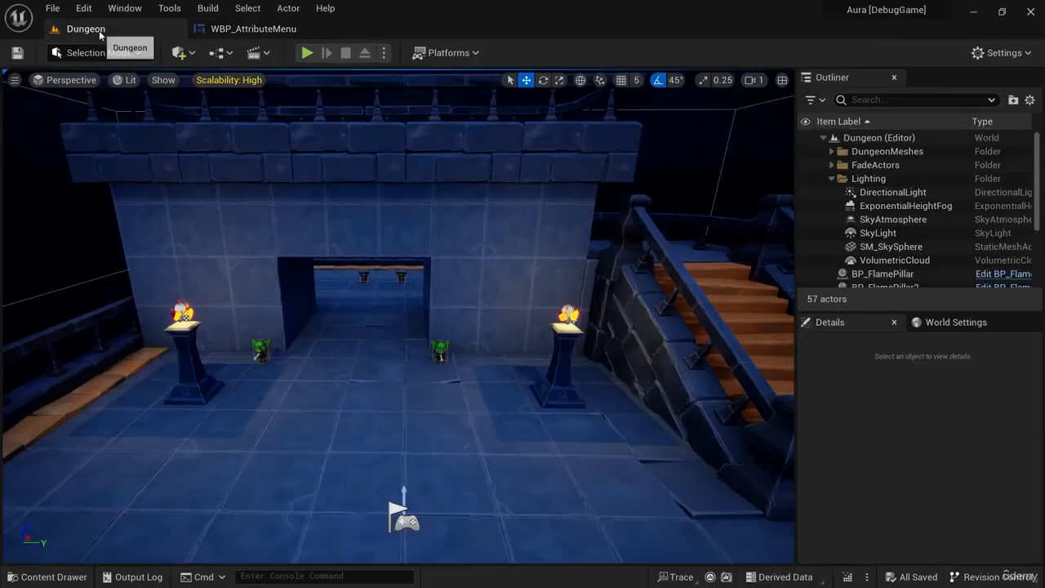
{"action": "left_click", "coordinate": [307, 52]}
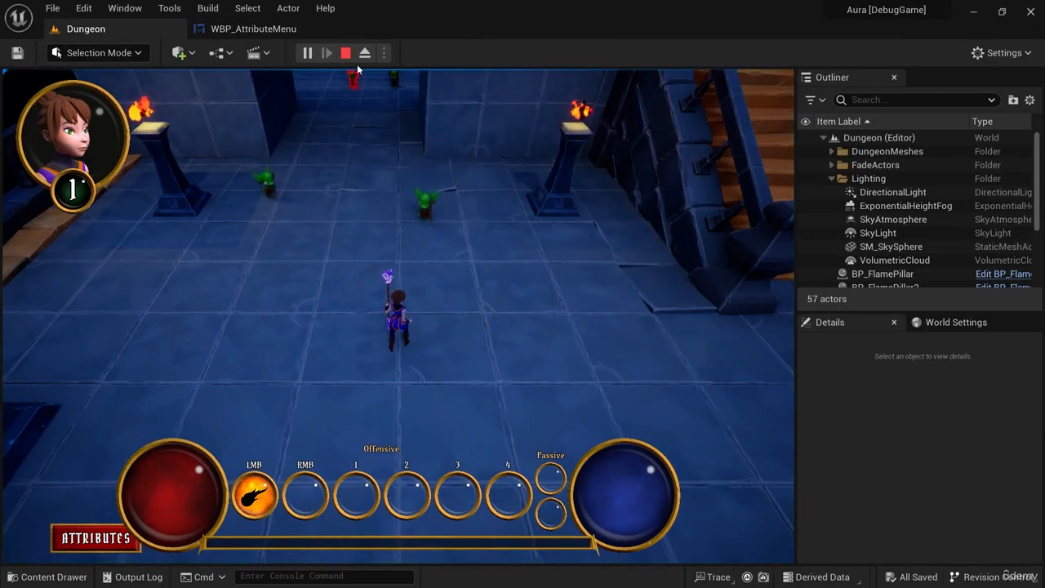
{"action": "left_click", "coordinate": [346, 53]}
Return to WBP_AttributeMenu and open the Image_Background brush's material instance MI_FlowingUIBG for editing.
{"action": "left_click", "coordinate": [253, 29]}
{"action": "left_click", "coordinate": [933, 352]}
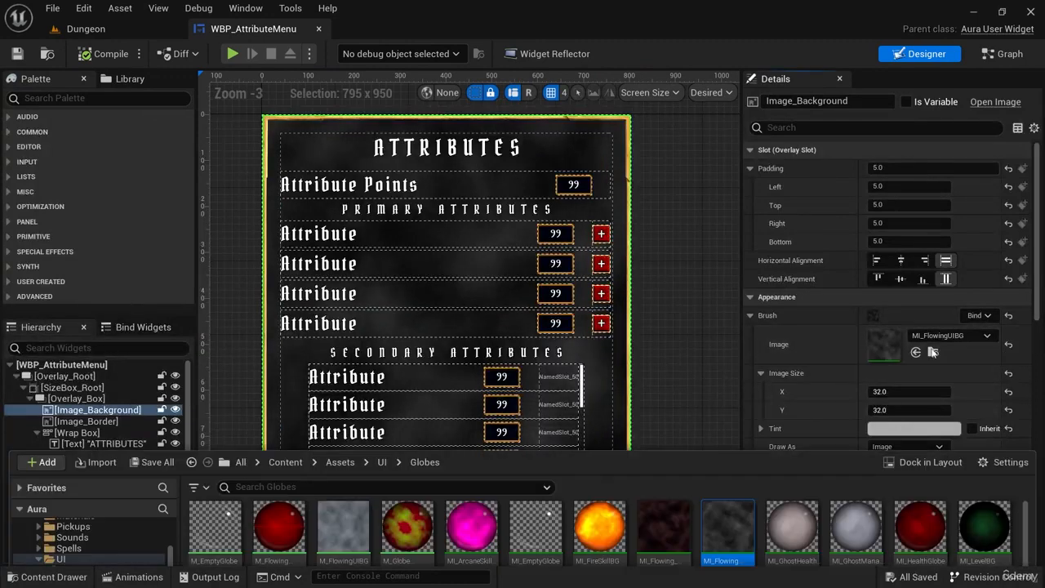
{"action": "double_click", "coordinate": [735, 395]}
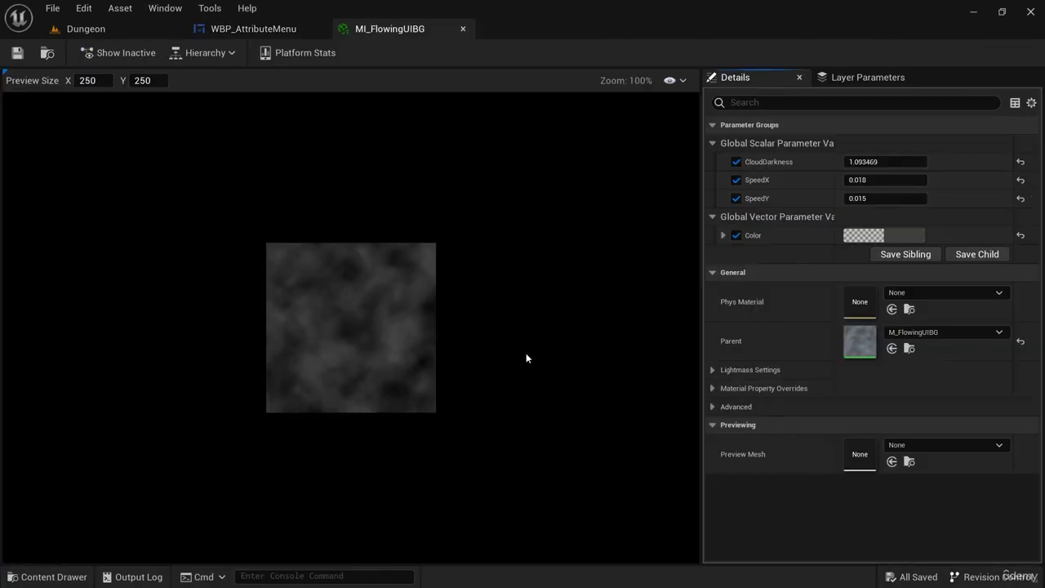
Raise the CloudDarkness parameter of MI_FlowingUIBG to about 1.63, checking the enlarged material preview.
{"action": "right_click", "coordinate": [524, 325]}
{"action": "scroll", "coordinate": [433, 338], "scroll_direction": "up", "scroll_amount": 1}
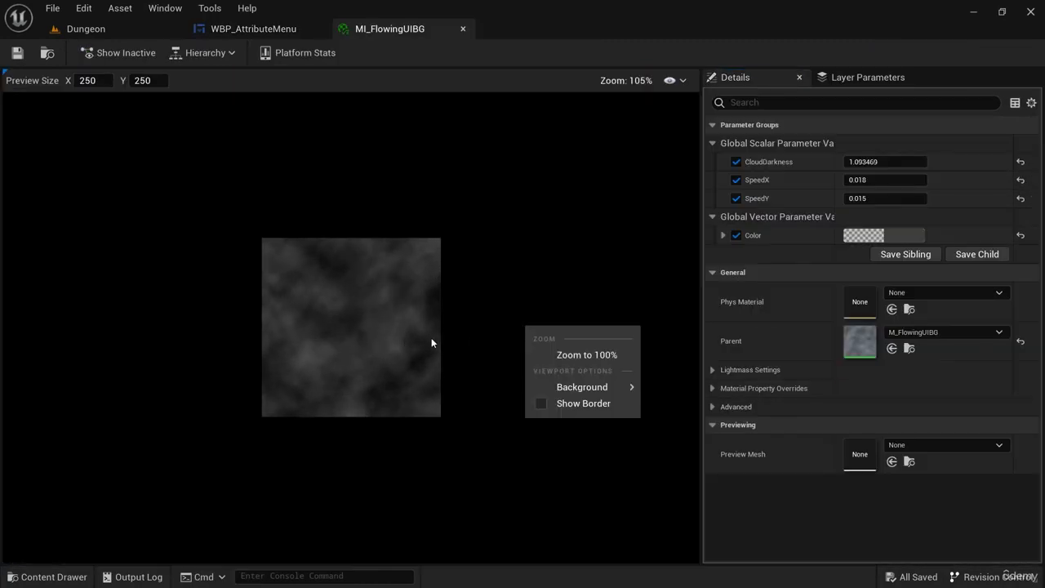
{"action": "left_click", "coordinate": [432, 338]}
{"action": "scroll", "coordinate": [490, 333], "scroll_direction": "up", "scroll_amount": 3}
{"action": "right_click", "coordinate": [590, 276]}
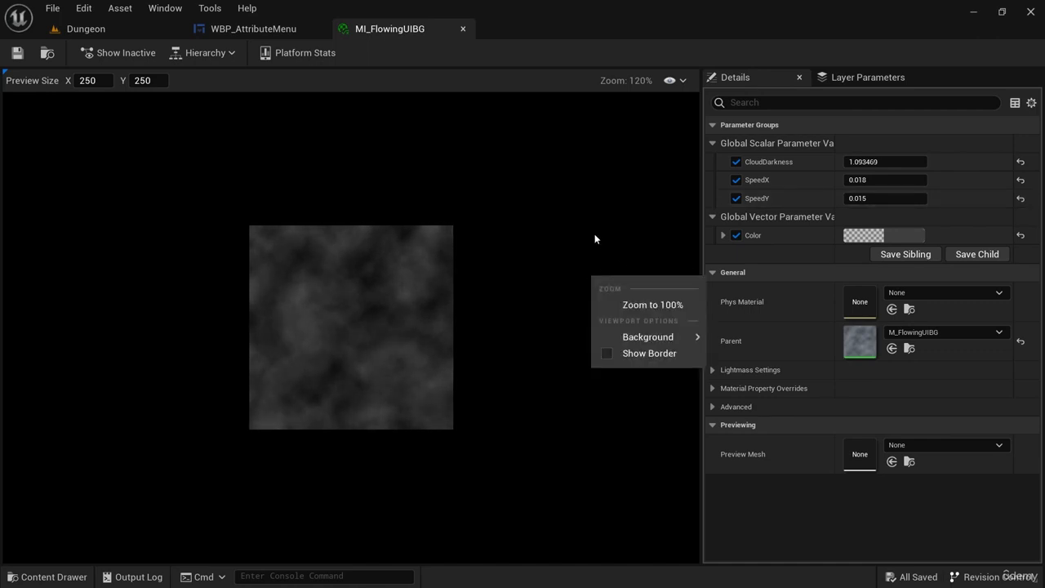
{"action": "left_click", "coordinate": [593, 210]}
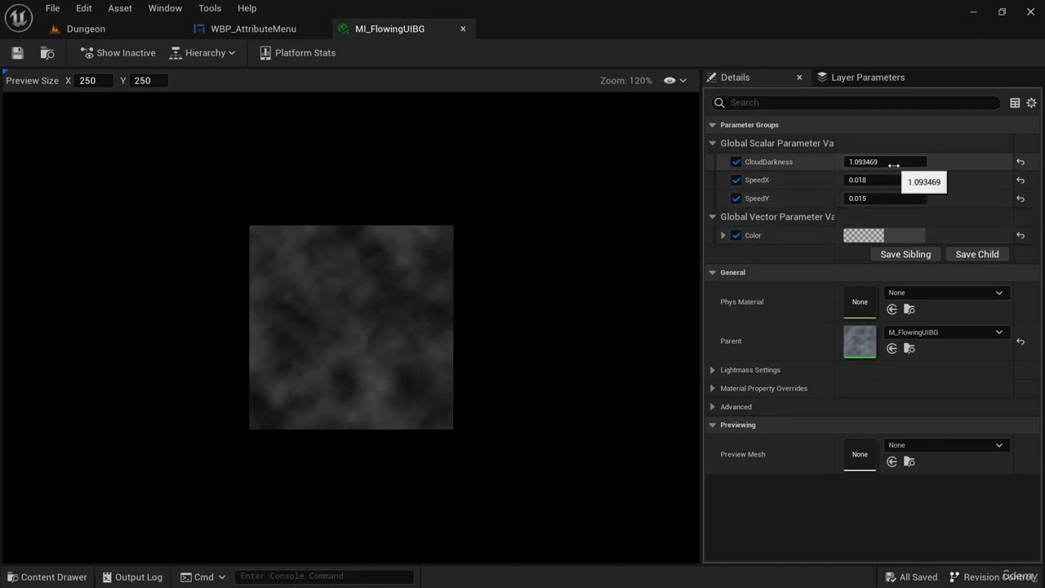
{"action": "left_click_drag", "start_coordinate": [893, 164], "coordinate": [902, 163]}
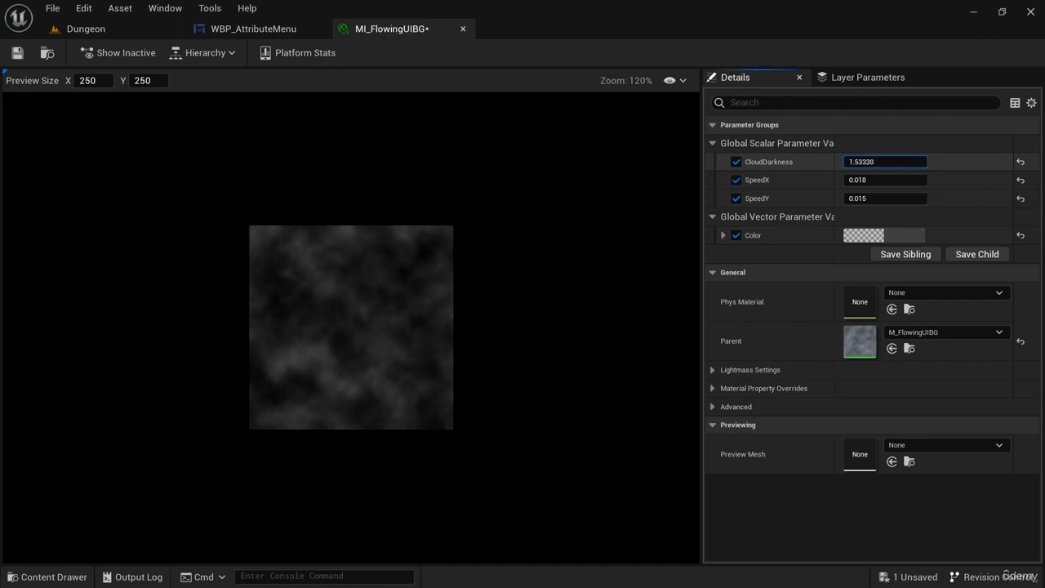
{"action": "left_click_drag", "start_coordinate": [890, 164], "coordinate": [903, 163]}
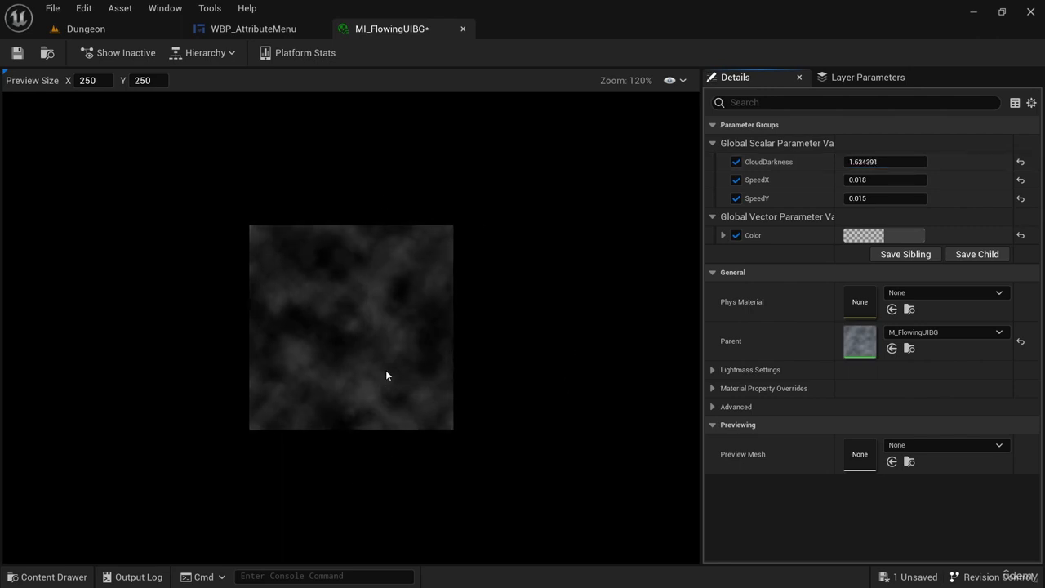
{"action": "scroll", "coordinate": [360, 345], "scroll_direction": "up", "scroll_amount": 5}
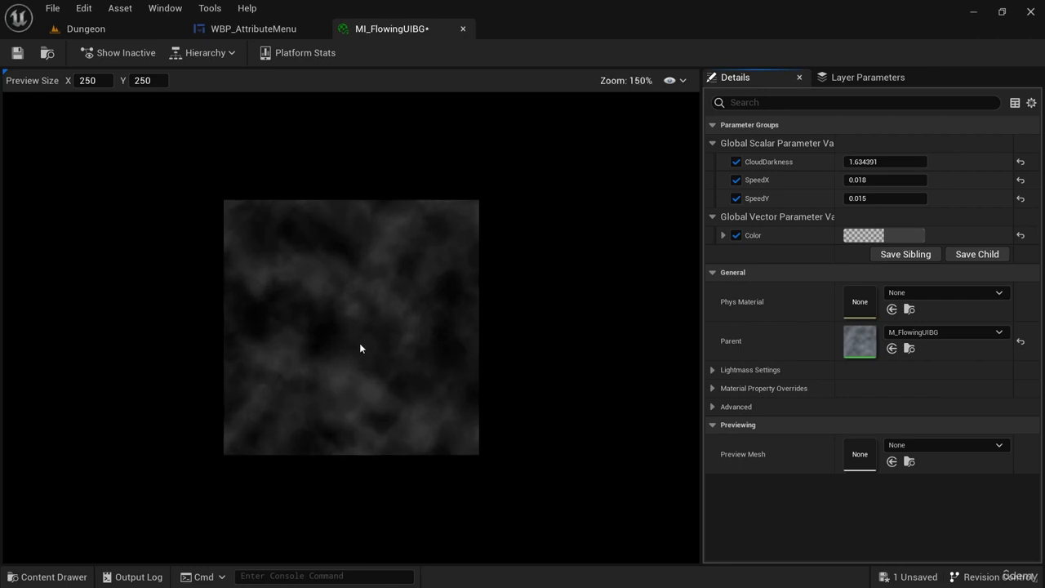
Change the Color parameter of MI_FlowingUIBG to a dark blue with hue about 234, saturation about 0.44 and value 0.05.
{"action": "scroll", "coordinate": [389, 347], "scroll_direction": "down", "scroll_amount": 1}
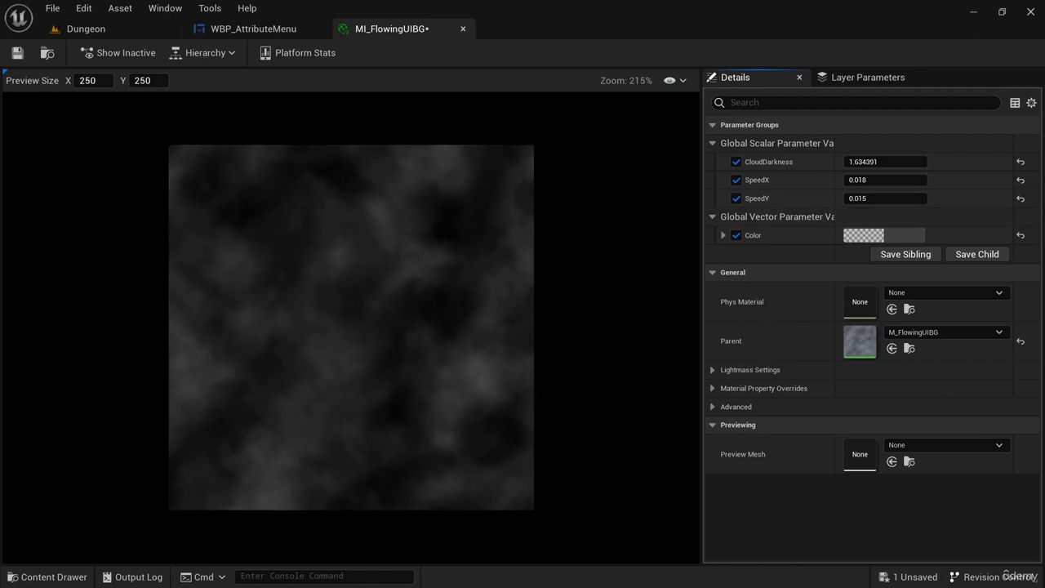
{"action": "left_click", "coordinate": [863, 236]}
{"action": "left_click_drag", "start_coordinate": [755, 163], "coordinate": [680, 145]}
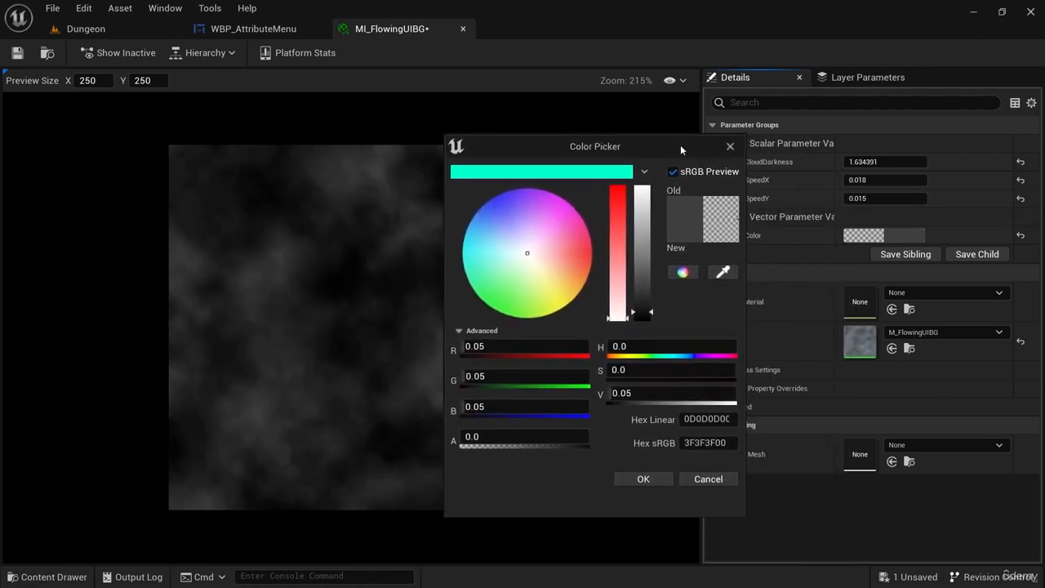
{"action": "left_click", "coordinate": [673, 173]}
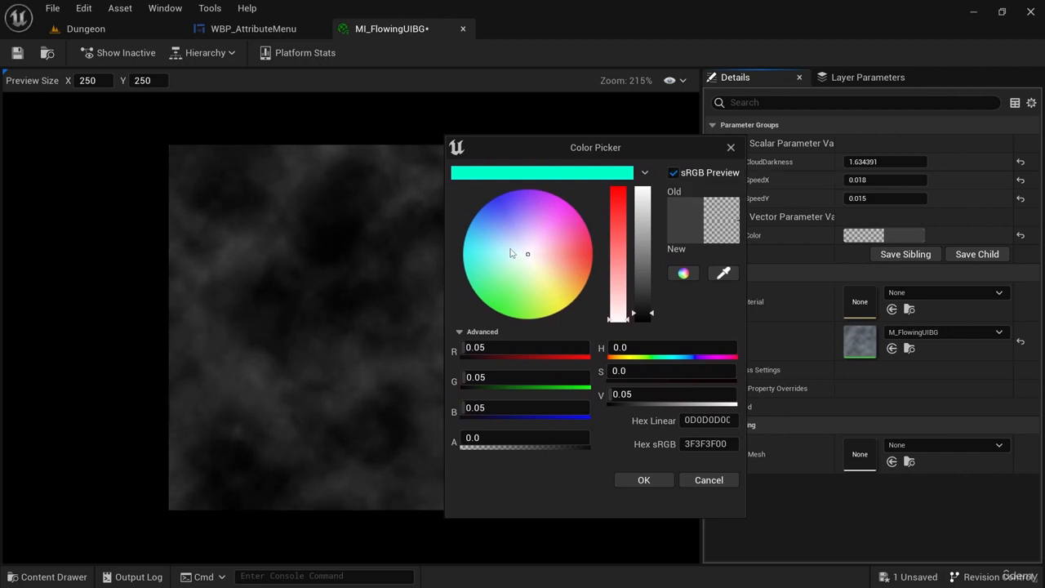
{"action": "left_click_drag", "start_coordinate": [511, 254], "coordinate": [511, 235]}
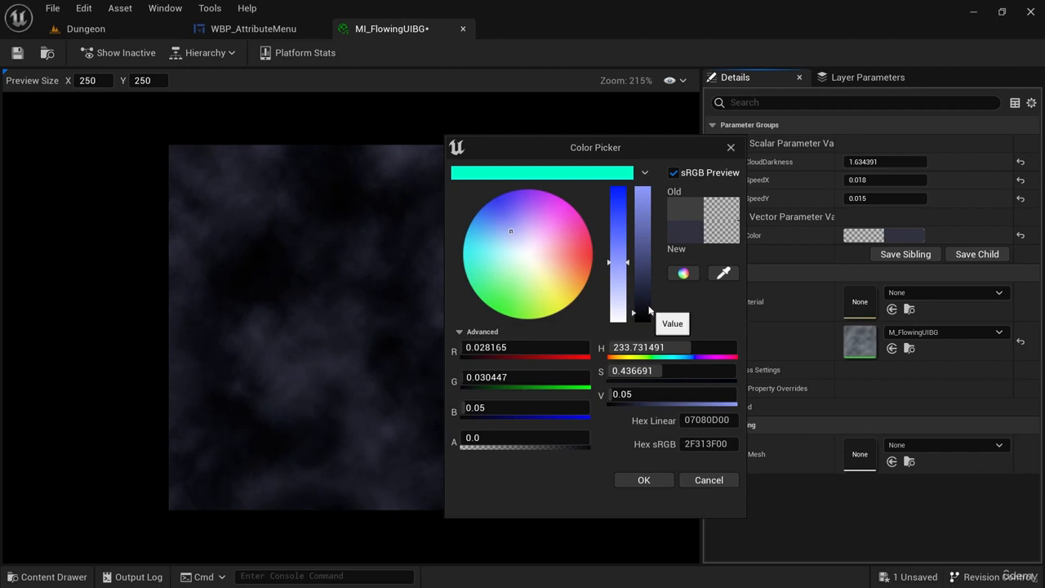
{"action": "left_click", "coordinate": [653, 481]}
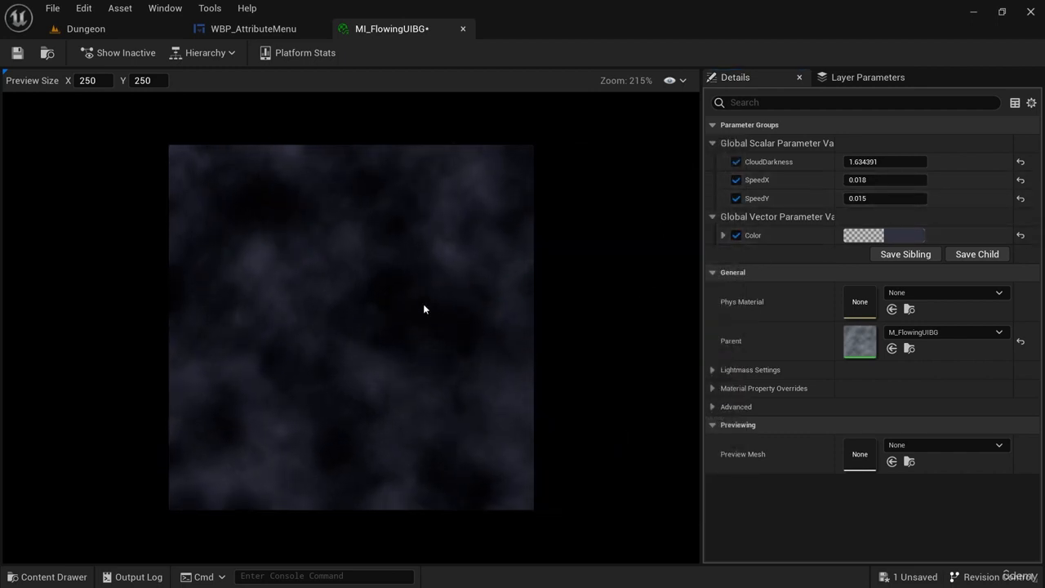
Set both SpeedX and SpeedY of MI_FlowingUIBG to 0.01 and save the material instance.
{"action": "left_click", "coordinate": [878, 179]}
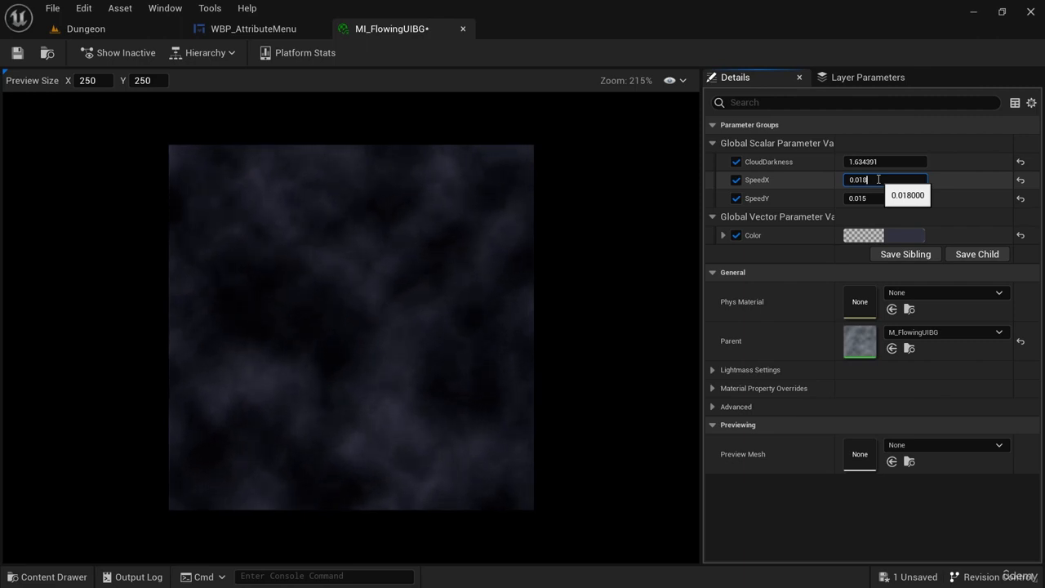
{"action": "type", "text": "5"}
{"action": "key", "text": "Return"}
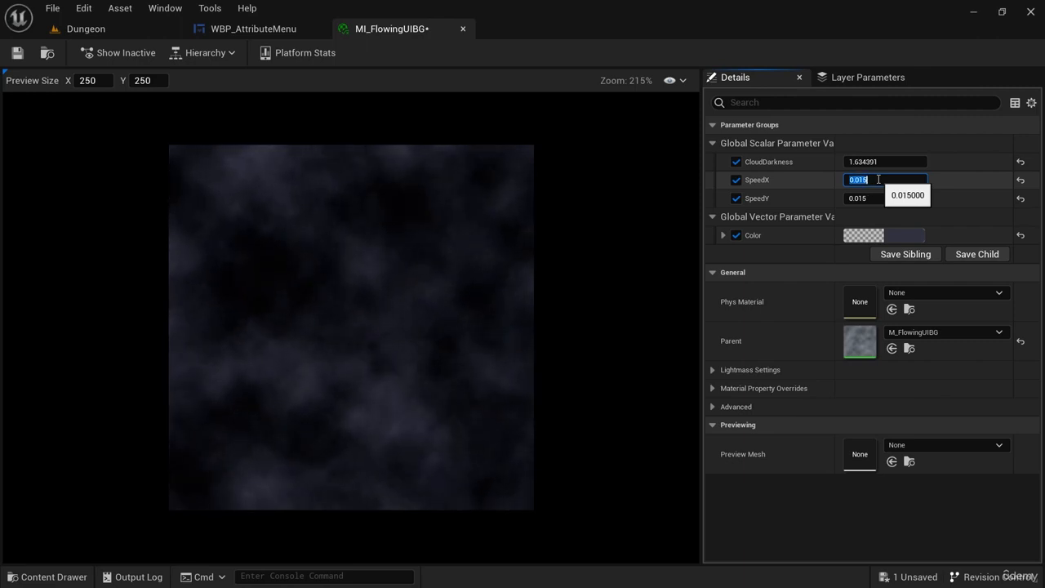
{"action": "left_click", "coordinate": [876, 199]}
{"action": "left_click", "coordinate": [878, 178]}
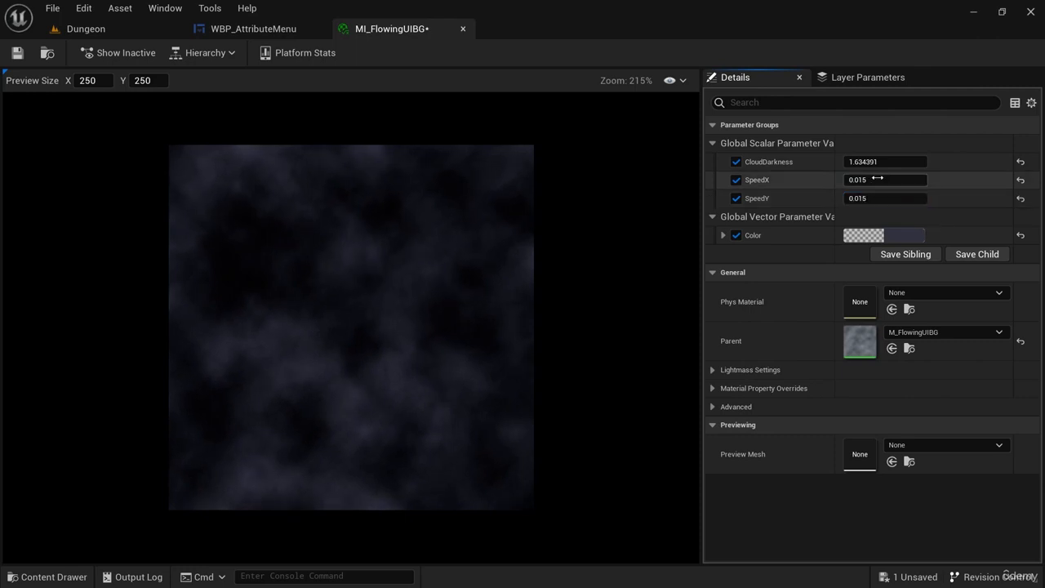
{"action": "left_click", "coordinate": [876, 180]}
{"action": "key", "text": "BackSpace"}
{"action": "left_click", "coordinate": [882, 200]}
{"action": "left_click", "coordinate": [882, 201]}
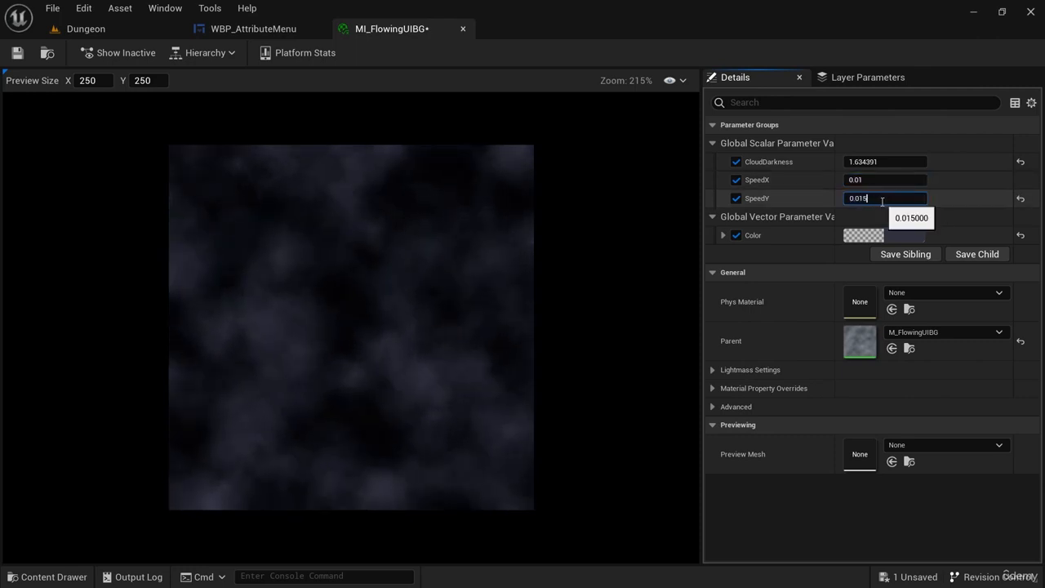
{"action": "key", "text": "Return"}
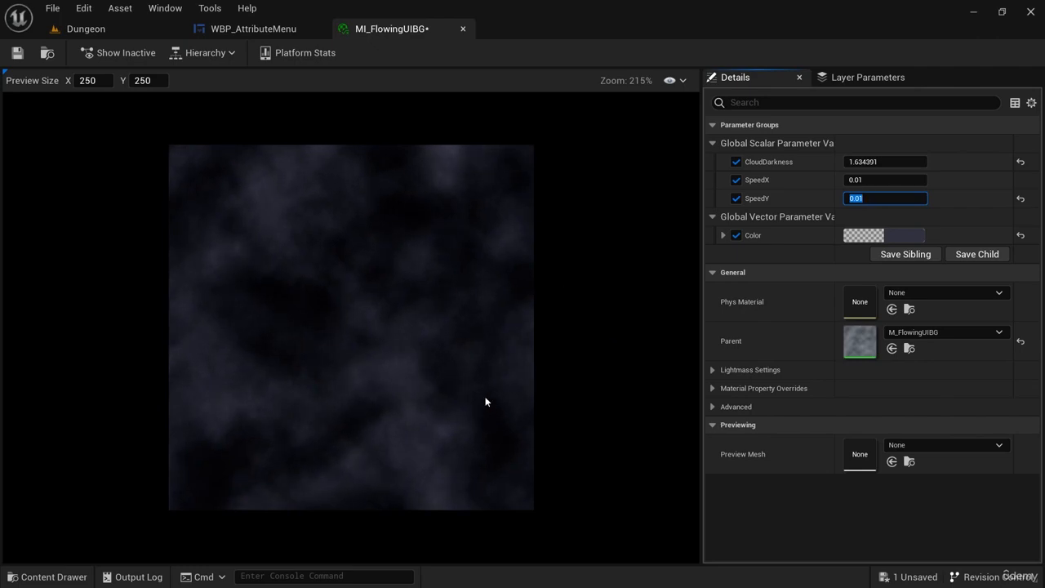
Examine the updated background up close across the attribute menu in the WBP_AttributeMenu designer.
{"action": "left_click", "coordinate": [253, 29]}
{"action": "scroll", "coordinate": [627, 343], "scroll_direction": "down", "scroll_amount": 1}
{"action": "right_click_drag", "start_coordinate": [637, 312], "coordinate": [586, 324]}
{"action": "scroll", "coordinate": [475, 493], "scroll_direction": "up", "scroll_amount": 1}
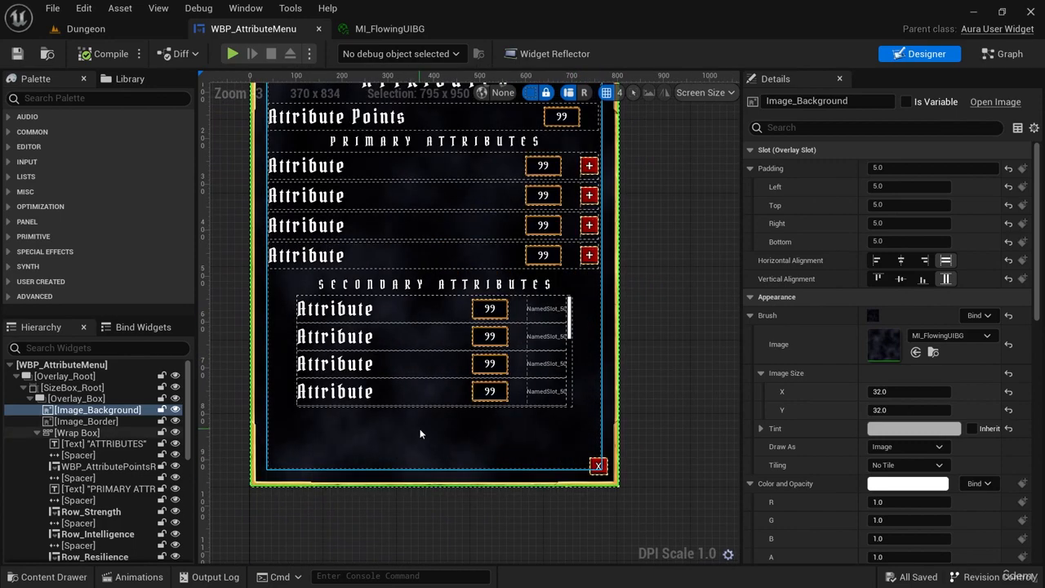
{"action": "right_click_drag", "start_coordinate": [646, 347], "coordinate": [610, 395]}
{"action": "scroll", "coordinate": [448, 385], "scroll_direction": "up", "scroll_amount": 4}
{"action": "right_click_drag", "start_coordinate": [450, 392], "coordinate": [546, 198]}
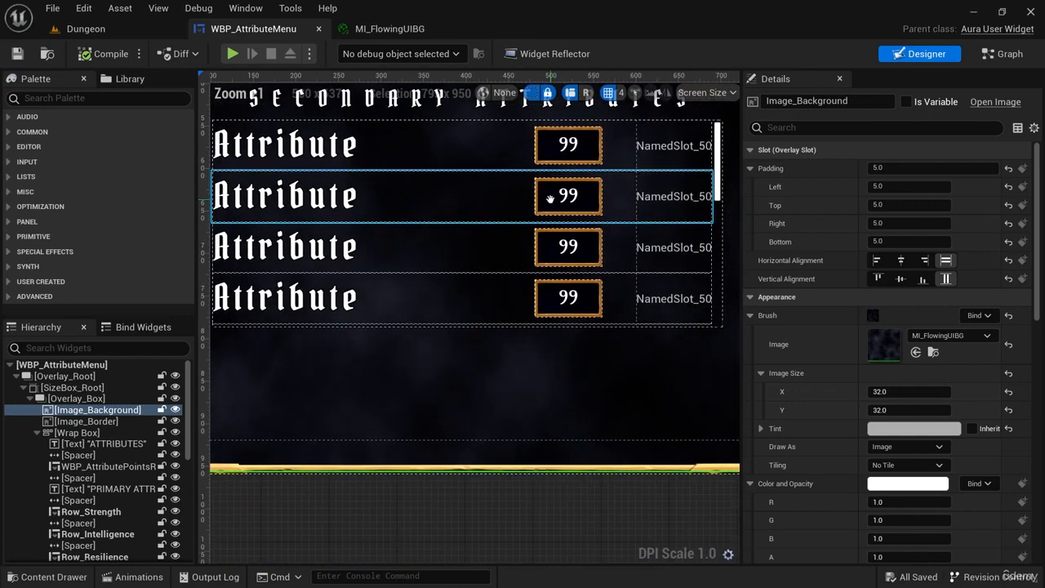
{"action": "scroll", "coordinate": [530, 225], "scroll_direction": "down", "scroll_amount": 2}
{"action": "scroll", "coordinate": [526, 224], "scroll_direction": "down", "scroll_amount": 5}
Run the Dungeon level, check the in-game attribute menu including its secondary attributes, close the menu and stop the simulation.
{"action": "left_click", "coordinate": [147, 29]}
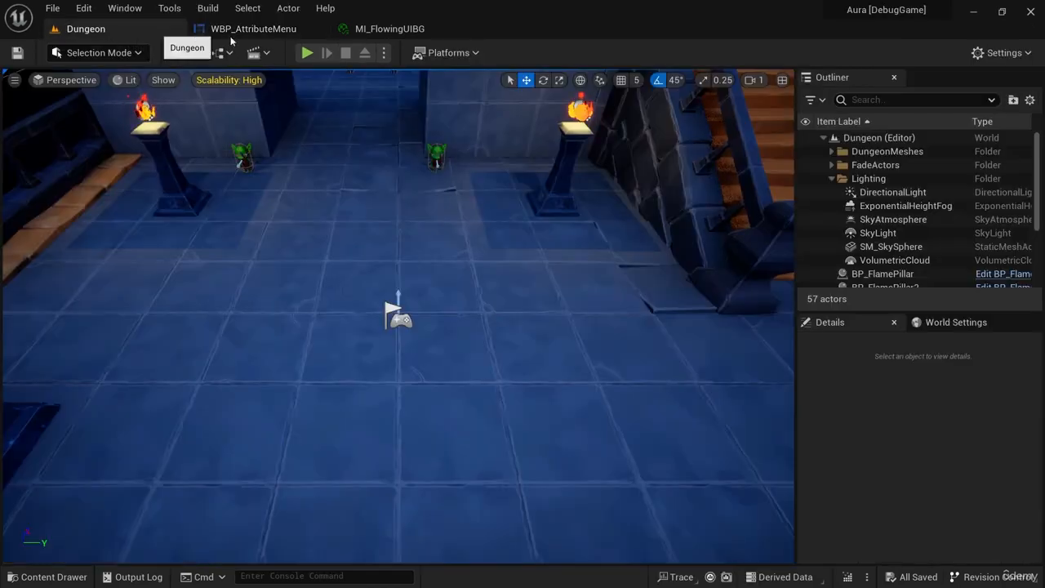
{"action": "left_click", "coordinate": [314, 54]}
{"action": "left_click", "coordinate": [95, 537]}
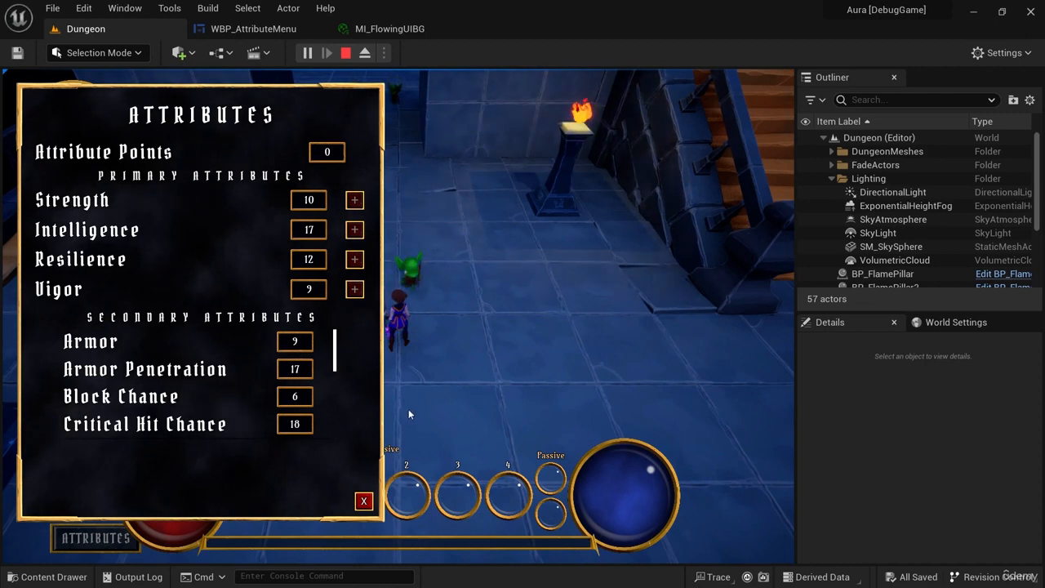
{"action": "scroll", "coordinate": [362, 367], "scroll_direction": "down", "scroll_amount": 3}
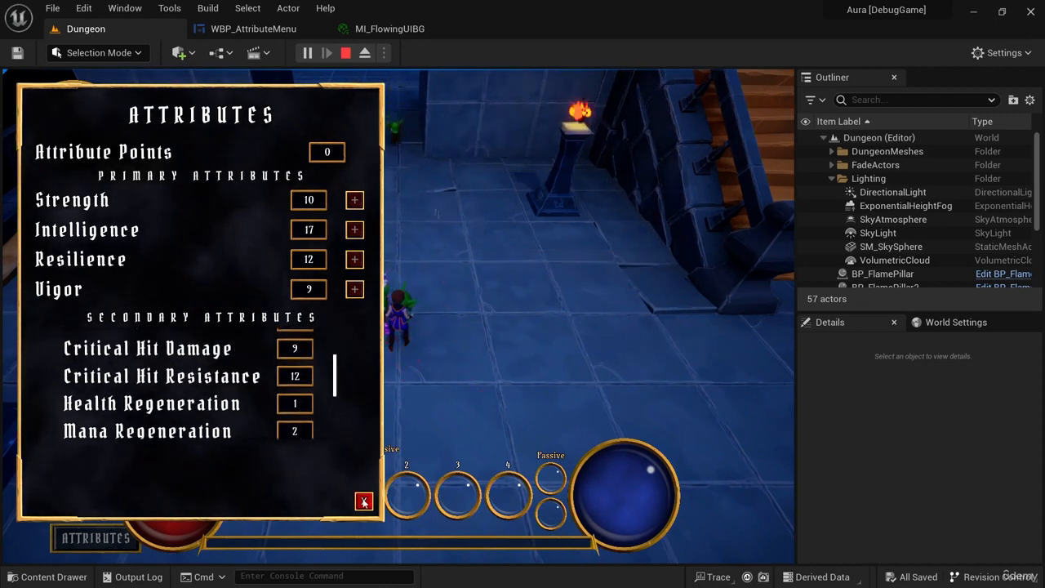
{"action": "left_click", "coordinate": [364, 501]}
{"action": "left_click", "coordinate": [345, 52]}
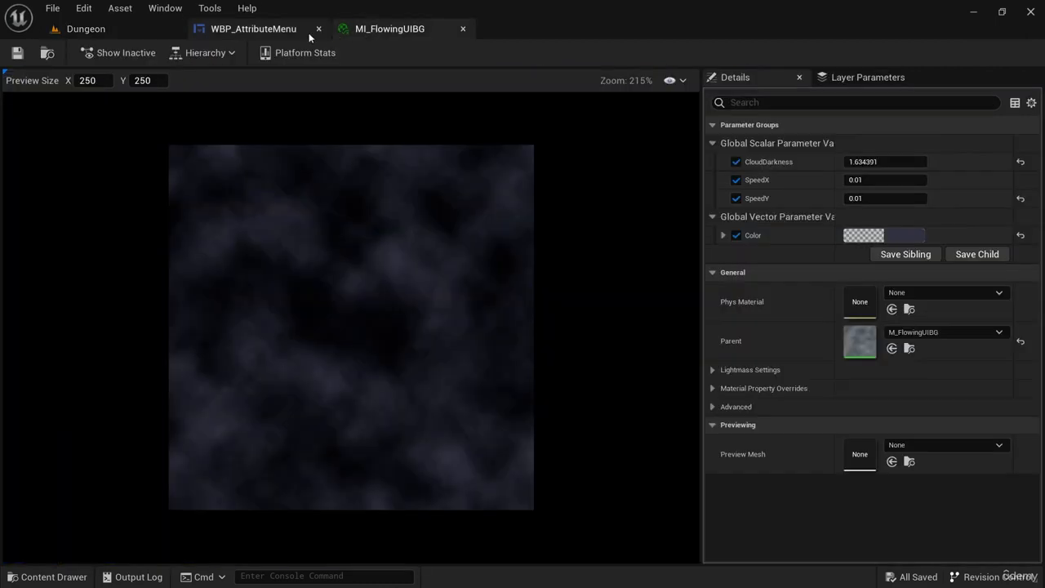
Set the brush tint of Image_Background in WBP_AttributeMenu to pure white and check the brighter background.
{"action": "left_click", "coordinate": [309, 30]}
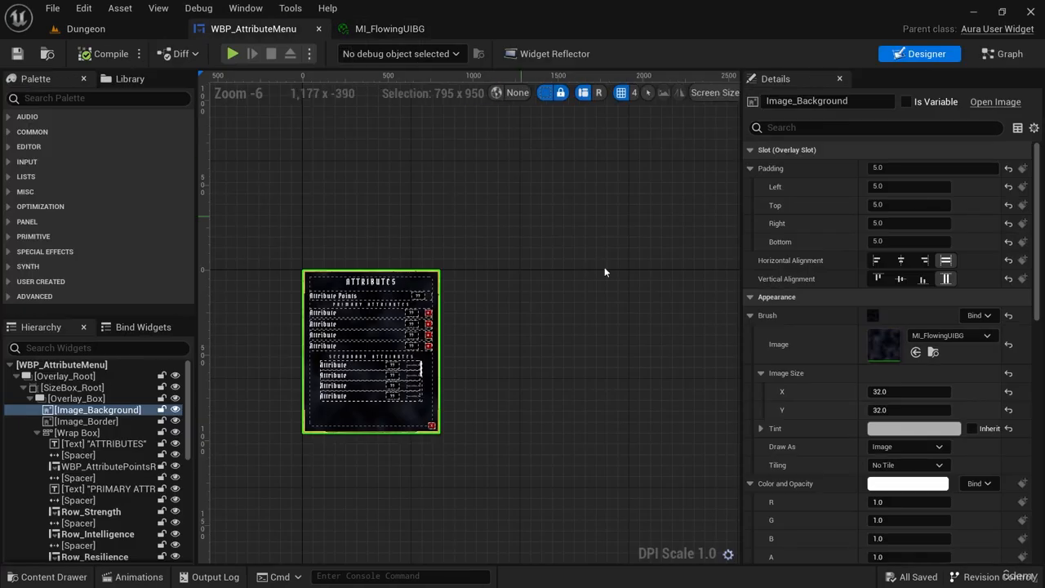
{"action": "left_click", "coordinate": [885, 429]}
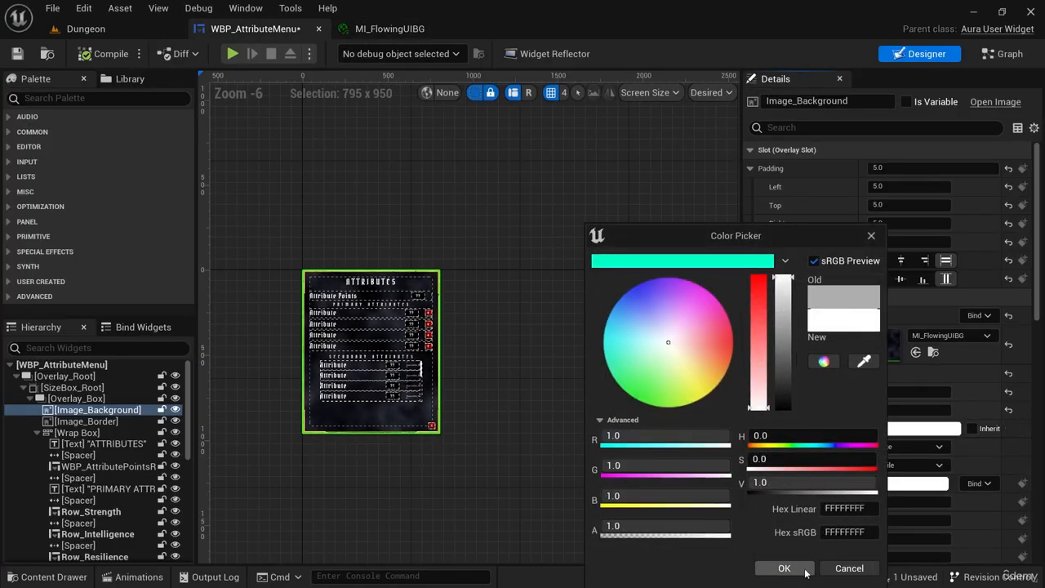
{"action": "left_click", "coordinate": [783, 568]}
{"action": "scroll", "coordinate": [557, 219], "scroll_direction": "up", "scroll_amount": 6}
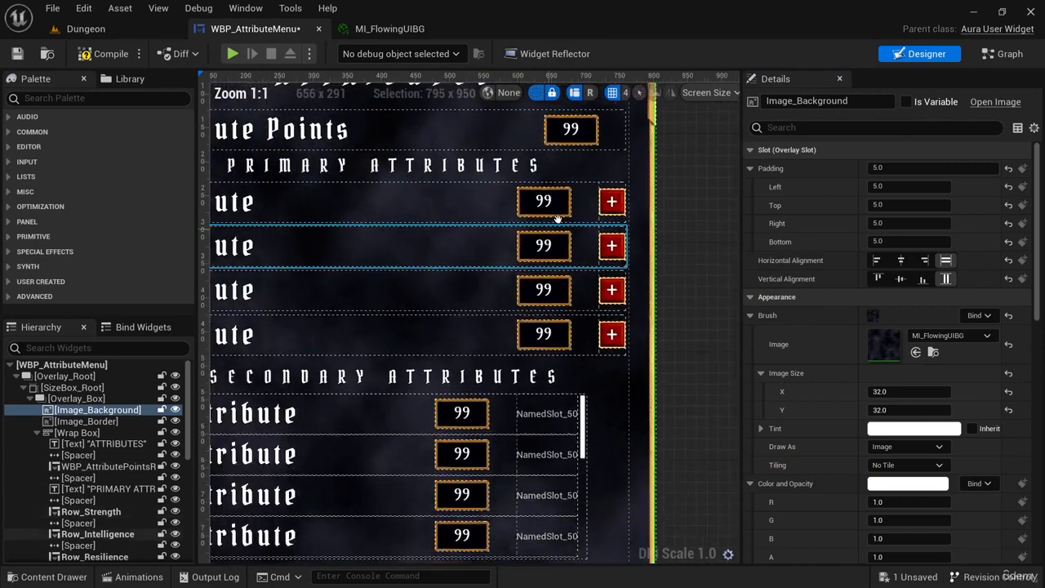
{"action": "scroll", "coordinate": [557, 219], "scroll_direction": "down", "scroll_amount": 3}
Play the Dungeon level again to check the retinted attribute menu background, close the menu and stop playing.
{"action": "left_click", "coordinate": [86, 29]}
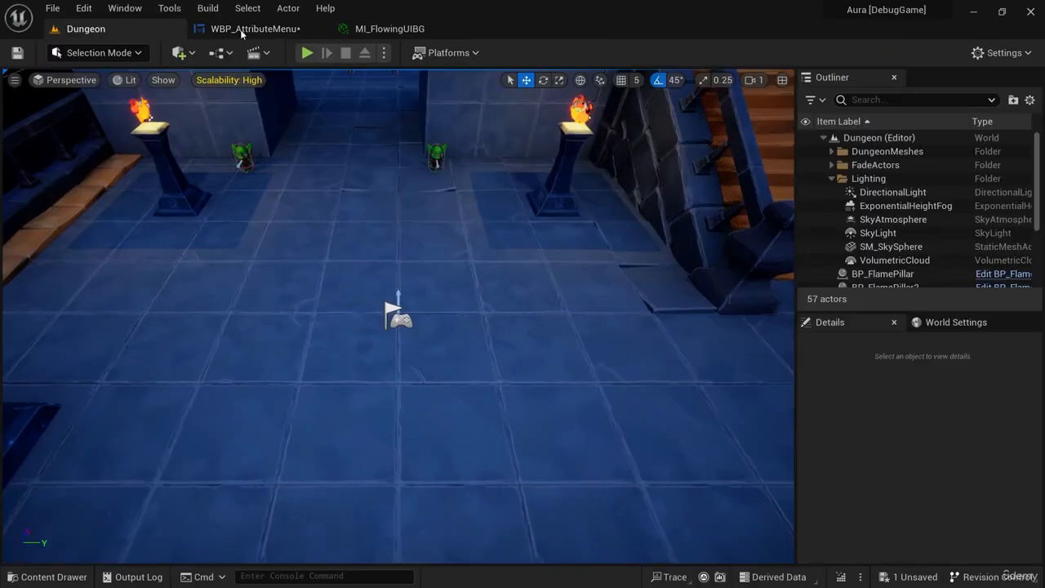
{"action": "left_click", "coordinate": [307, 54]}
{"action": "left_click", "coordinate": [96, 537]}
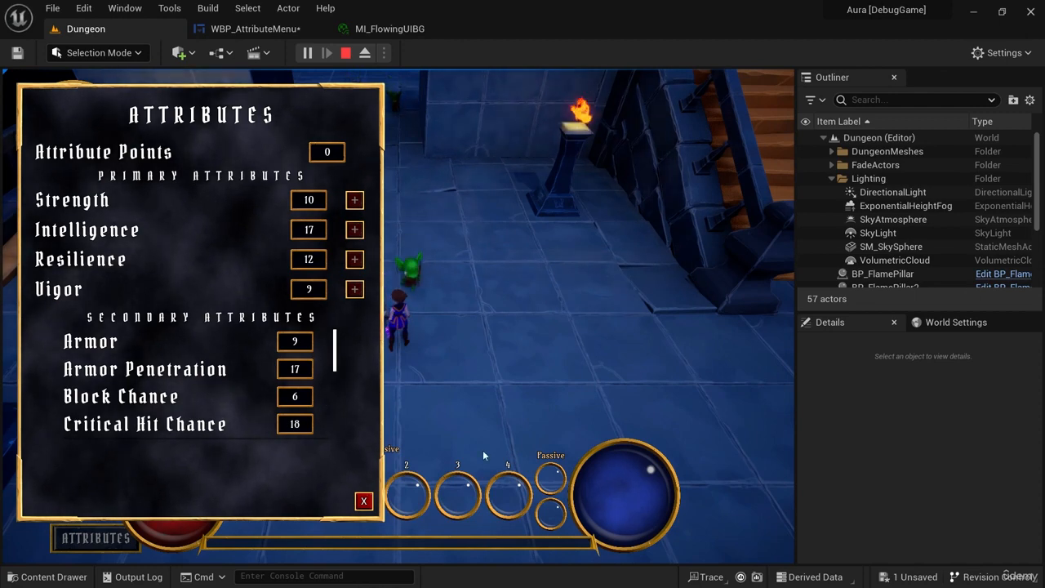
{"action": "left_click", "coordinate": [365, 501]}
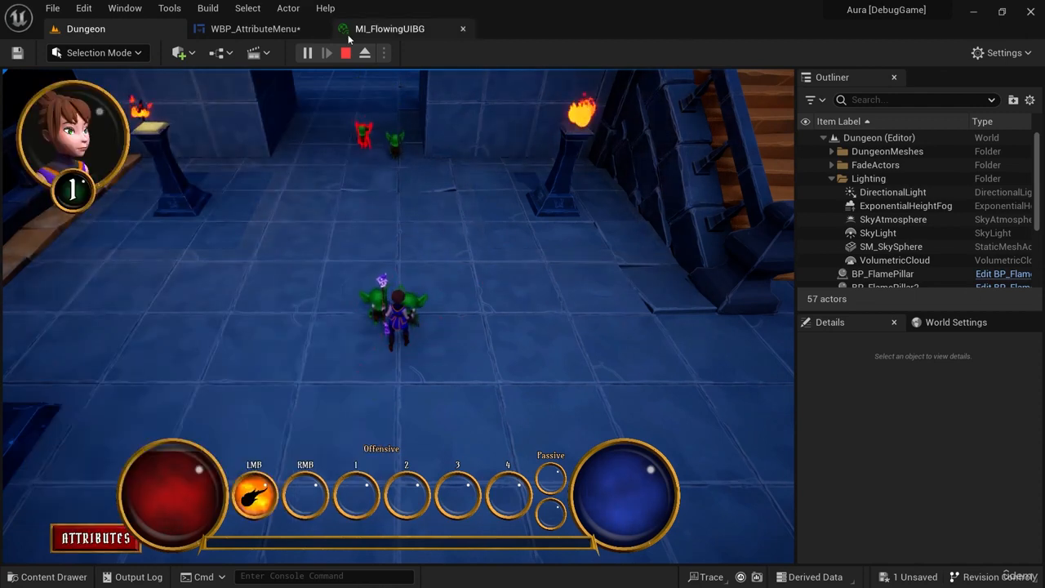
{"action": "left_click", "coordinate": [345, 54]}
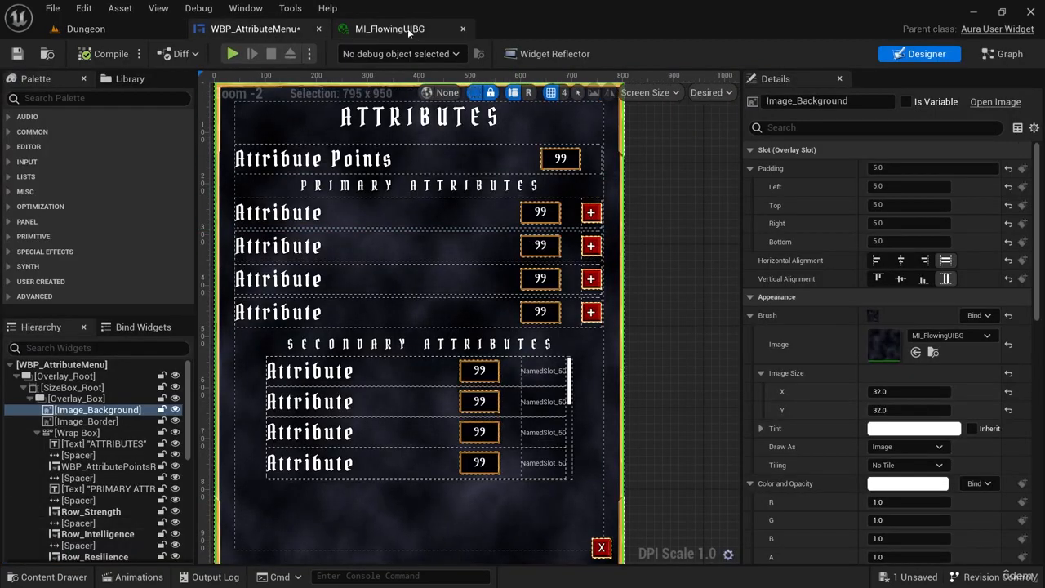
Return to MI_FlowingUIBG, locate its parent material M_FlowingUIBG among the project assets and open it.
{"action": "left_click", "coordinate": [400, 29]}
{"action": "right_click", "coordinate": [587, 331]}
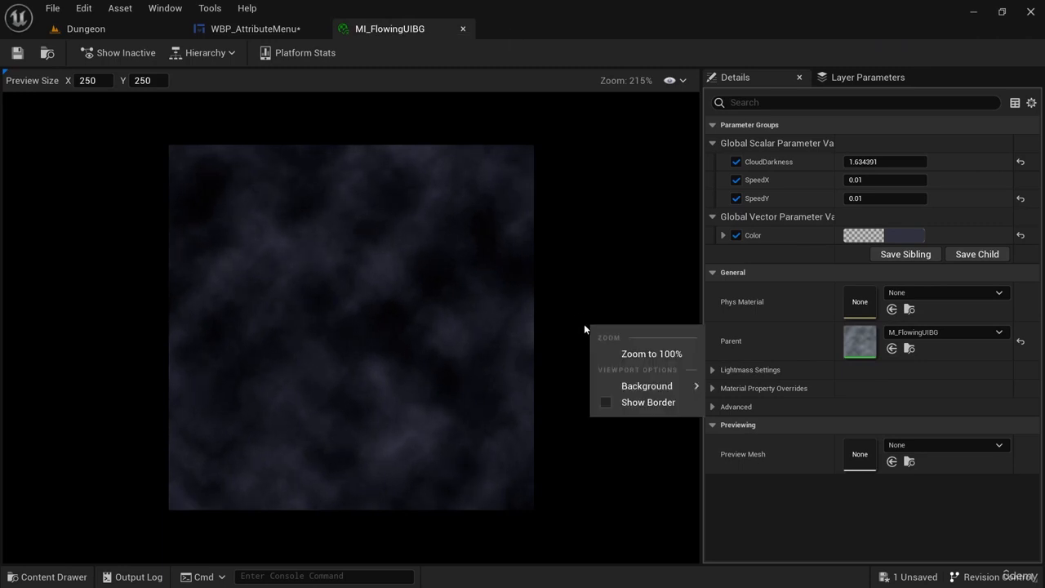
{"action": "left_click", "coordinate": [459, 232]}
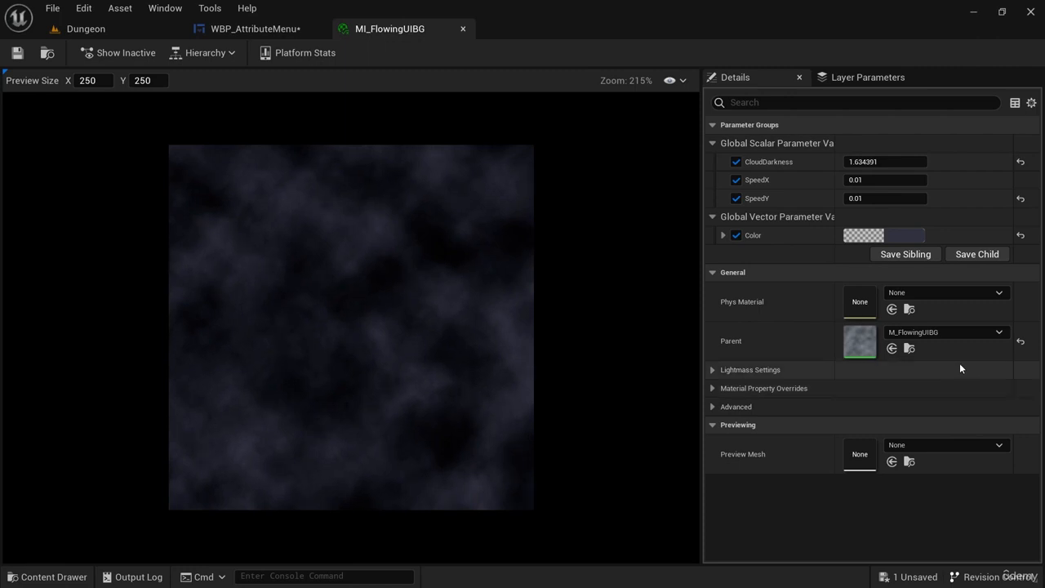
{"action": "left_click", "coordinate": [910, 349]}
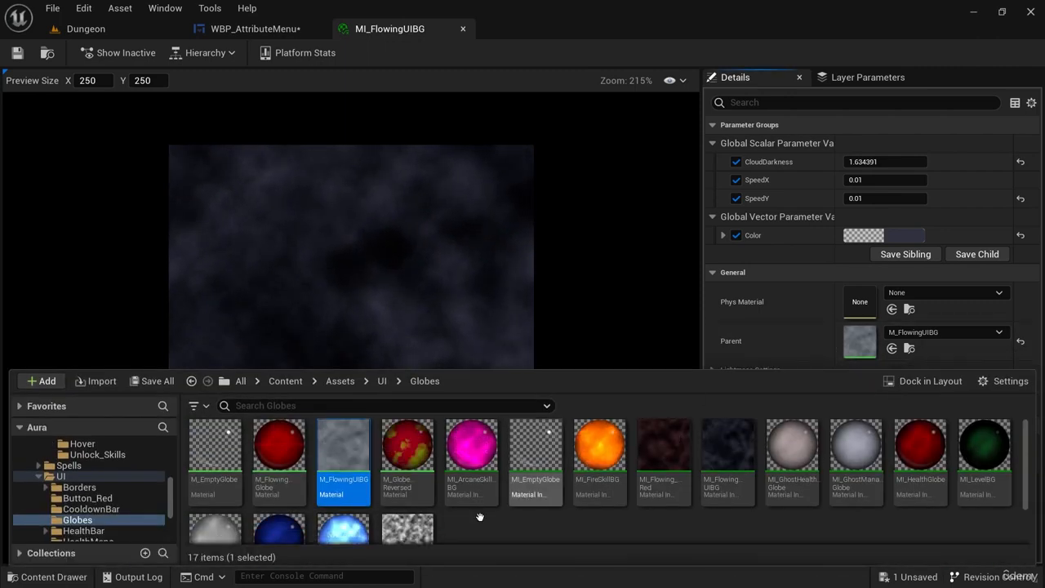
{"action": "double_click", "coordinate": [336, 448]}
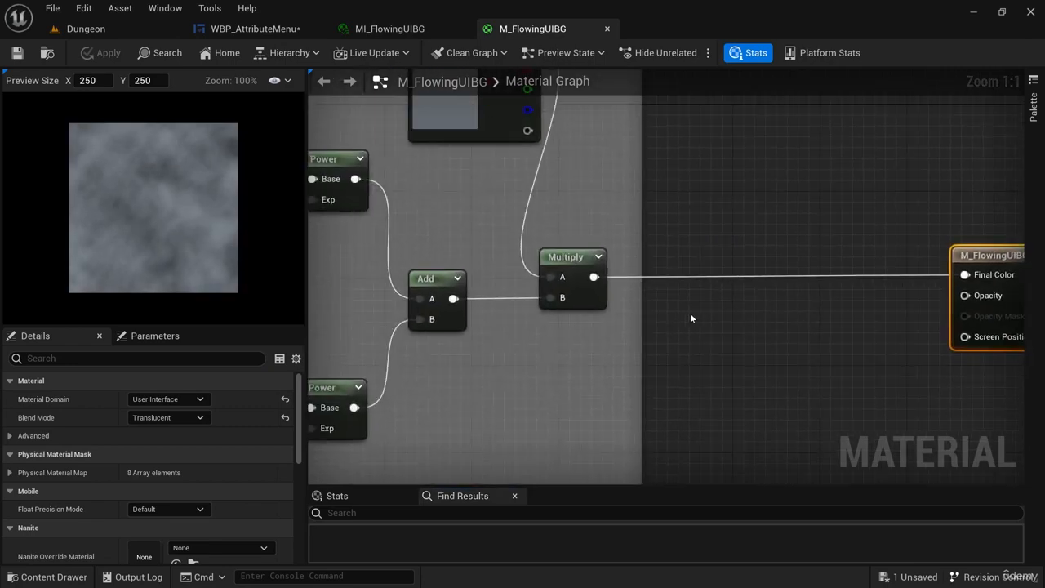
Examine the panning noise node network in the M_FlowingUIBG material graph, including its speed, cloud darkness and color parameters.
{"action": "scroll", "coordinate": [541, 296], "scroll_direction": "down", "scroll_amount": 5}
{"action": "right_click_drag", "start_coordinate": [482, 271], "coordinate": [507, 273]}
{"action": "scroll", "coordinate": [541, 237], "scroll_direction": "up", "scroll_amount": 2}
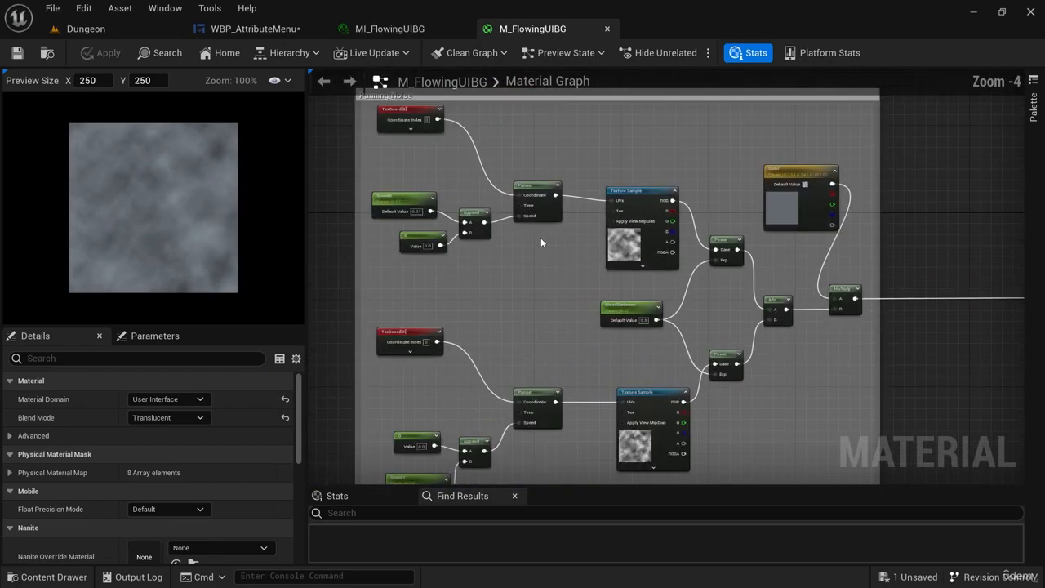
{"action": "right_click_drag", "start_coordinate": [520, 337], "coordinate": [564, 314]}
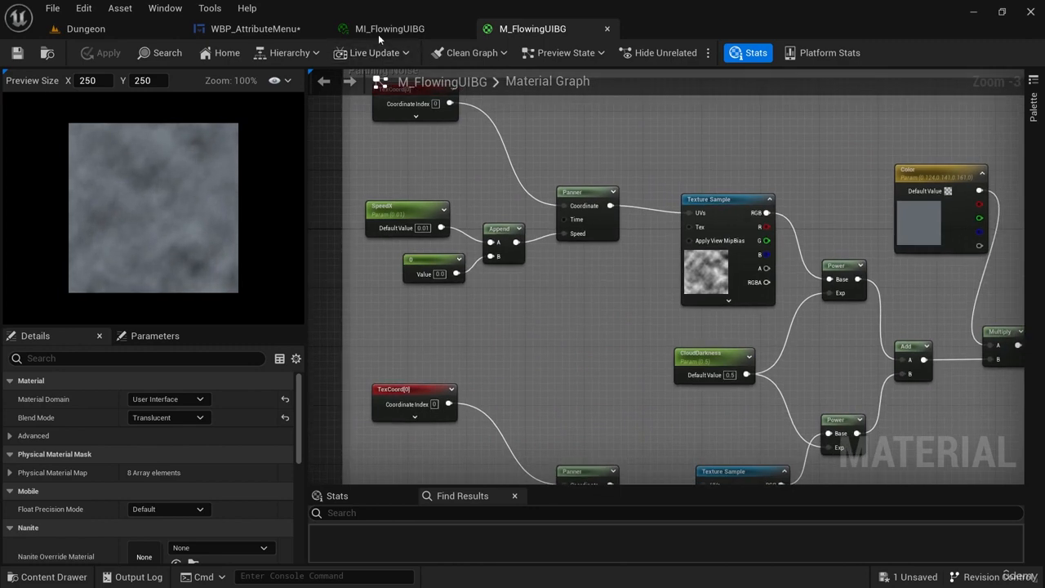
{"action": "scroll", "coordinate": [468, 324], "scroll_direction": "down", "scroll_amount": 2}
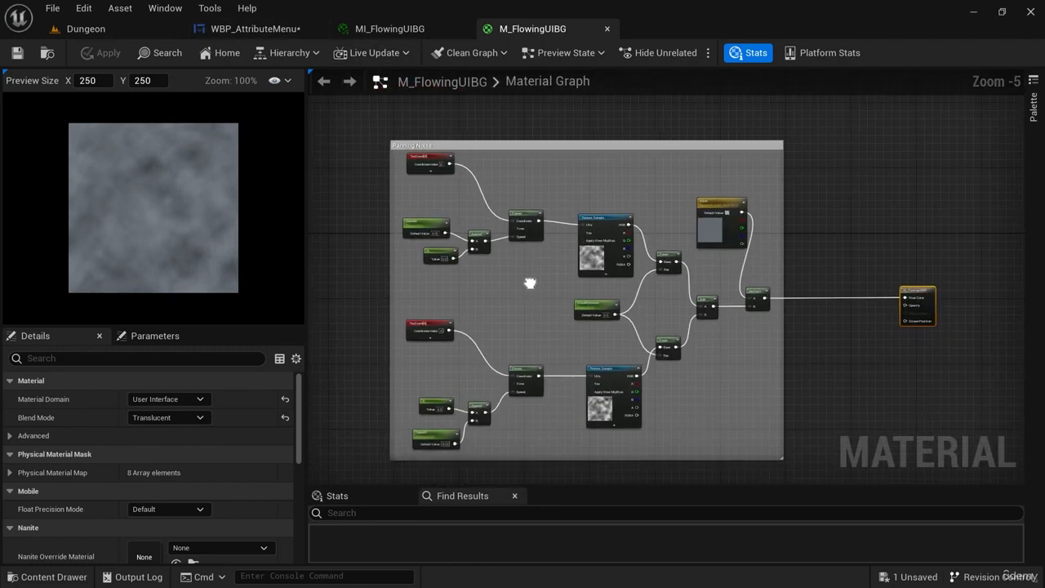
Open MI_HealthGlobe and MI_FireSkillBG from the Globes folder to examine their parameters and parents, then close MI_FireSkillBG.
{"action": "key", "text": "ctrl+space"}
{"action": "double_click", "coordinate": [926, 454]}
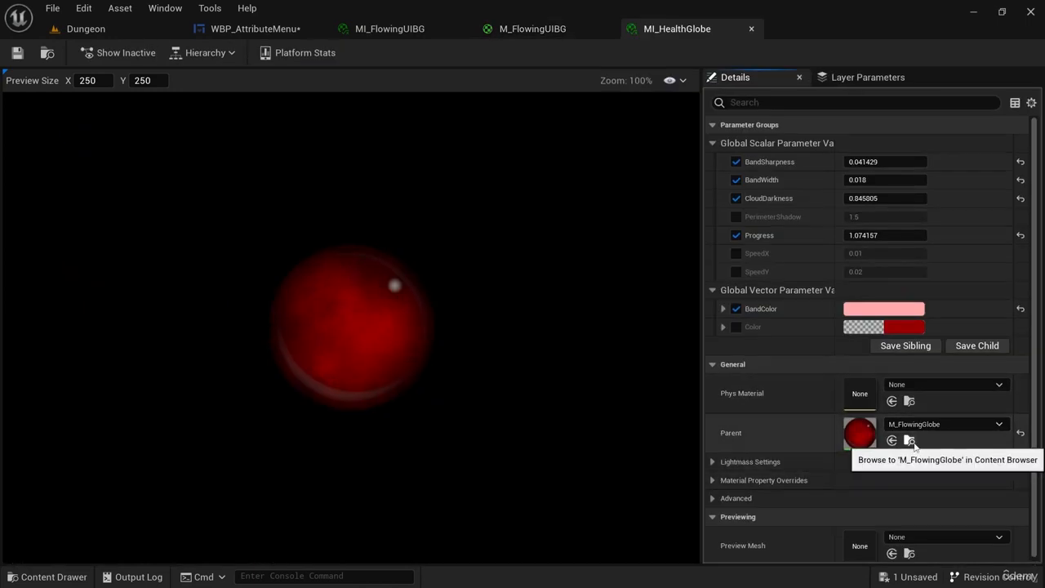
{"action": "left_click", "coordinate": [49, 577]}
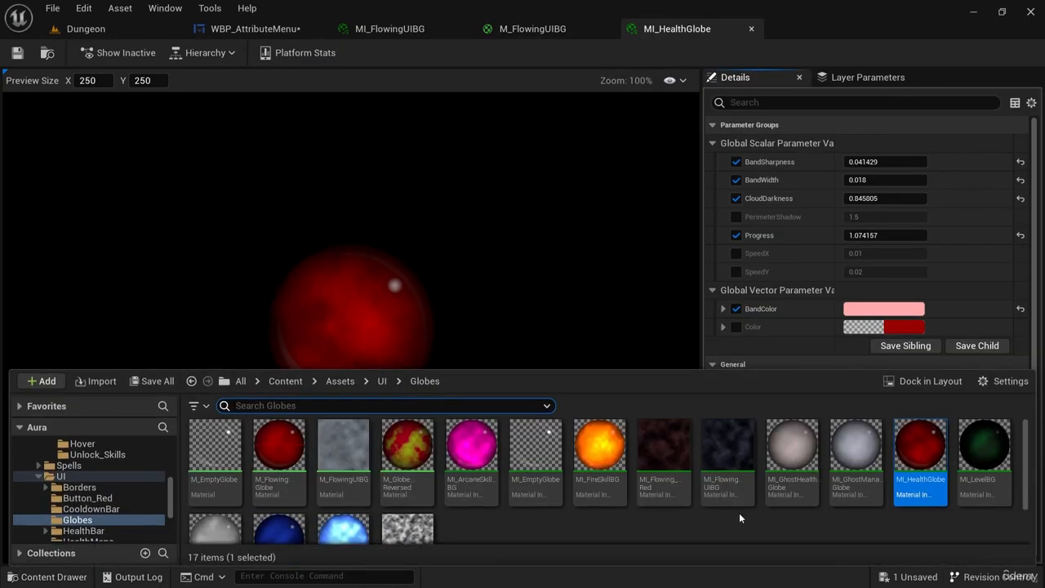
{"action": "scroll", "coordinate": [331, 523], "scroll_direction": "down", "scroll_amount": 1}
{"action": "scroll", "coordinate": [332, 523], "scroll_direction": "up", "scroll_amount": 1}
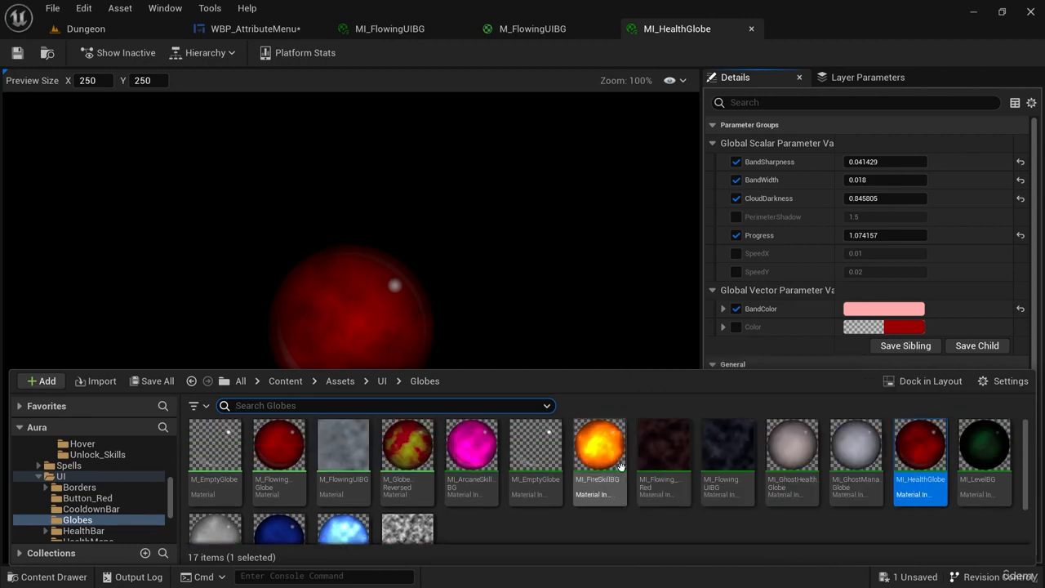
{"action": "double_click", "coordinate": [600, 448]}
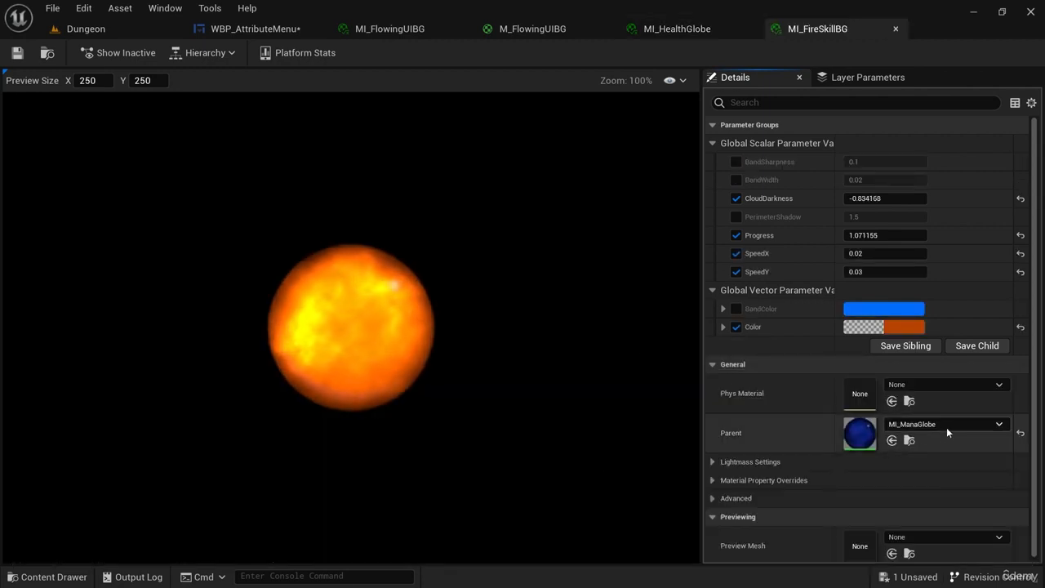
{"action": "middle_click", "coordinate": [820, 29]}
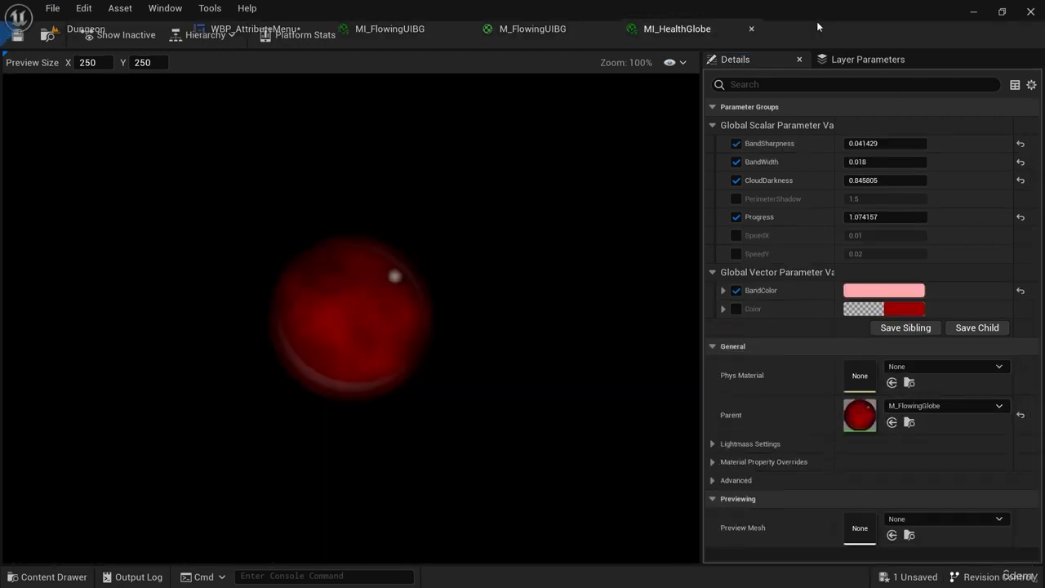
Return to M_FlowingUIBG, expand the first TexCoord node and examine the tiling settings of both TexCoord nodes.
{"action": "left_click", "coordinate": [525, 30]}
{"action": "scroll", "coordinate": [413, 203], "scroll_direction": "up", "scroll_amount": 5}
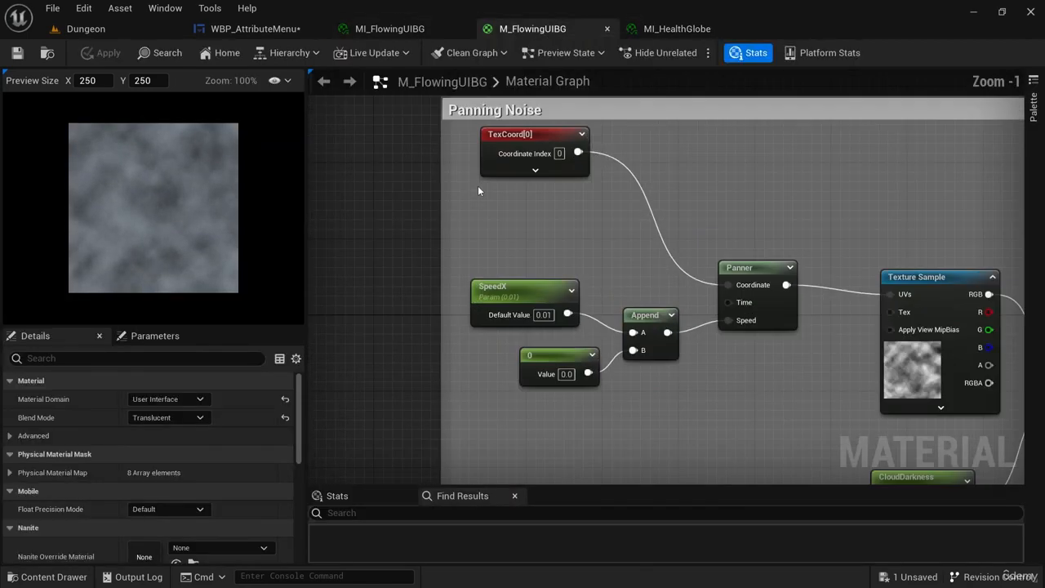
{"action": "scroll", "coordinate": [553, 252], "scroll_direction": "down", "scroll_amount": 4}
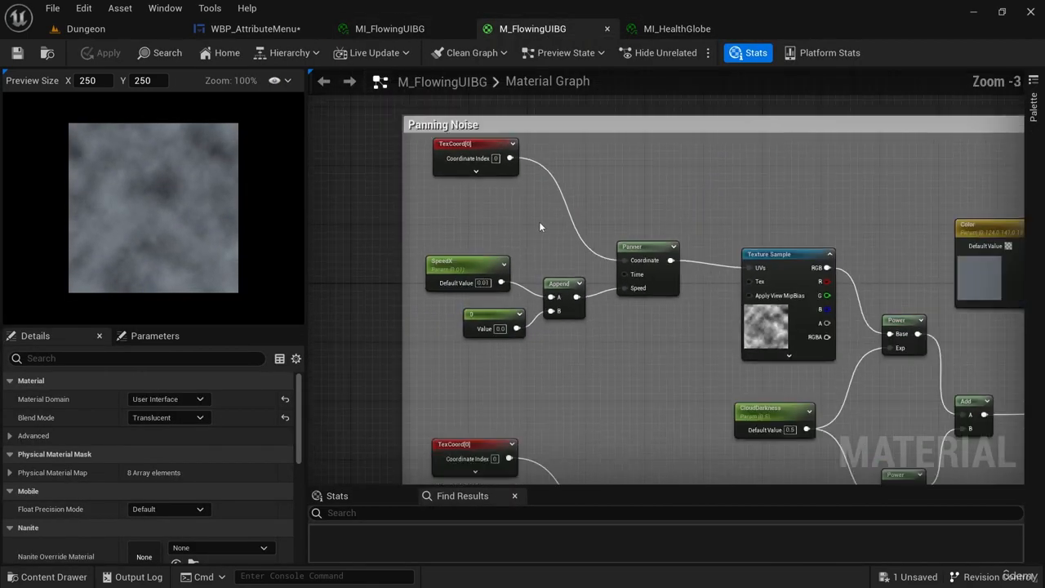
{"action": "scroll", "coordinate": [517, 243], "scroll_direction": "up", "scroll_amount": 4}
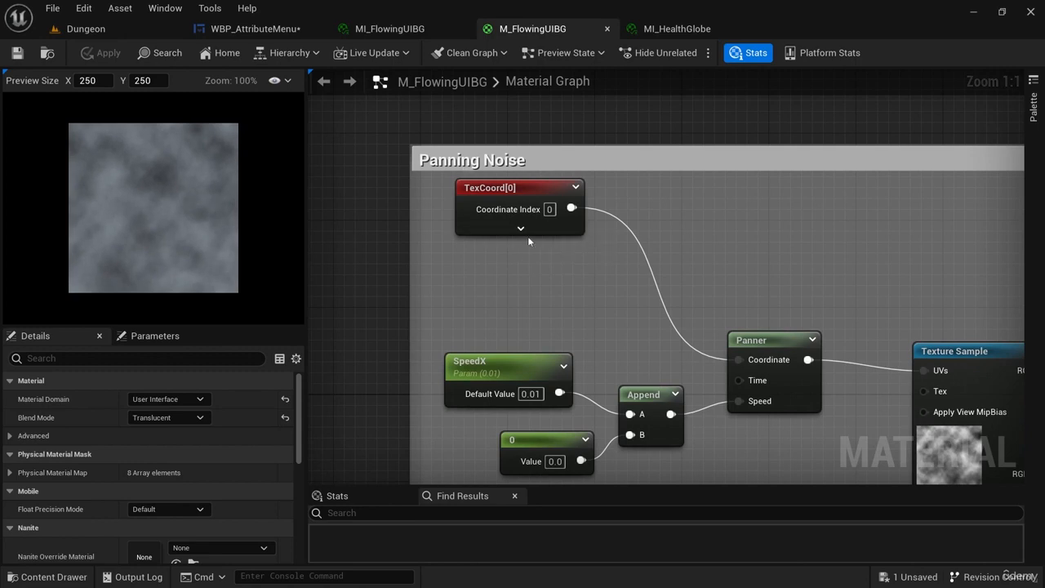
{"action": "left_click", "coordinate": [523, 230]}
{"action": "right_click_drag", "start_coordinate": [541, 290], "coordinate": [516, 236]}
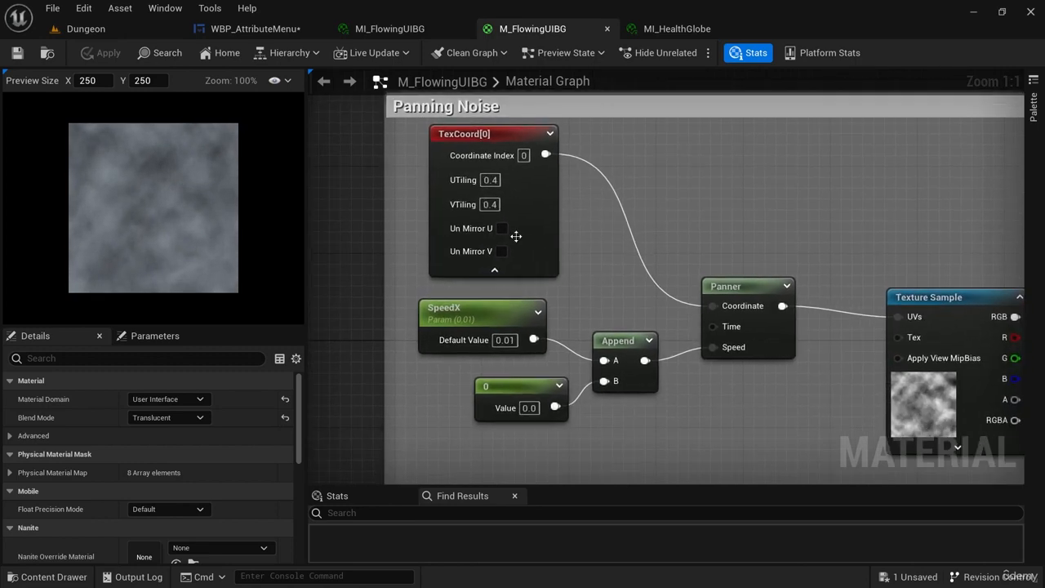
{"action": "scroll", "coordinate": [570, 240], "scroll_direction": "down", "scroll_amount": 5}
{"action": "scroll", "coordinate": [485, 289], "scroll_direction": "up", "scroll_amount": 1}
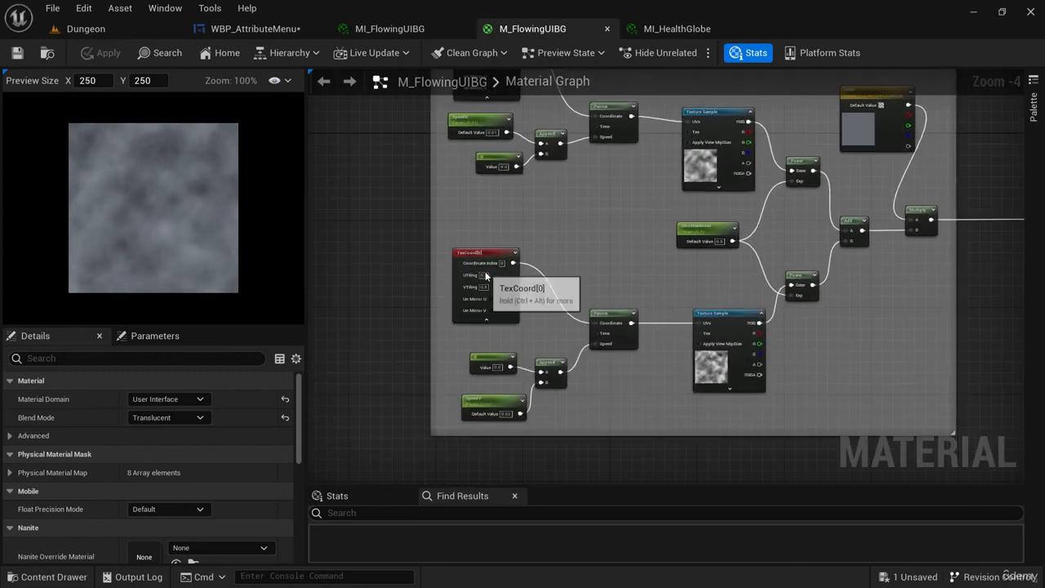
{"action": "scroll", "coordinate": [533, 300], "scroll_direction": "up", "scroll_amount": 4}
{"action": "right_click_drag", "start_coordinate": [533, 301], "coordinate": [601, 346]}
{"action": "scroll", "coordinate": [640, 261], "scroll_direction": "down", "scroll_amount": 1}
{"action": "right_click_drag", "start_coordinate": [650, 260], "coordinate": [677, 457]}
{"action": "right_click_drag", "start_coordinate": [647, 243], "coordinate": [642, 346]}
{"action": "right_click_drag", "start_coordinate": [617, 226], "coordinate": [608, 236]}
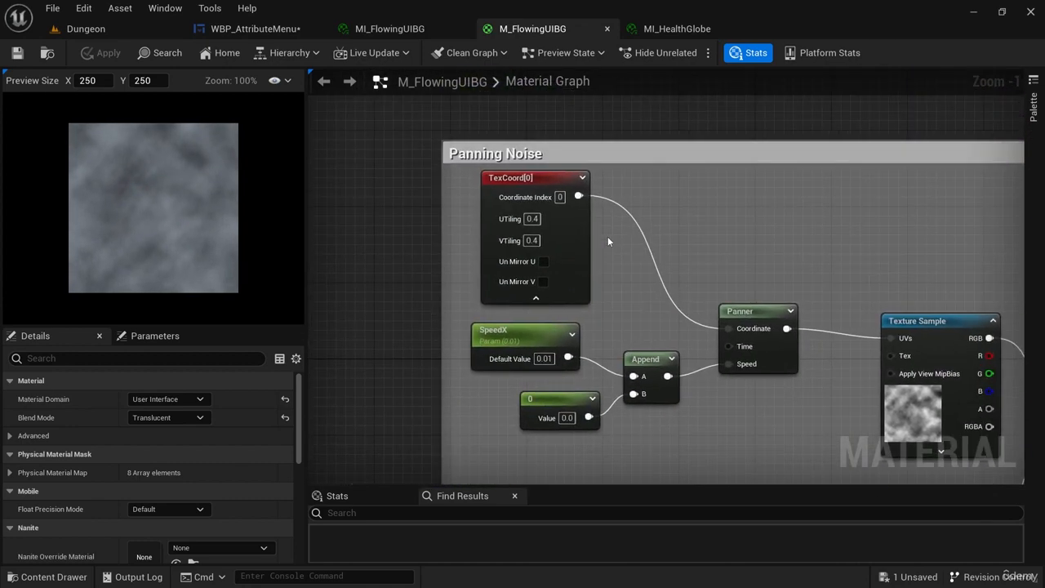
Set UTiling and VTiling to 0.1 on the TexCoord node feeding the SpeedX panner.
{"action": "left_click", "coordinate": [531, 219]}
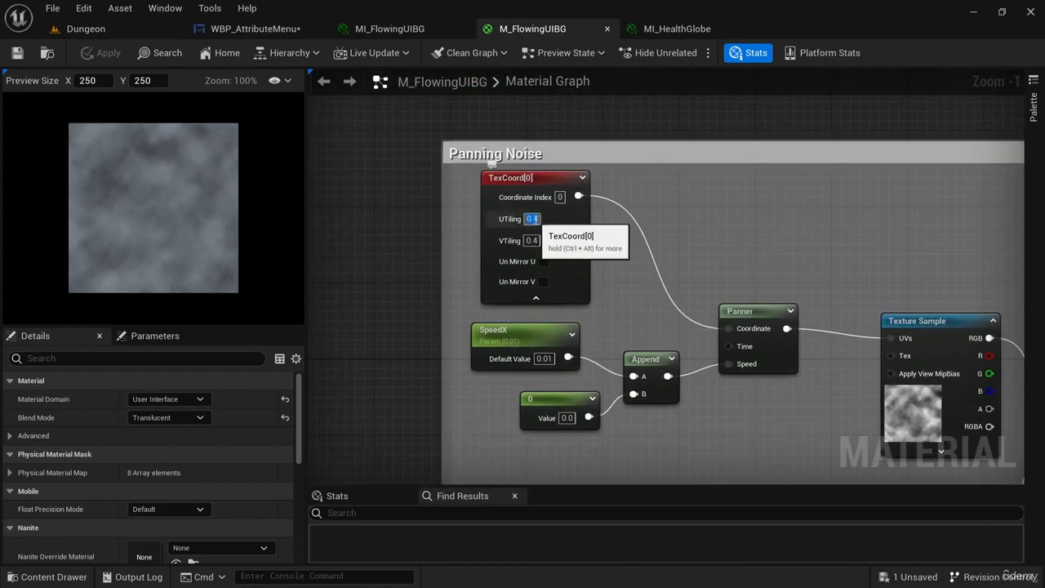
{"action": "type", "text": "0.1"}
{"action": "left_click", "coordinate": [531, 241]}
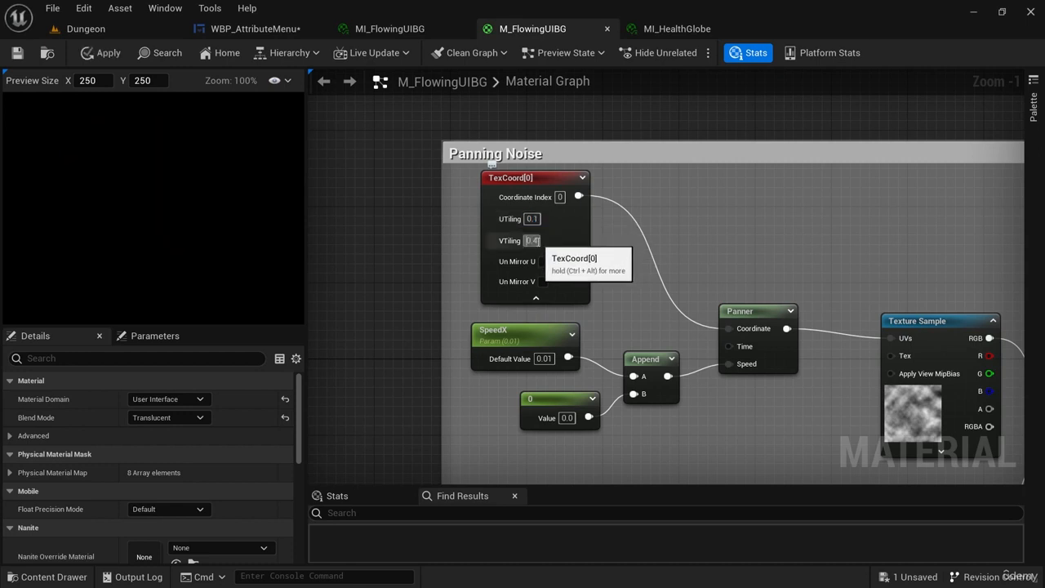
{"action": "type", "text": "0.5"}
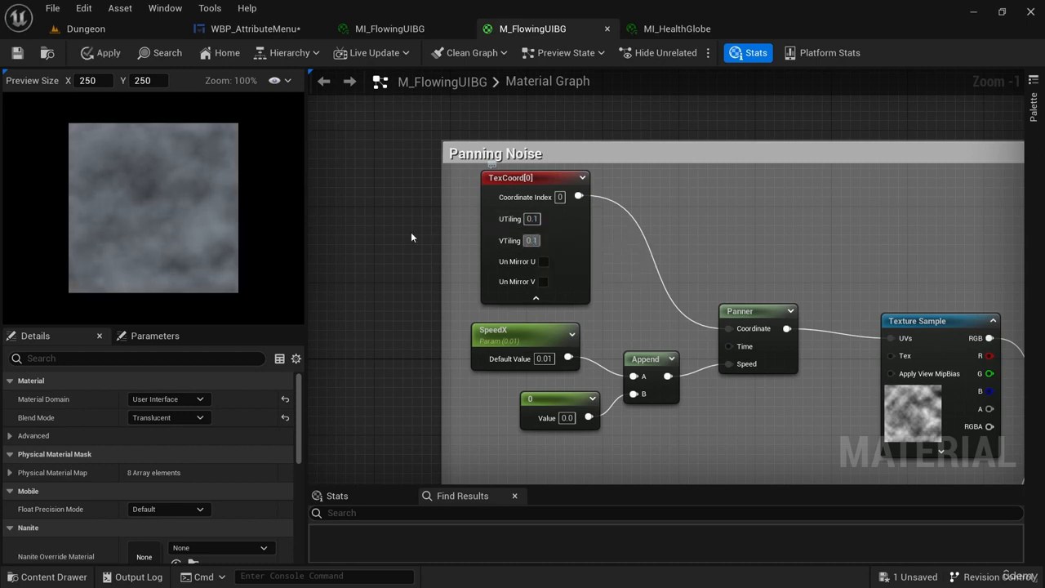
Set UTiling and VTiling to 0.1 on the second TexCoord node and apply the material changes.
{"action": "left_click", "coordinate": [410, 231]}
{"action": "right_click_drag", "start_coordinate": [411, 231], "coordinate": [375, 339]}
{"action": "left_click", "coordinate": [496, 327]}
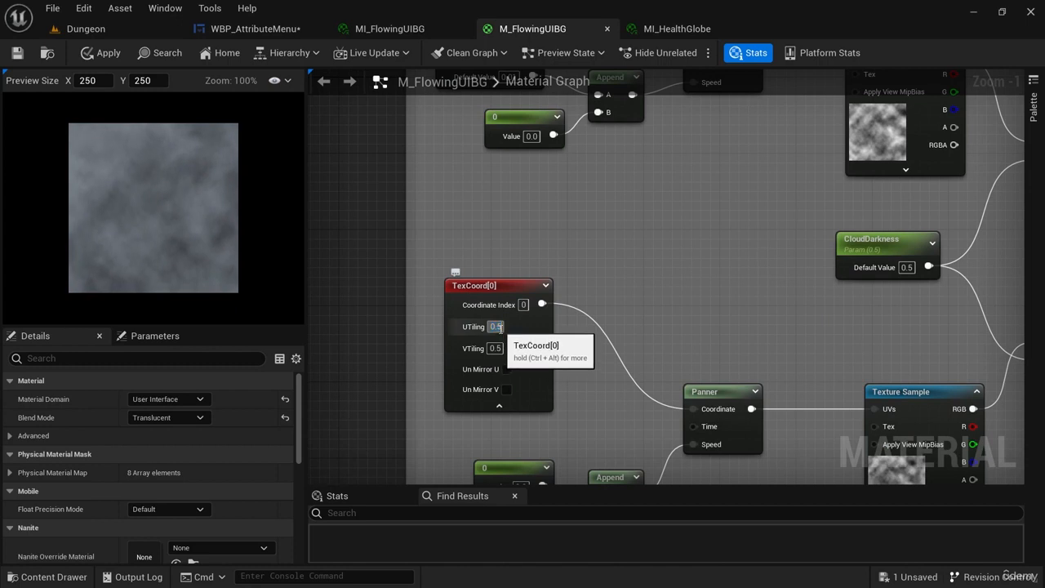
{"action": "type", "text": "0.1"}
{"action": "left_click", "coordinate": [496, 349]}
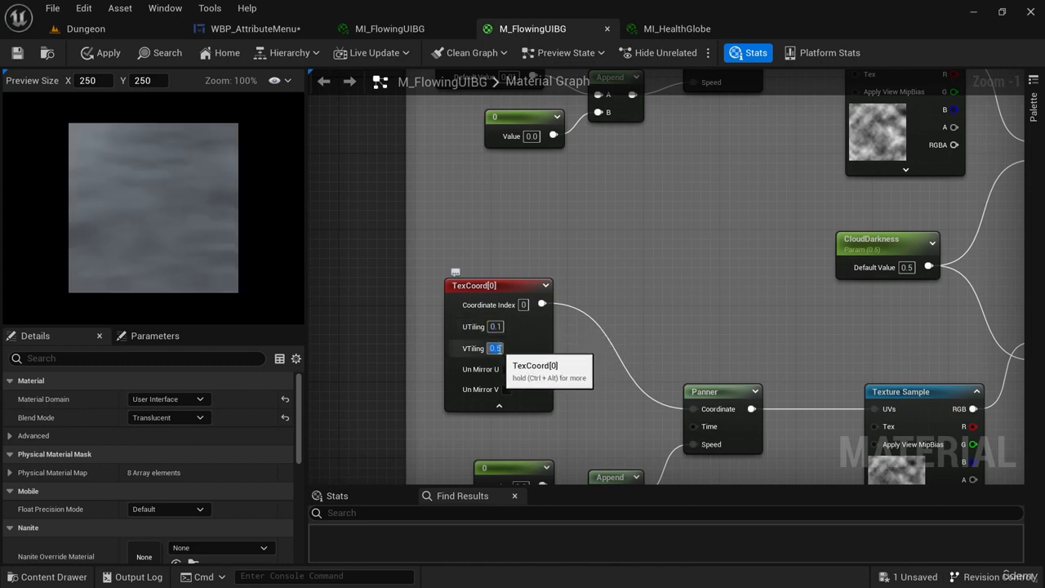
{"action": "type", "text": "0.1"}
{"action": "left_click", "coordinate": [426, 272]}
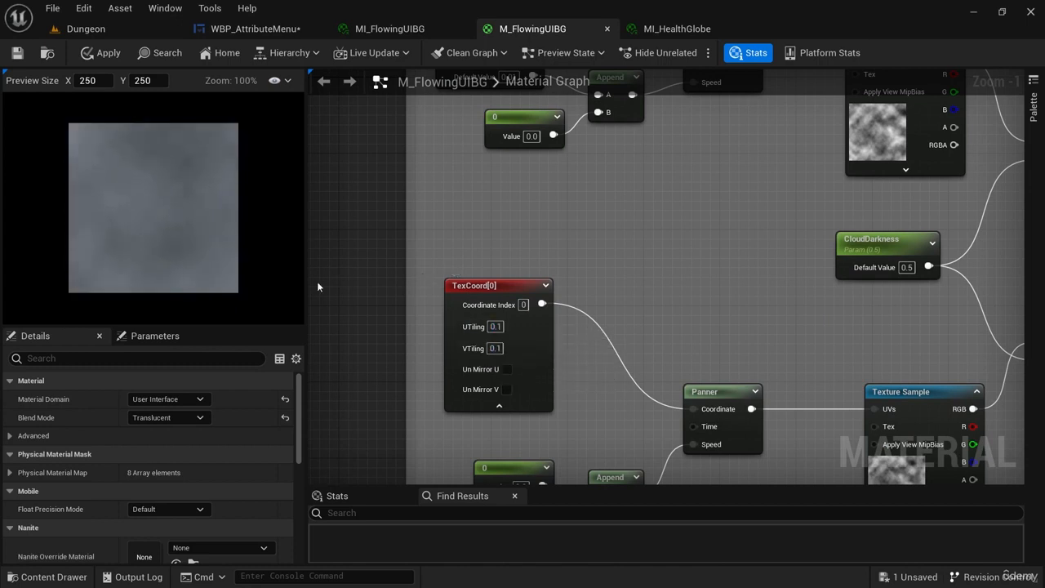
{"action": "left_click", "coordinate": [109, 53]}
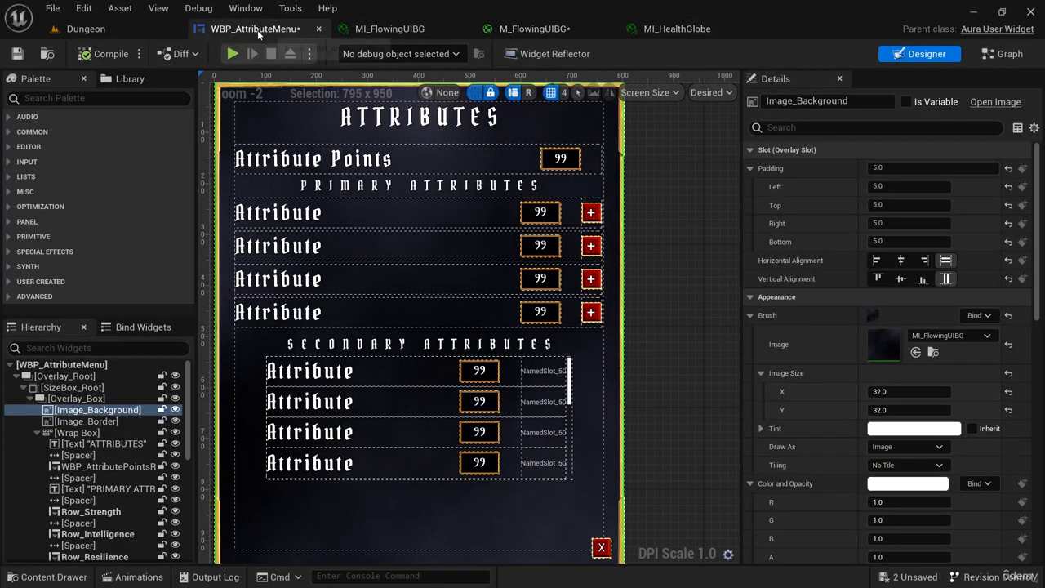
Inspect the retiled background of the attribute menu in the WBP_AttributeMenu designer.
{"action": "left_click", "coordinate": [256, 28]}
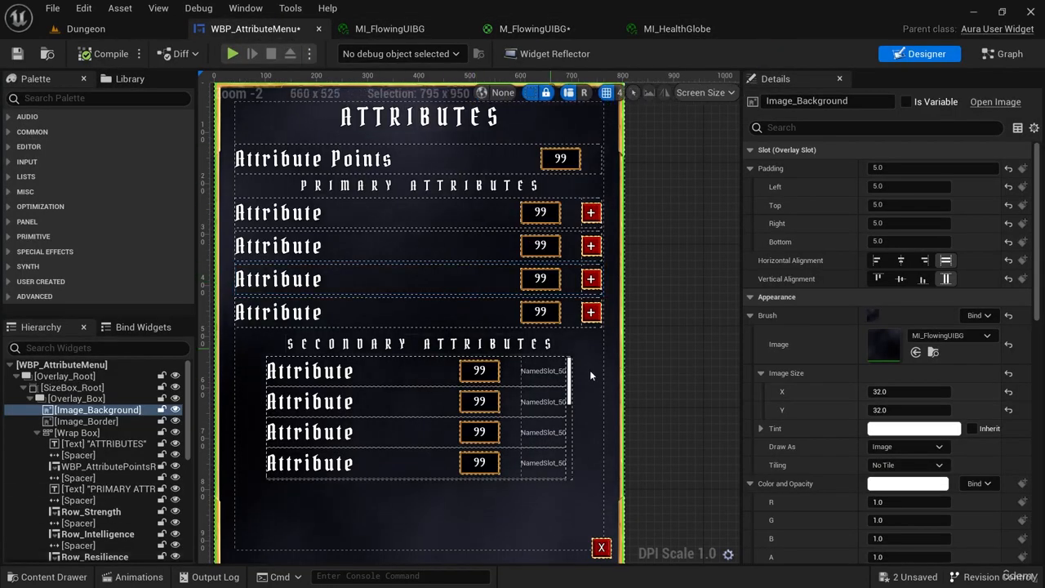
{"action": "scroll", "coordinate": [649, 373], "scroll_direction": "down", "scroll_amount": 3}
{"action": "right_click_drag", "start_coordinate": [671, 340], "coordinate": [644, 267]}
{"action": "scroll", "coordinate": [500, 331], "scroll_direction": "up", "scroll_amount": 3}
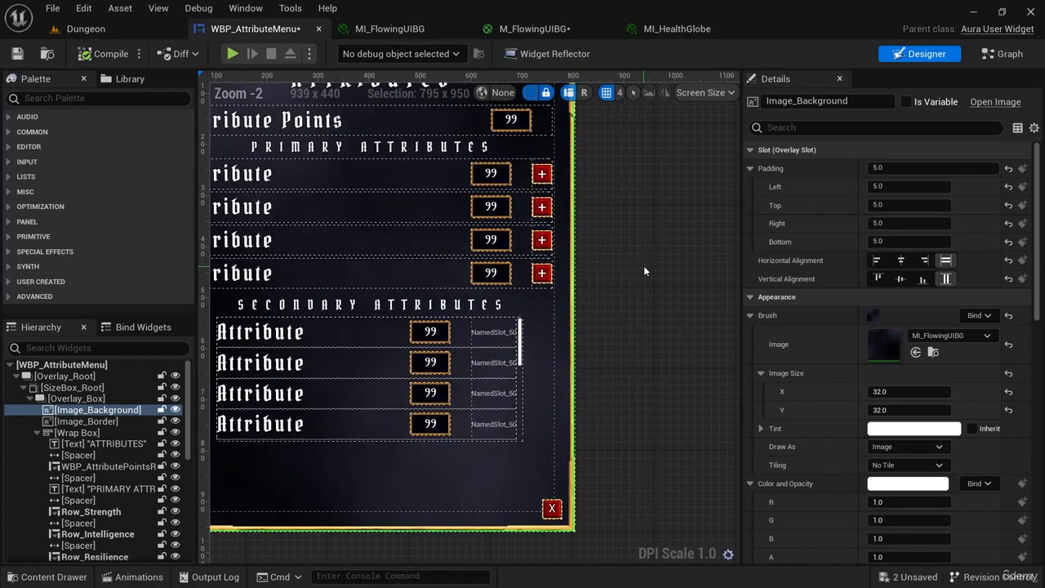
{"action": "scroll", "coordinate": [643, 266], "scroll_direction": "down", "scroll_amount": 2}
Play the Dungeon level, open the attribute menu to check the larger cloud pattern, then close it and stop playing.
{"action": "left_click", "coordinate": [86, 28]}
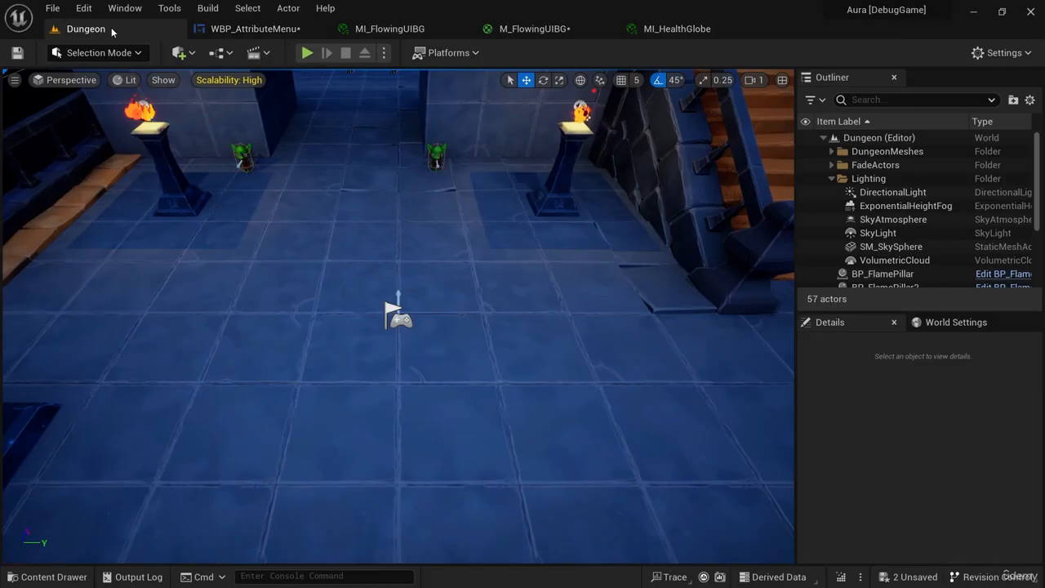
{"action": "left_click", "coordinate": [313, 53]}
{"action": "left_click", "coordinate": [95, 537]}
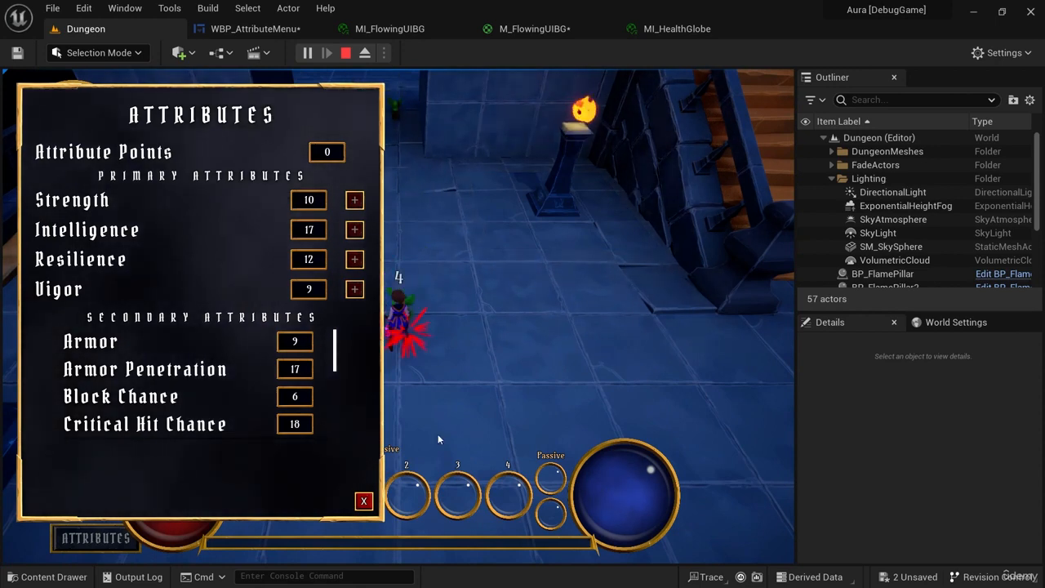
{"action": "left_click", "coordinate": [363, 500]}
{"action": "left_click", "coordinate": [345, 52]}
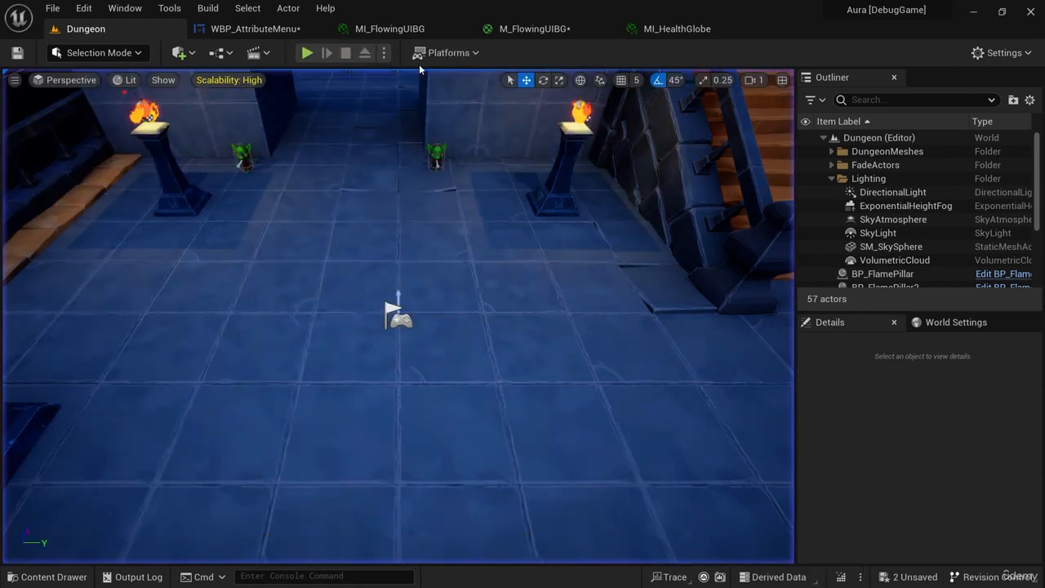
In M_FlowingUIBG, set UTiling and VTiling back to 0.4 on the TexCoord node feeding the SpeedX panner.
{"action": "left_click", "coordinate": [389, 28]}
{"action": "left_click", "coordinate": [551, 30]}
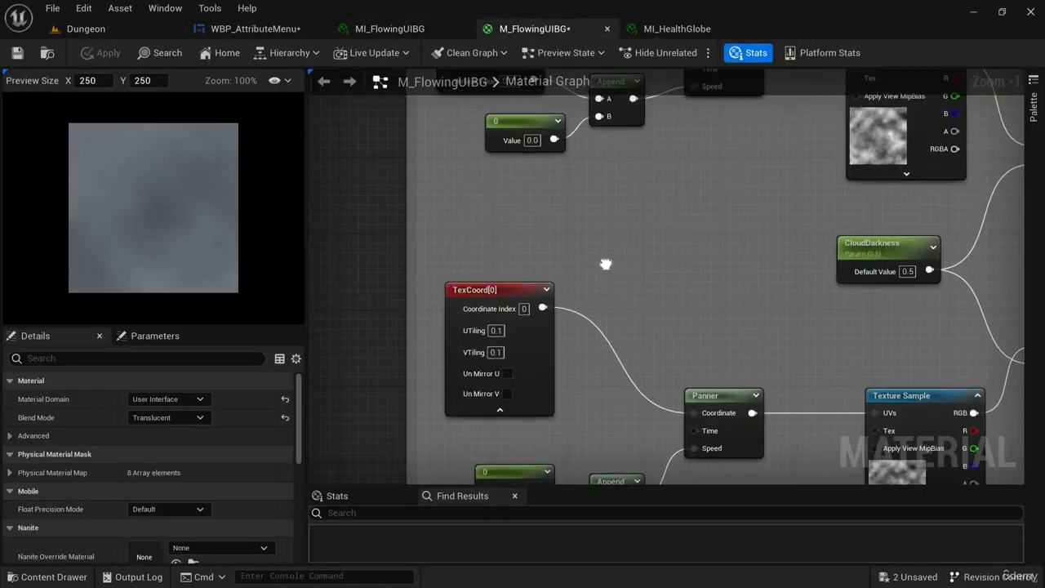
{"action": "scroll", "coordinate": [601, 261], "scroll_direction": "up", "scroll_amount": 3}
{"action": "left_click", "coordinate": [449, 205]}
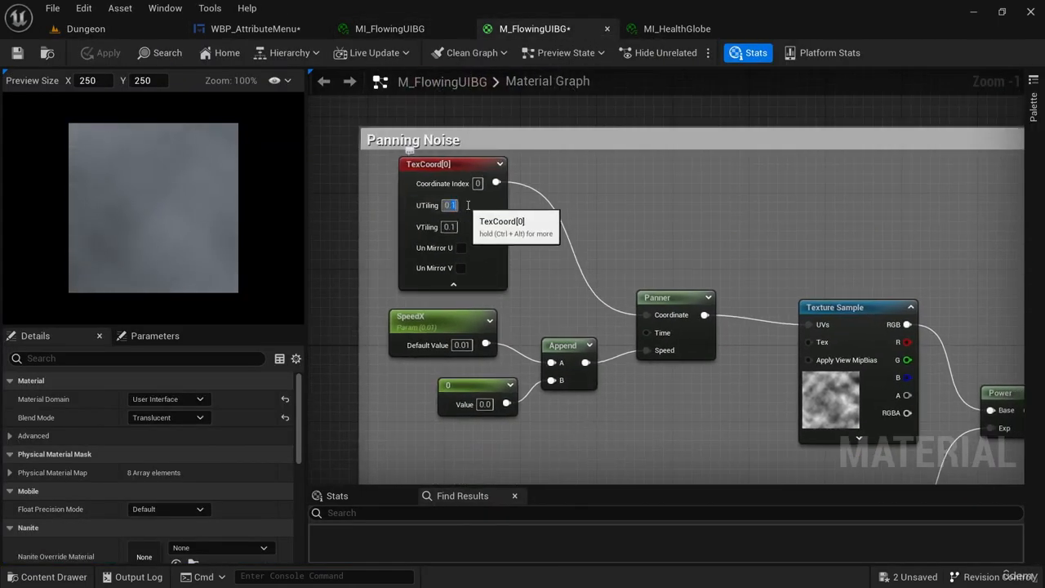
{"action": "type", "text": "0.4"}
{"action": "left_click", "coordinate": [454, 227]}
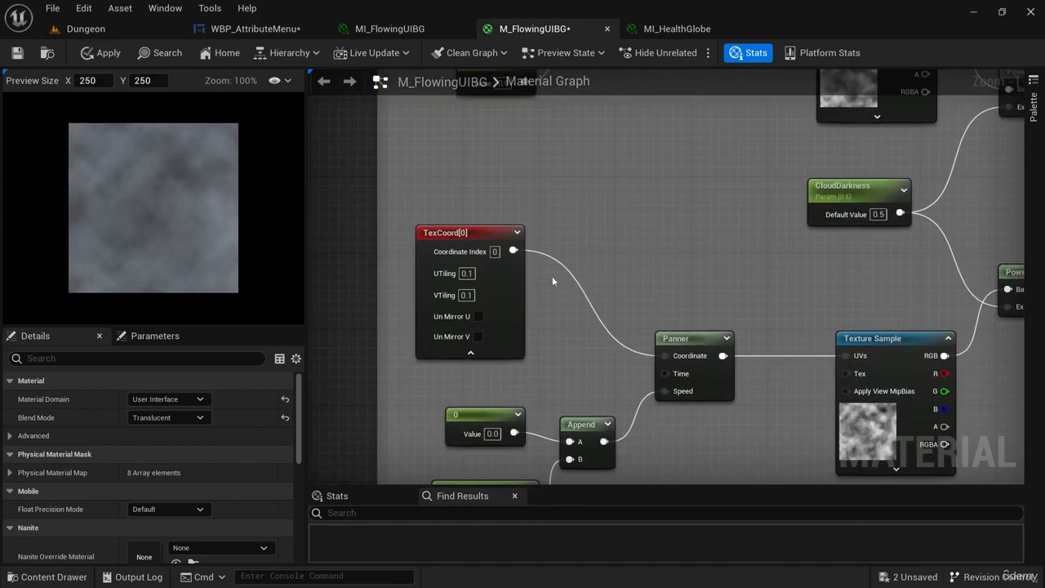
Set UTiling and VTiling to 0.4 on the second TexCoord node of the panning noise network.
{"action": "left_click", "coordinate": [466, 273]}
{"action": "type", "text": "0.4"}
{"action": "left_click", "coordinate": [465, 294]}
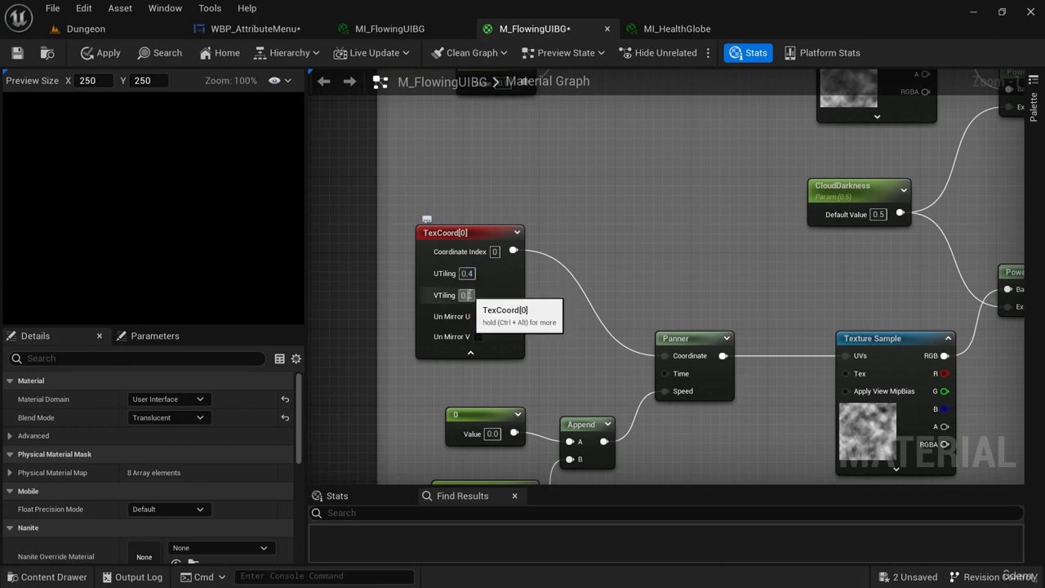
{"action": "type", "text": "0.4"}
{"action": "left_click", "coordinate": [578, 247]}
{"action": "right_click_drag", "start_coordinate": [583, 178], "coordinate": [600, 190]}
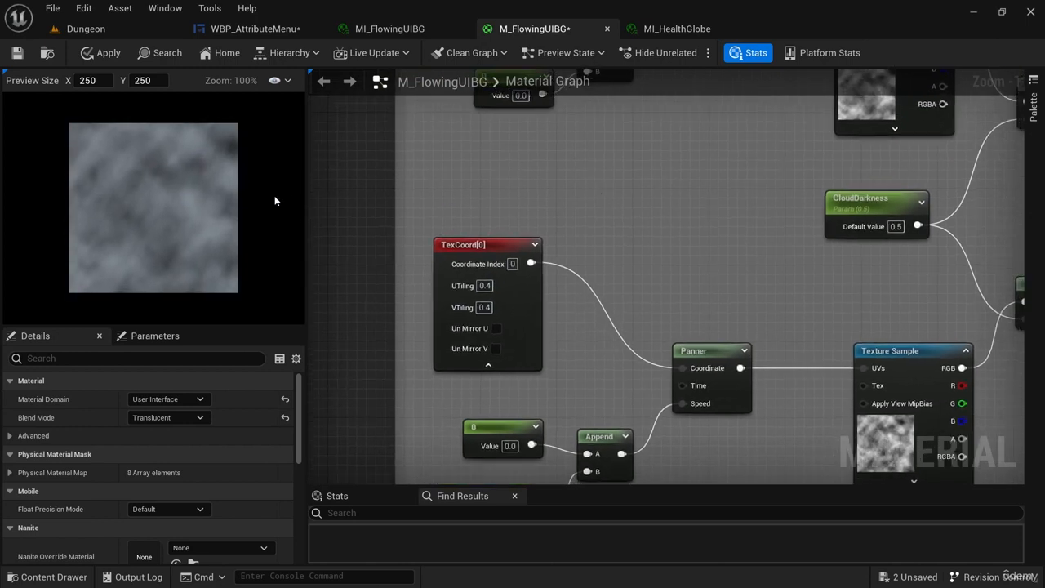
Check the attribute menu background in the widget designer and again by playing the Dungeon level, then stop playing.
{"action": "left_click", "coordinate": [254, 28]}
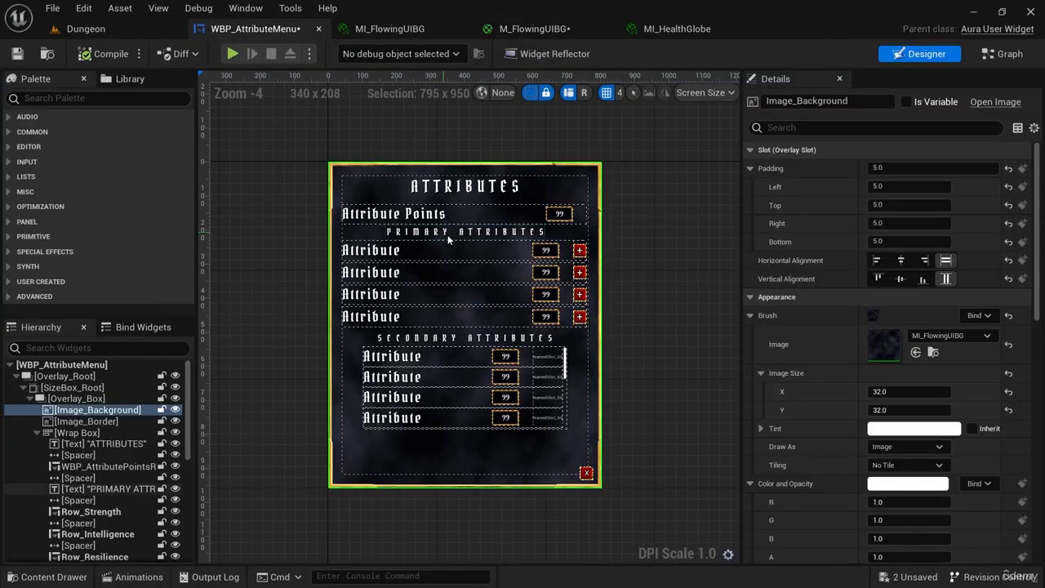
{"action": "left_click", "coordinate": [112, 30]}
{"action": "left_click", "coordinate": [307, 53]}
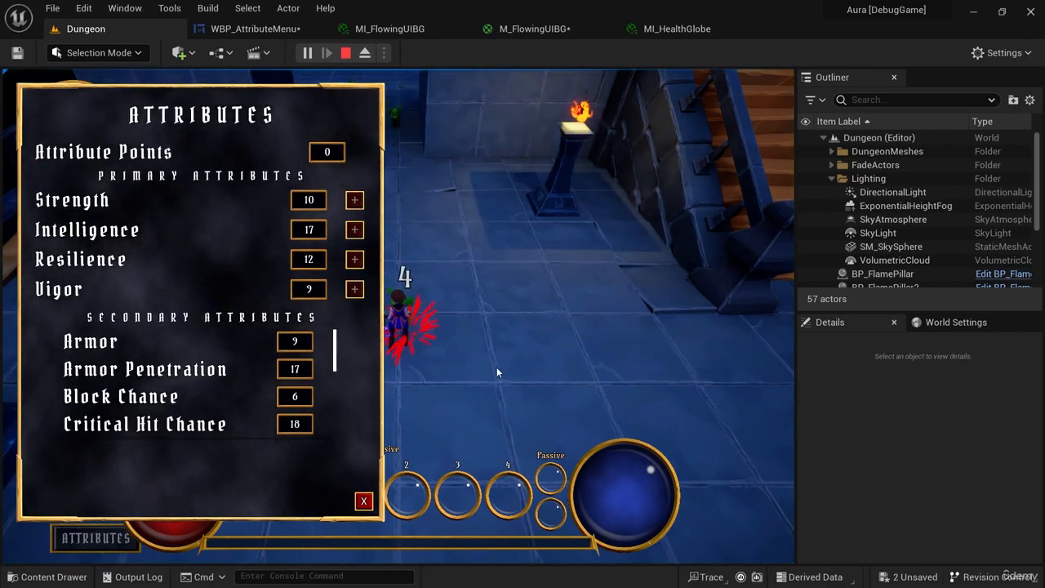
{"action": "left_click", "coordinate": [364, 501]}
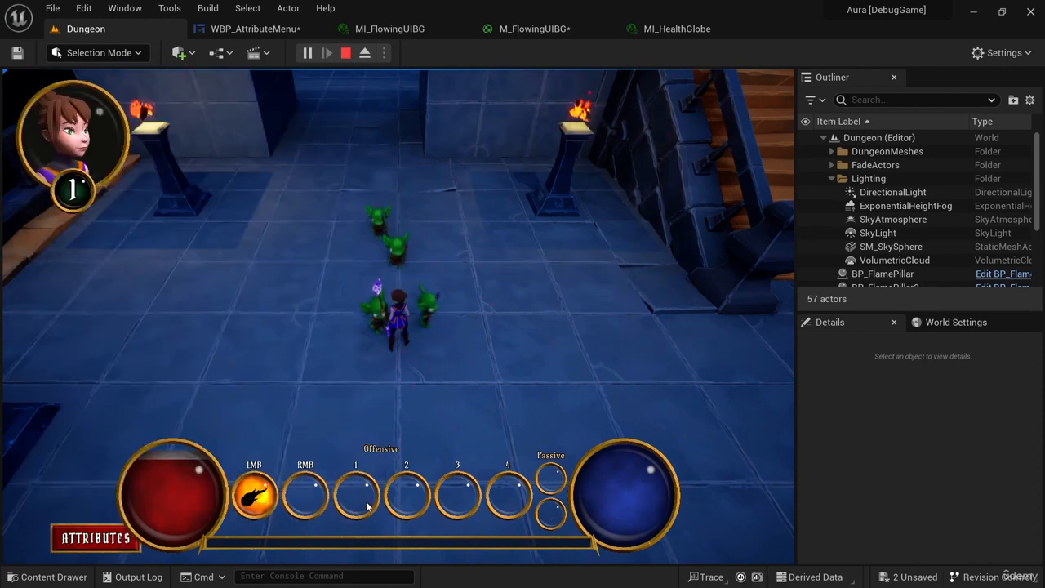
{"action": "left_click", "coordinate": [346, 53]}
Return to WBP_AttributeMenu and close the MI_FlowingUIBG, M_FlowingUIBG and MI_HealthGlobe editors.
{"action": "left_click", "coordinate": [255, 29]}
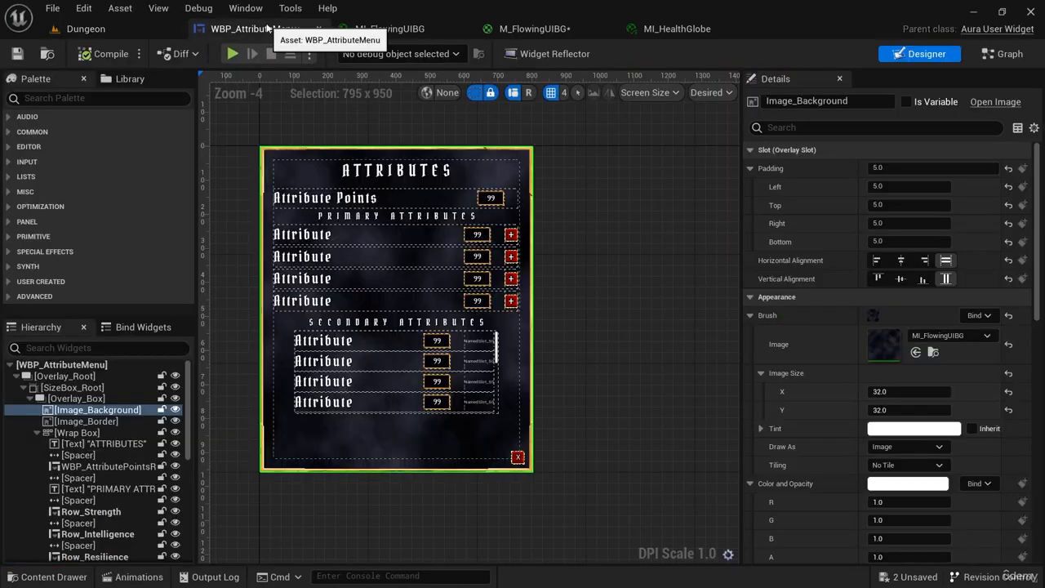
{"action": "right_click_drag", "start_coordinate": [588, 310], "coordinate": [628, 361]}
{"action": "middle_click", "coordinate": [400, 30]}
{"action": "middle_click", "coordinate": [400, 31]}
{"action": "middle_click", "coordinate": [399, 30]}
{"action": "scroll", "coordinate": [623, 345], "scroll_direction": "up", "scroll_amount": 3}
{"action": "scroll", "coordinate": [674, 327], "scroll_direction": "down", "scroll_amount": 2}
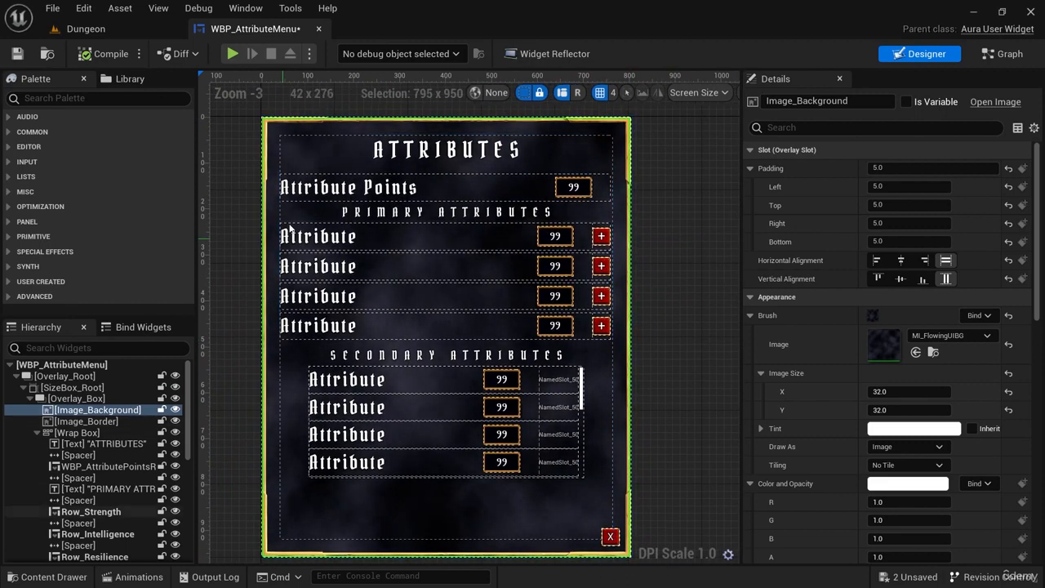
Set the slot padding of the attribute menu's Wrap Box to 50 on all sides.
{"action": "left_click", "coordinate": [127, 434]}
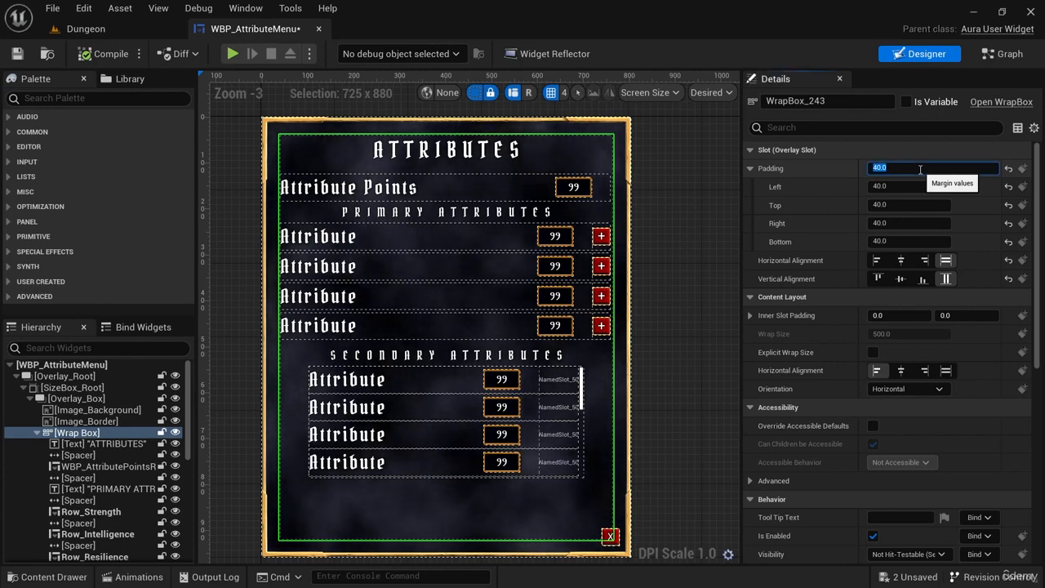
{"action": "key", "text": "Return"}
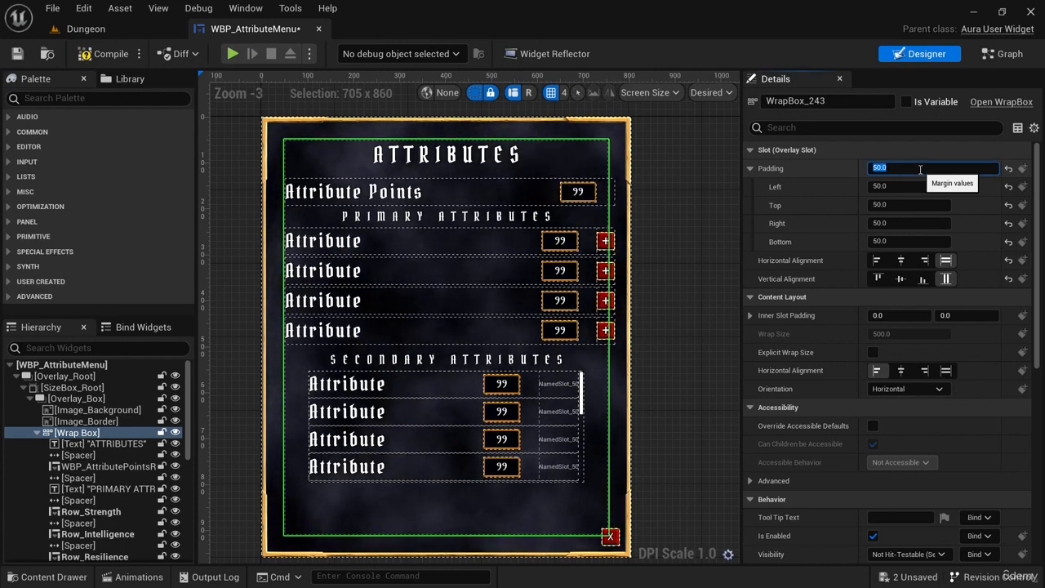
{"action": "scroll", "coordinate": [652, 265], "scroll_direction": "up", "scroll_amount": 3}
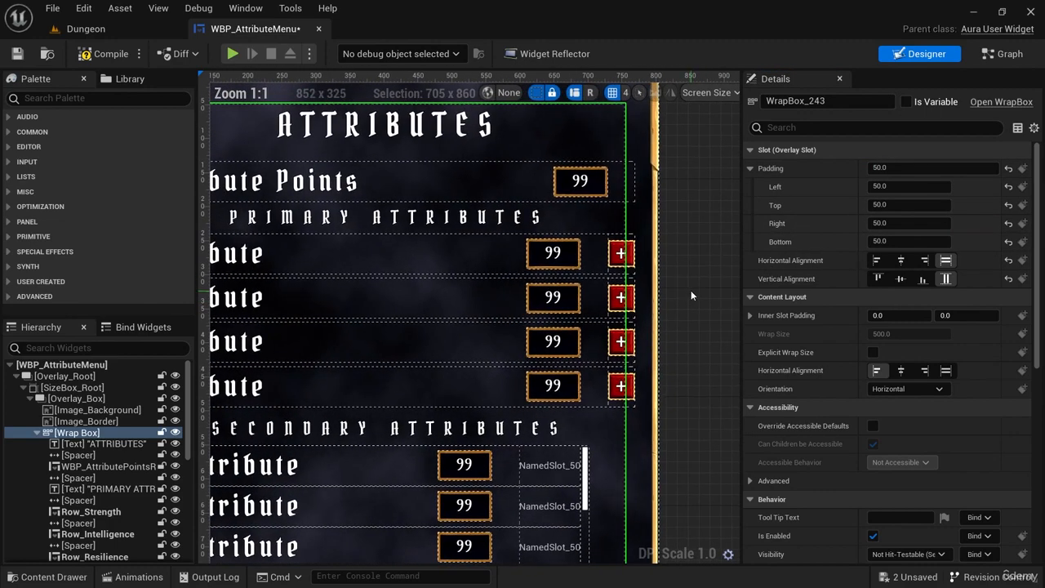
{"action": "scroll", "coordinate": [691, 296], "scroll_direction": "down", "scroll_amount": 2}
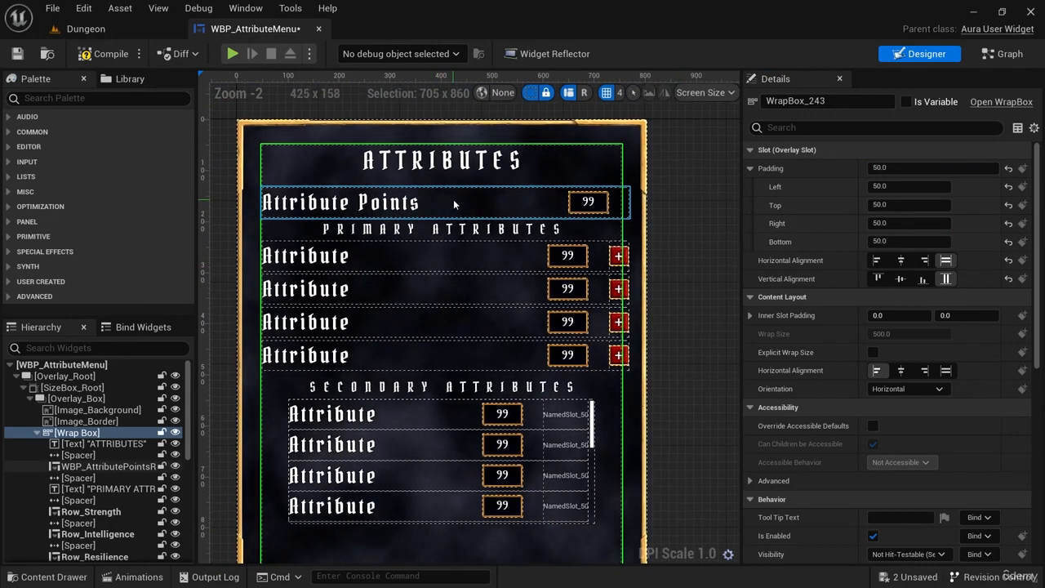
Set the Box Width of the Row_Strength widget to 700 in its Row Properties.
{"action": "left_click", "coordinate": [410, 257]}
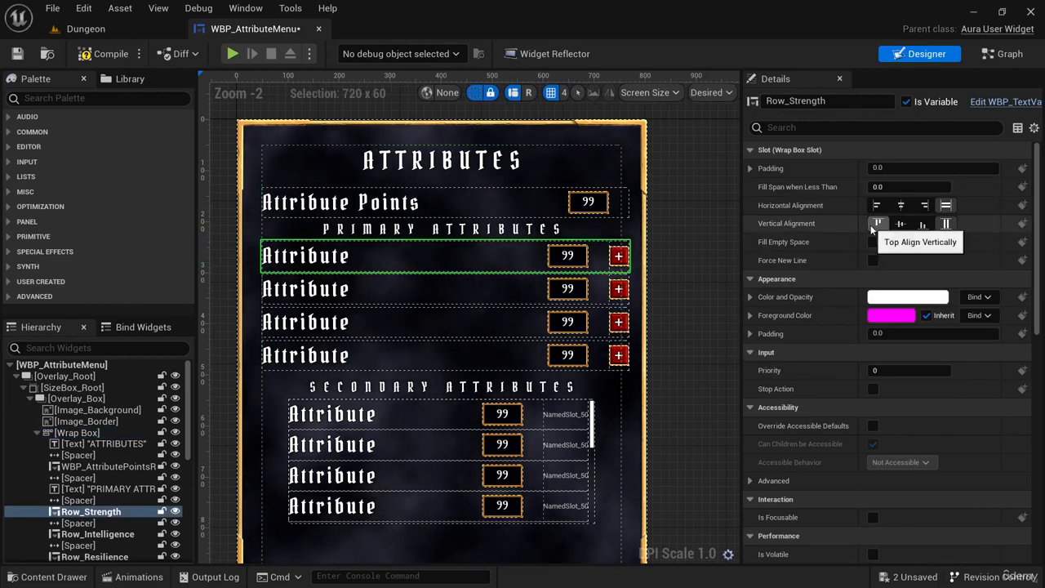
{"action": "left_click", "coordinate": [868, 127]}
{"action": "type", "text": "prop"}
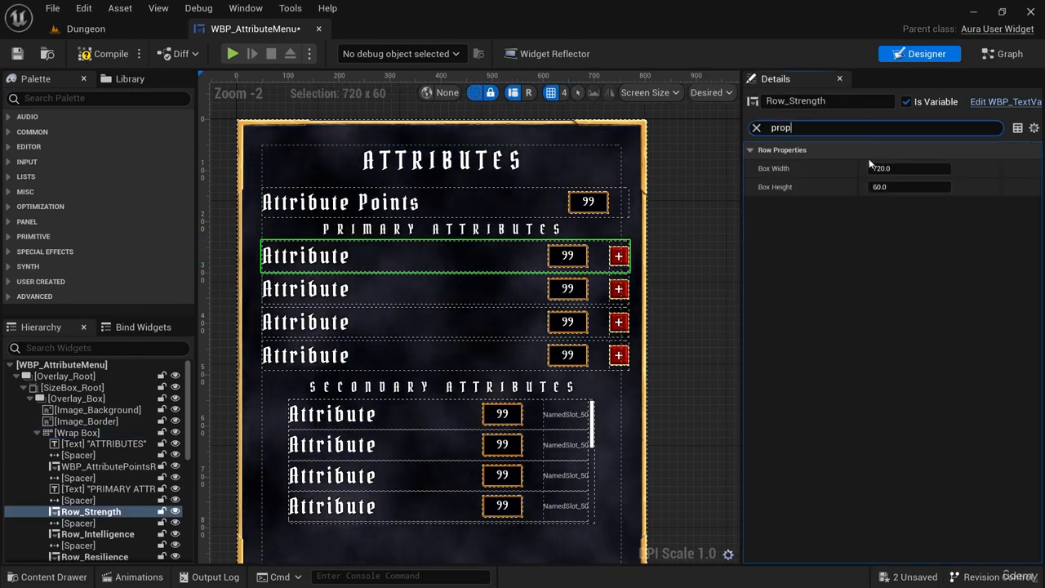
{"action": "left_click", "coordinate": [909, 173]}
{"action": "left_click_drag", "start_coordinate": [909, 173], "coordinate": [910, 168]}
{"action": "left_click", "coordinate": [910, 168]}
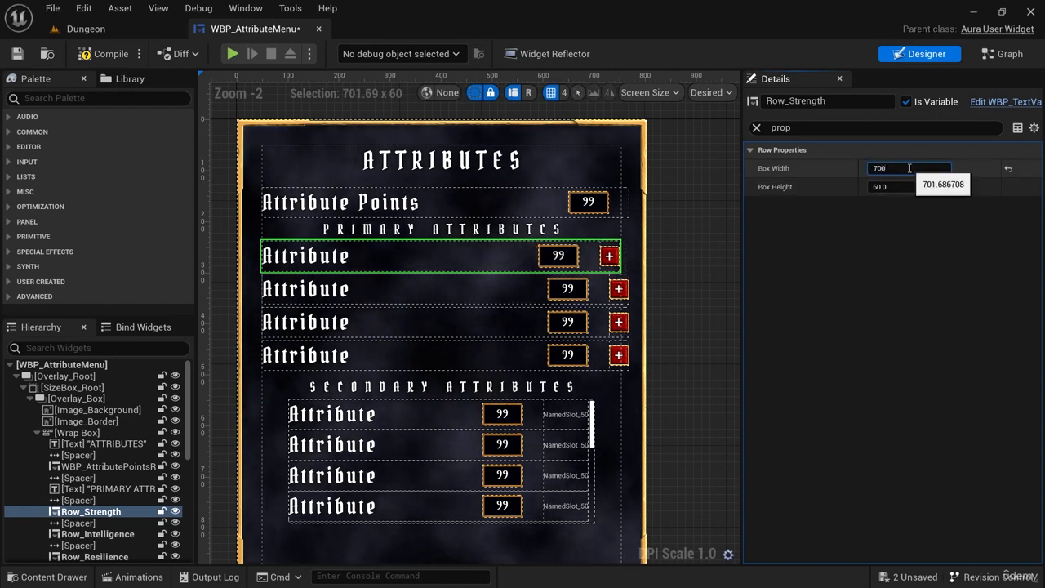
{"action": "type", "text": "700"}
{"action": "key", "text": "Return"}
{"action": "key", "text": "ctrl+c"}
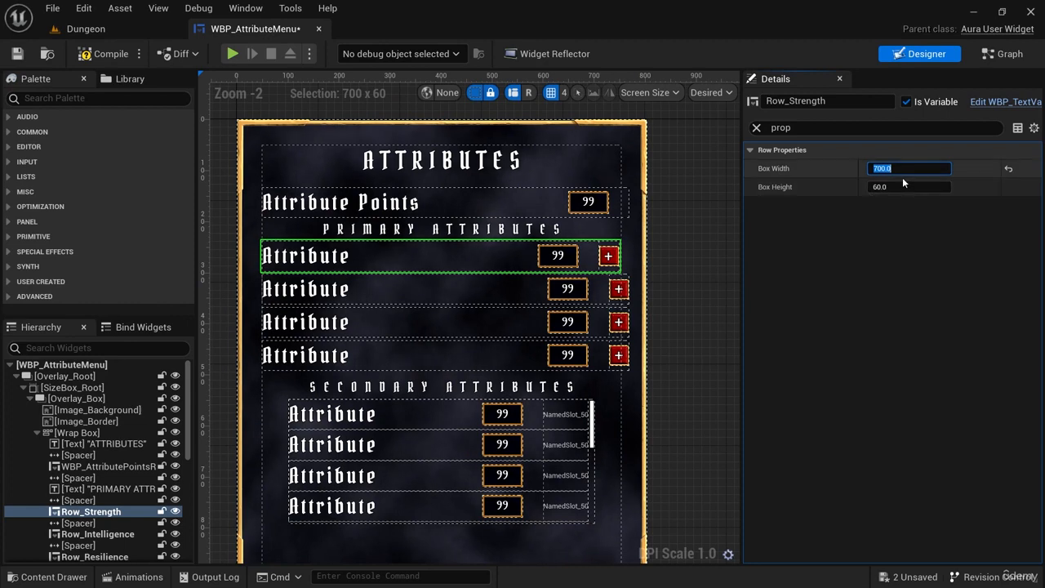
Set the Box Width of Row_Intelligence, Row_Resilience and Row_Vigor to 700.
{"action": "left_click", "coordinate": [492, 287]}
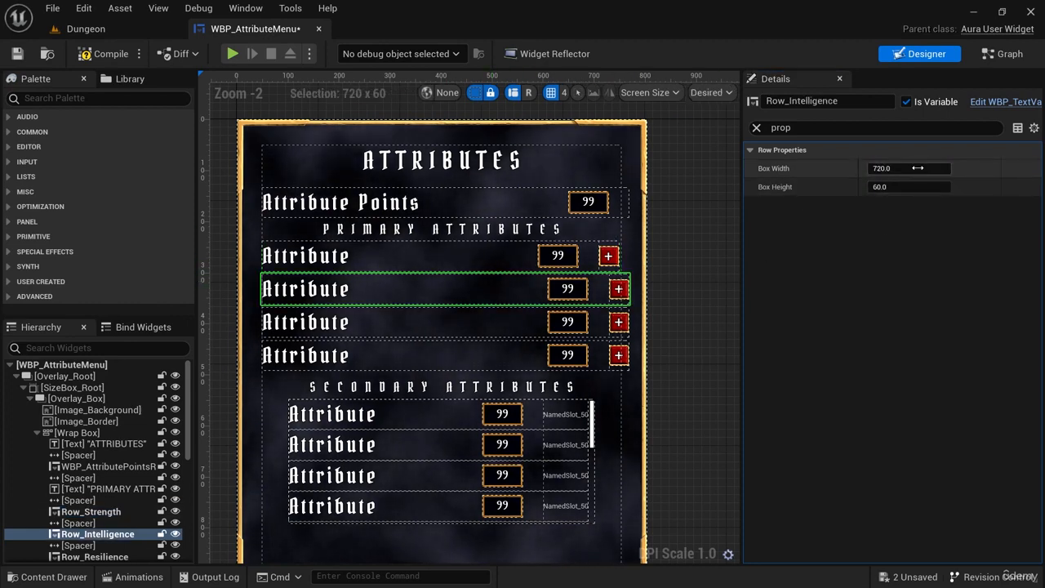
{"action": "left_click", "coordinate": [501, 318]}
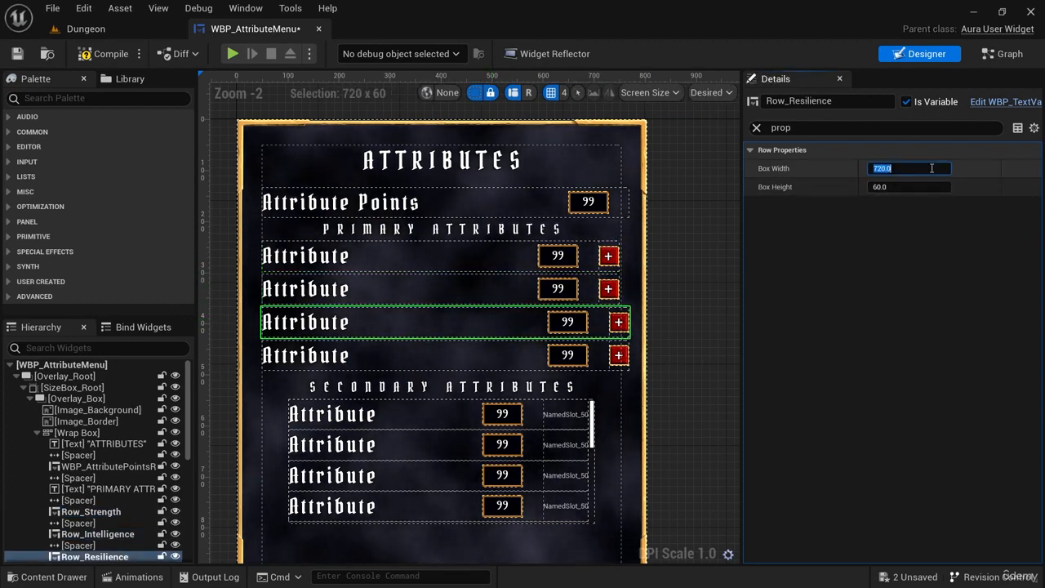
{"action": "left_click", "coordinate": [504, 357]}
{"action": "left_click", "coordinate": [917, 168]}
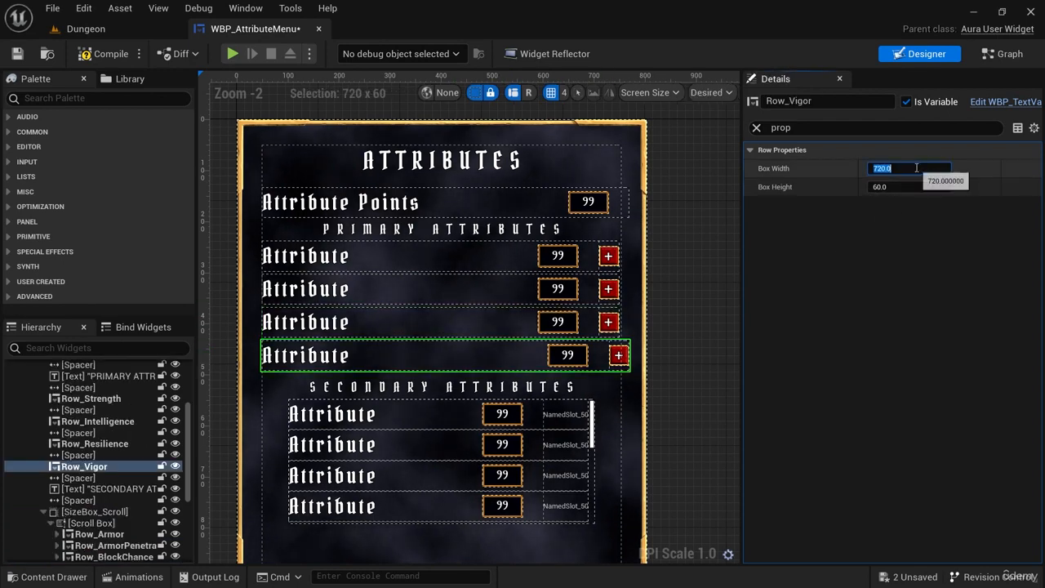
{"action": "left_click", "coordinate": [694, 331]}
Set the Box Width of WBP_AttributePointsRow to 700 and deselect the row.
{"action": "left_click", "coordinate": [495, 198]}
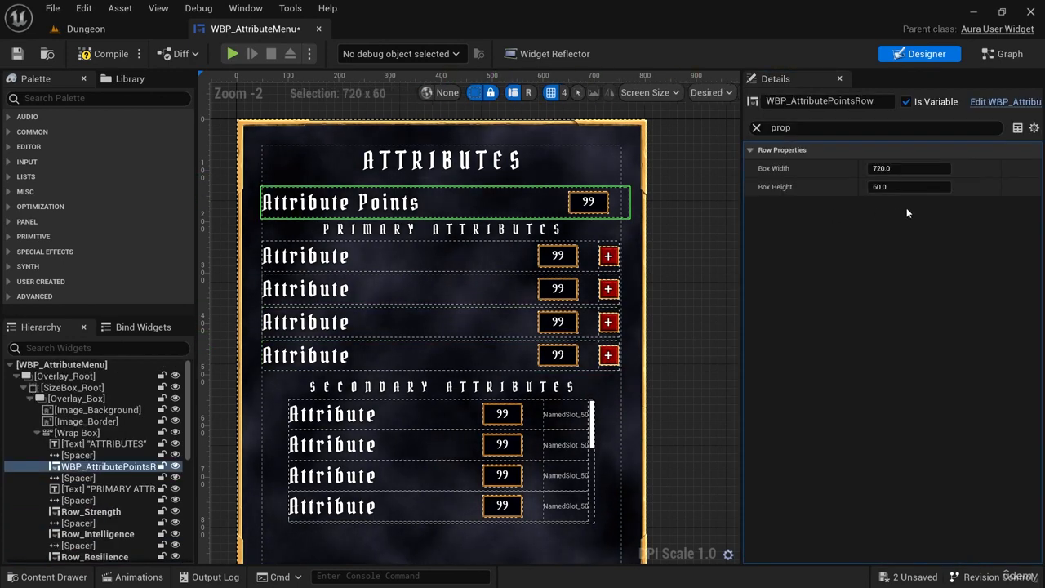
{"action": "left_click", "coordinate": [926, 168]}
{"action": "key", "text": "ctrl+v"}
{"action": "left_click", "coordinate": [681, 236]}
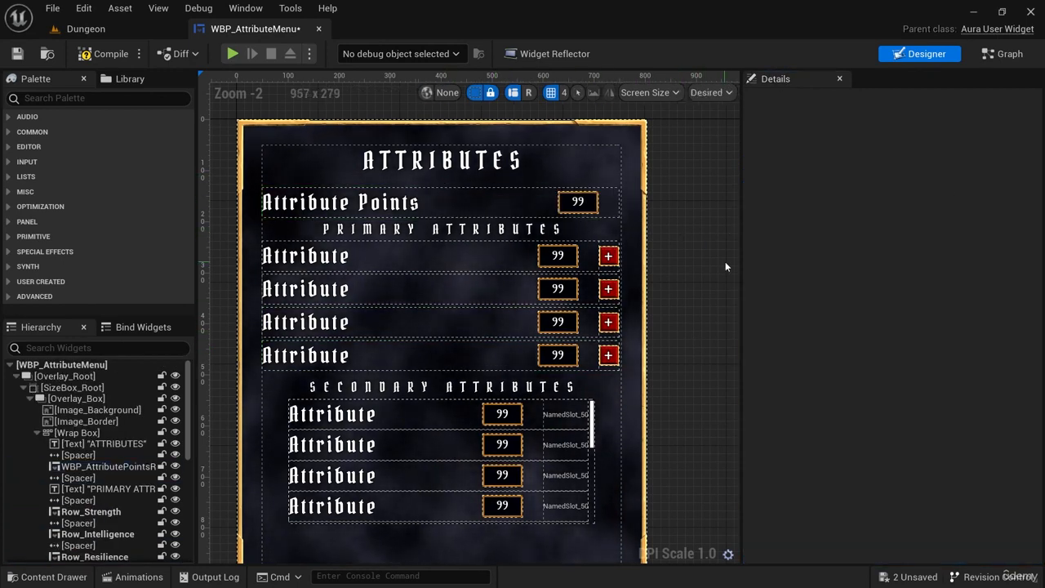
Play the Dungeon level to check the attribute menu's layout and secondary attribute list, then stop playing and return to WBP_AttributeMenu.
{"action": "left_click", "coordinate": [86, 28]}
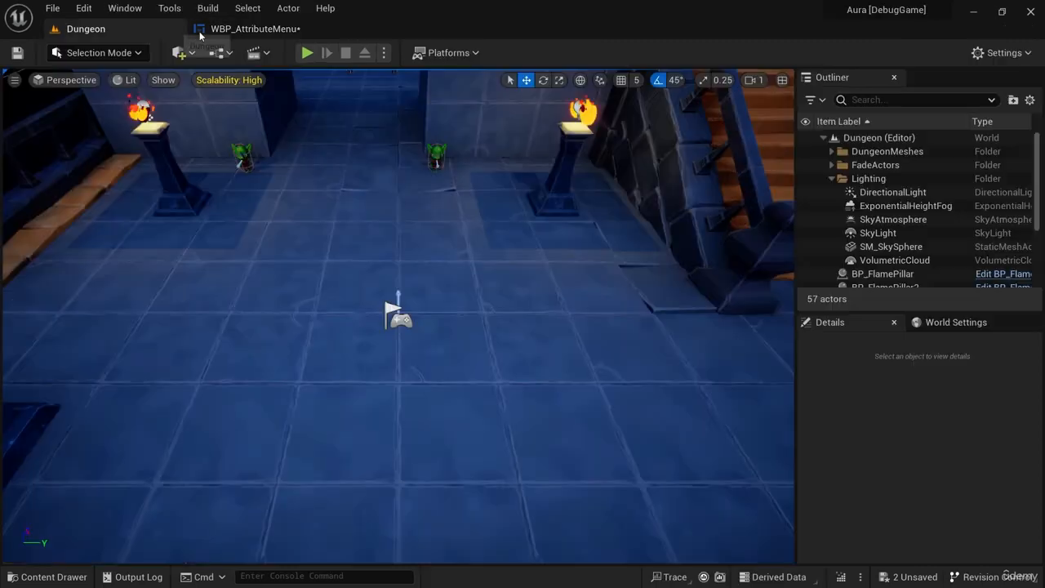
{"action": "left_click", "coordinate": [306, 52]}
{"action": "left_click", "coordinate": [95, 538]}
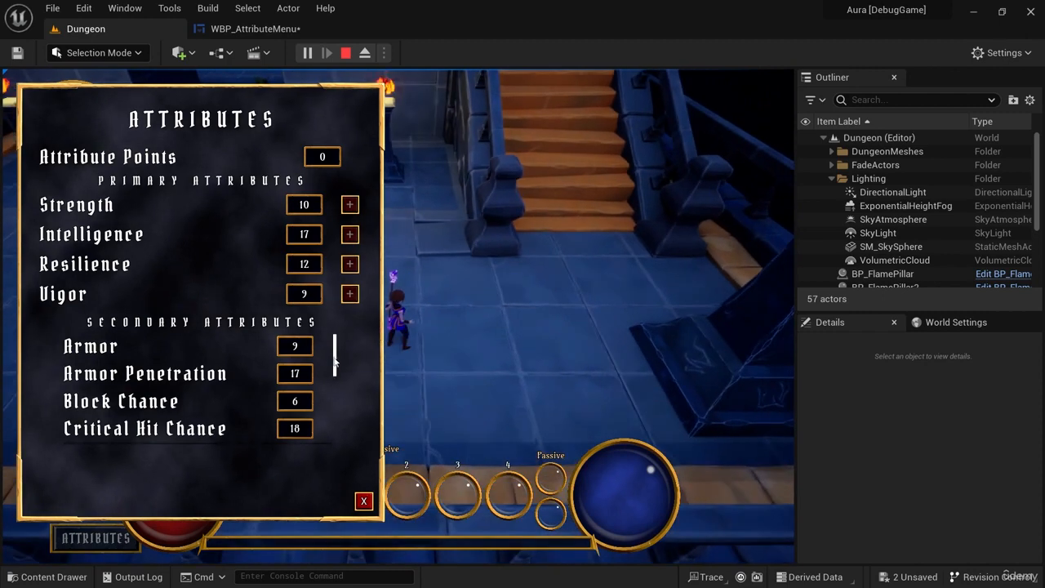
{"action": "scroll", "coordinate": [339, 412], "scroll_direction": "down", "scroll_amount": 4}
{"action": "scroll", "coordinate": [341, 424], "scroll_direction": "down", "scroll_amount": 1}
{"action": "scroll", "coordinate": [341, 432], "scroll_direction": "up", "scroll_amount": 5}
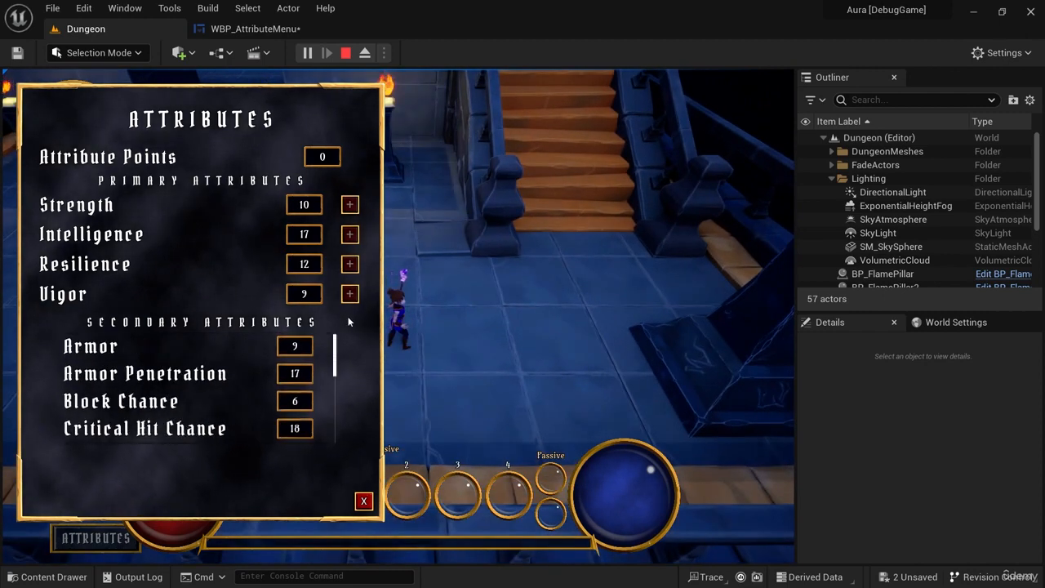
{"action": "left_click", "coordinate": [364, 500]}
{"action": "left_click", "coordinate": [346, 52]}
{"action": "left_click", "coordinate": [258, 30]}
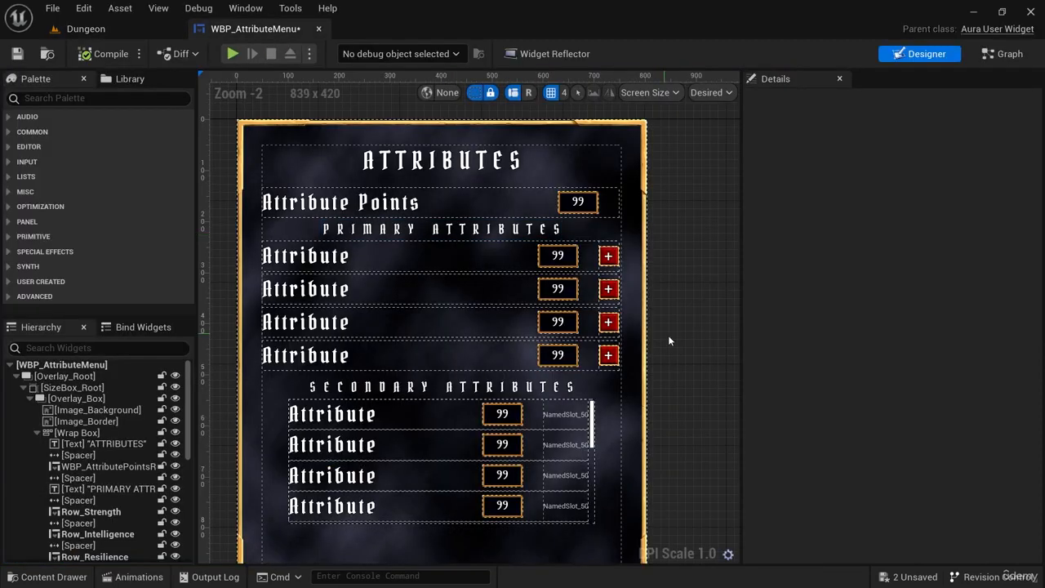
Change the ATTRIBUTES title's Color and Opacity to an orange, sRGB hex about FF976BFF.
{"action": "right_click_drag", "start_coordinate": [668, 338], "coordinate": [656, 327]}
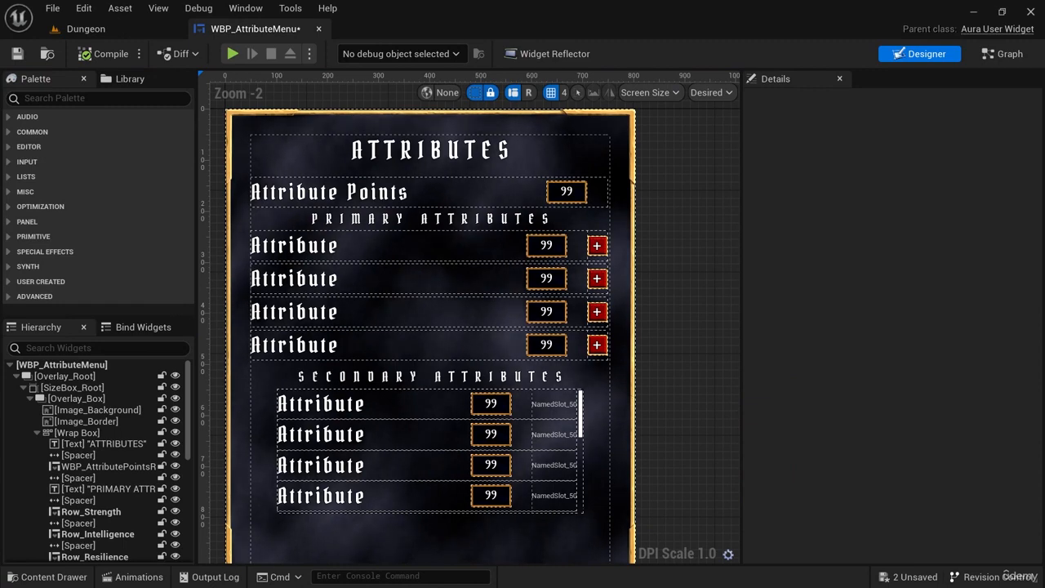
{"action": "right_click_drag", "start_coordinate": [694, 277], "coordinate": [714, 280]}
{"action": "left_click", "coordinate": [446, 150]}
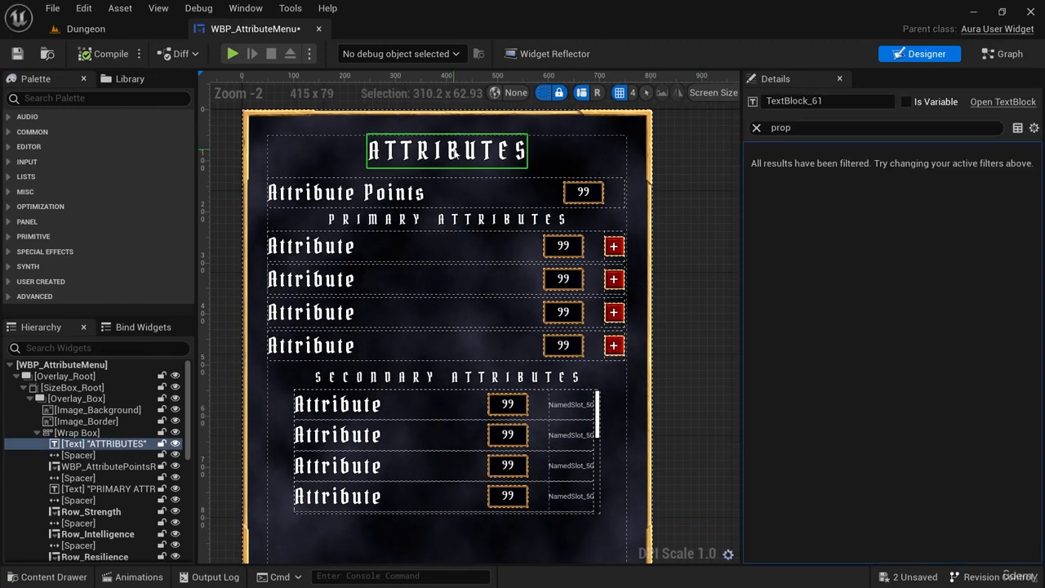
{"action": "left_click", "coordinate": [755, 129]}
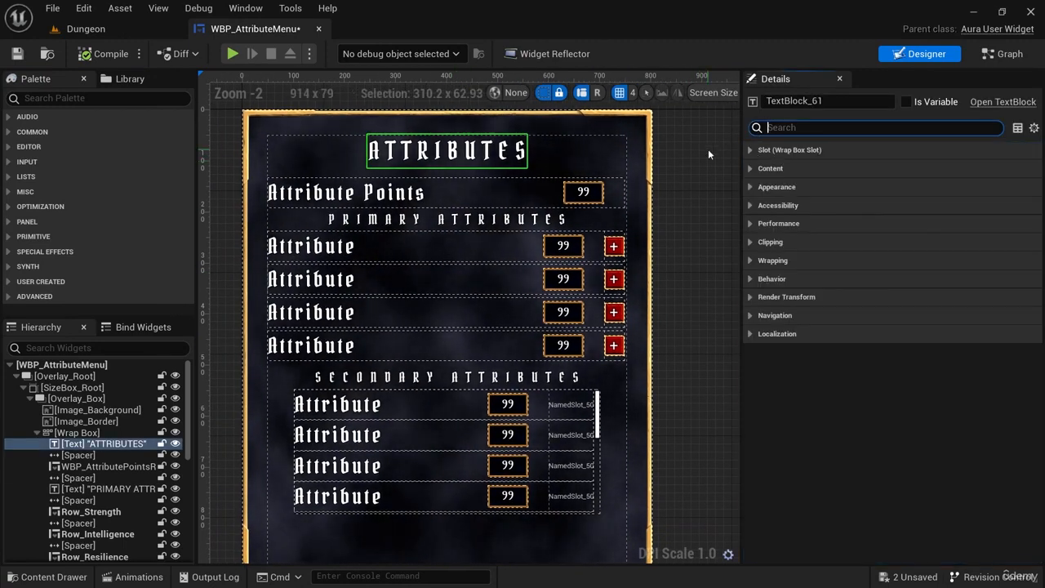
{"action": "left_click", "coordinate": [708, 149]}
{"action": "left_click", "coordinate": [500, 149]}
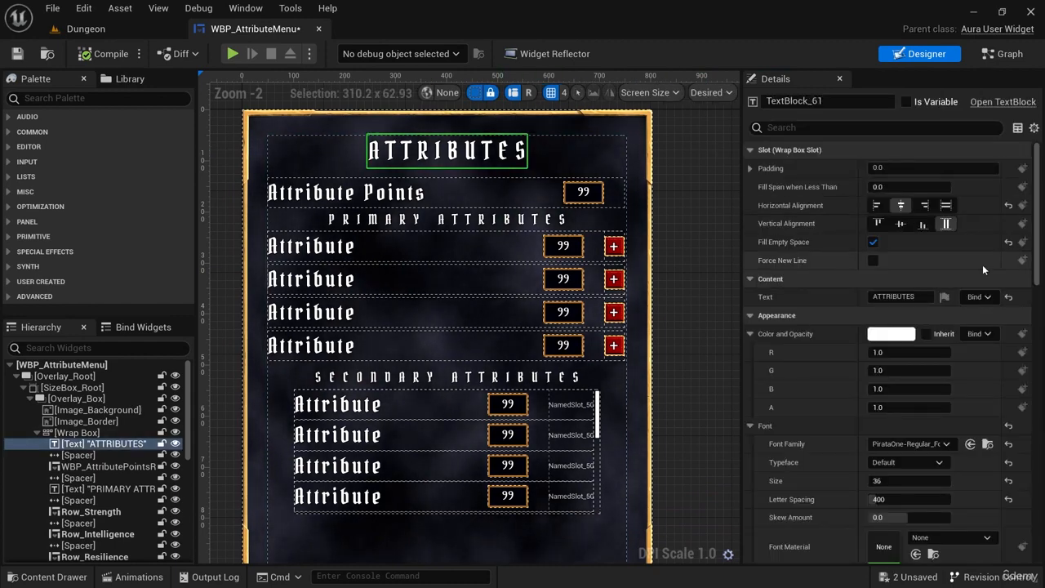
{"action": "left_click", "coordinate": [891, 334]}
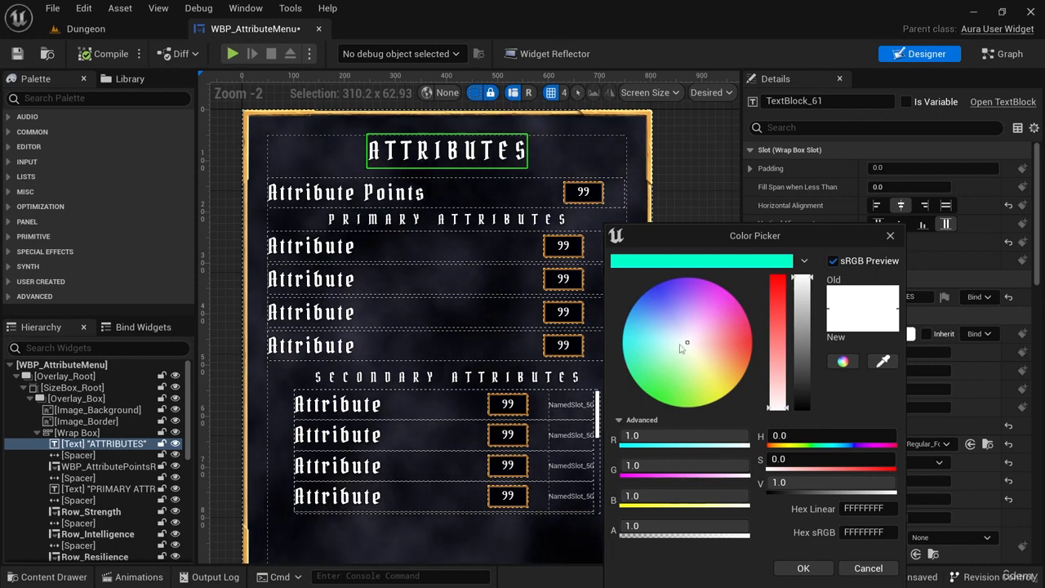
{"action": "left_click_drag", "start_coordinate": [699, 350], "coordinate": [728, 355]}
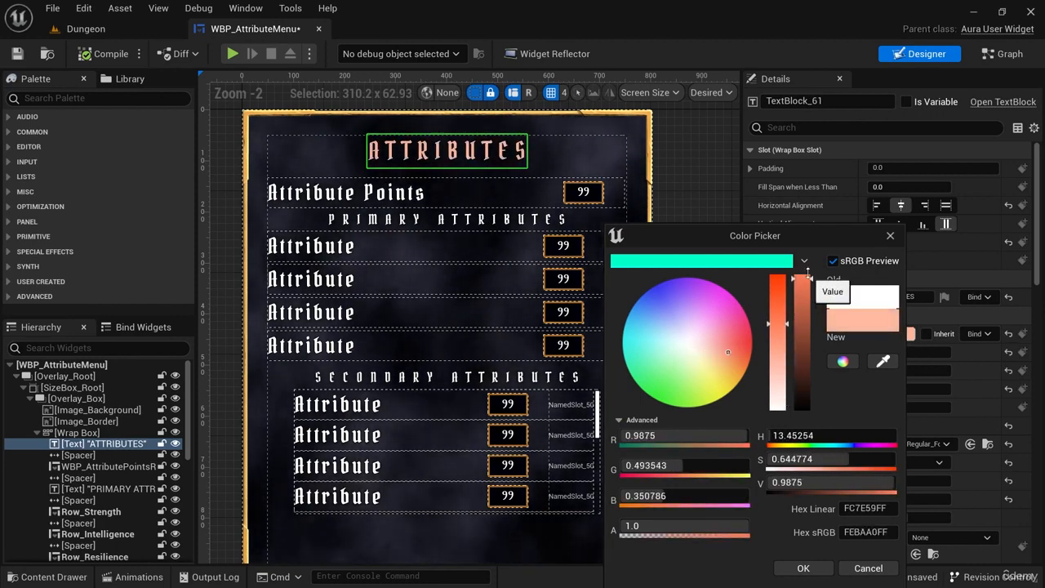
{"action": "left_click_drag", "start_coordinate": [775, 333], "coordinate": [783, 296]}
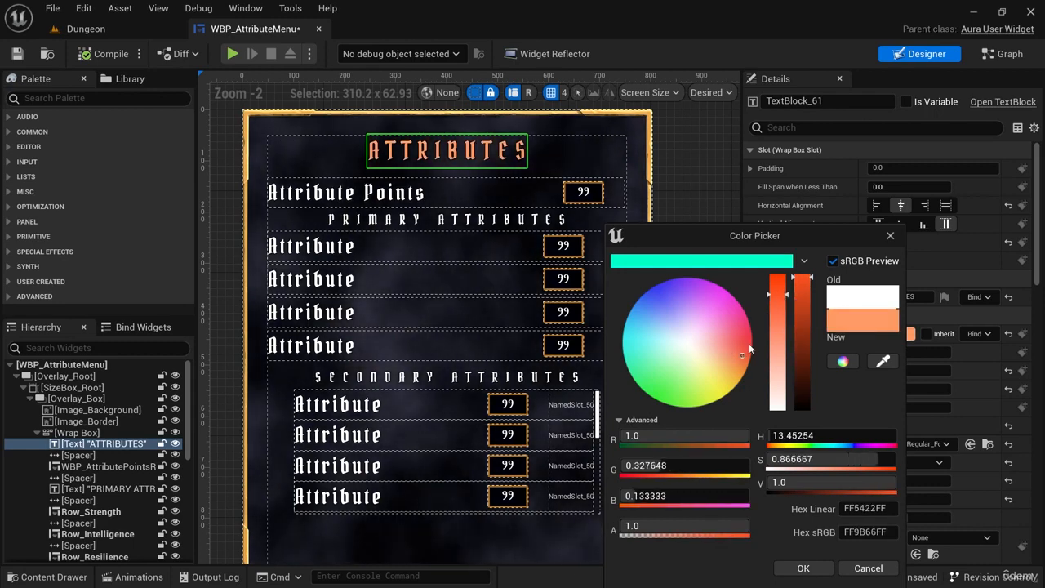
{"action": "left_click_drag", "start_coordinate": [743, 354], "coordinate": [742, 356]}
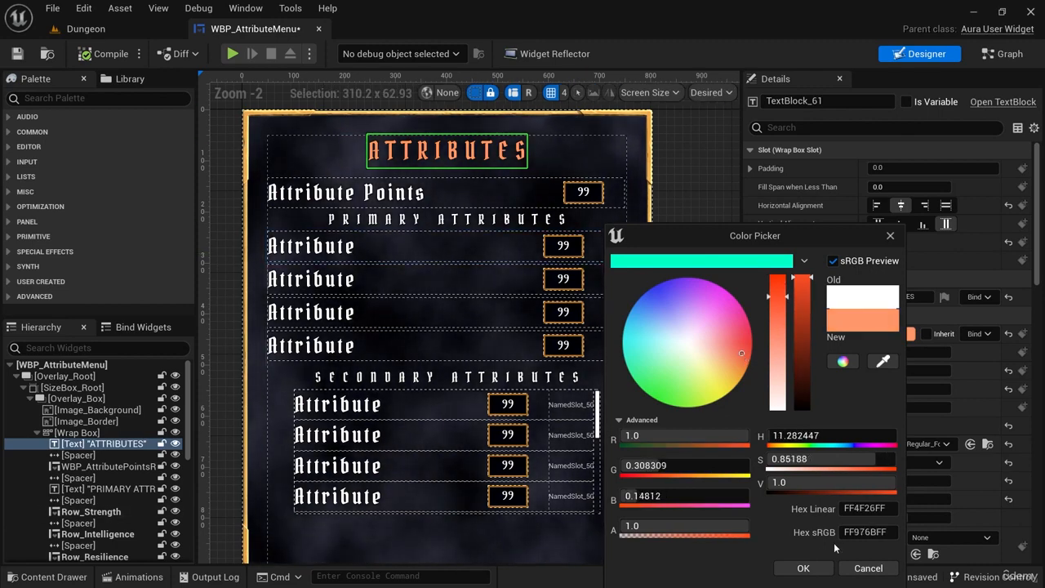
{"action": "left_click", "coordinate": [813, 570]}
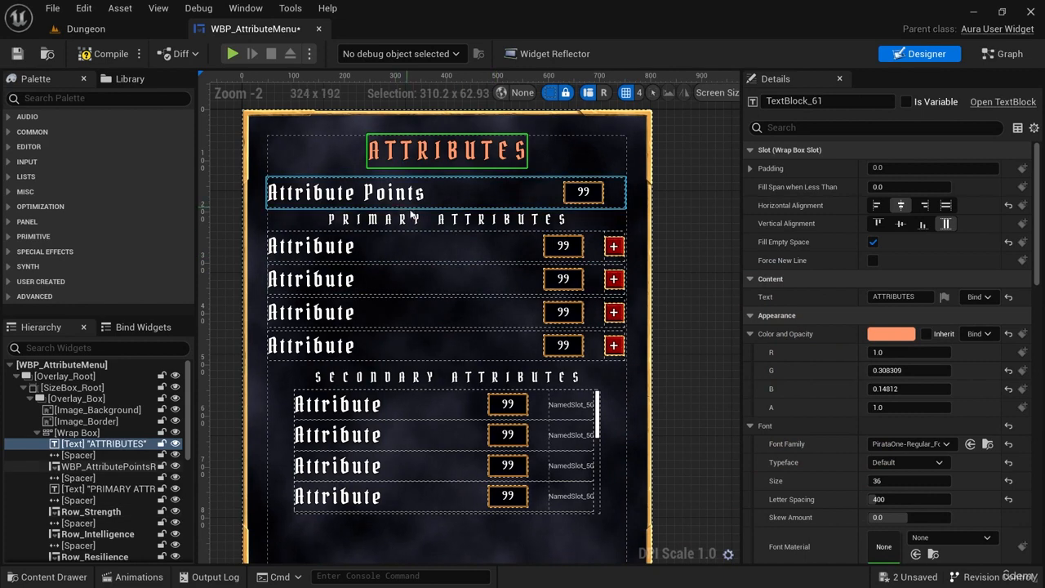
Change the PRIMARY ATTRIBUTES heading's Color and Opacity to a light peach, sRGB hex about FFC8A3FF.
{"action": "left_click", "coordinate": [452, 220]}
{"action": "left_click", "coordinate": [428, 388]}
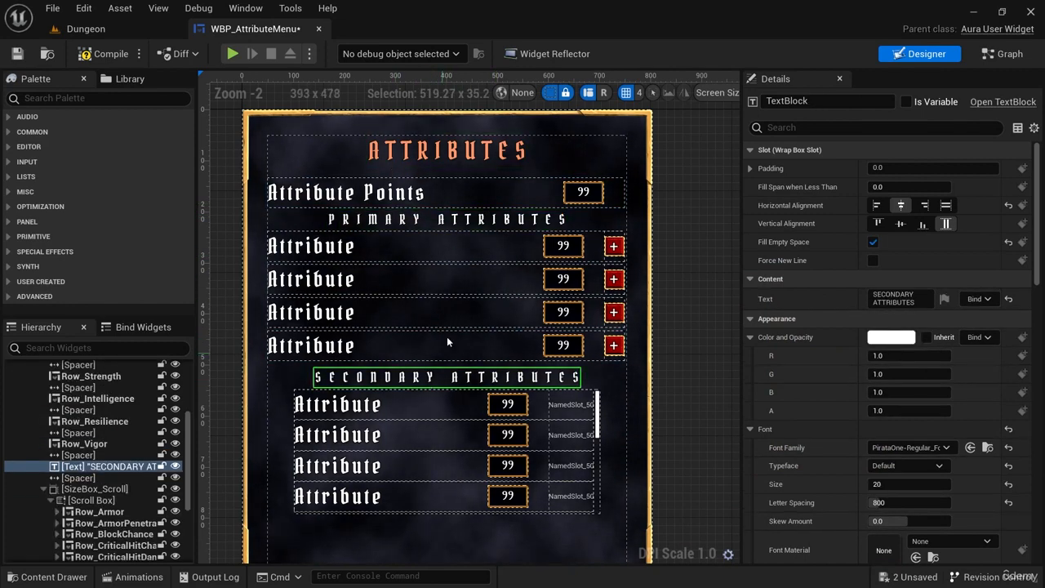
{"action": "left_click", "coordinate": [457, 219]}
{"action": "left_click", "coordinate": [901, 338]}
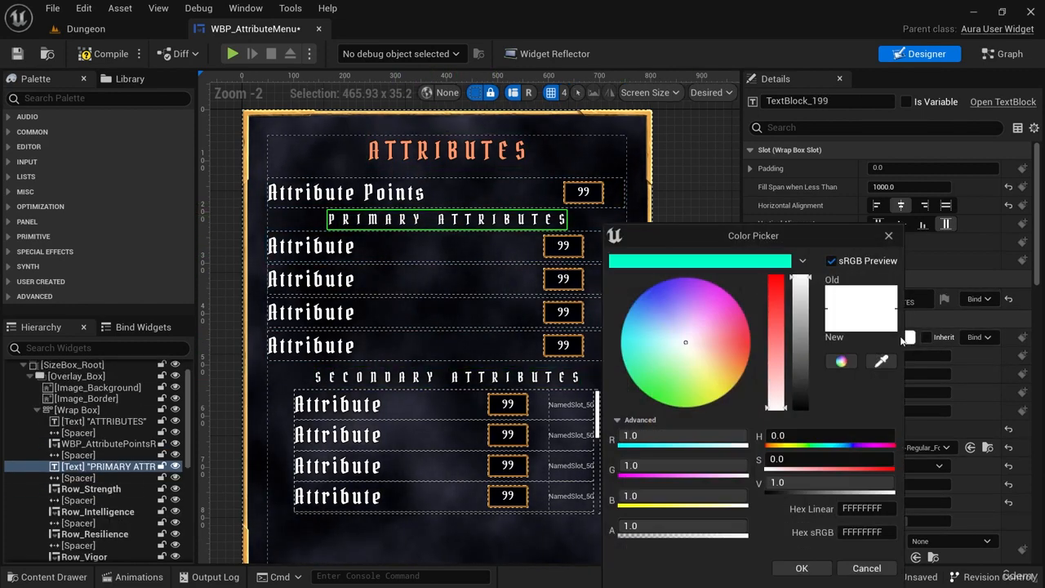
{"action": "left_click_drag", "start_coordinate": [686, 342], "coordinate": [724, 357]}
{"action": "left_click", "coordinate": [802, 568]}
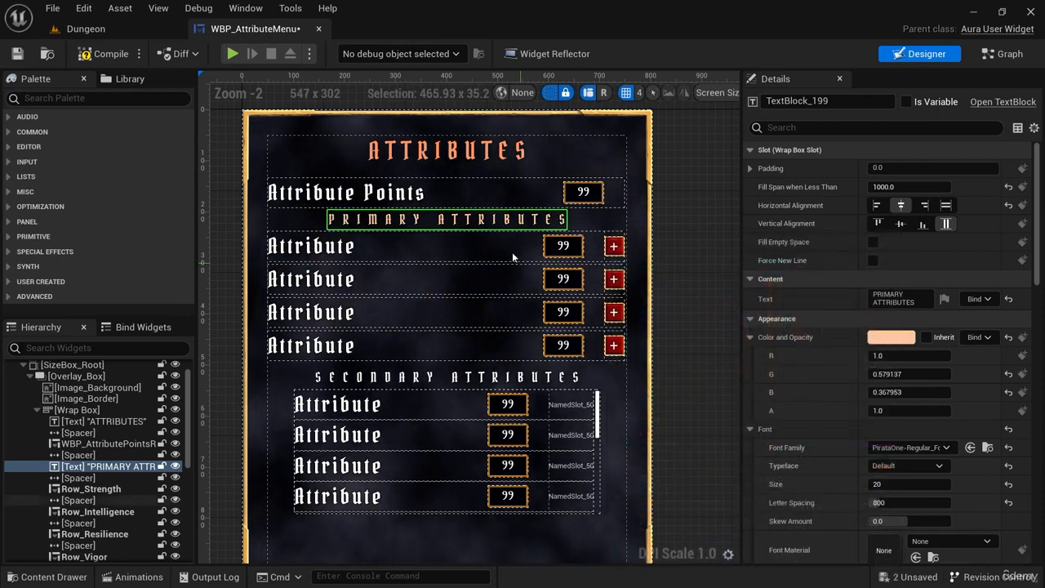
Save the PRIMARY ATTRIBUTES peach colour as a theme swatch and apply it to the SECONDARY ATTRIBUTES heading.
{"action": "left_click", "coordinate": [901, 337]}
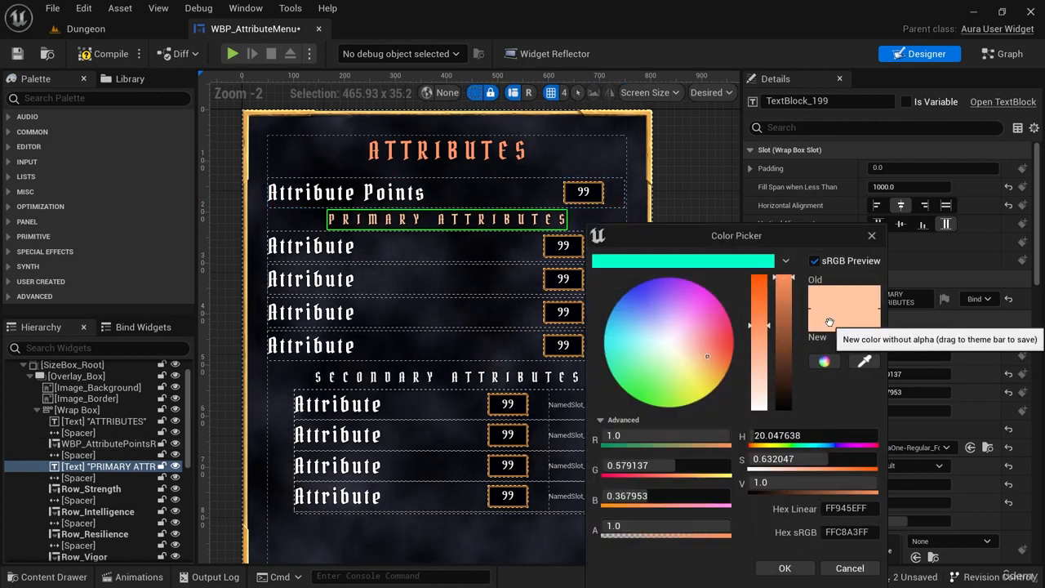
{"action": "left_click_drag", "start_coordinate": [828, 317], "coordinate": [720, 258]}
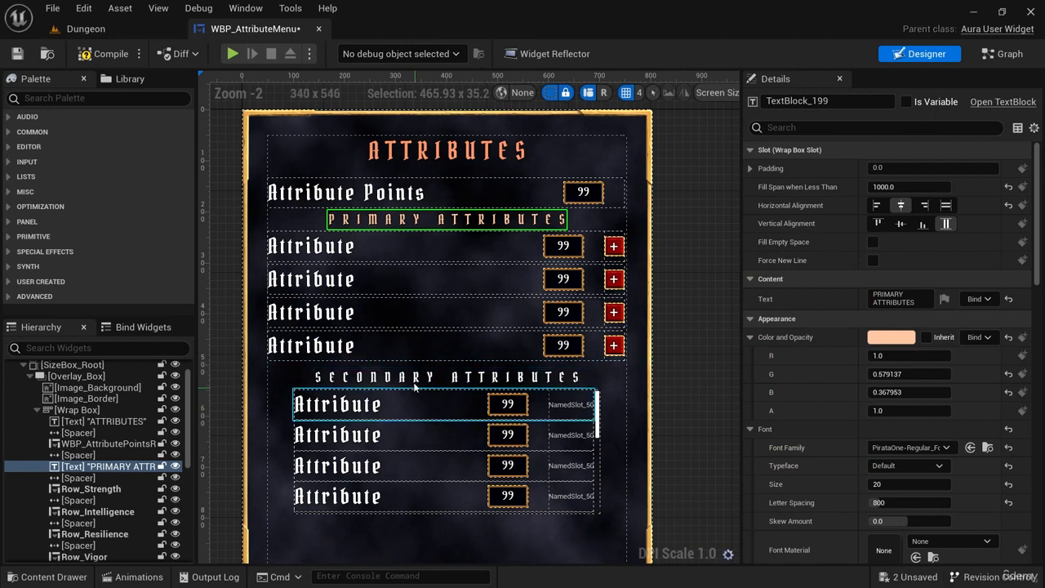
{"action": "left_click", "coordinate": [414, 382]}
{"action": "left_click", "coordinate": [891, 337]}
{"action": "left_click", "coordinate": [755, 261]}
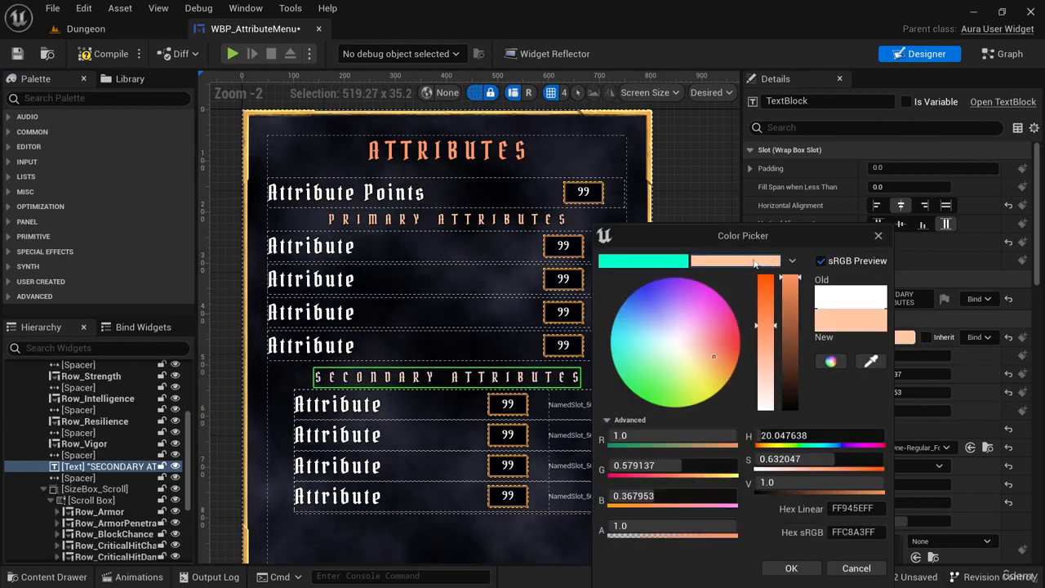
{"action": "left_click", "coordinate": [811, 563]}
{"action": "left_click", "coordinate": [699, 369]}
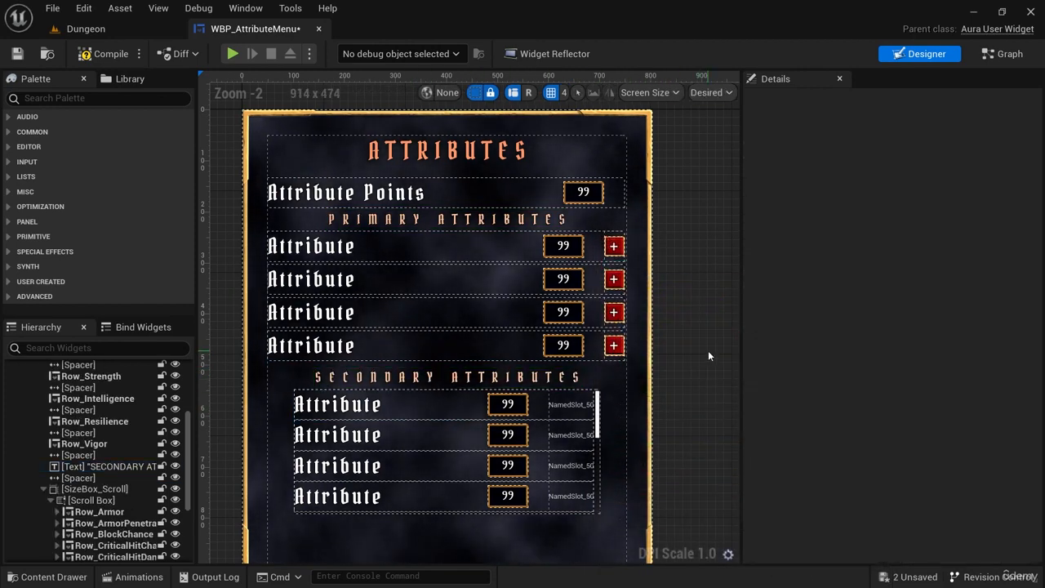
Compile WBP_AttributeMenu and check the recoloured attribute menu by playing the Dungeon level, then stop playing.
{"action": "scroll", "coordinate": [685, 357], "scroll_direction": "down", "scroll_amount": 1}
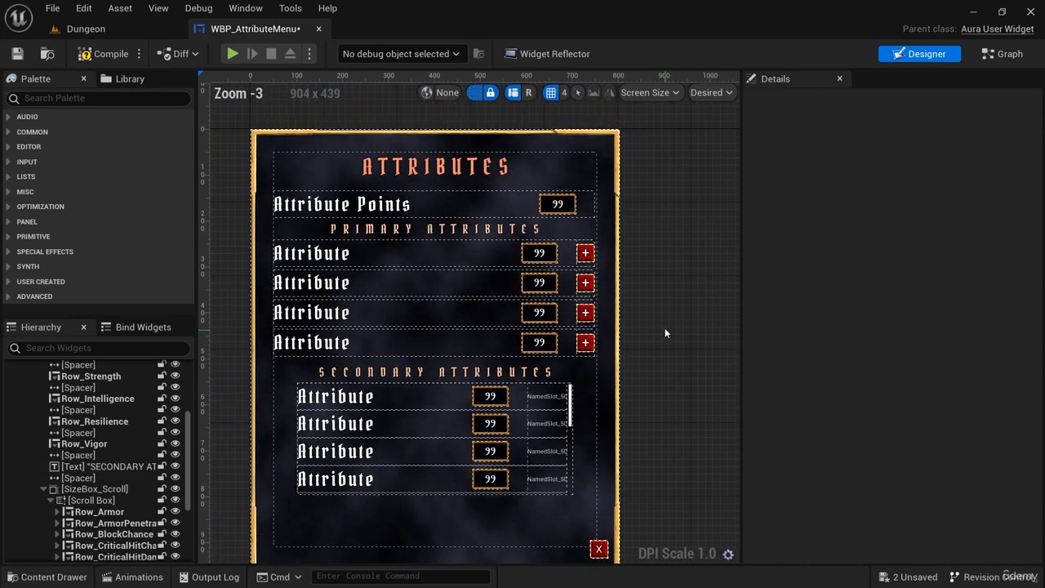
{"action": "left_click", "coordinate": [90, 53]}
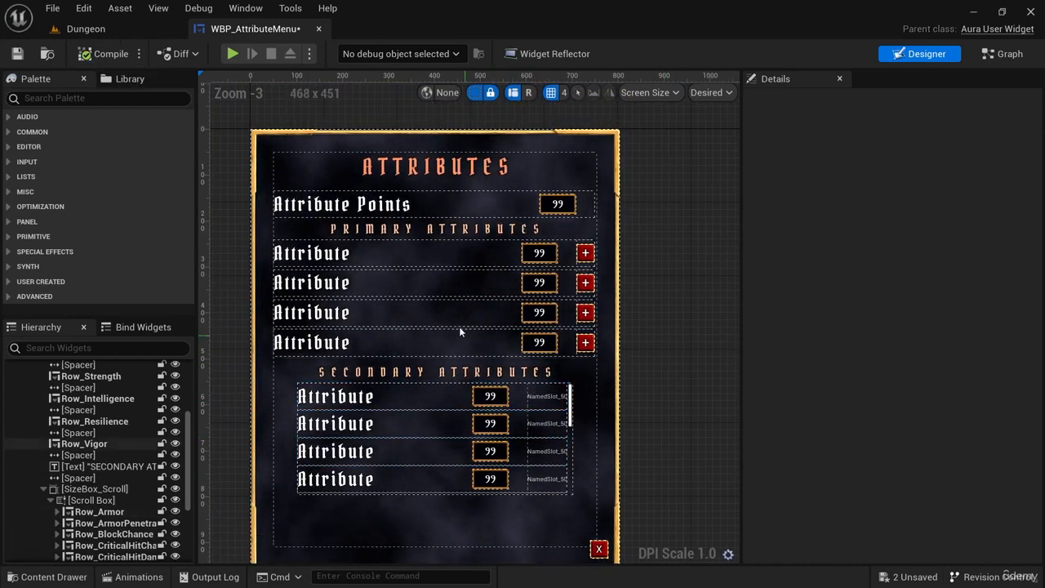
{"action": "left_click", "coordinate": [81, 29]}
{"action": "left_click", "coordinate": [306, 53]}
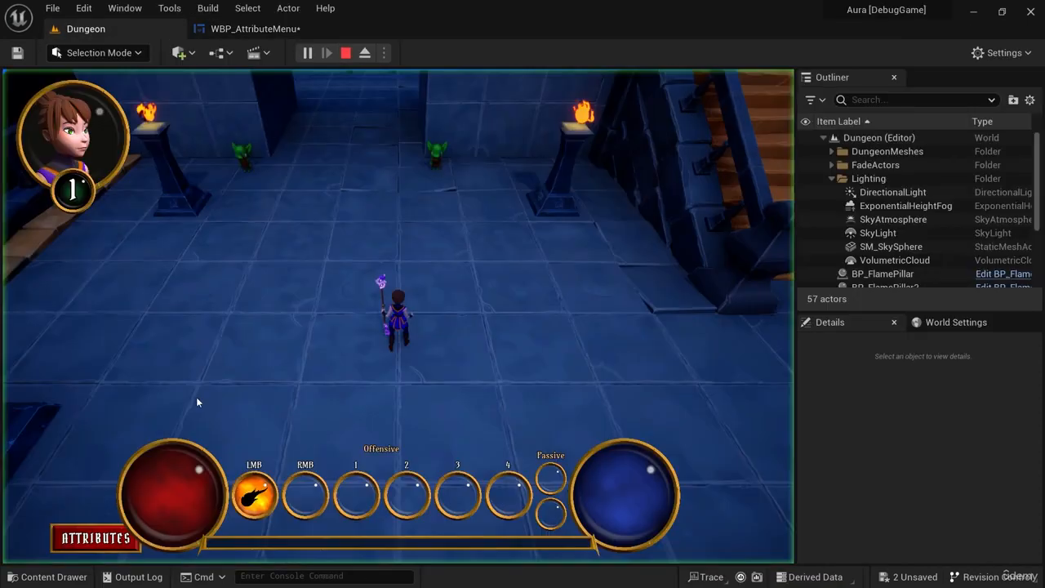
{"action": "left_click", "coordinate": [95, 537]}
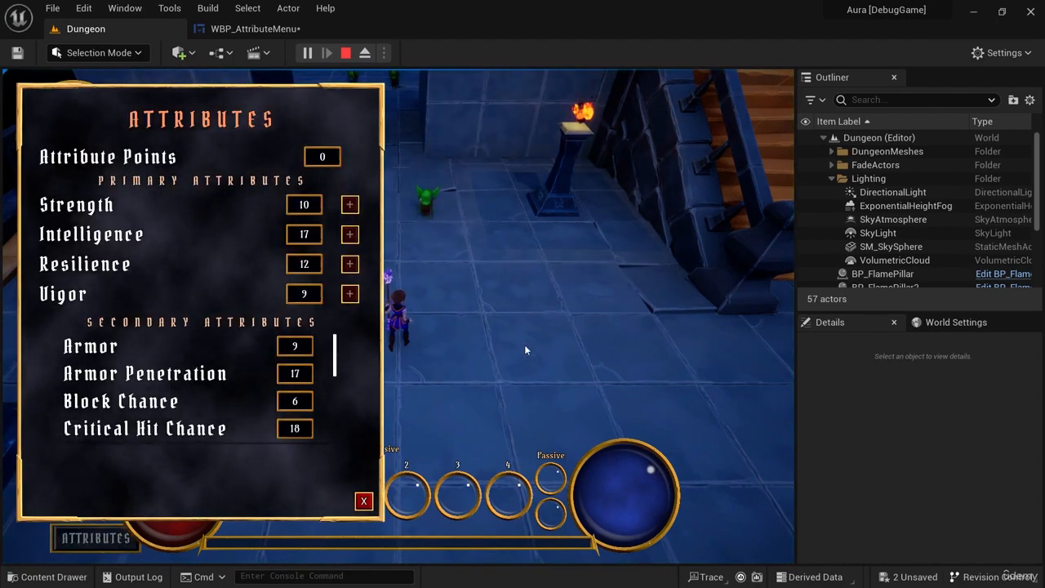
{"action": "left_click", "coordinate": [363, 501]}
{"action": "left_click", "coordinate": [310, 30]}
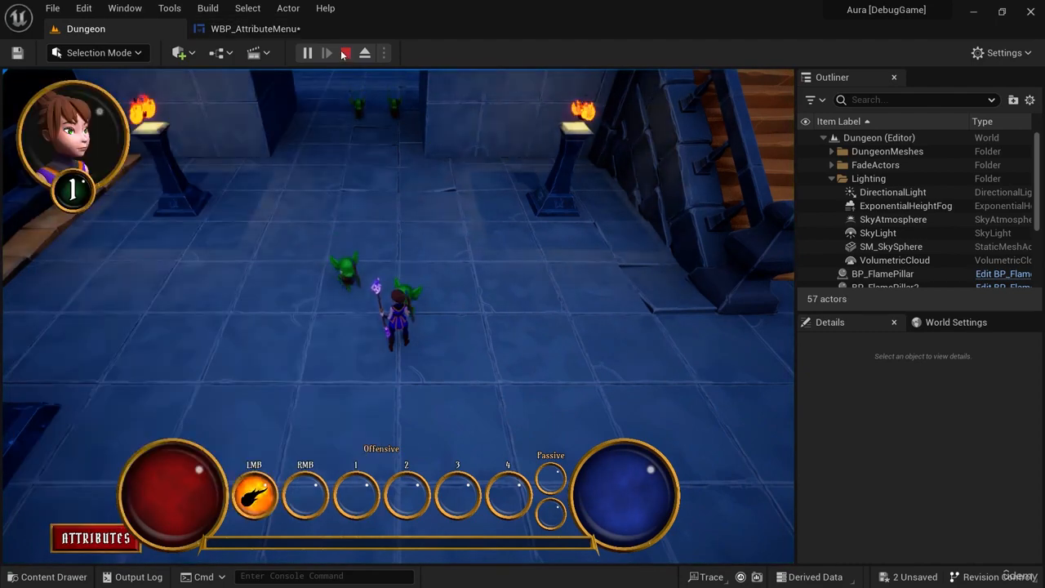
Try a padding of 70 on the attribute menu's Wrap Box, settling on 60 for all sides.
{"action": "left_click", "coordinate": [582, 164]}
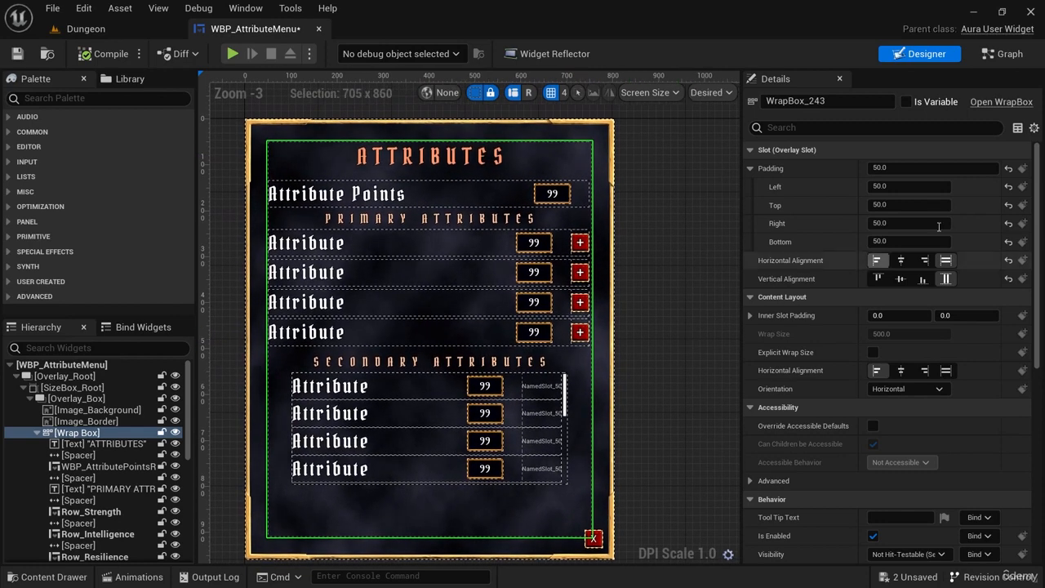
{"action": "left_click", "coordinate": [947, 168]}
{"action": "type", "text": "70"}
{"action": "key", "text": "Return"}
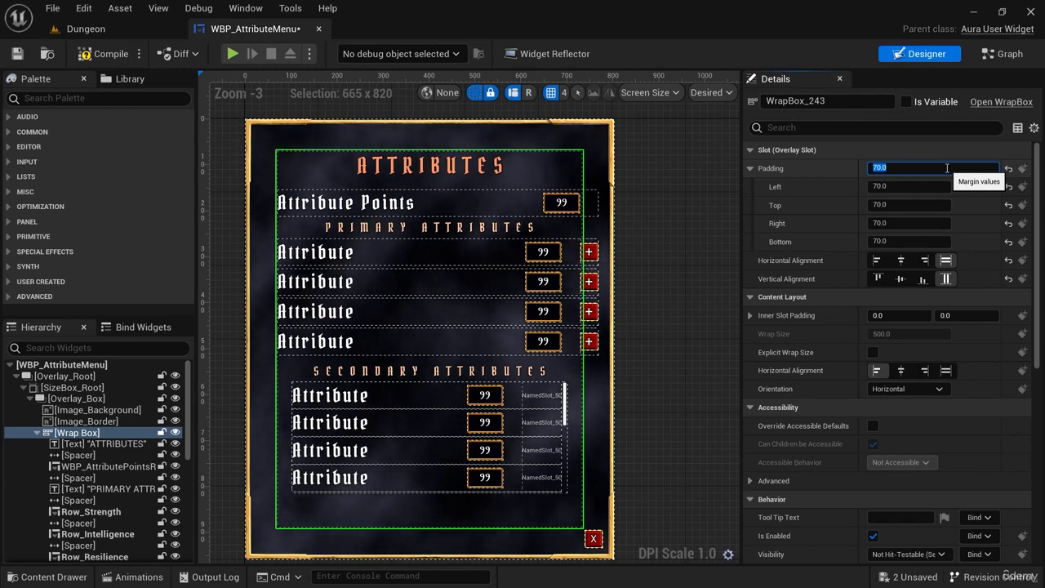
{"action": "type", "text": "60"}
{"action": "key", "text": "Return"}
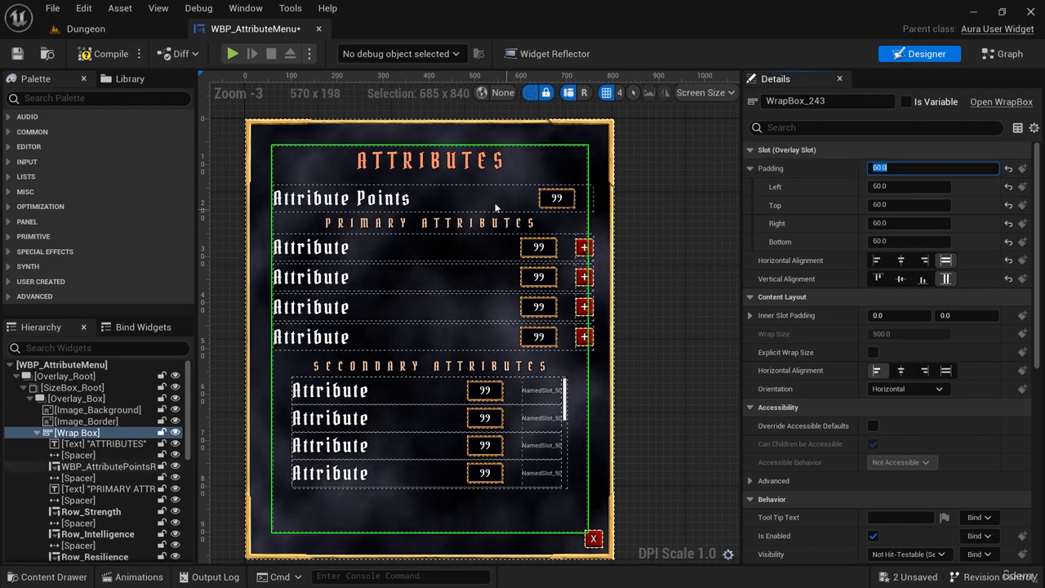
Set the Box Width of WBP_AttributePointsRow to 680 in its Row Properties.
{"action": "left_click", "coordinate": [392, 198]}
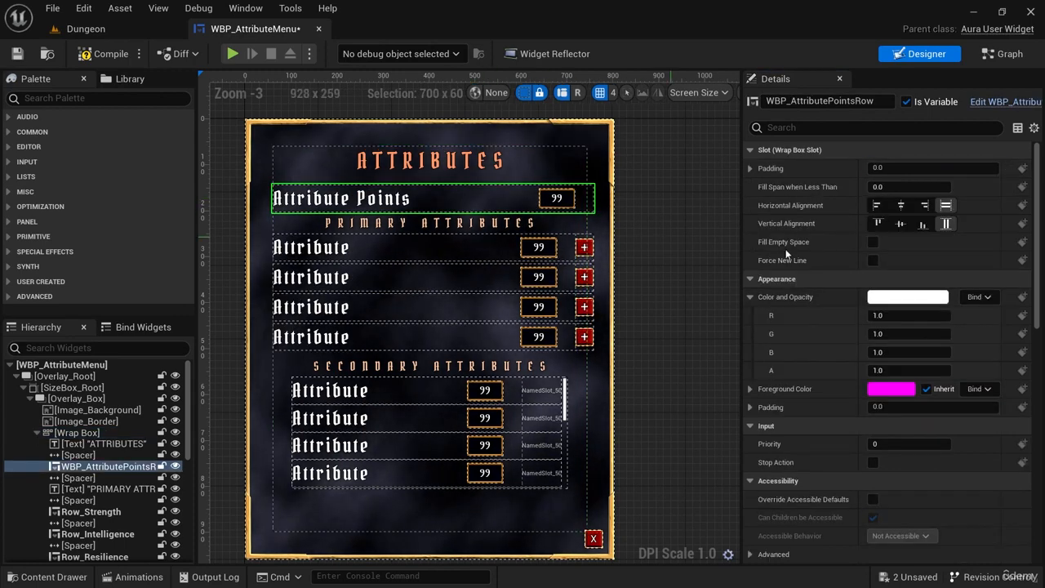
{"action": "left_click", "coordinate": [859, 124]}
{"action": "type", "text": "prop"}
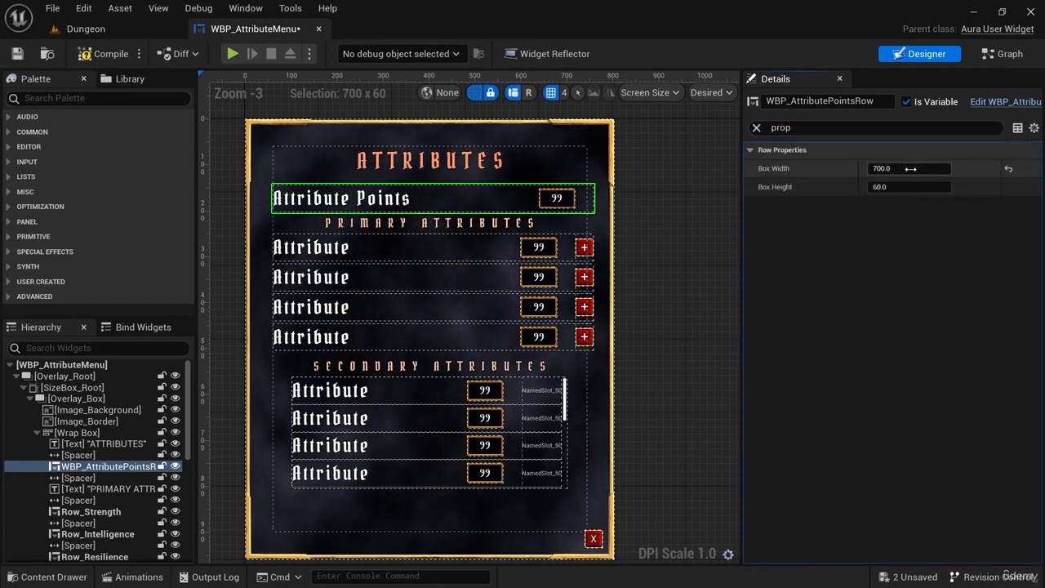
{"action": "left_click_drag", "start_coordinate": [909, 169], "coordinate": [915, 168]}
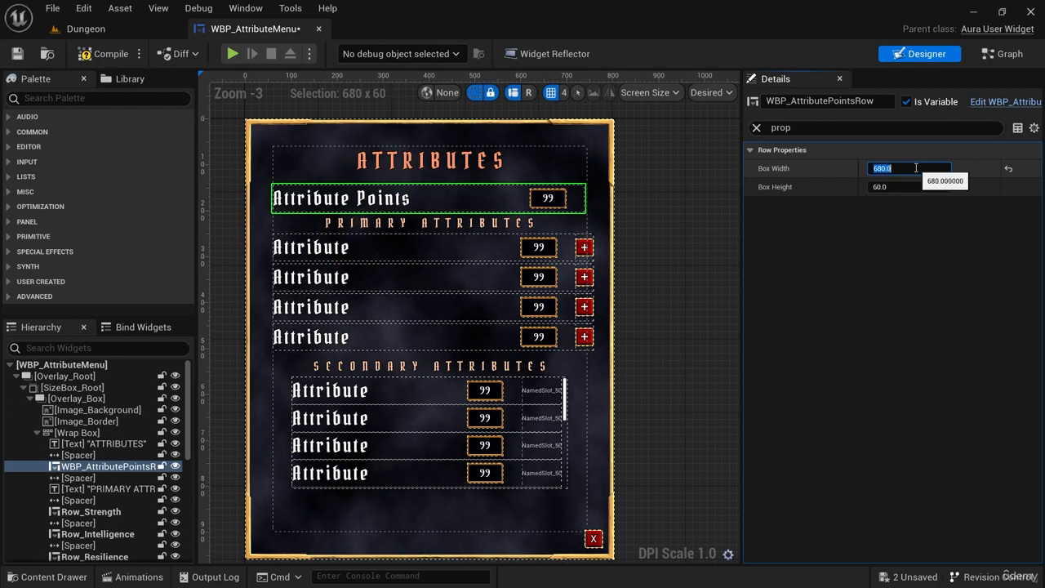
Set the Box Width of Row_Strength and Row_Intelligence to 680.
{"action": "left_click", "coordinate": [521, 253]}
{"action": "left_click", "coordinate": [904, 169]}
{"action": "type", "text": "680.0"}
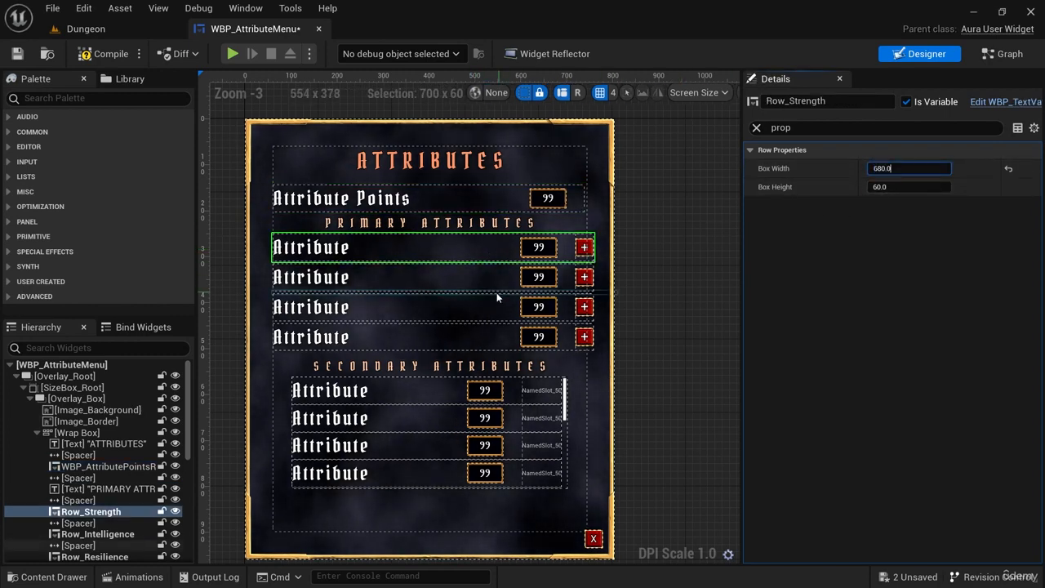
{"action": "left_click", "coordinate": [496, 277]}
{"action": "left_click", "coordinate": [904, 169]}
{"action": "type", "text": "680.0"}
Set the Box Width of Row_Resilience and Row_Vigor to 680.
{"action": "left_click", "coordinate": [490, 308]}
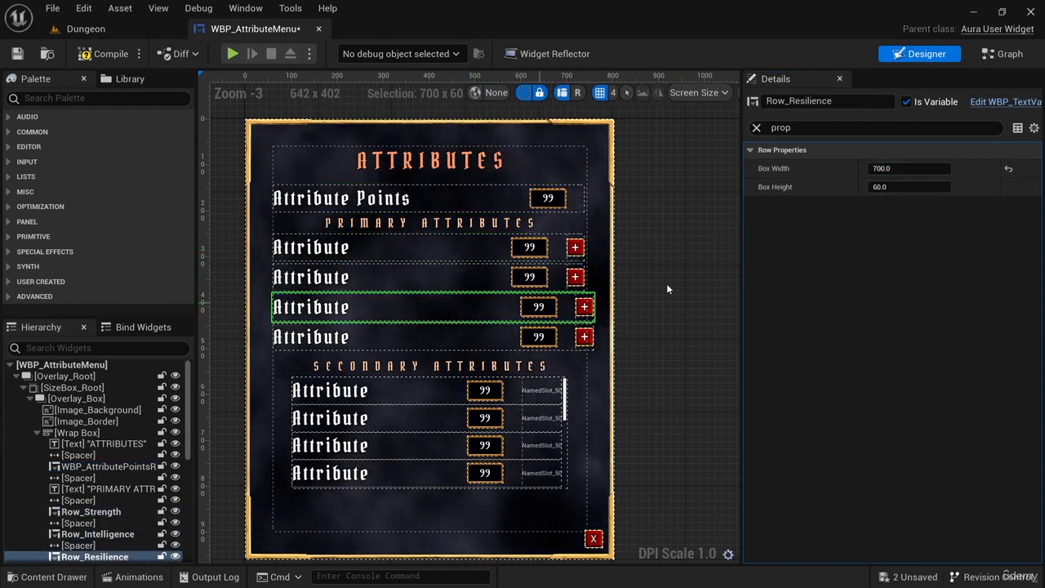
{"action": "left_click", "coordinate": [667, 289]}
{"action": "left_click", "coordinate": [490, 307]}
{"action": "left_click", "coordinate": [904, 169]}
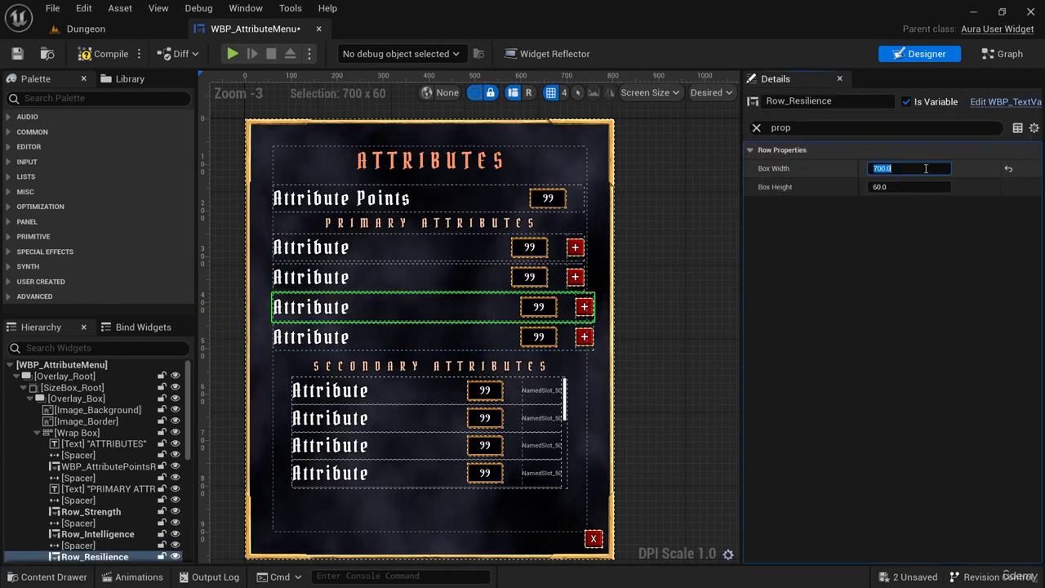
{"action": "type", "text": "680.0"}
{"action": "left_click", "coordinate": [490, 337]}
{"action": "left_click", "coordinate": [904, 169]}
{"action": "type", "text": "680.0"}
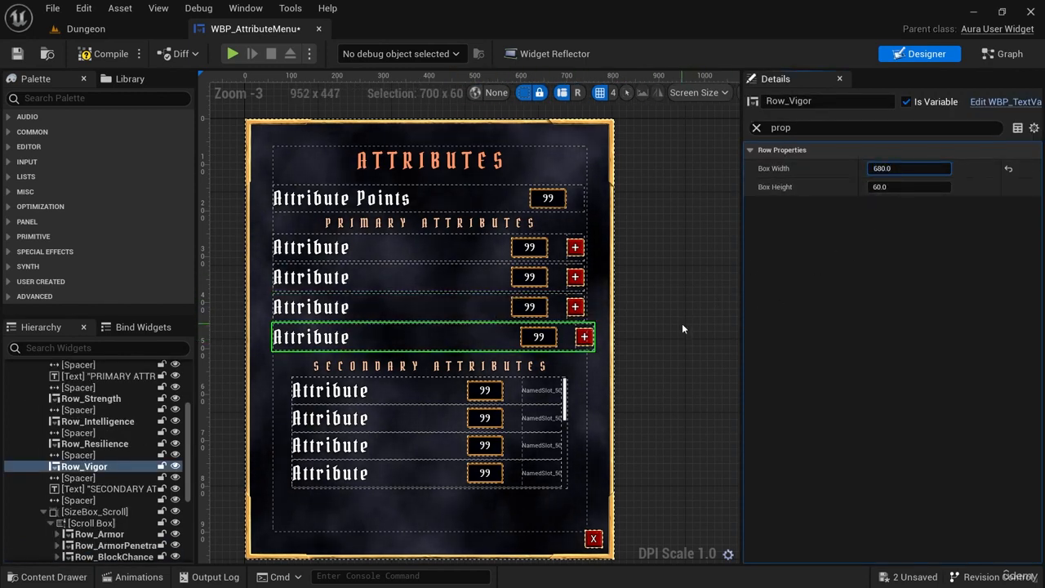
{"action": "left_click", "coordinate": [684, 303]}
Play the Dungeon level, check the attribute menu's new padding and row widths while moving the character, close the menu and stop playing.
{"action": "left_click", "coordinate": [86, 28]}
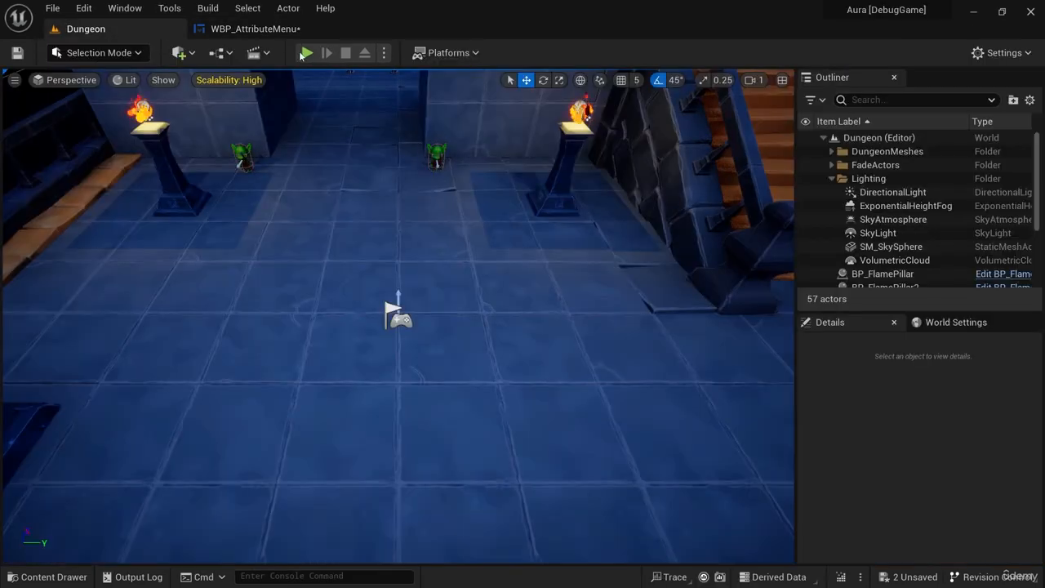
{"action": "left_click", "coordinate": [307, 52]}
{"action": "left_click", "coordinate": [96, 549]}
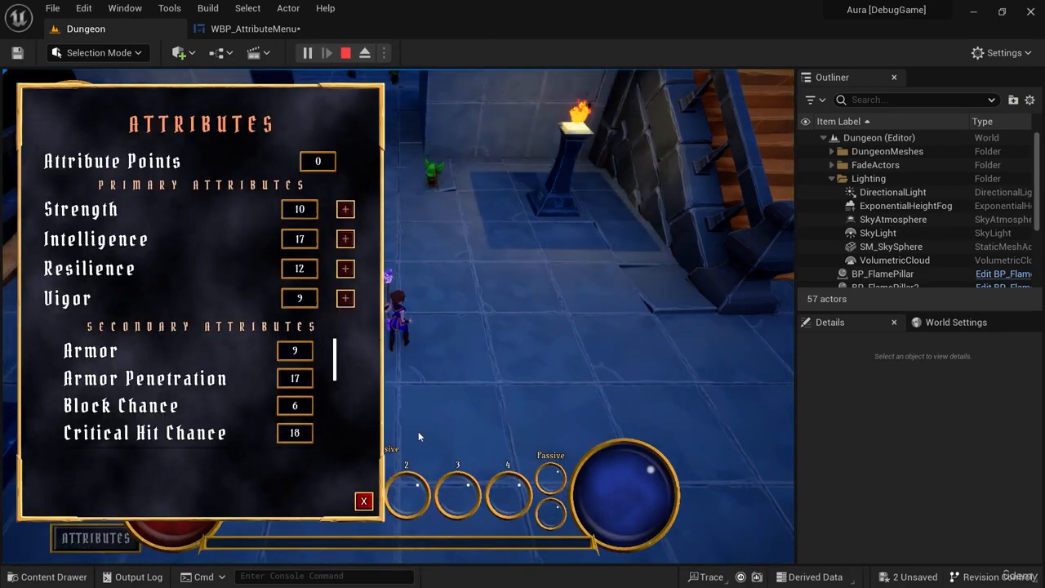
{"action": "key", "text": "a"}
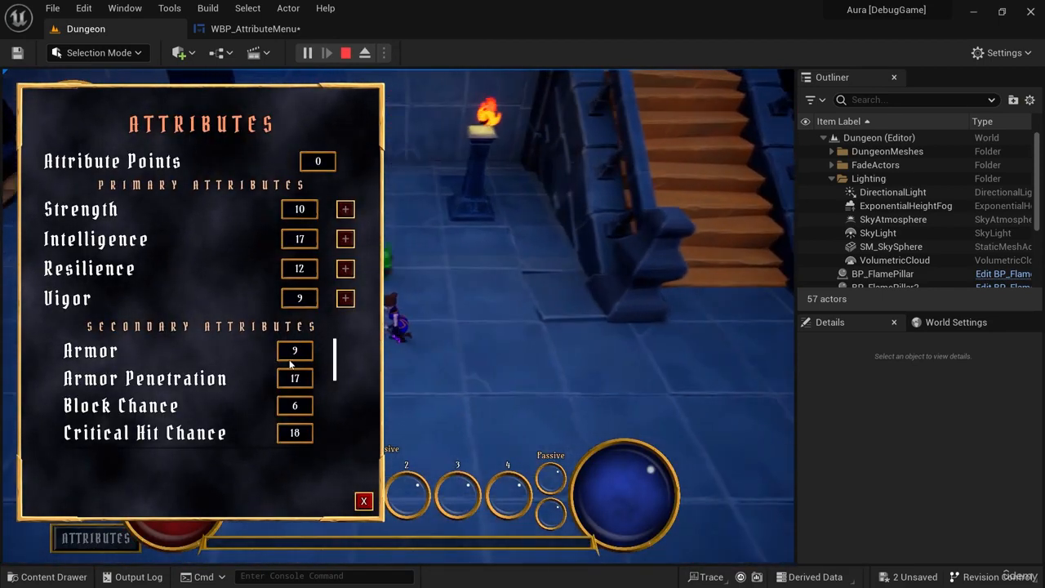
{"action": "key", "text": "w"}
{"action": "key", "text": "d"}
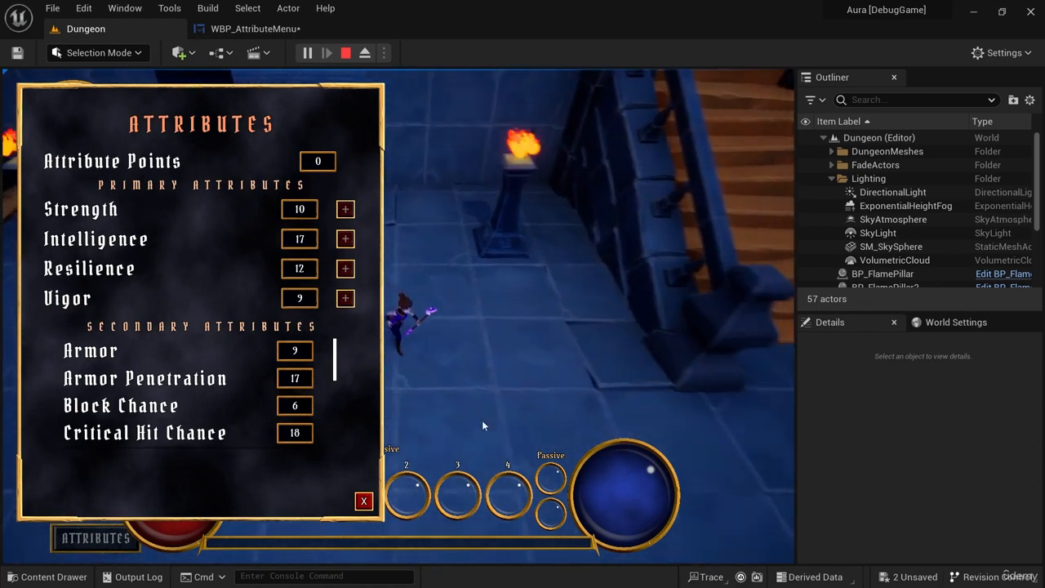
{"action": "left_click", "coordinate": [365, 503]}
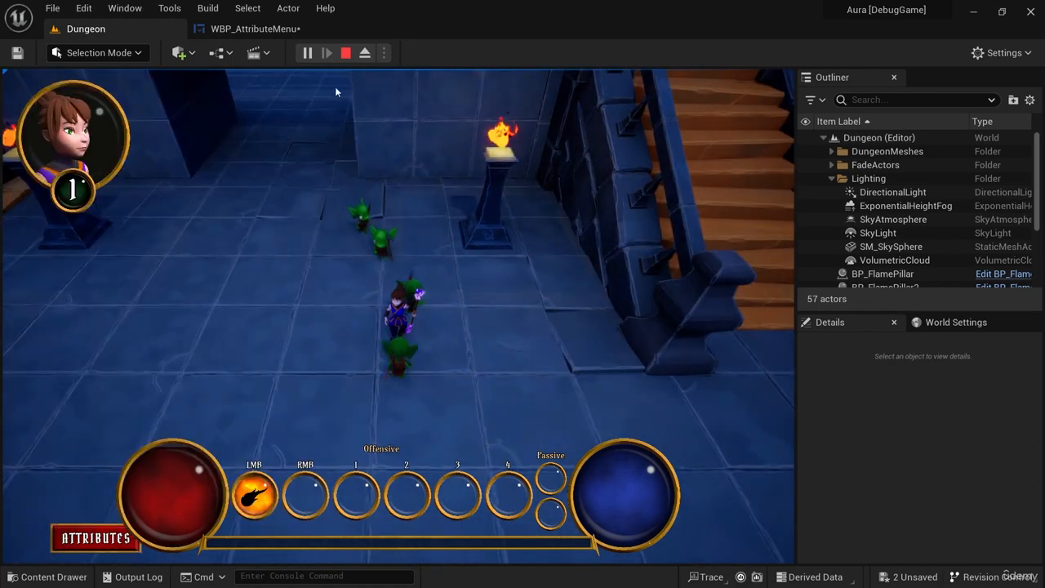
{"action": "left_click", "coordinate": [345, 54]}
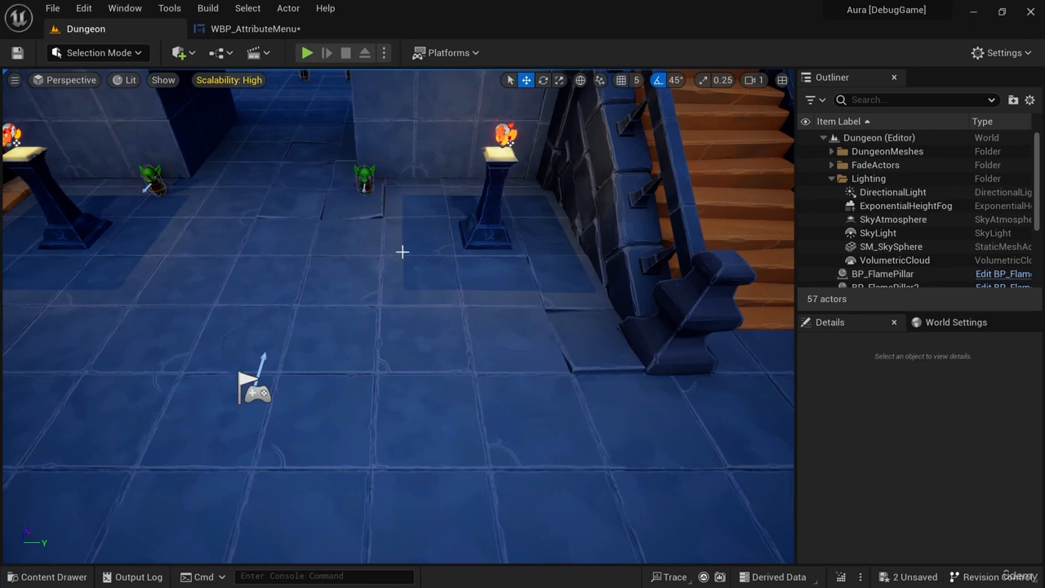
Play the Dungeon level again to try the ATTRIBUTES button and the menu's X button, then stop playing.
{"action": "right_click_drag", "start_coordinate": [547, 309], "coordinate": [556, 311]}
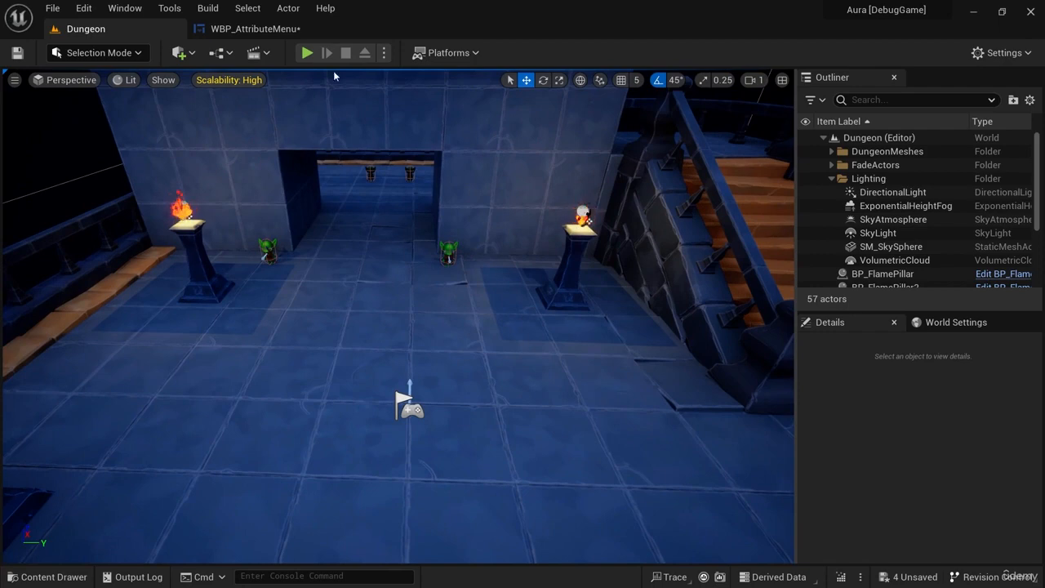
{"action": "left_click", "coordinate": [307, 53]}
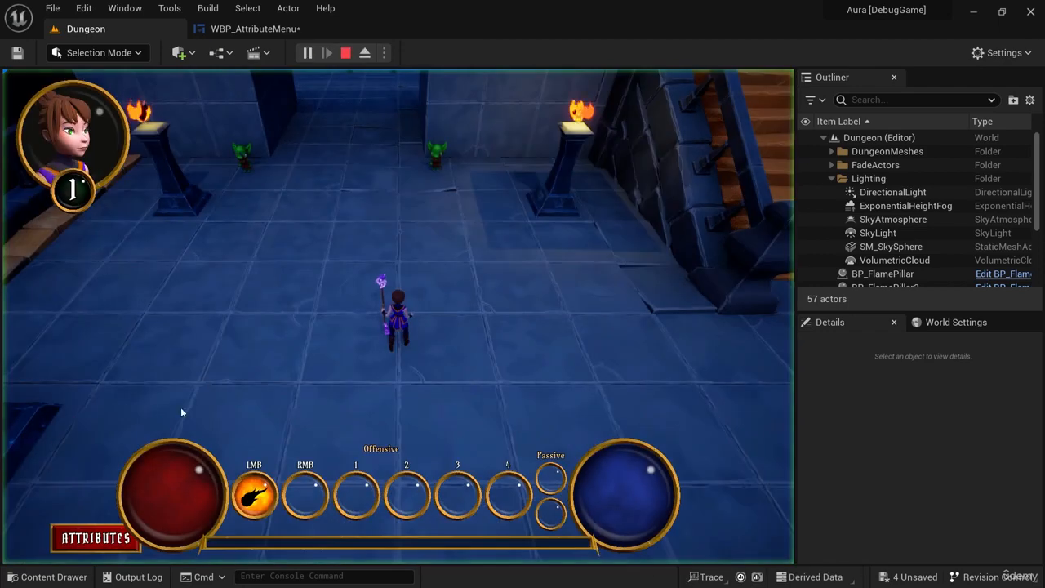
{"action": "left_click", "coordinate": [85, 539]}
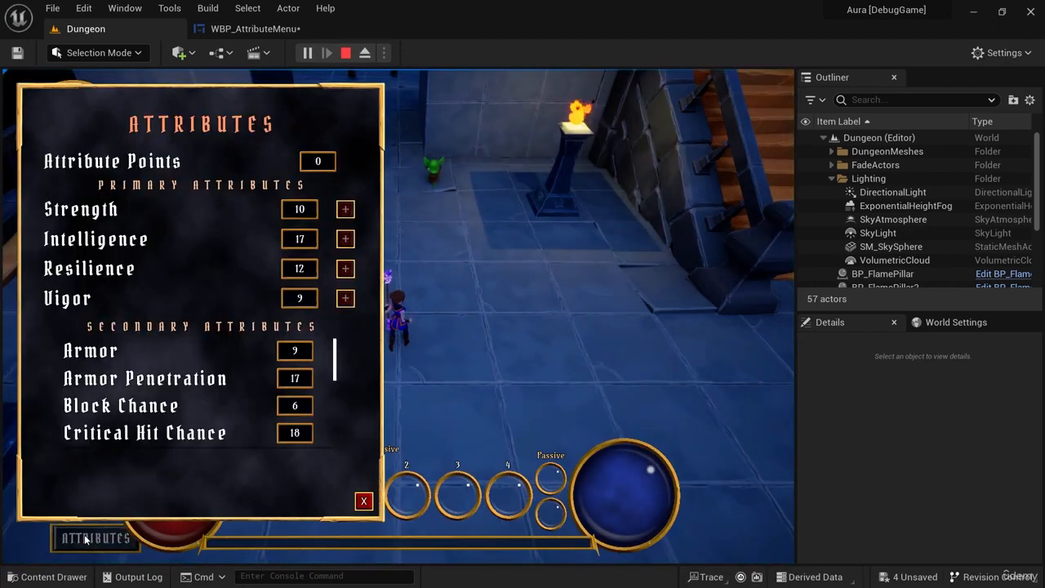
{"action": "left_click", "coordinate": [364, 502]}
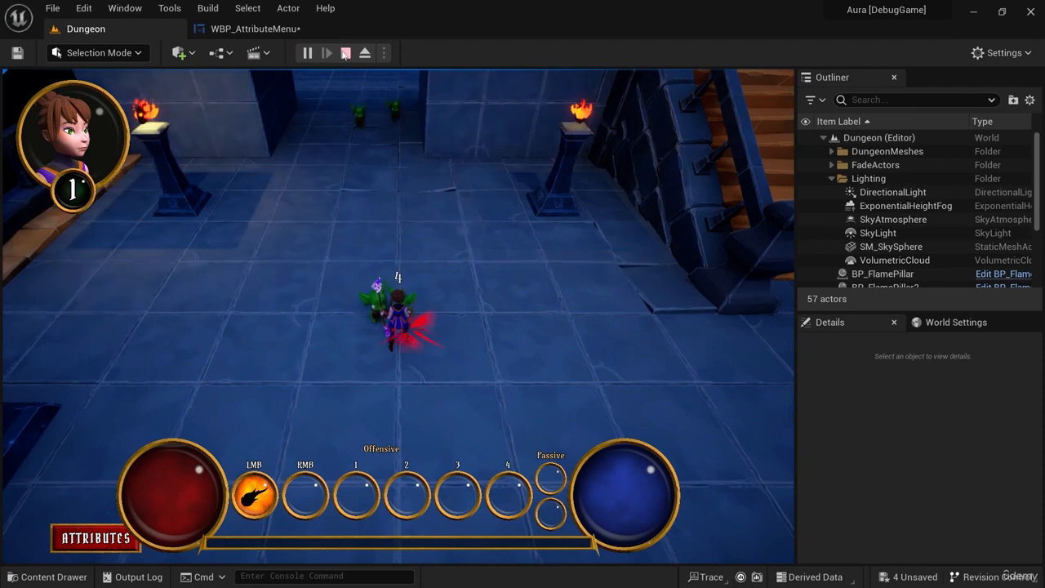
{"action": "key", "text": "Escape"}
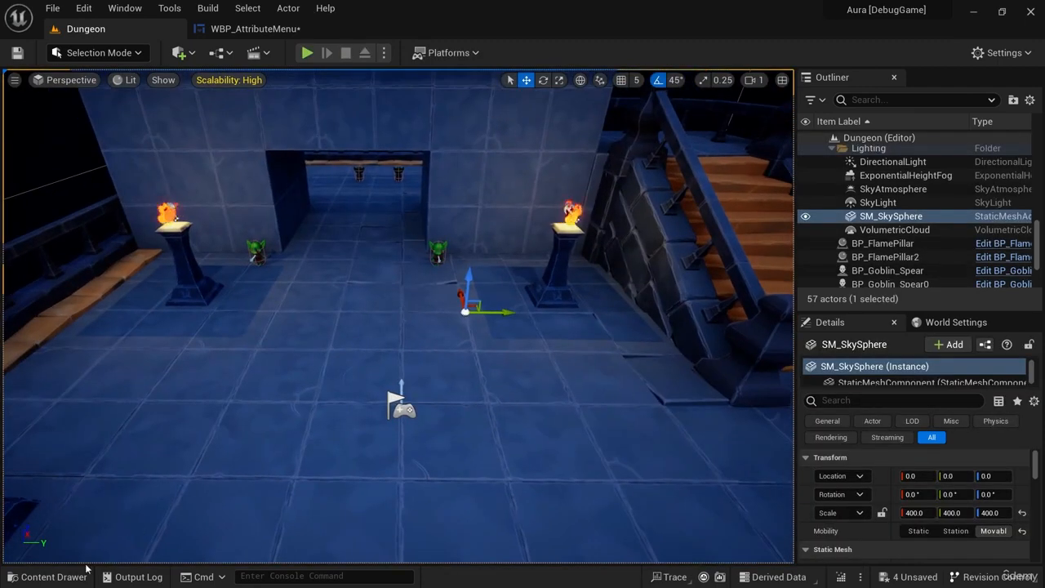
Save all unsaved assets and open the WBP_Button widget from the Blueprints/UI/Button folder.
{"action": "left_click", "coordinate": [82, 575]}
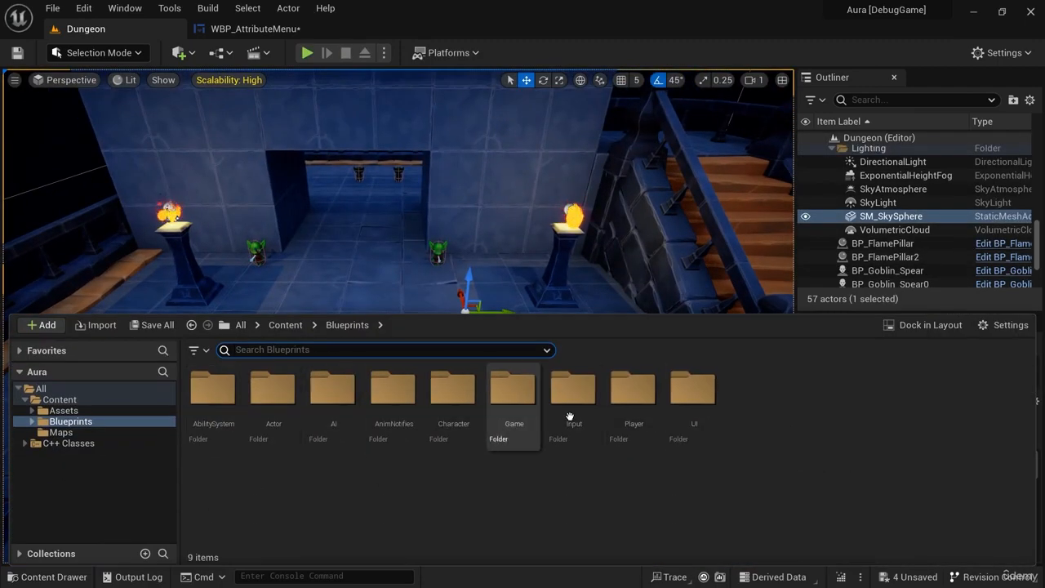
{"action": "double_click", "coordinate": [693, 390]}
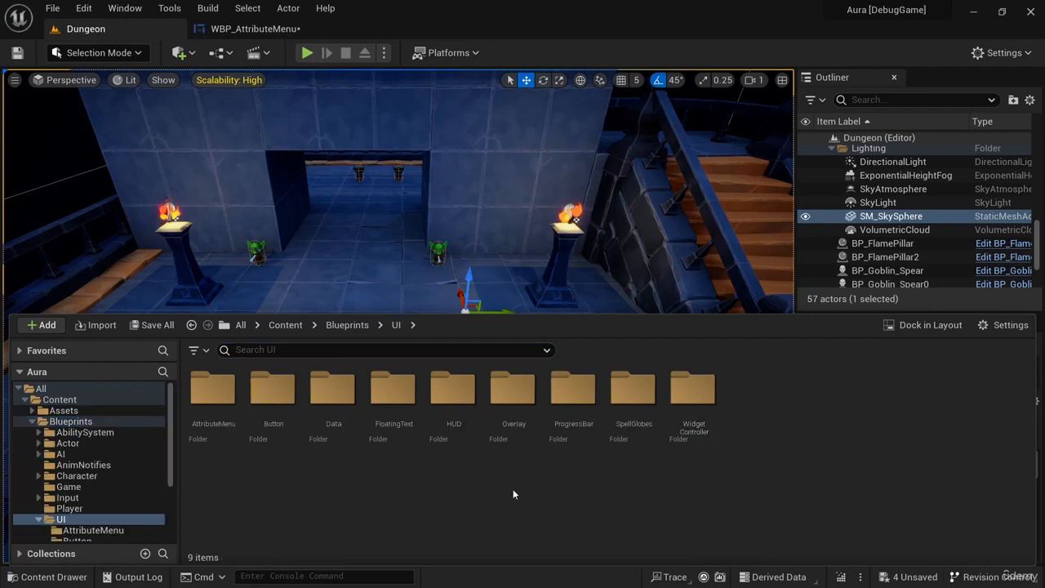
{"action": "double_click", "coordinate": [286, 426]}
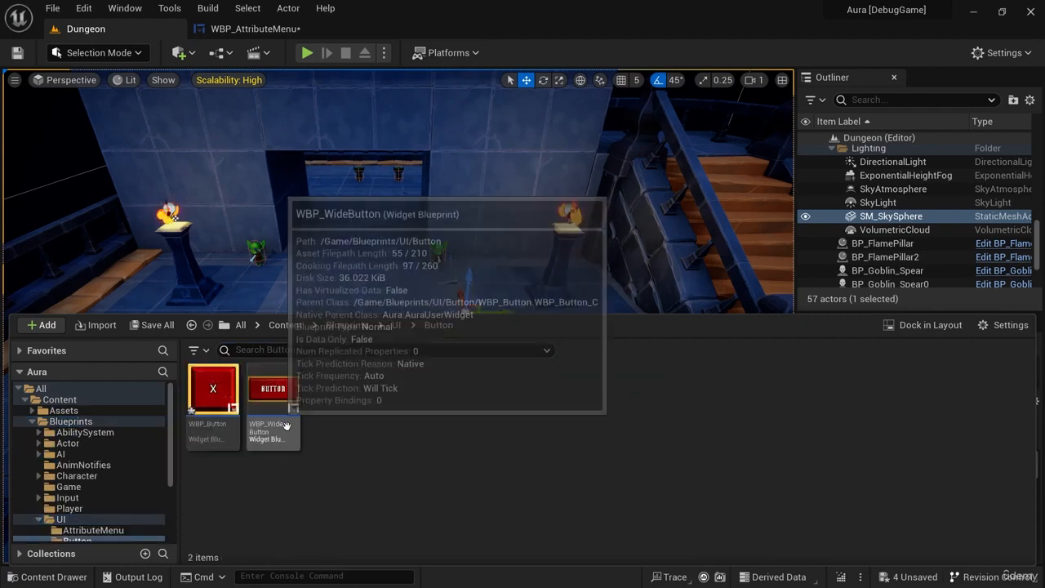
{"action": "key", "text": "ctrl+shift+s"}
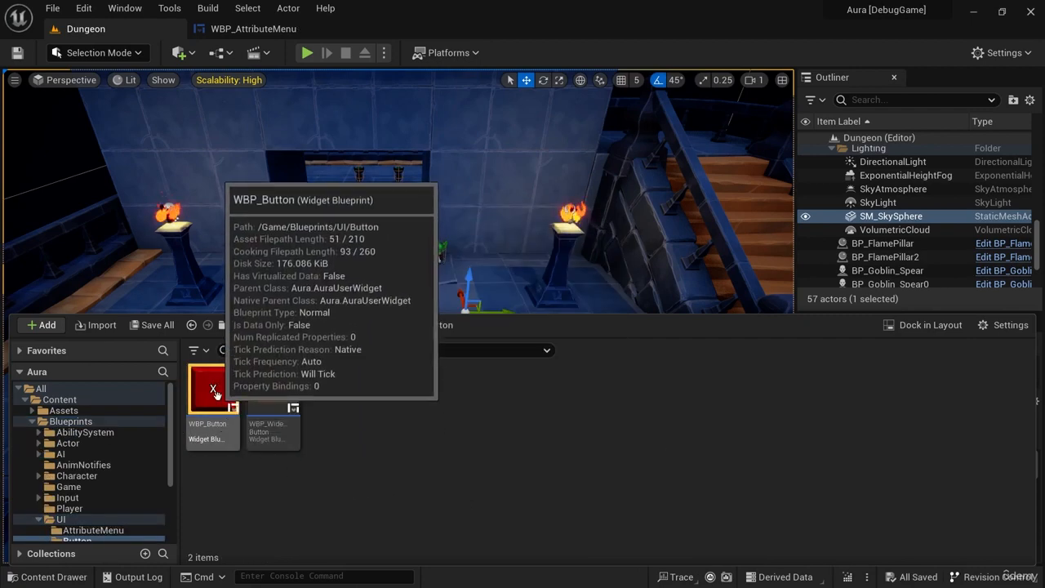
{"action": "left_click", "coordinate": [258, 403]}
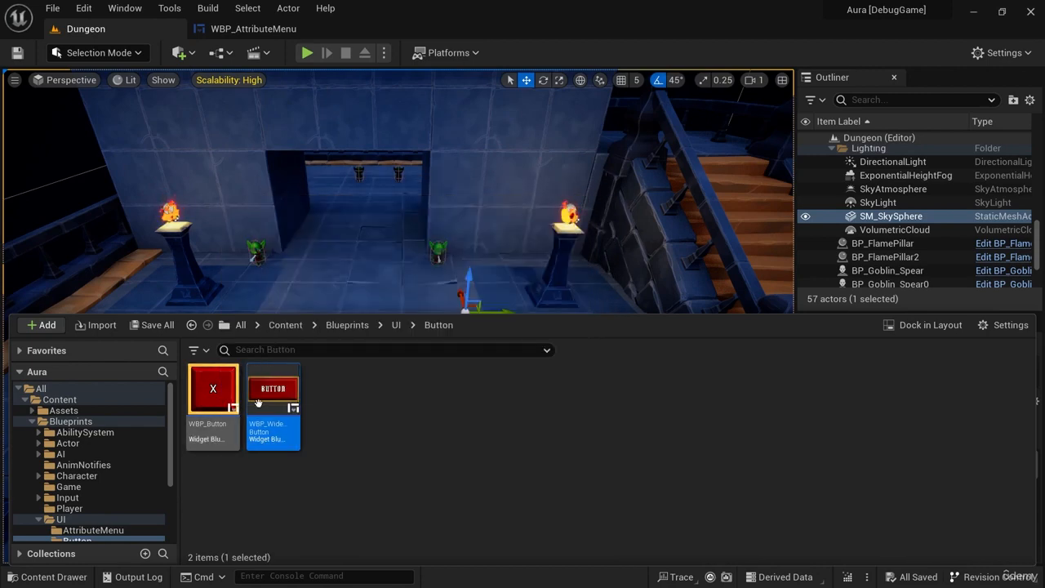
{"action": "double_click", "coordinate": [234, 434]}
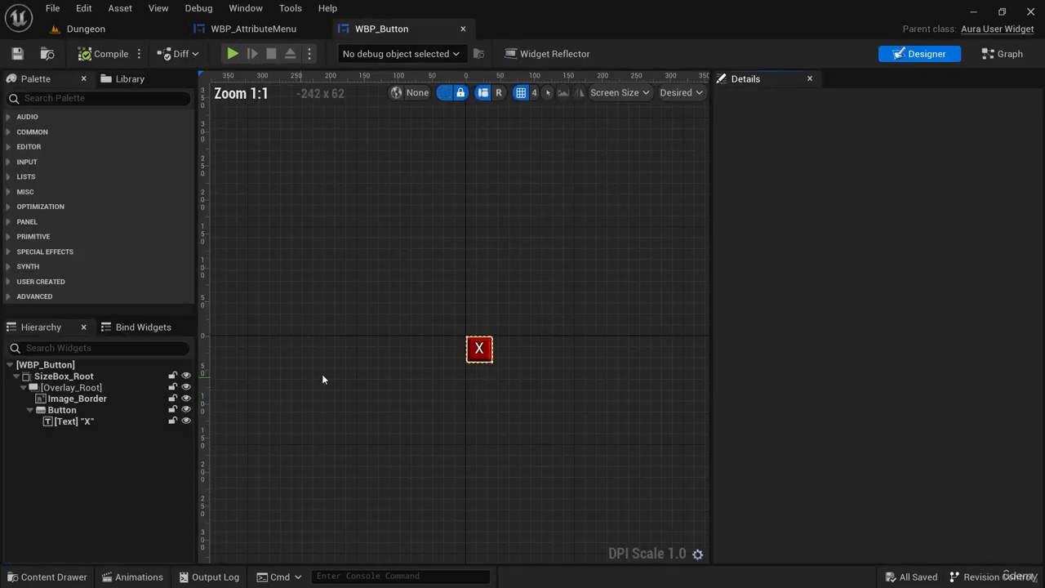
Add an On Clicked event for the Button widget in WBP_Button.
{"action": "scroll", "coordinate": [534, 357], "scroll_direction": "up", "scroll_amount": 5}
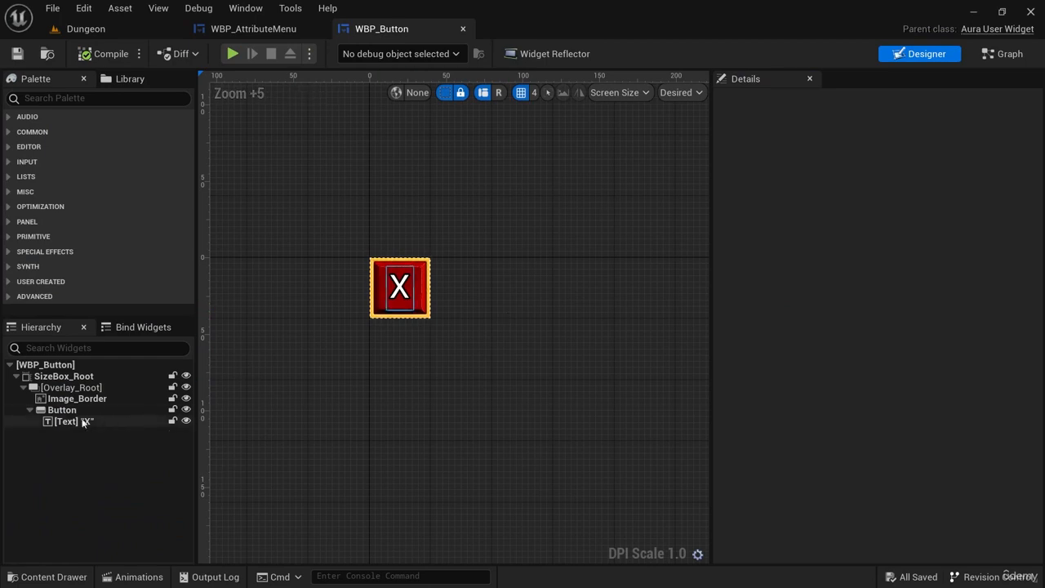
{"action": "left_click", "coordinate": [63, 410]}
{"action": "left_click_drag", "start_coordinate": [1038, 328], "coordinate": [1039, 556]}
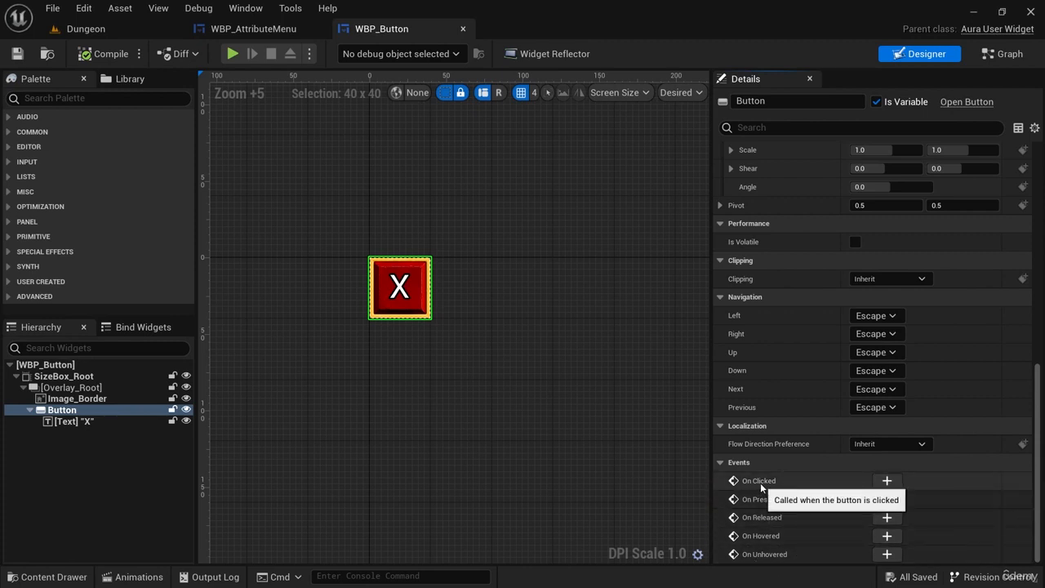
{"action": "left_click", "coordinate": [887, 481]}
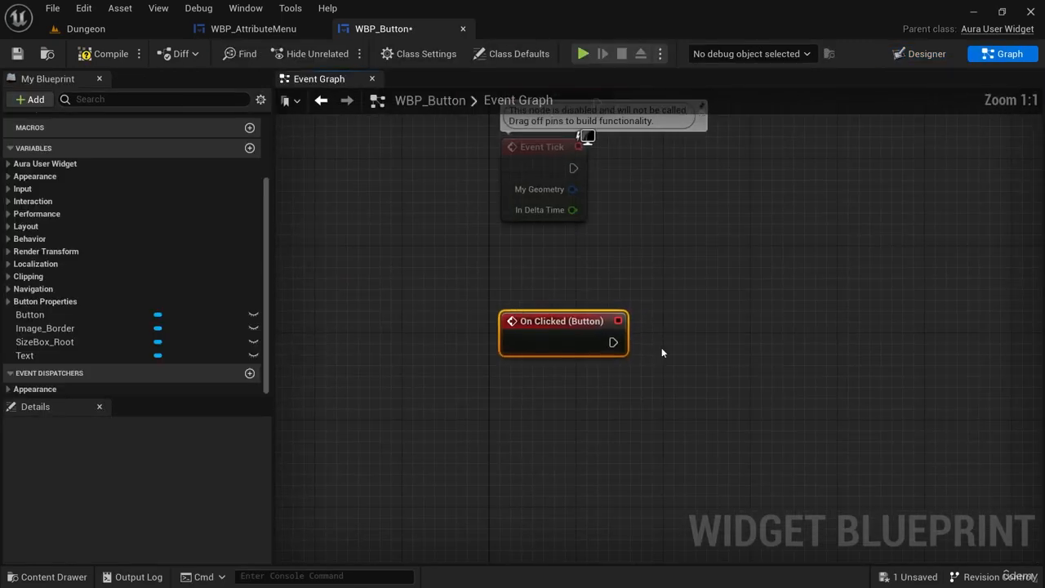
{"action": "right_click_drag", "start_coordinate": [690, 338], "coordinate": [649, 343]}
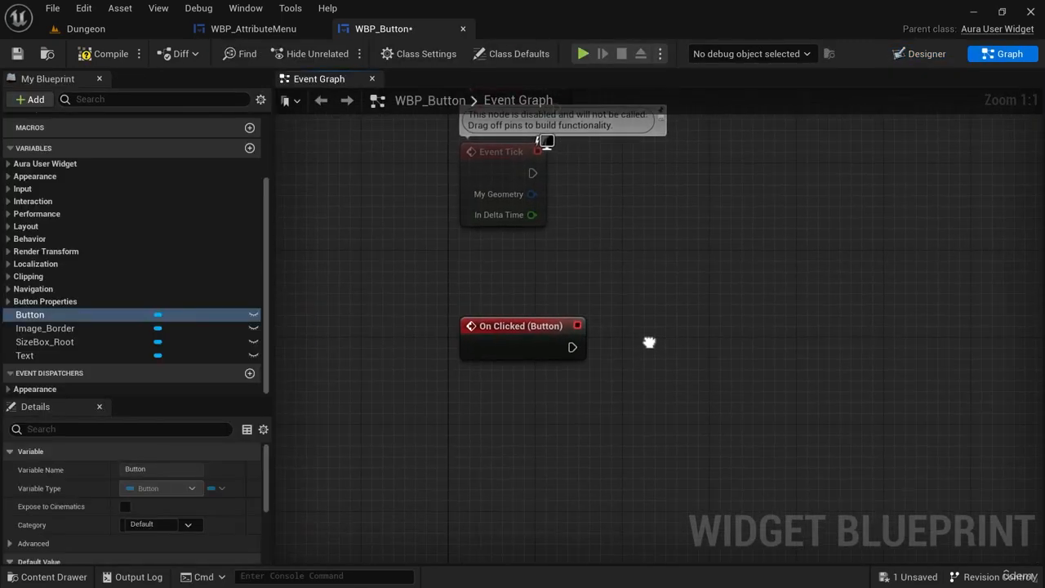
Add an On Hovered event for the Button widget and shift it together with the On Clicked node in the Event Graph.
{"action": "left_click", "coordinate": [905, 55]}
{"action": "scroll", "coordinate": [874, 351], "scroll_direction": "down", "scroll_amount": 10}
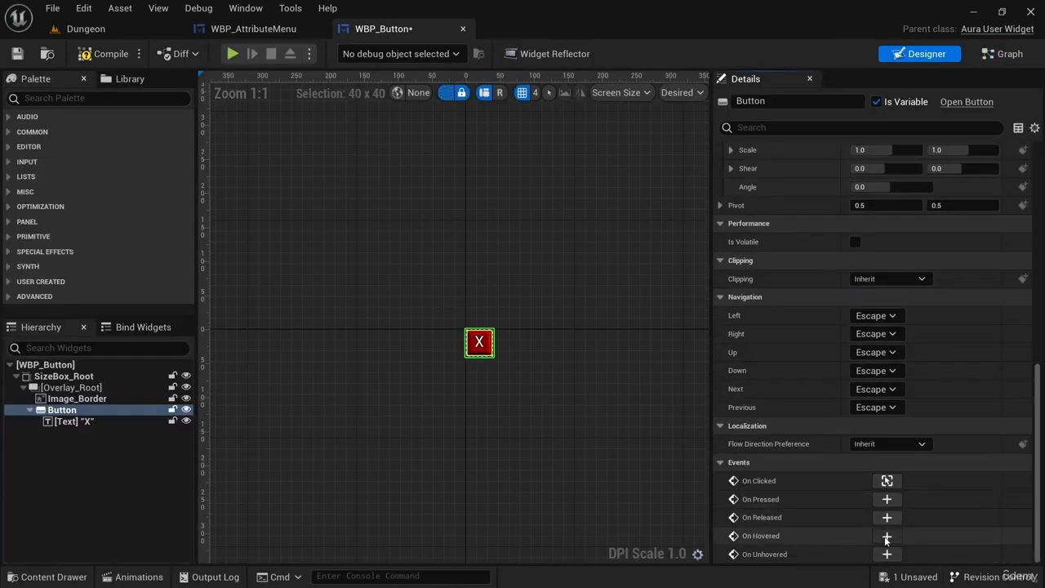
{"action": "left_click", "coordinate": [887, 538]}
{"action": "right_click_drag", "start_coordinate": [821, 387], "coordinate": [716, 462]}
{"action": "right_click_drag", "start_coordinate": [695, 387], "coordinate": [652, 405]}
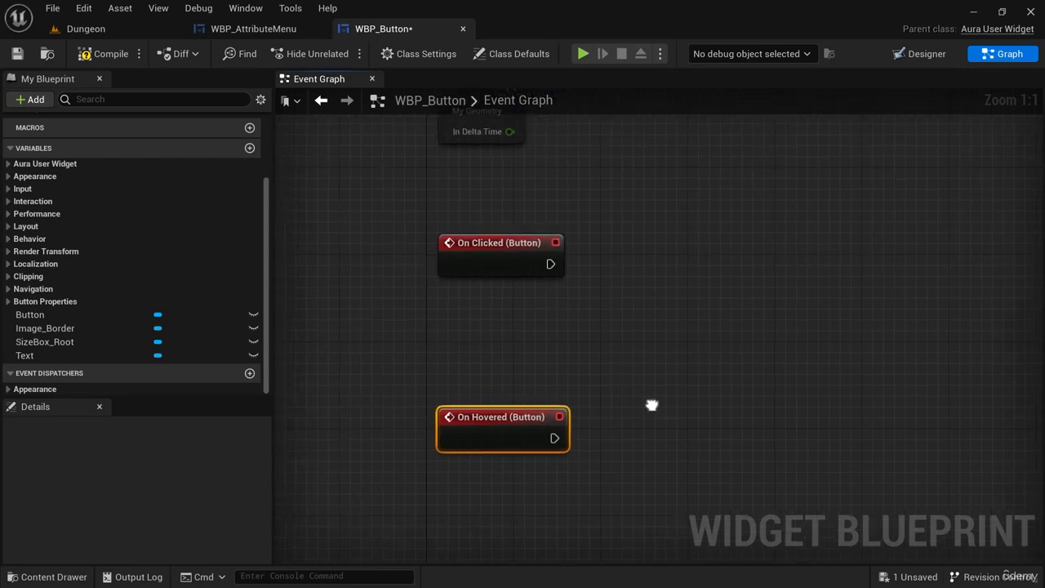
{"action": "left_click_drag", "start_coordinate": [451, 286], "coordinate": [453, 271]}
{"action": "left_click_drag", "start_coordinate": [472, 265], "coordinate": [460, 265]}
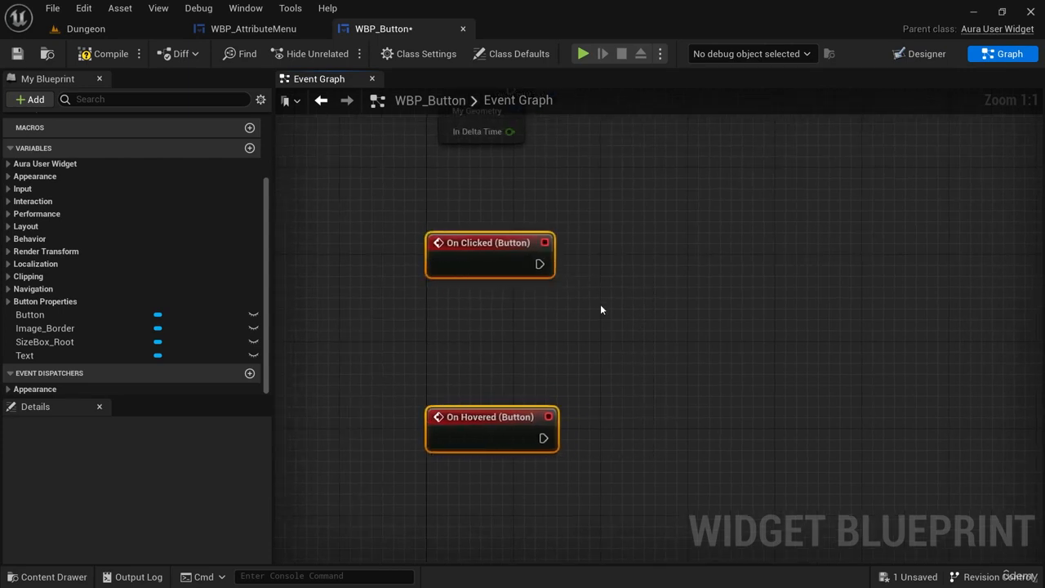
Add a Play Sound 2D node executed by the On Clicked (Button) event.
{"action": "left_click_drag", "start_coordinate": [539, 263], "coordinate": [709, 256]}
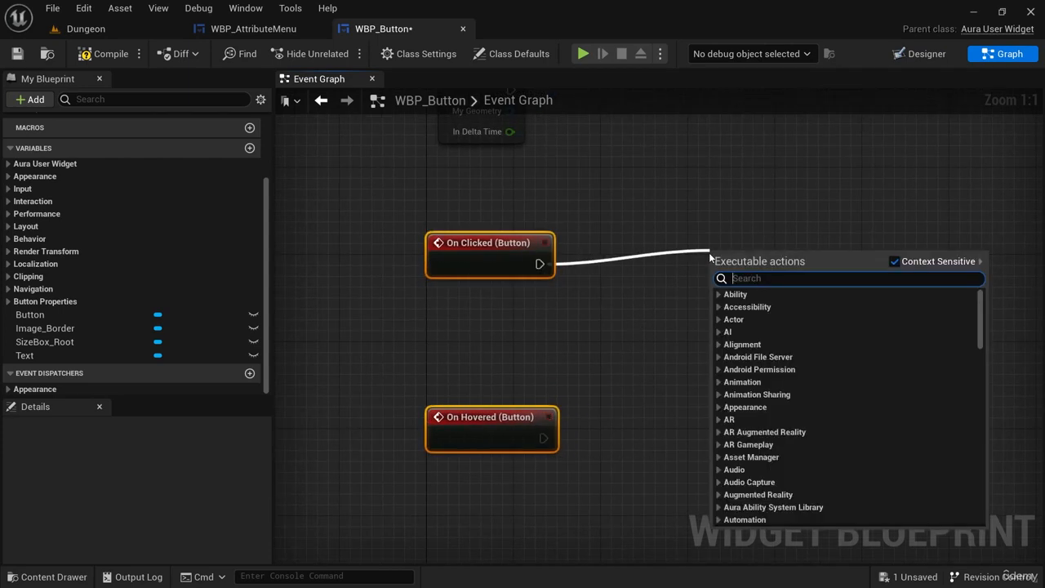
{"action": "type", "text": "play sound"}
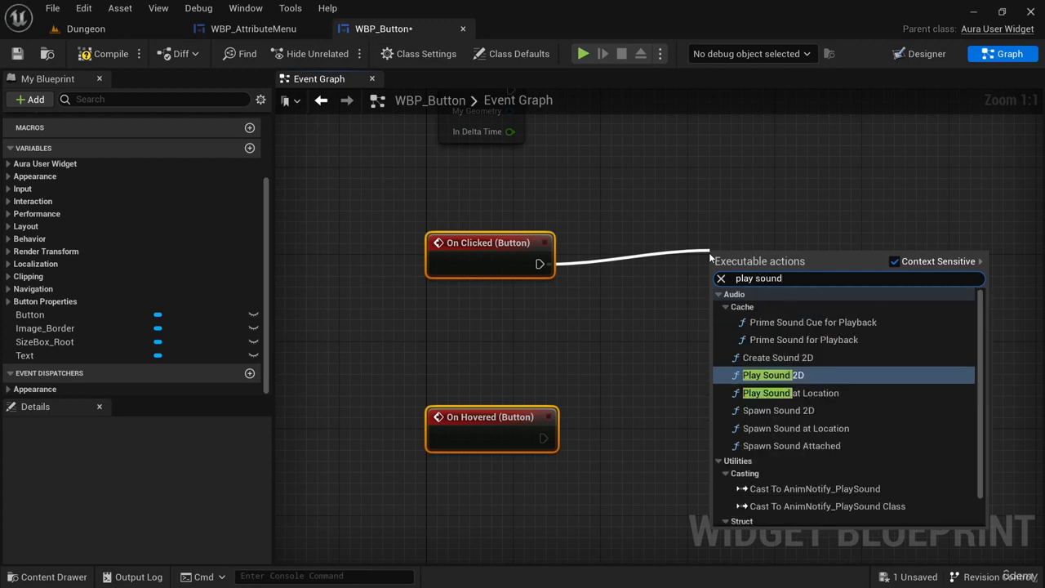
{"action": "left_click", "coordinate": [768, 375]}
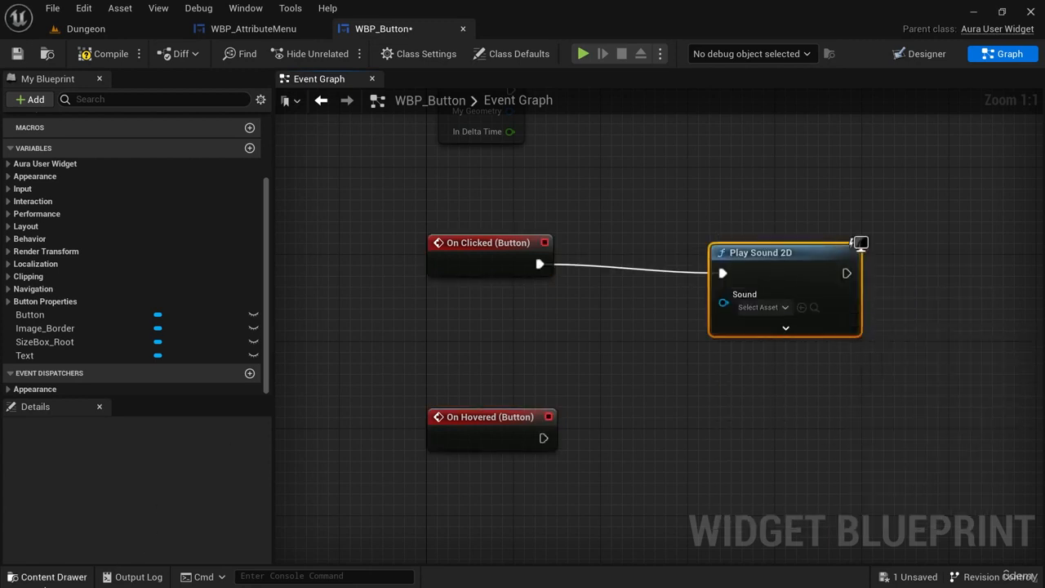
Set the Play Sound 2D node's Sound to SFX_UI_ButtonClick_01 from the Assets/Sounds/UI/ButtonClick folder.
{"action": "key", "text": "ctrl+space"}
{"action": "left_click", "coordinate": [66, 416]}
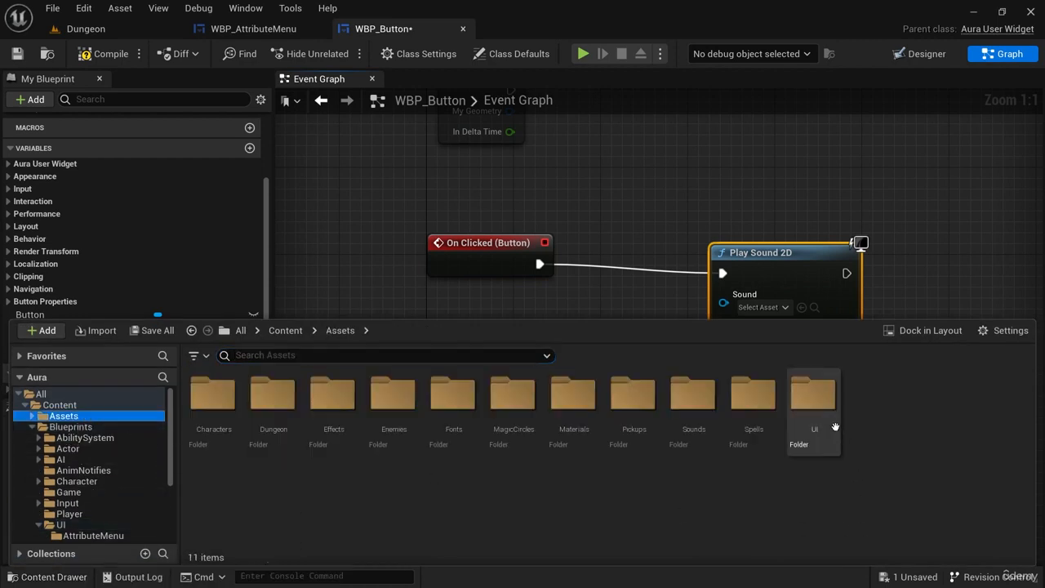
{"action": "double_click", "coordinate": [754, 400]}
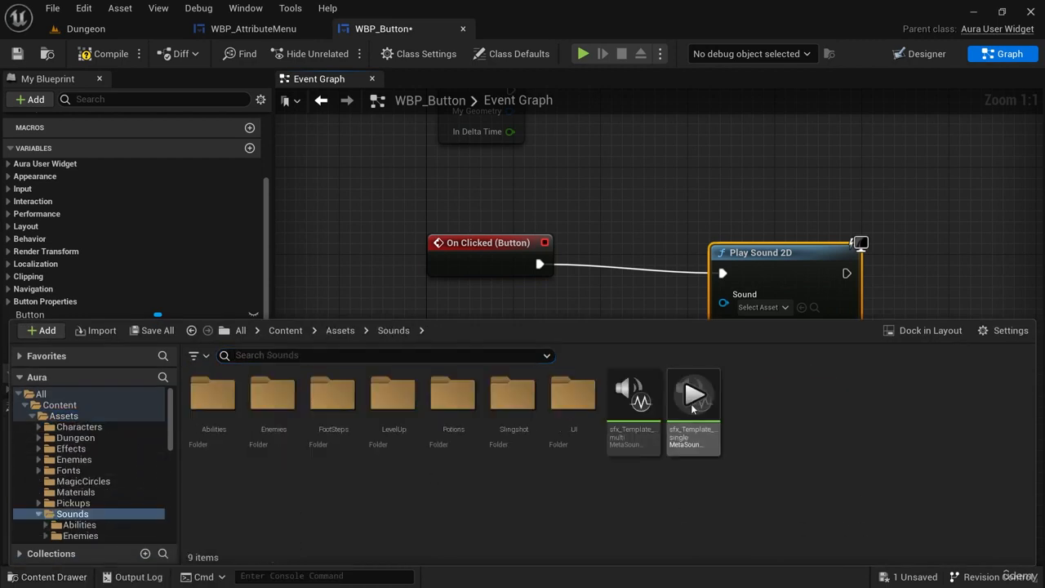
{"action": "double_click", "coordinate": [571, 399]}
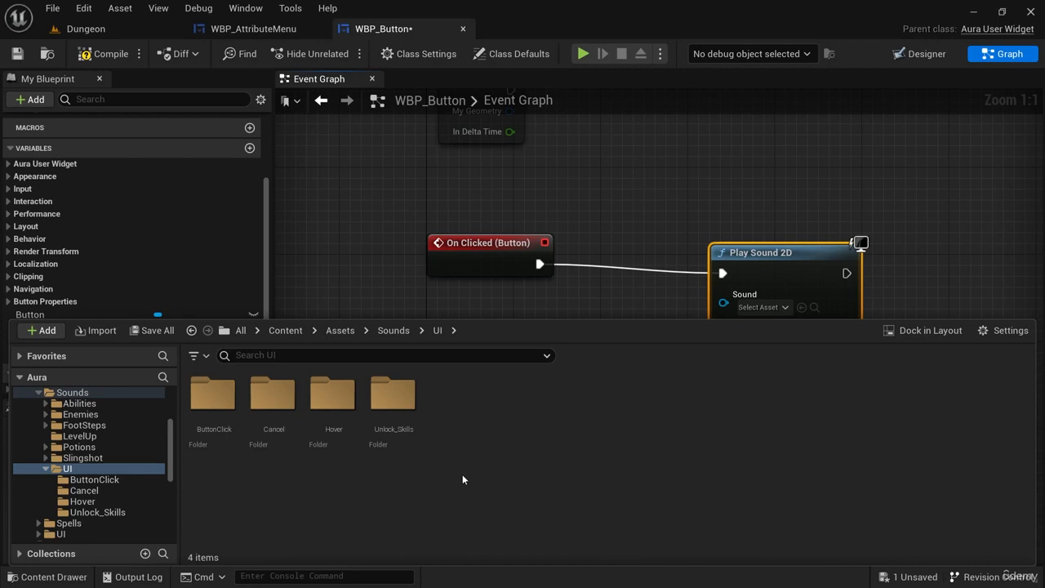
{"action": "double_click", "coordinate": [212, 394]}
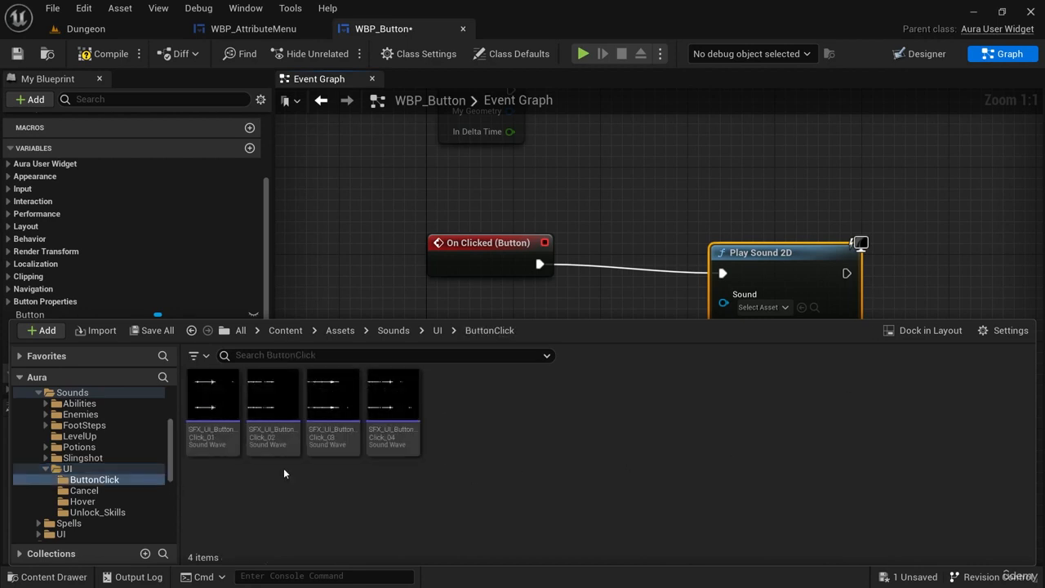
{"action": "left_click", "coordinate": [271, 395]}
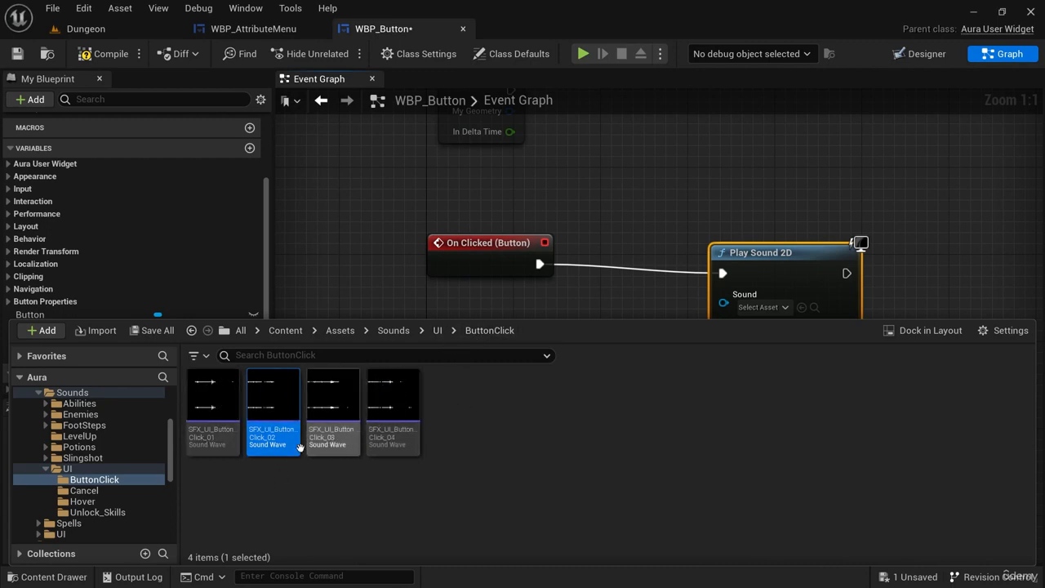
{"action": "left_click", "coordinate": [213, 435]}
{"action": "right_click_drag", "start_coordinate": [645, 294], "coordinate": [628, 276]}
{"action": "left_click", "coordinate": [795, 287]}
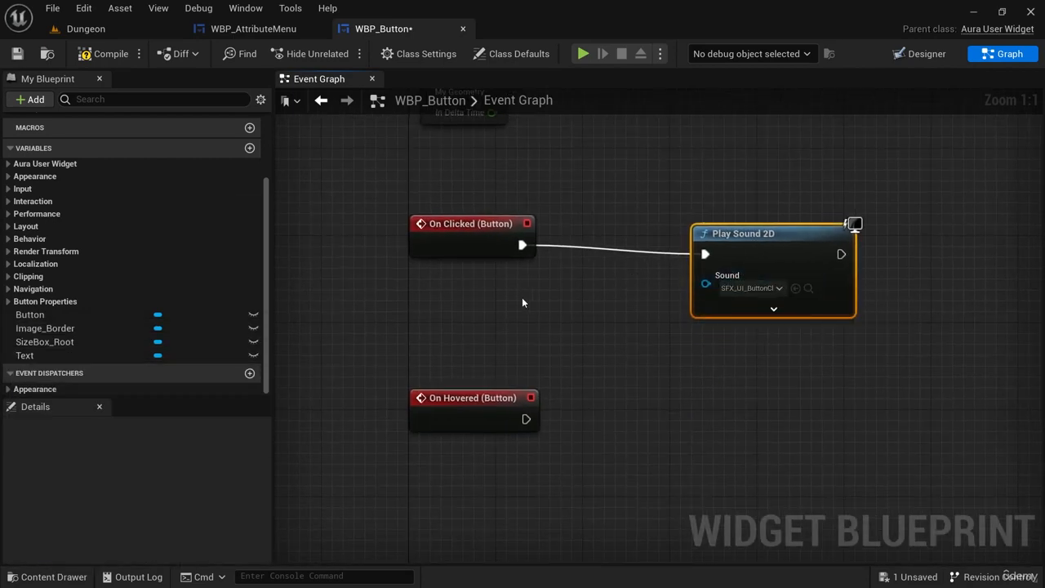
Play the Dungeon level and open and close the attribute menu three times to test the click sound.
{"action": "left_click", "coordinate": [99, 33]}
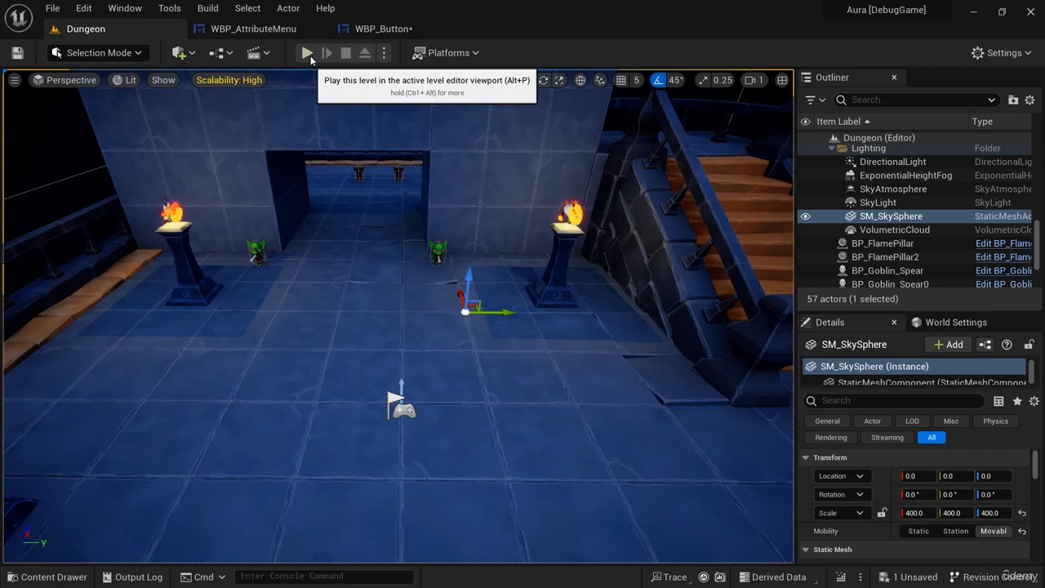
{"action": "left_click", "coordinate": [308, 54]}
{"action": "left_click", "coordinate": [96, 538]}
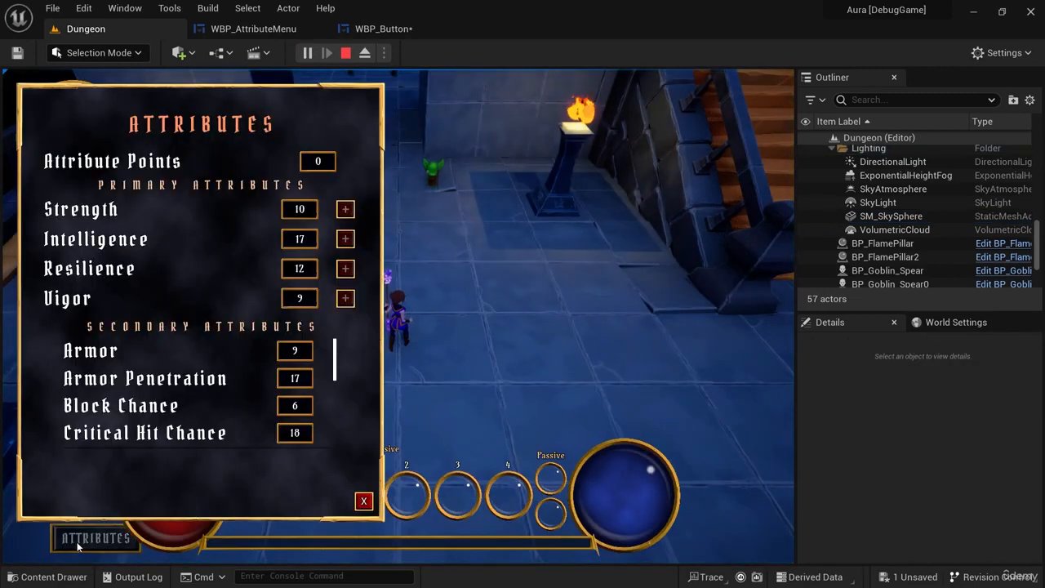
{"action": "left_click", "coordinate": [364, 500]}
{"action": "left_click", "coordinate": [96, 537]}
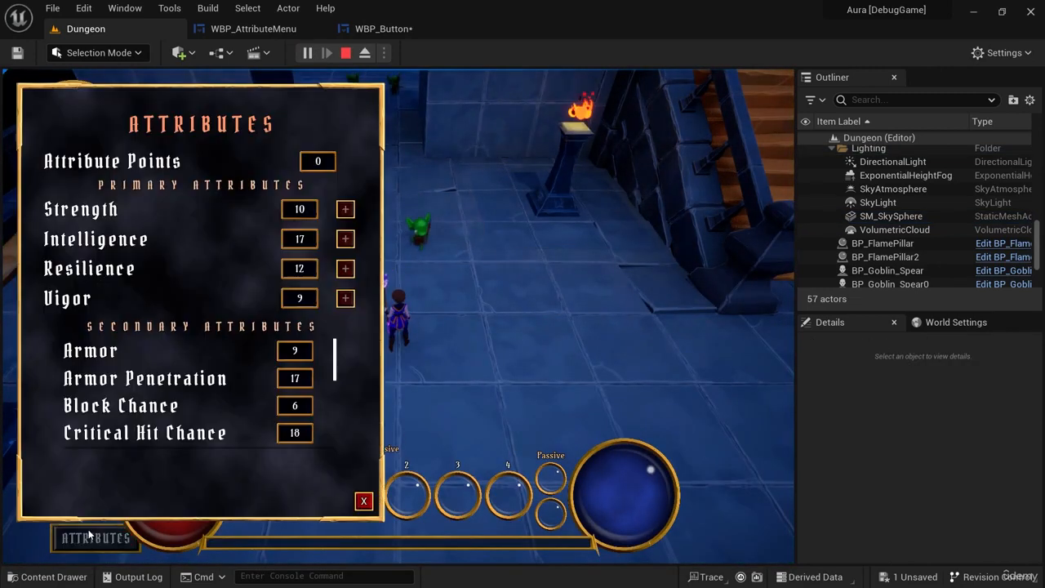
{"action": "left_click", "coordinate": [364, 500]}
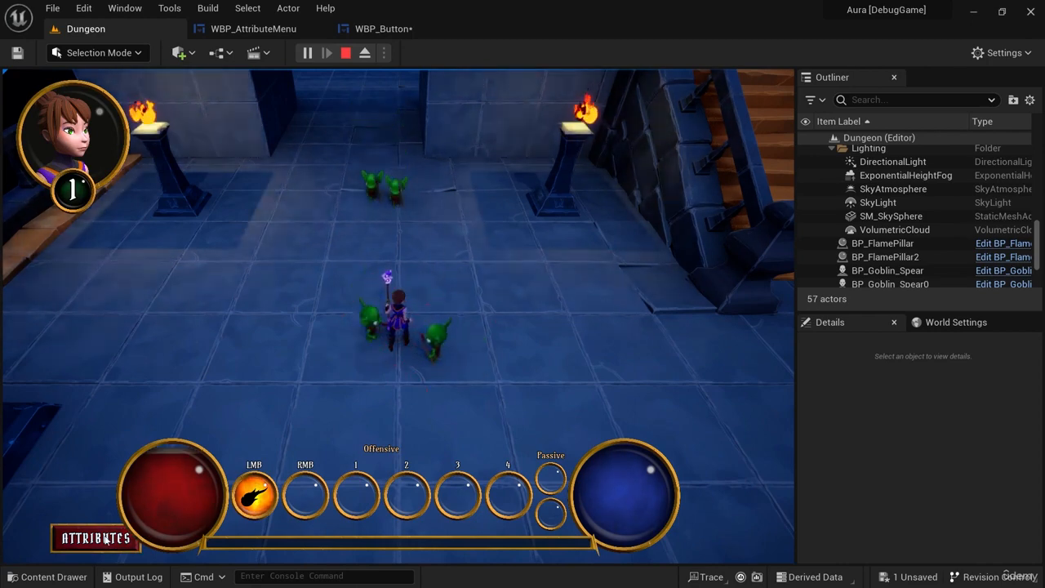
{"action": "left_click", "coordinate": [95, 537]}
{"action": "left_click", "coordinate": [364, 501]}
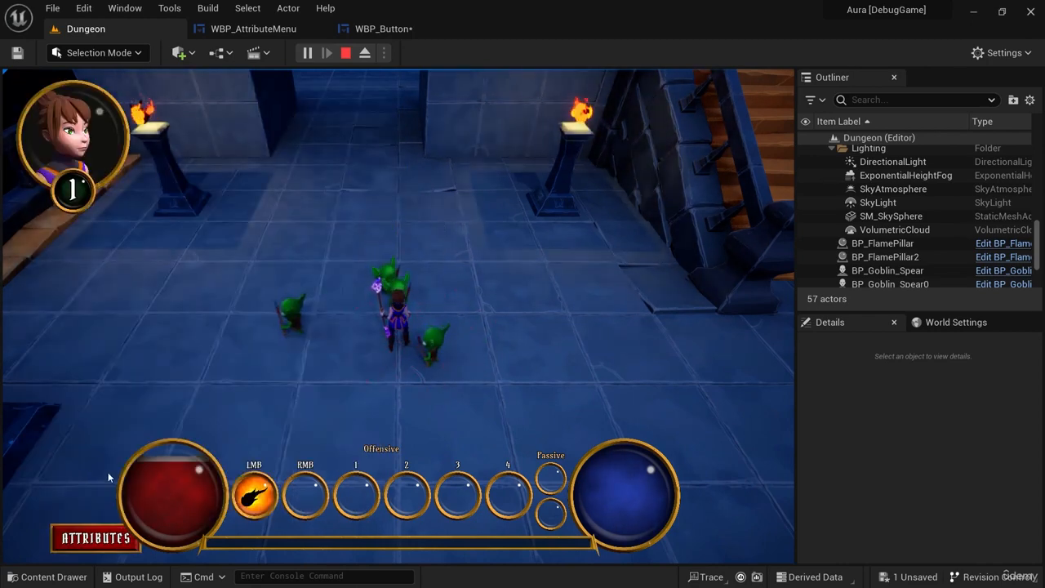
Walk Aura towards the stairs, open and close the attribute menu once more, and stop playing.
{"action": "mouse_move", "coordinate": [505, 416]}
{"action": "left_mouse_down"}
{"action": "mouse_move", "coordinate": [527, 323]}
{"action": "mouse_move", "coordinate": [314, 260]}
{"action": "mouse_move", "coordinate": [195, 356]}
{"action": "mouse_move", "coordinate": [208, 376]}
{"action": "mouse_move", "coordinate": [390, 427]}
{"action": "mouse_move", "coordinate": [258, 299]}
{"action": "mouse_move", "coordinate": [431, 244]}
{"action": "mouse_move", "coordinate": [580, 333]}
{"action": "mouse_move", "coordinate": [575, 389]}
{"action": "mouse_move", "coordinate": [513, 414]}
{"action": "mouse_move", "coordinate": [559, 417]}
{"action": "mouse_move", "coordinate": [530, 376]}
{"action": "left_mouse_up"}
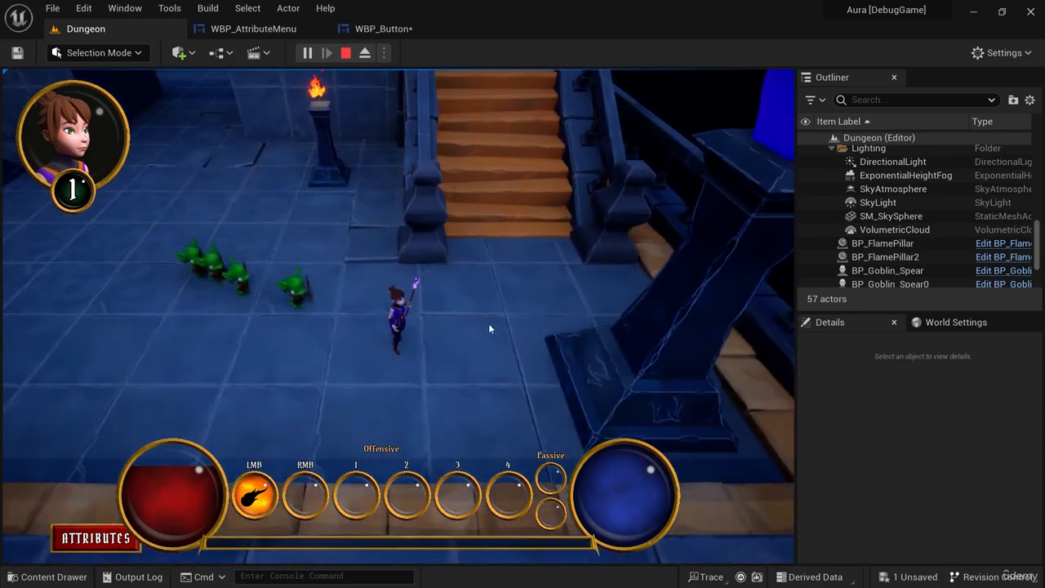
{"action": "left_click", "coordinate": [99, 544]}
{"action": "left_click", "coordinate": [99, 540]}
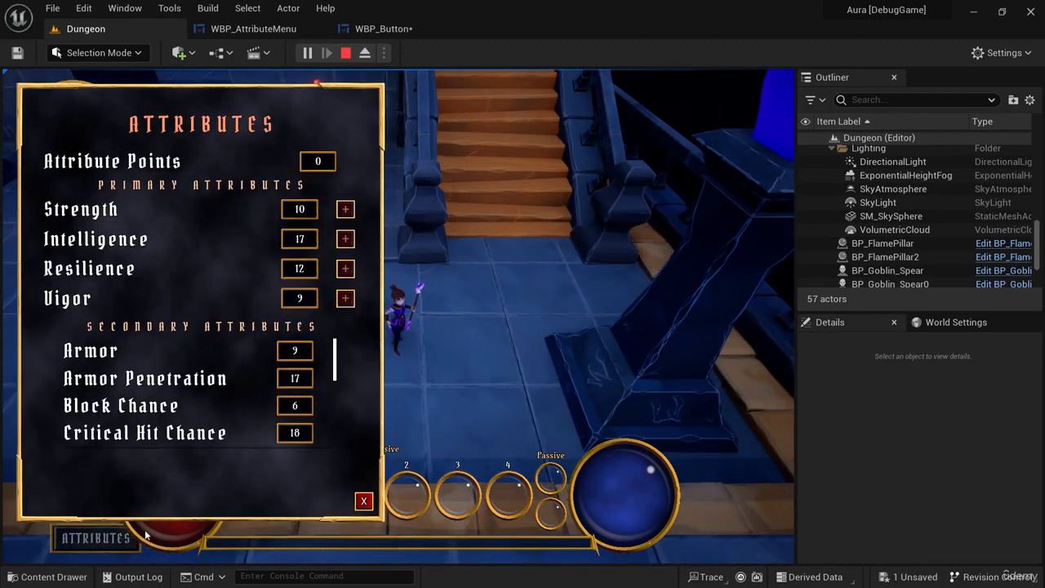
{"action": "left_click", "coordinate": [363, 500]}
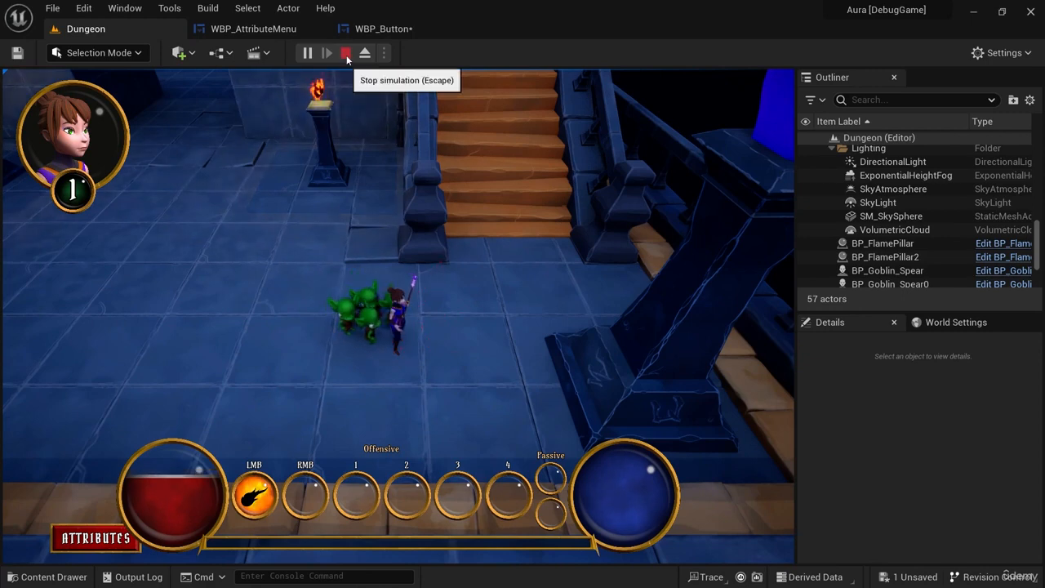
{"action": "left_click", "coordinate": [345, 53]}
Play the Dungeon level again, open and close the attribute menu once, then stop playing.
{"action": "left_click", "coordinate": [308, 53]}
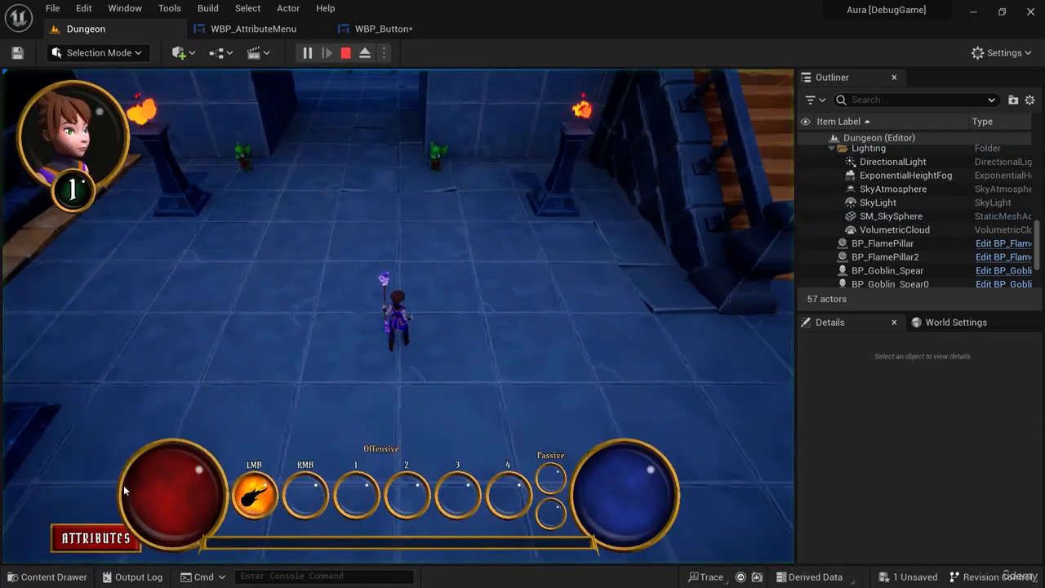
{"action": "left_click", "coordinate": [95, 538]}
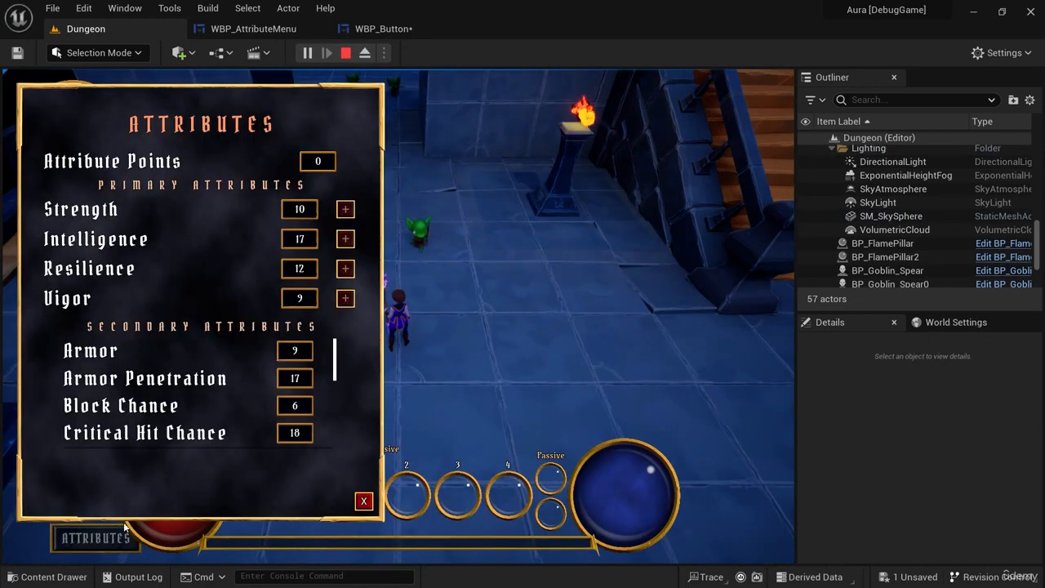
{"action": "left_click", "coordinate": [364, 500]}
{"action": "left_click", "coordinate": [346, 53]}
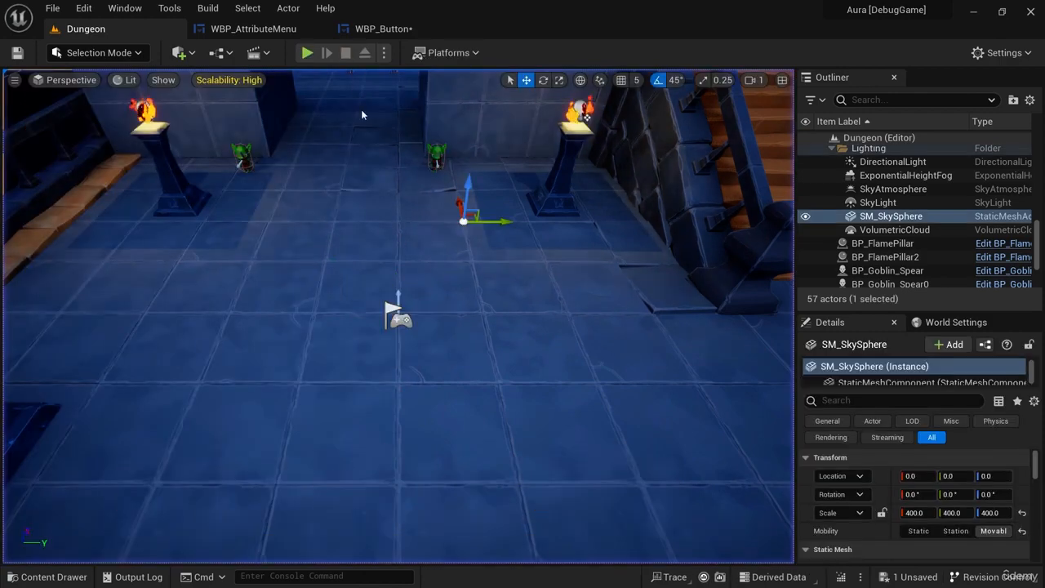
{"action": "right_click_drag", "start_coordinate": [476, 351], "coordinate": [471, 327]}
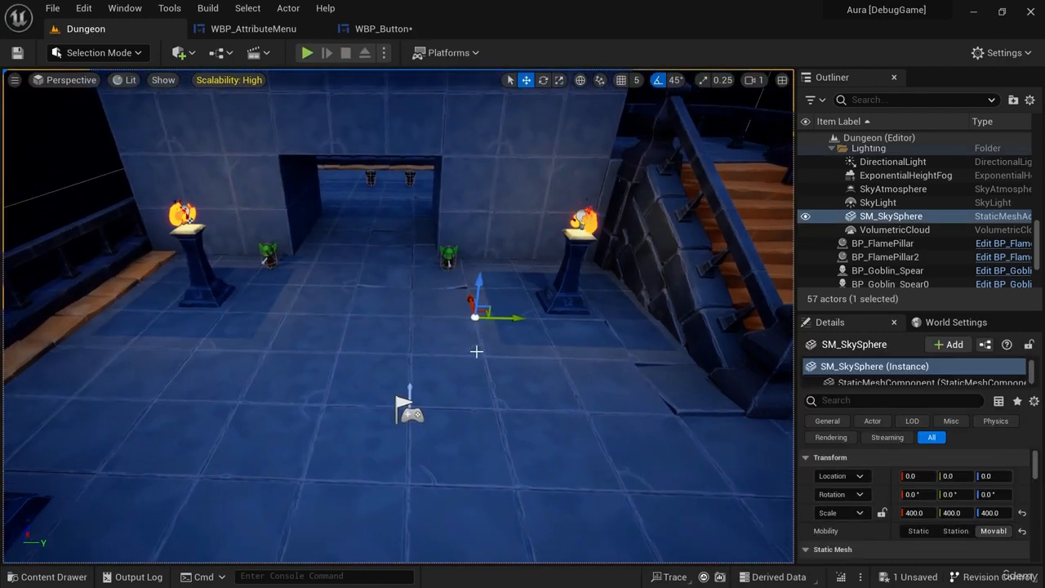
In WBP_Button, promote the Play Sound 2D node's Sound input to a variable named OnClickedSound and make it instance editable.
{"action": "left_click", "coordinate": [249, 29]}
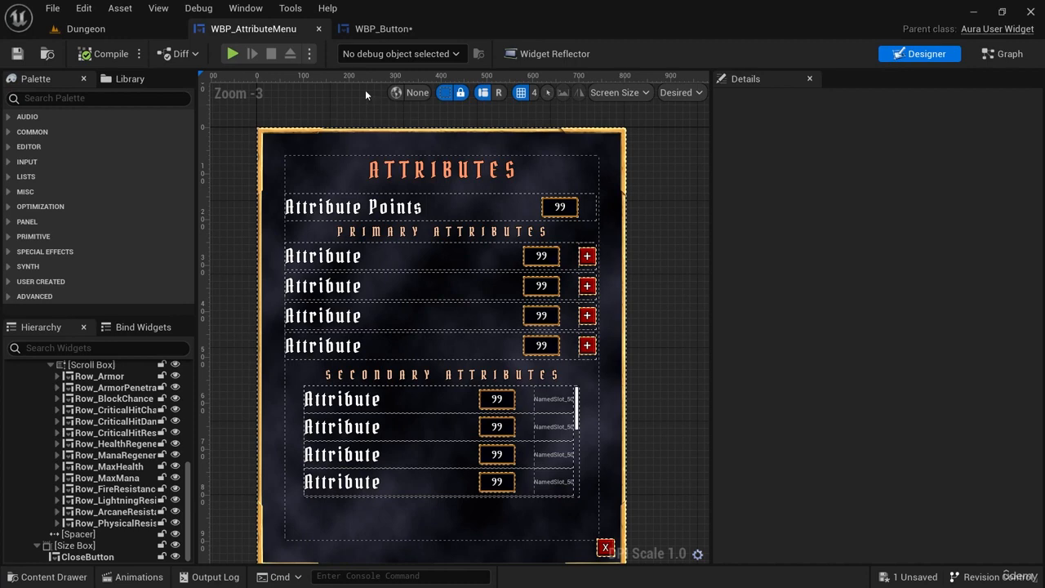
{"action": "left_click", "coordinate": [384, 29]}
{"action": "mouse_move", "coordinate": [666, 332]}
{"action": "right_mouse_down"}
{"action": "mouse_move", "coordinate": [541, 333]}
{"action": "mouse_move", "coordinate": [680, 336]}
{"action": "right_mouse_up"}
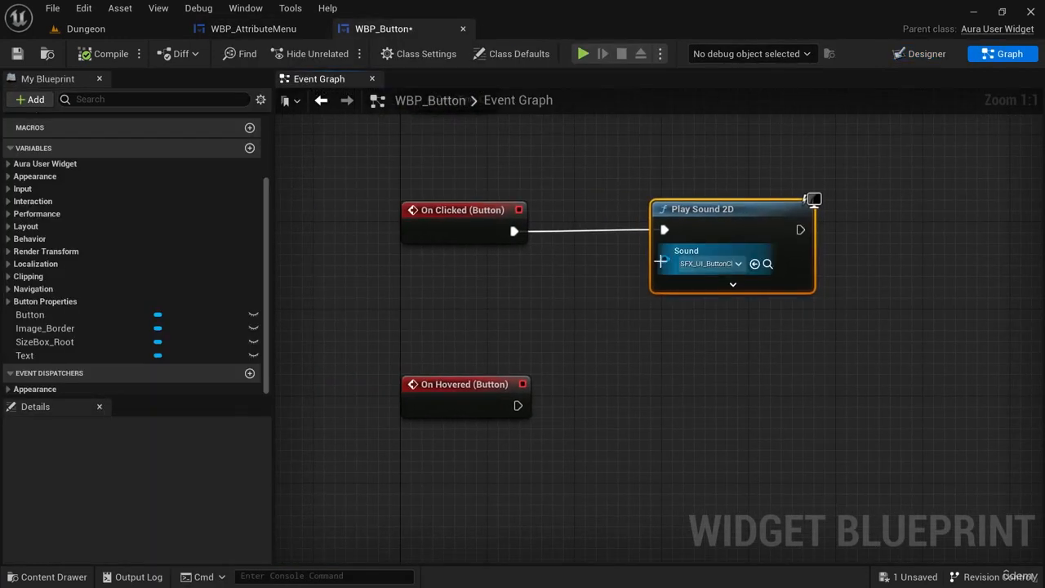
{"action": "left_click_drag", "start_coordinate": [665, 259], "coordinate": [568, 312]}
{"action": "left_click", "coordinate": [591, 91]}
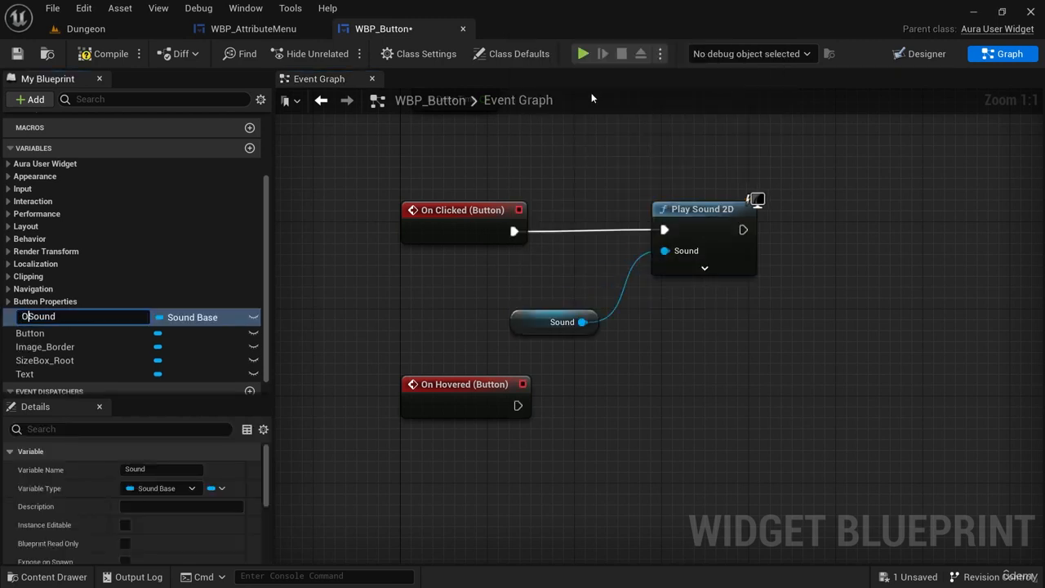
{"action": "type", "text": "OnClicked"}
{"action": "key", "text": "Return"}
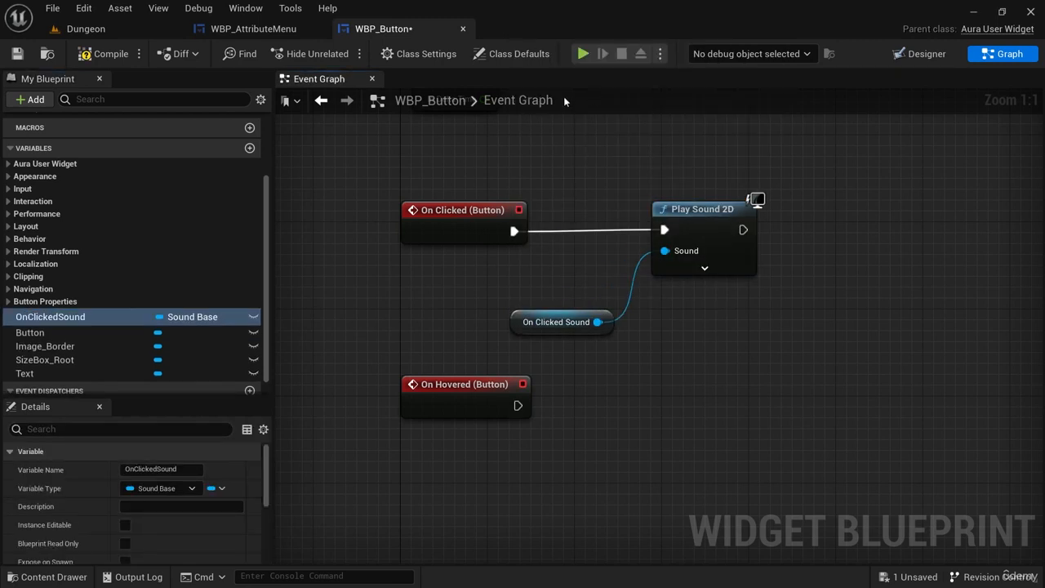
{"action": "left_click", "coordinate": [254, 319]}
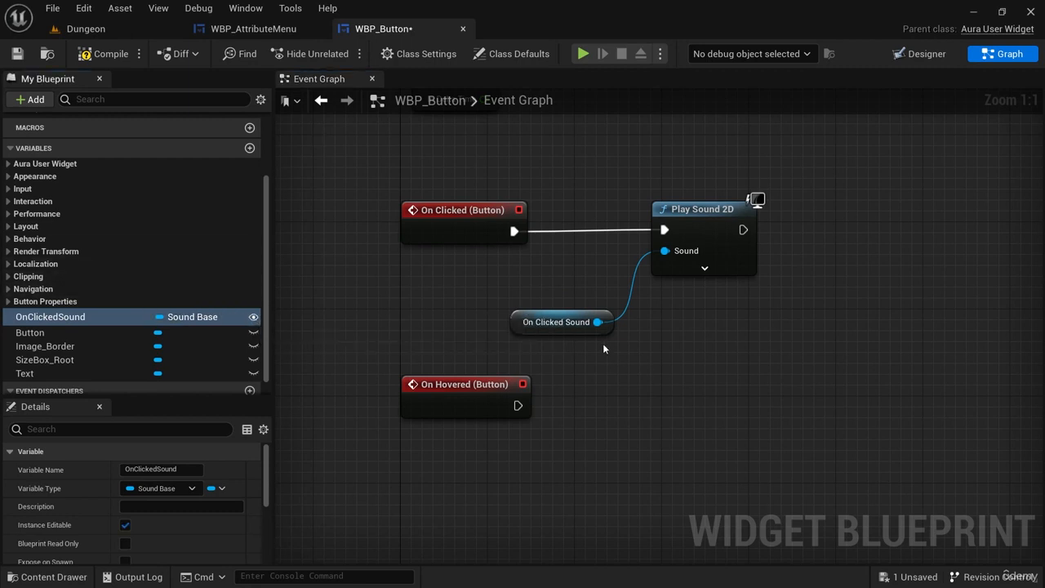
Move the On Clicked Sound and Play Sound 2D nodes closer to the On Clicked event.
{"action": "left_click_drag", "start_coordinate": [589, 326], "coordinate": [579, 294]}
{"action": "left_click", "coordinate": [667, 219], "text": "shift"}
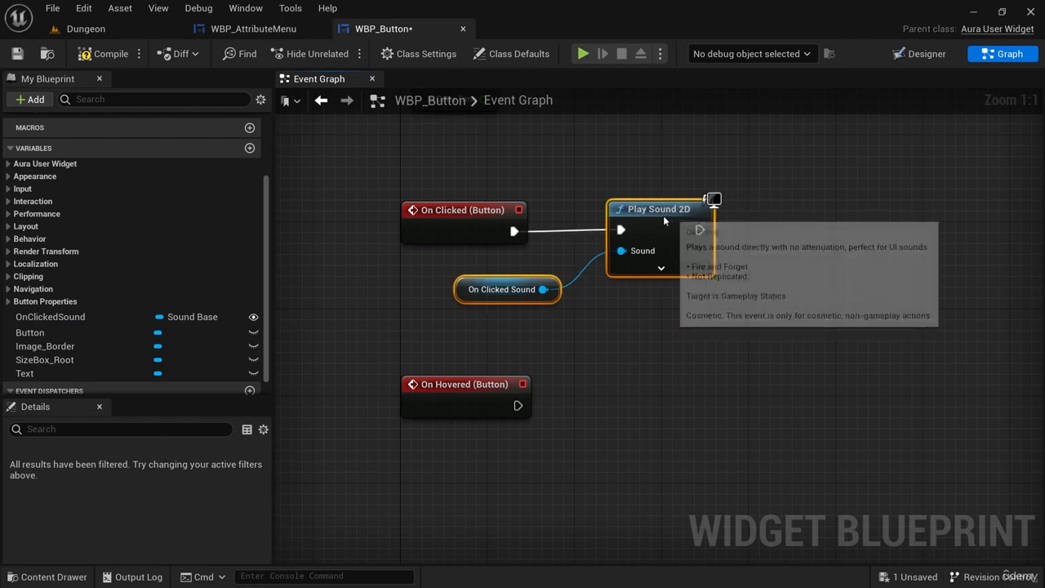
{"action": "left_click_drag", "start_coordinate": [667, 221], "coordinate": [602, 250]}
{"action": "right_click_drag", "start_coordinate": [646, 313], "coordinate": [604, 270]}
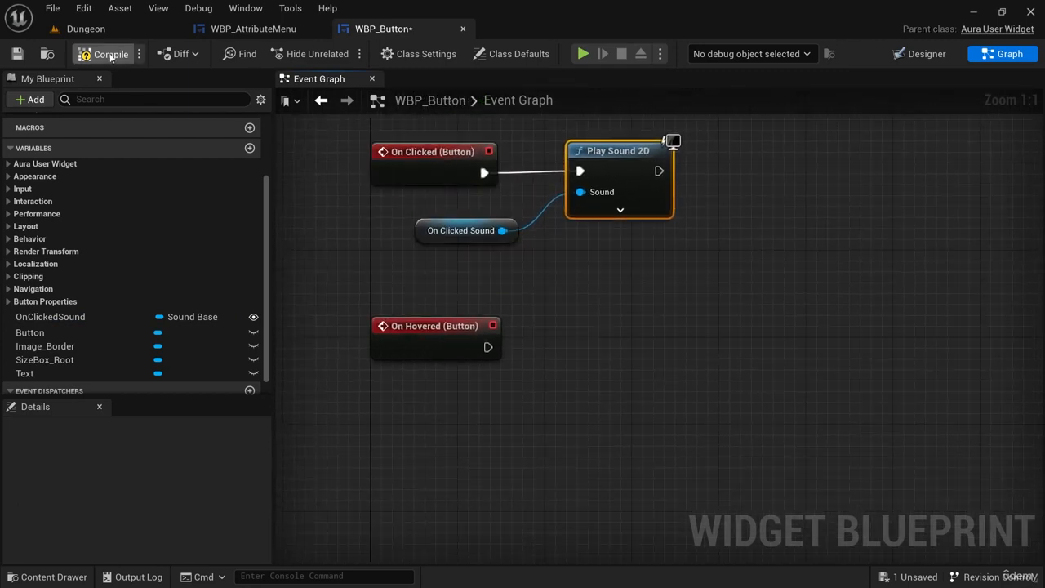
Play the Dungeon level to test the attribute menu's open and close buttons with the OnClickedSound variable, then stop playing.
{"action": "left_click", "coordinate": [86, 28]}
{"action": "left_click", "coordinate": [306, 51]}
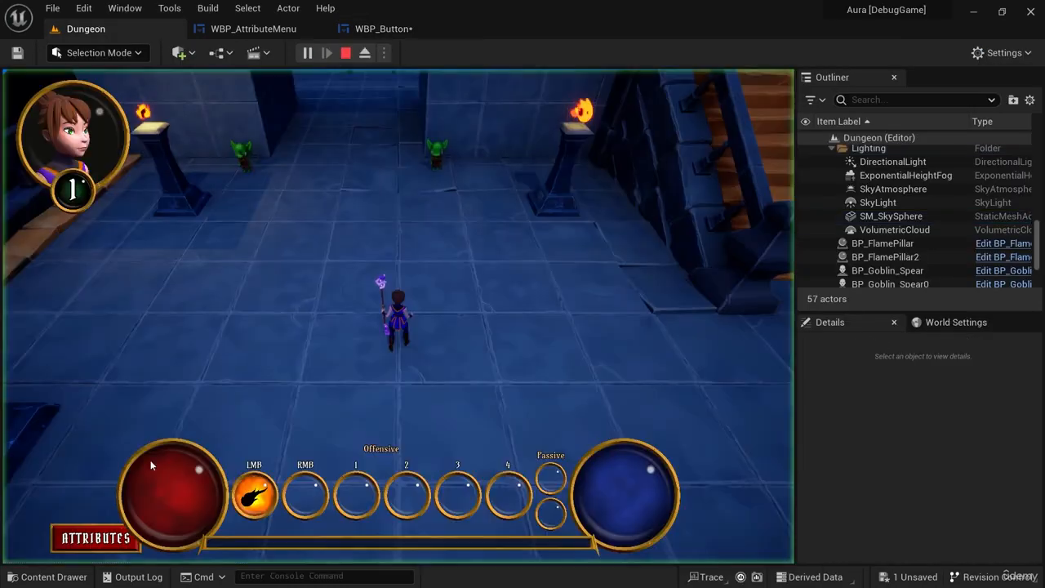
{"action": "left_click", "coordinate": [102, 535]}
{"action": "left_click", "coordinate": [363, 500]}
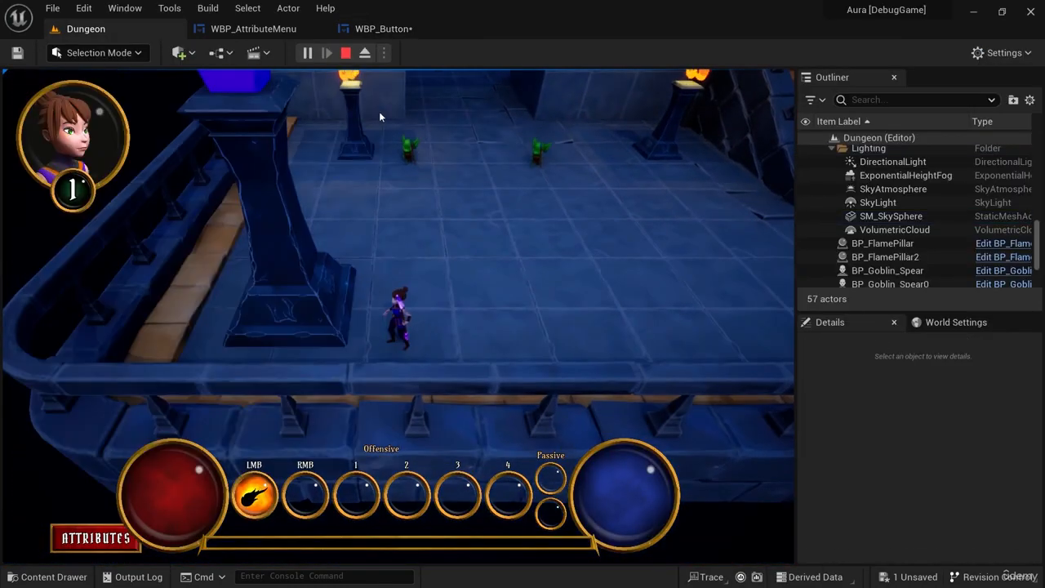
{"action": "left_click", "coordinate": [347, 53]}
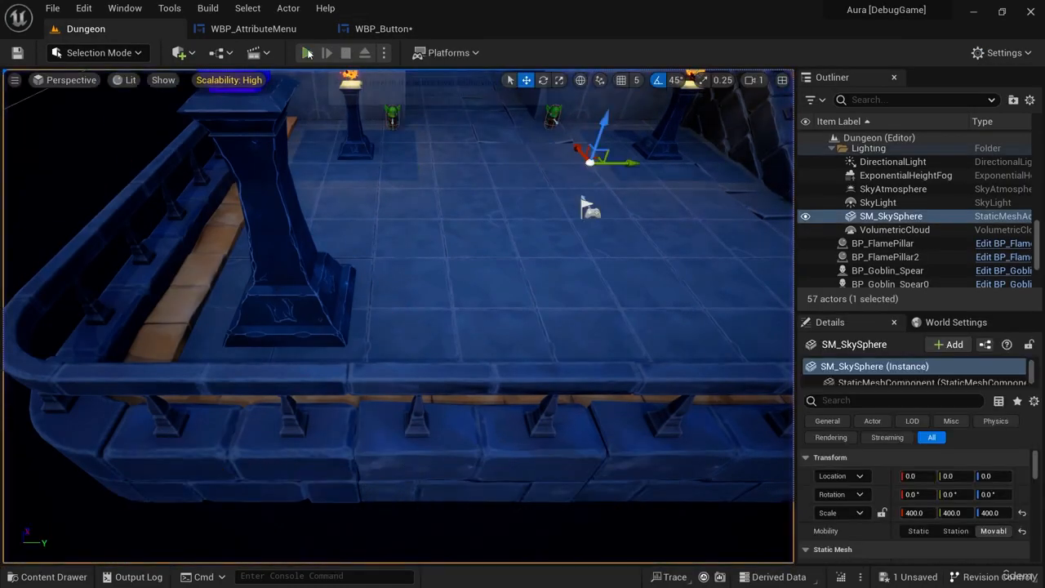
Play the Dungeon level, walk the character back and open and close the attribute menu to test the button sounds.
{"action": "left_click", "coordinate": [307, 53]}
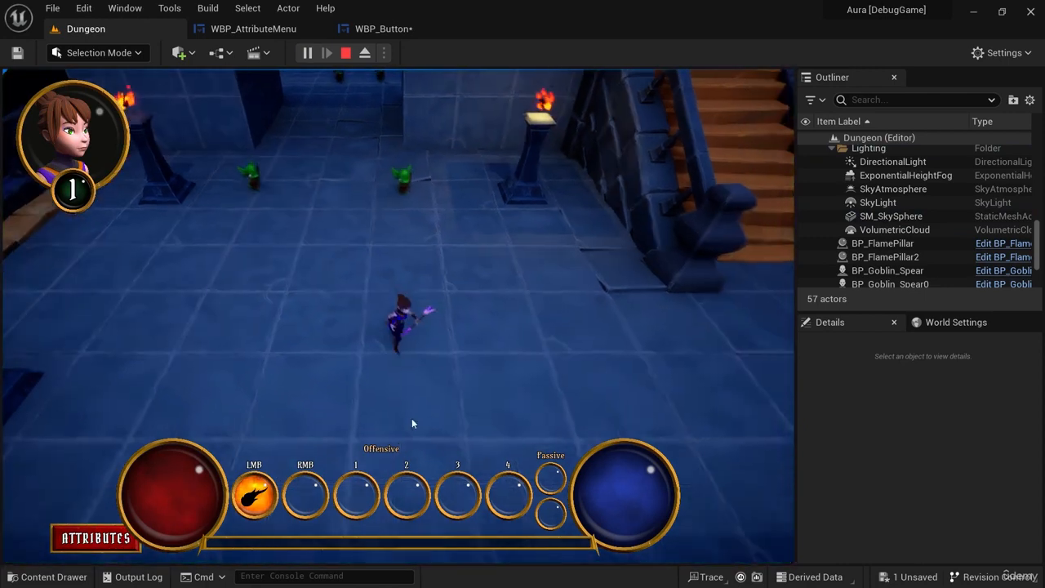
{"action": "key", "text": "s"}
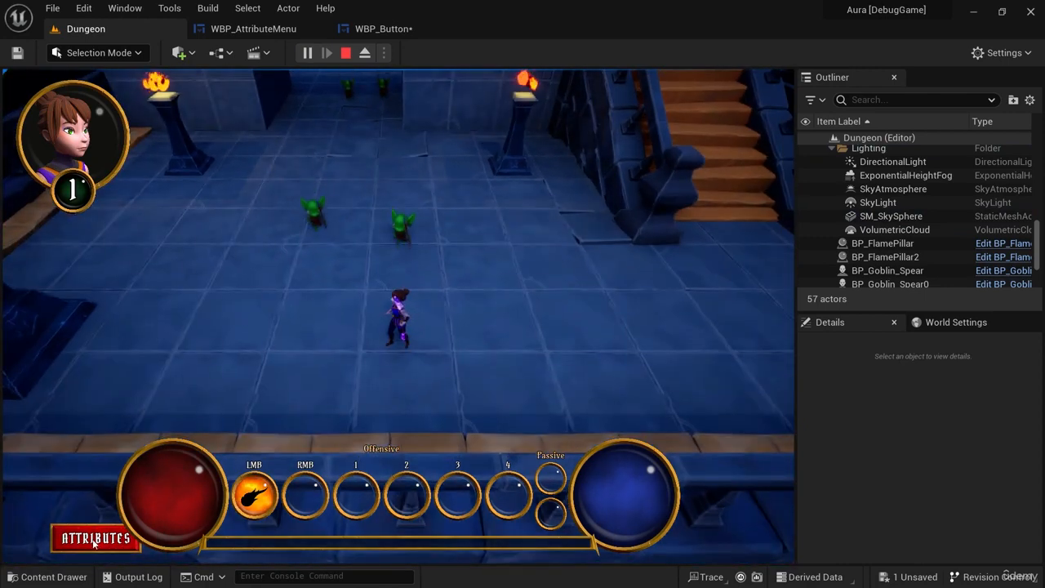
{"action": "left_click", "coordinate": [86, 541]}
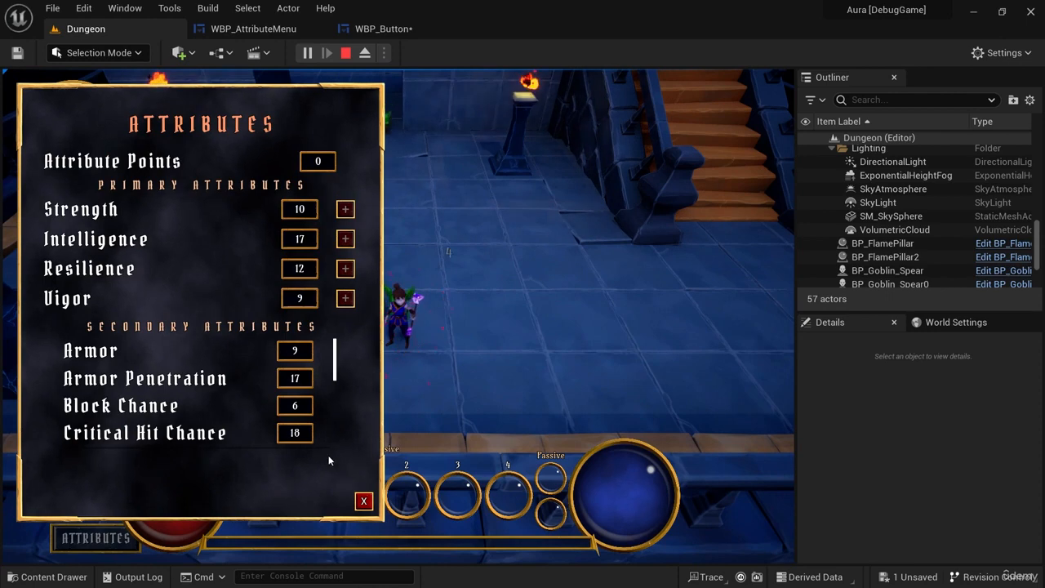
{"action": "left_click", "coordinate": [364, 500]}
Attack the goblins around the character with fire bolts to earn an attribute point, and move away from them.
{"action": "left_click", "coordinate": [365, 327]}
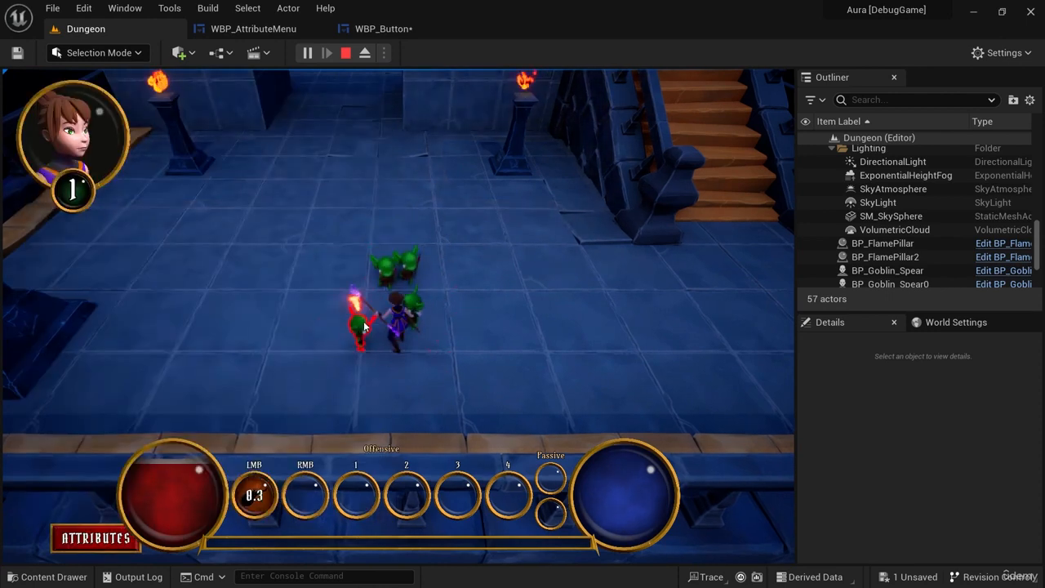
{"action": "left_click", "coordinate": [362, 328]}
{"action": "left_click", "coordinate": [354, 326]}
{"action": "left_click", "coordinate": [352, 326]}
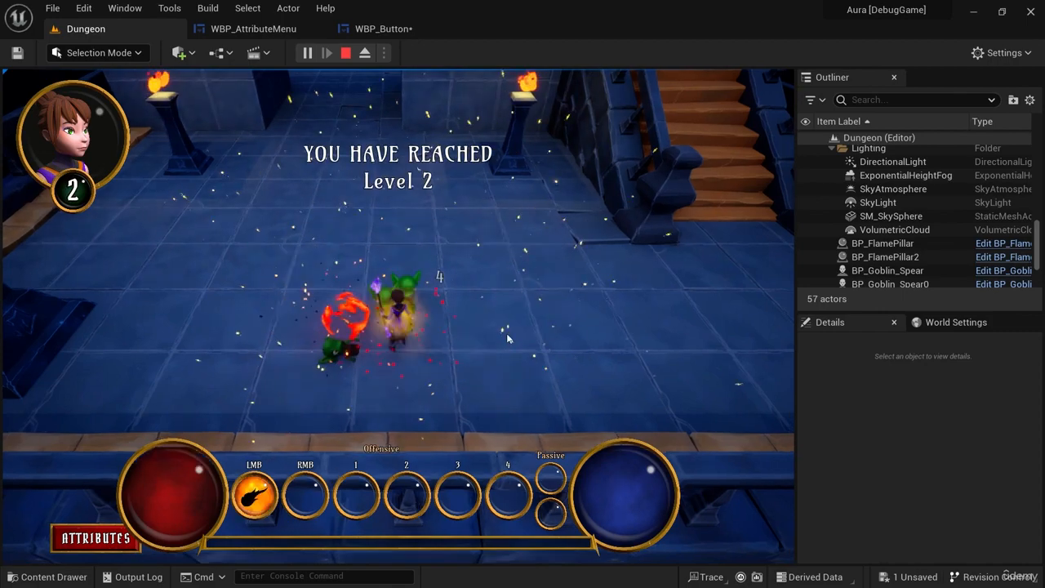
{"action": "left_click", "coordinate": [599, 293]}
Open the attribute menu, spend the attribute point on Strength and close the menu.
{"action": "left_click", "coordinate": [94, 543]}
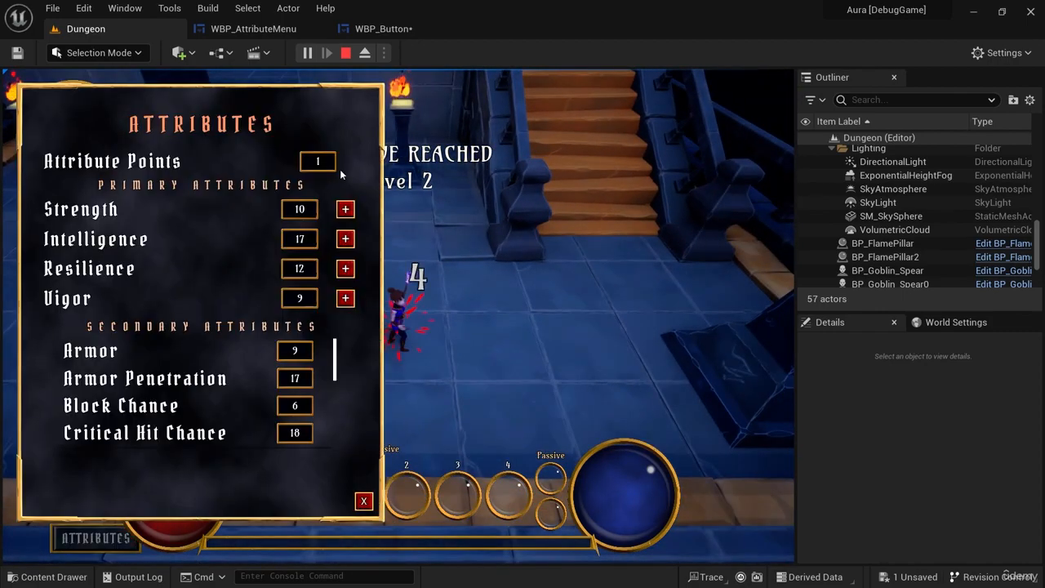
{"action": "left_click", "coordinate": [345, 209]}
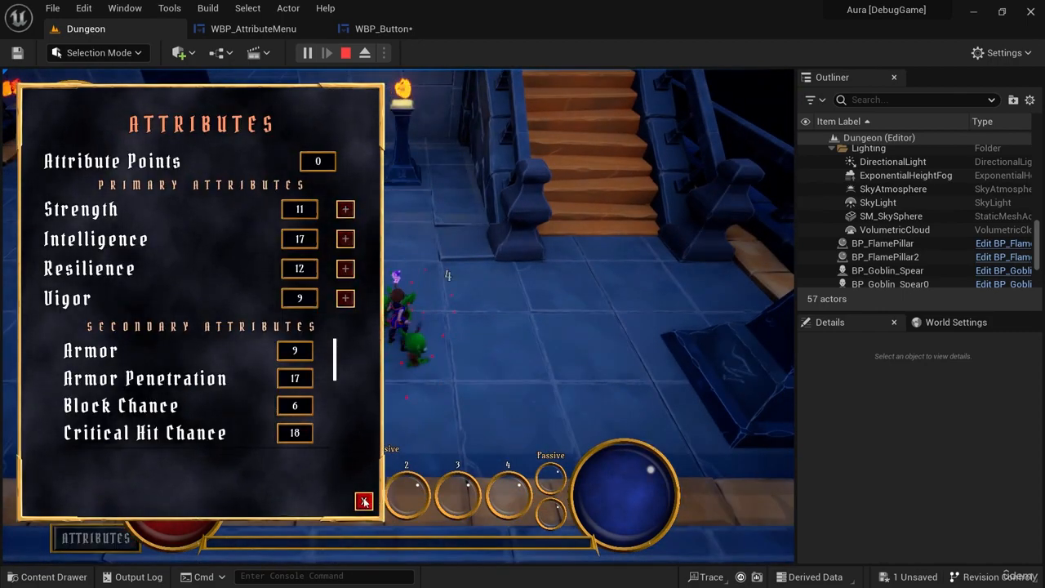
{"action": "left_click", "coordinate": [364, 501]}
Run from the remaining goblins and kill them with fire bolts to earn another attribute point.
{"action": "left_click", "coordinate": [217, 331]}
{"action": "left_click", "coordinate": [522, 224]}
{"action": "left_click", "coordinate": [487, 434]}
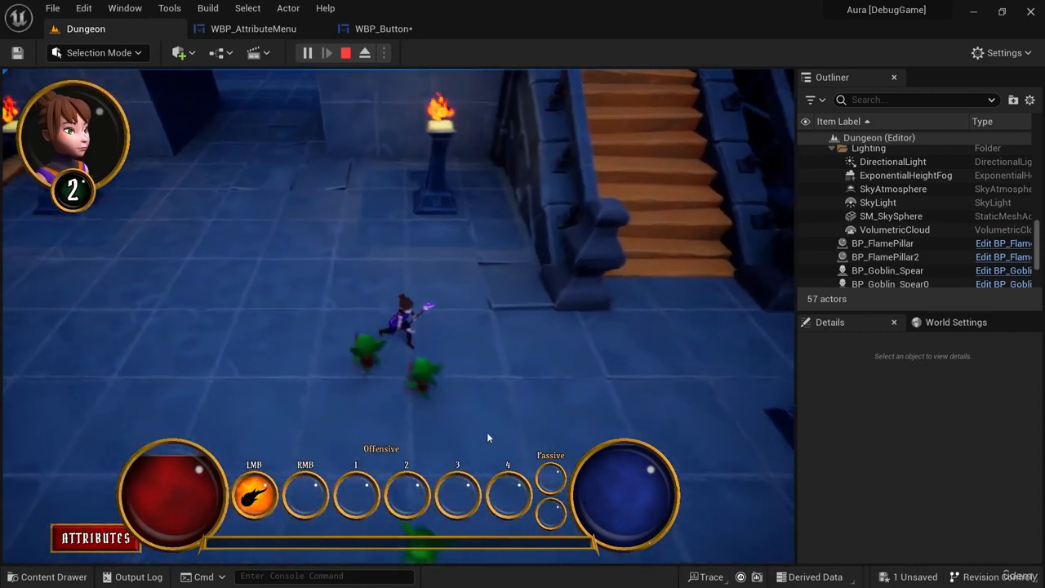
{"action": "left_click", "coordinate": [382, 343]}
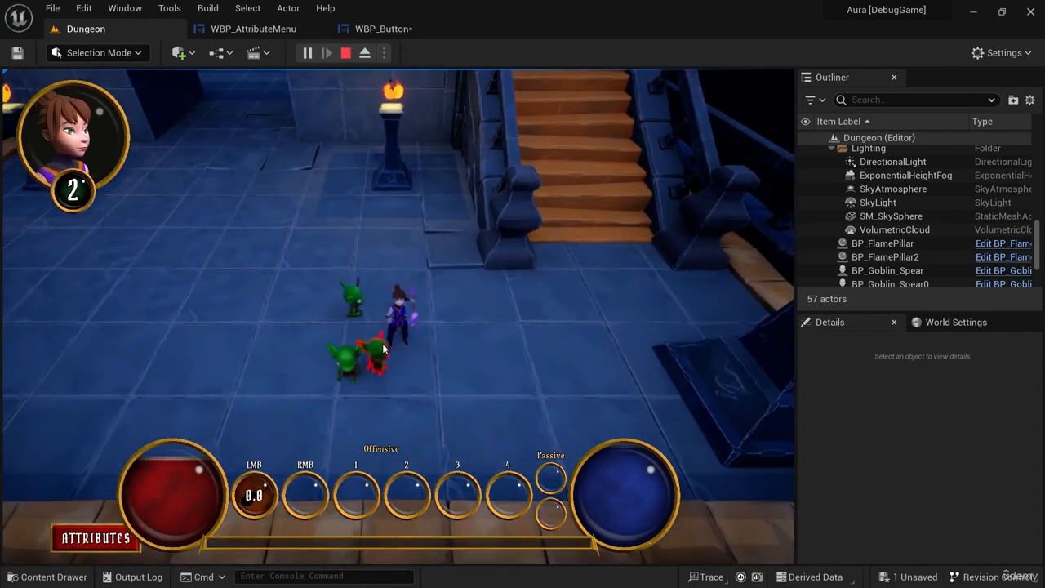
{"action": "left_click", "coordinate": [368, 359]}
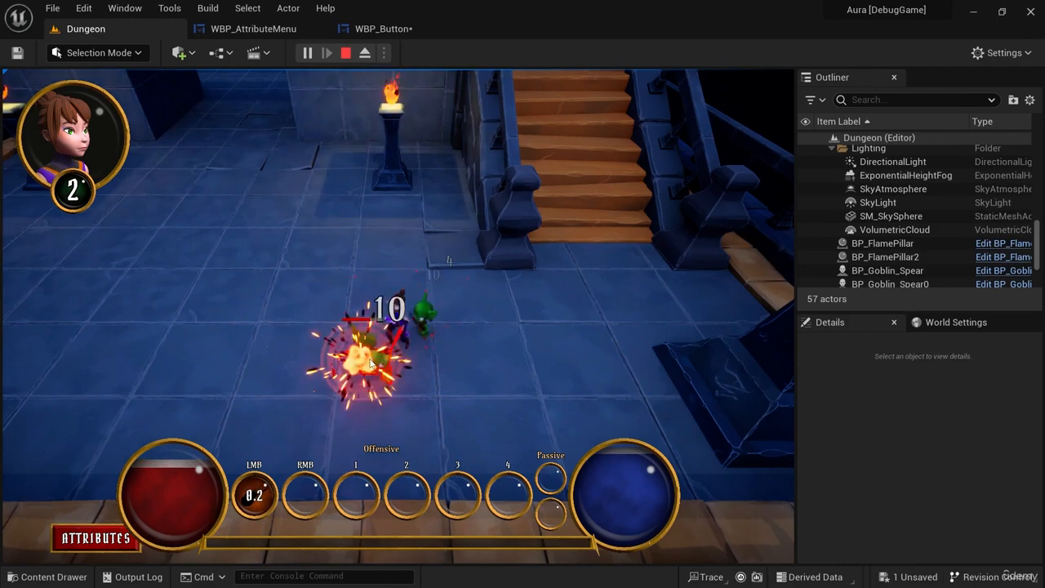
{"action": "left_click", "coordinate": [367, 362]}
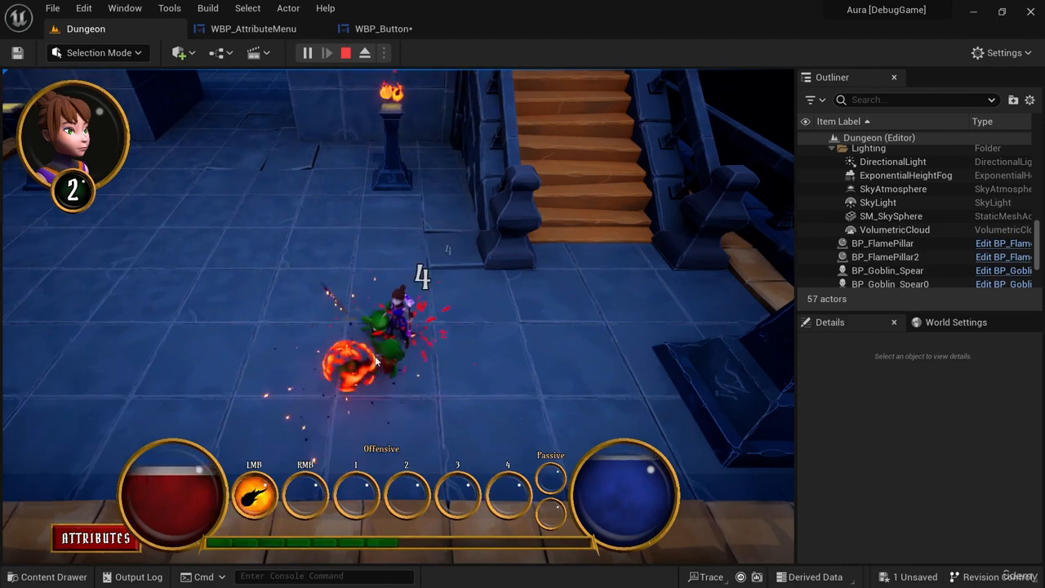
{"action": "left_click", "coordinate": [371, 359]}
{"action": "left_click", "coordinate": [373, 339]}
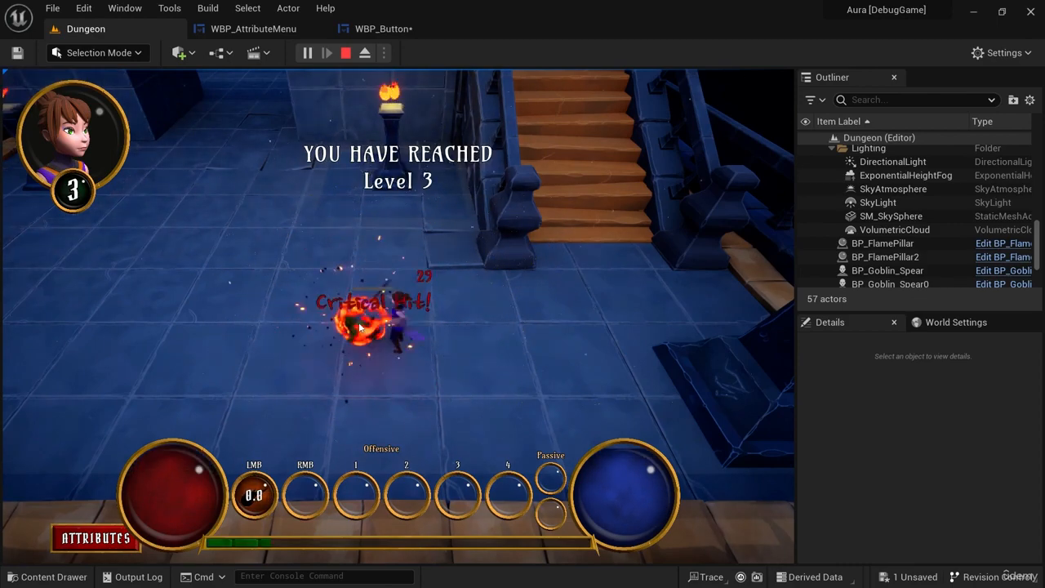
{"action": "left_click", "coordinate": [431, 331]}
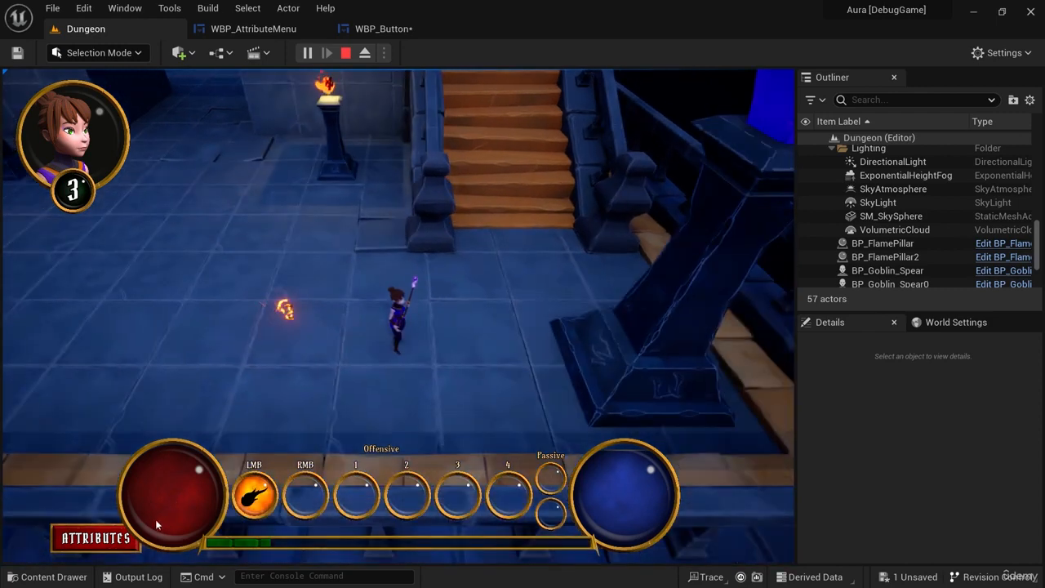
Spend the attribute point on Intelligence, close and reopen the attribute menu once more, then stop playing.
{"action": "left_click", "coordinate": [90, 539]}
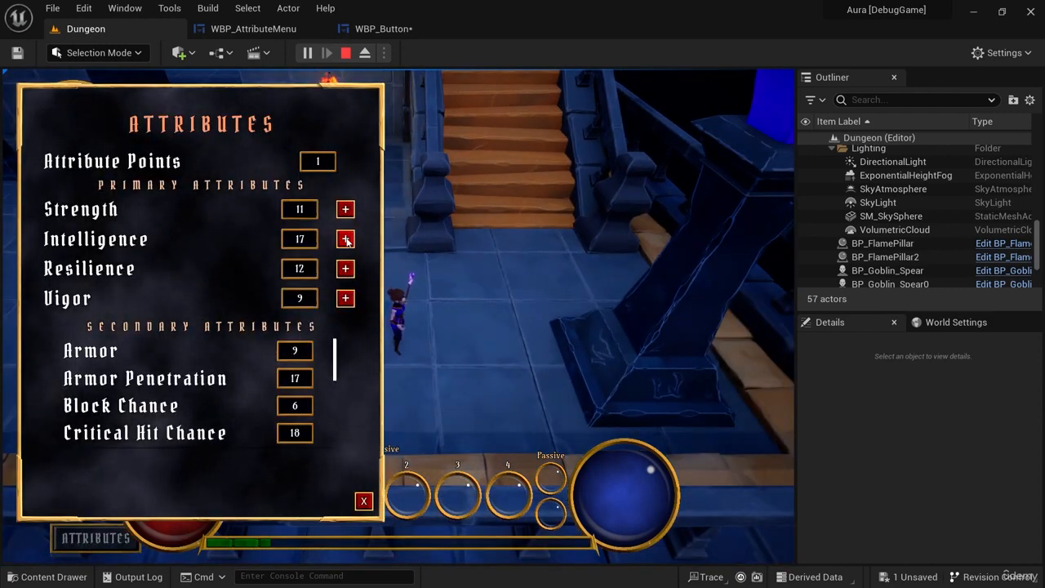
{"action": "left_click", "coordinate": [364, 500]}
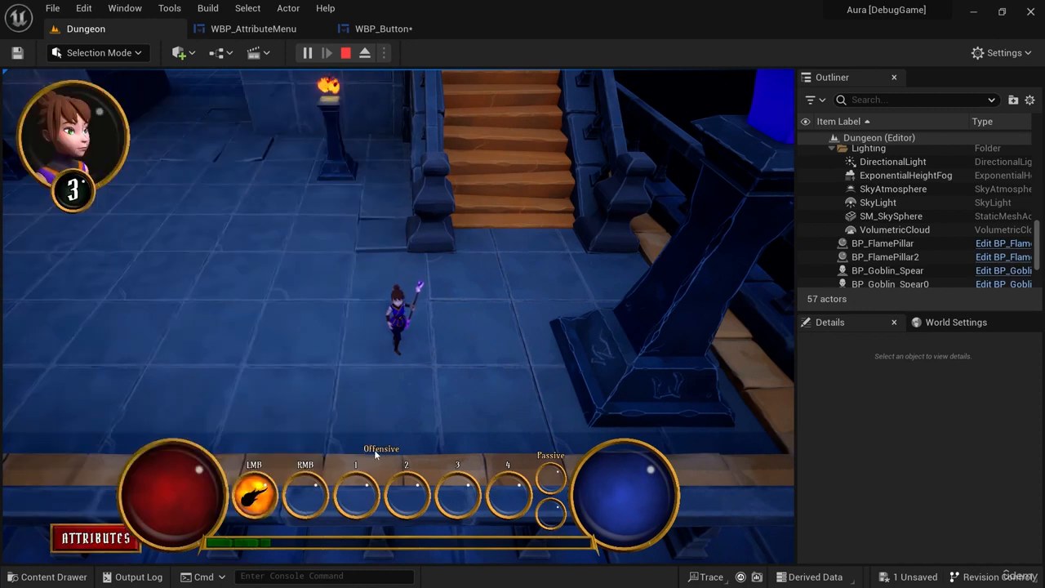
{"action": "left_click", "coordinate": [96, 539]}
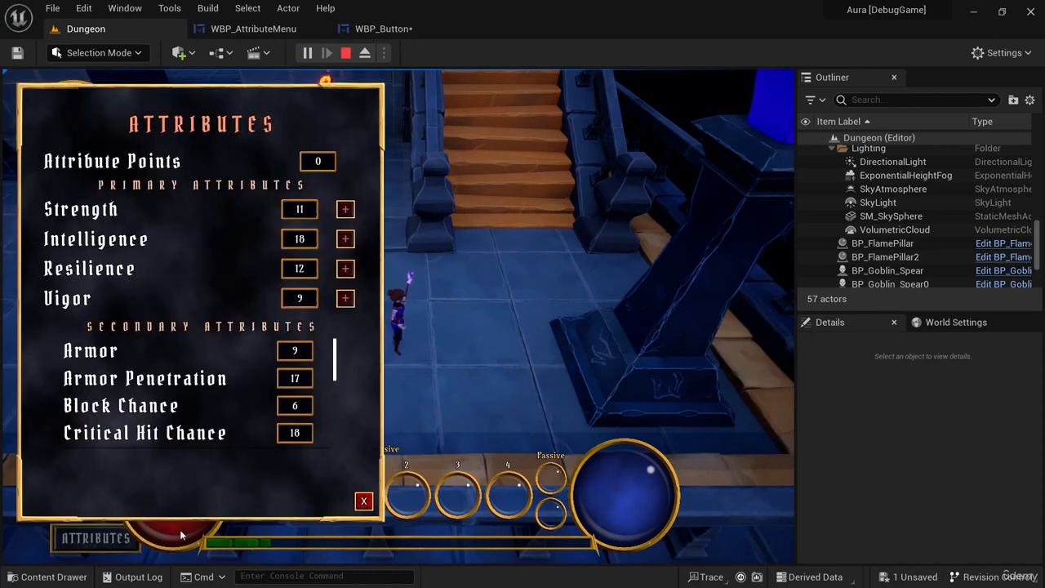
{"action": "left_click", "coordinate": [364, 500]}
{"action": "left_click", "coordinate": [345, 53]}
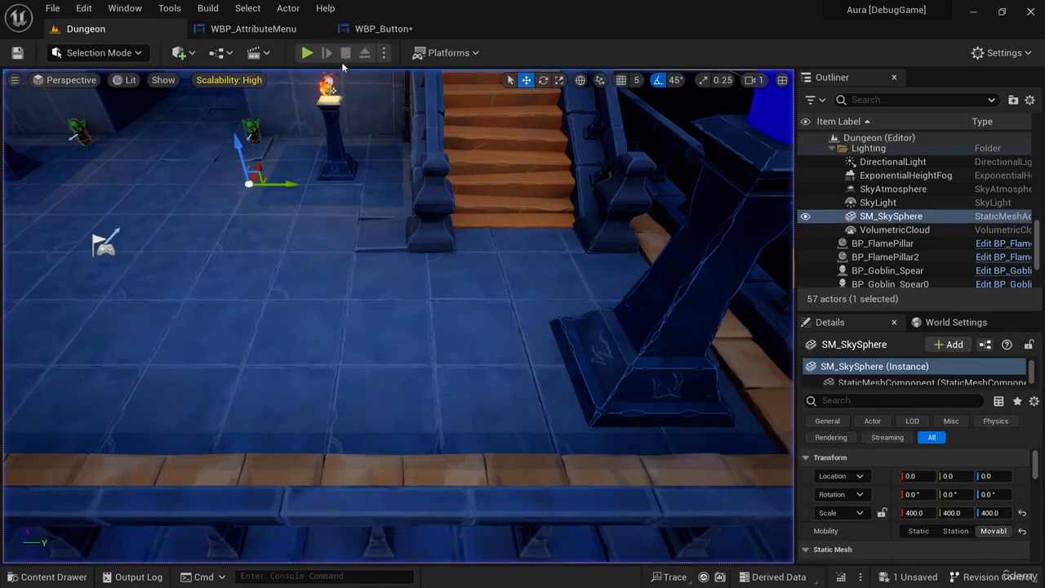
Review the On Clicked event and select the On Clicked Sound node in WBP_Button's event graph.
{"action": "left_click", "coordinate": [391, 29]}
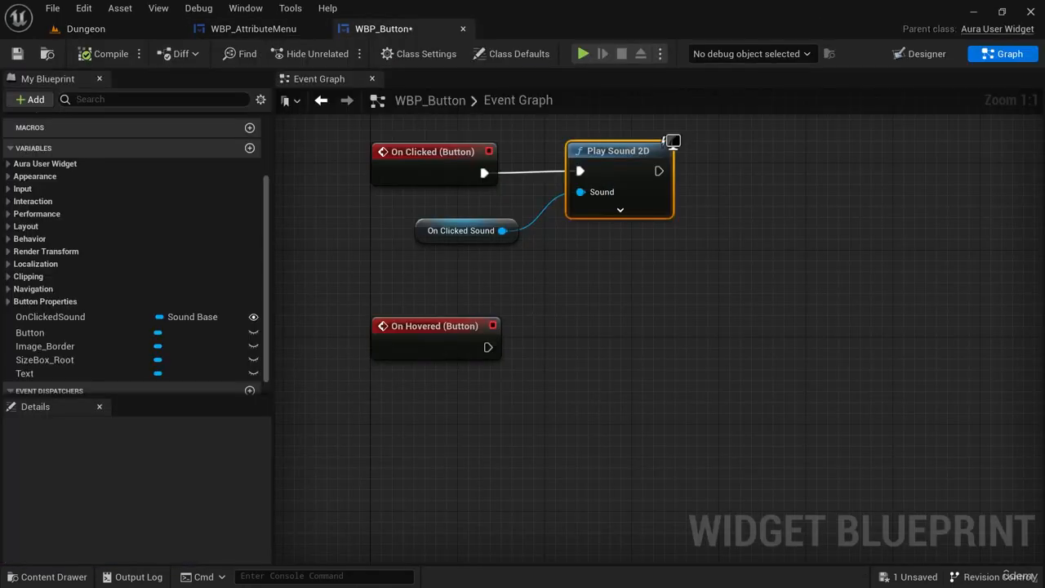
{"action": "right_click_drag", "start_coordinate": [498, 258], "coordinate": [456, 365]}
{"action": "left_click", "coordinate": [408, 261]}
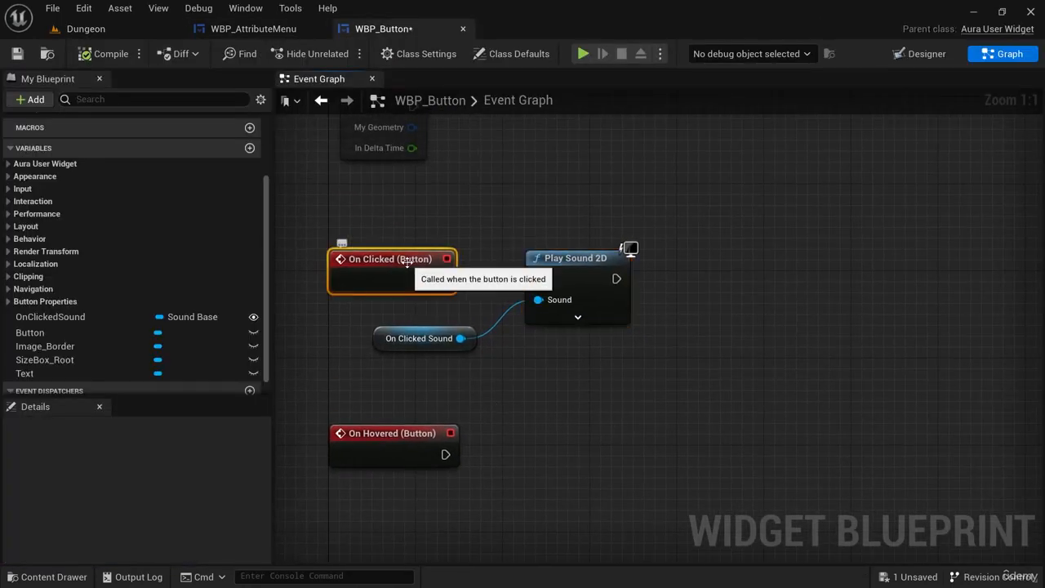
{"action": "left_click", "coordinate": [415, 337]}
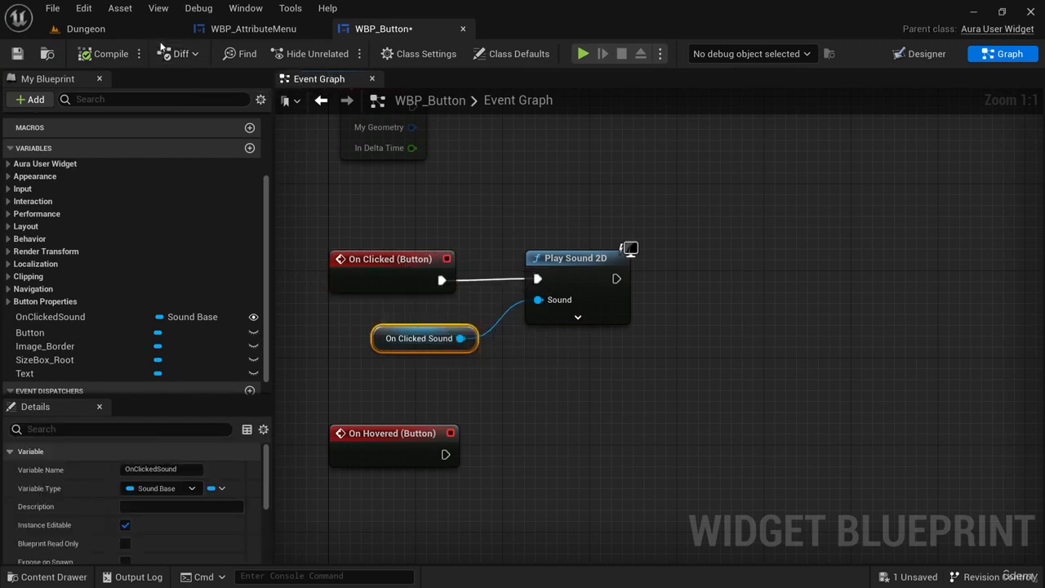
Open WBP_Overlay from the Blueprints/UI/Overlay folder, select AttributeMenuButton and filter its details by "onclicked".
{"action": "left_click", "coordinate": [82, 28]}
{"action": "key", "text": "ctrl+space"}
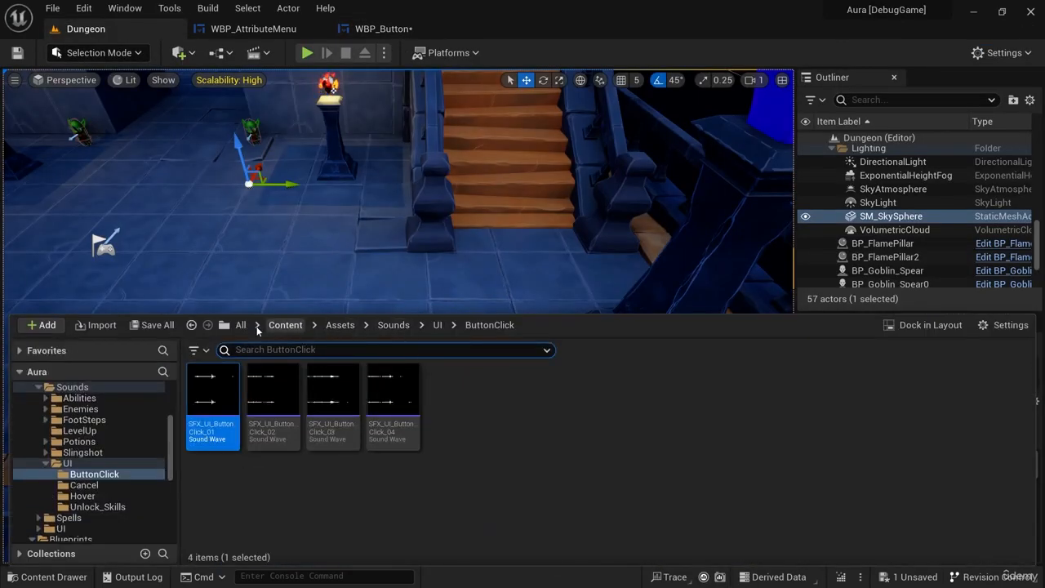
{"action": "left_click", "coordinate": [286, 326]}
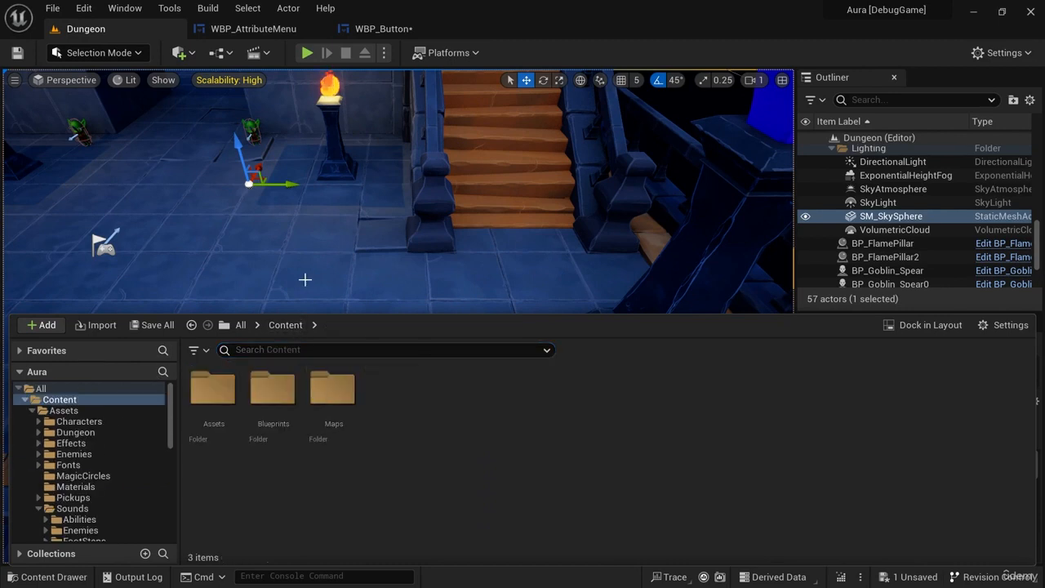
{"action": "left_click", "coordinate": [278, 406]}
{"action": "double_click", "coordinate": [278, 406]}
{"action": "double_click", "coordinate": [694, 408]}
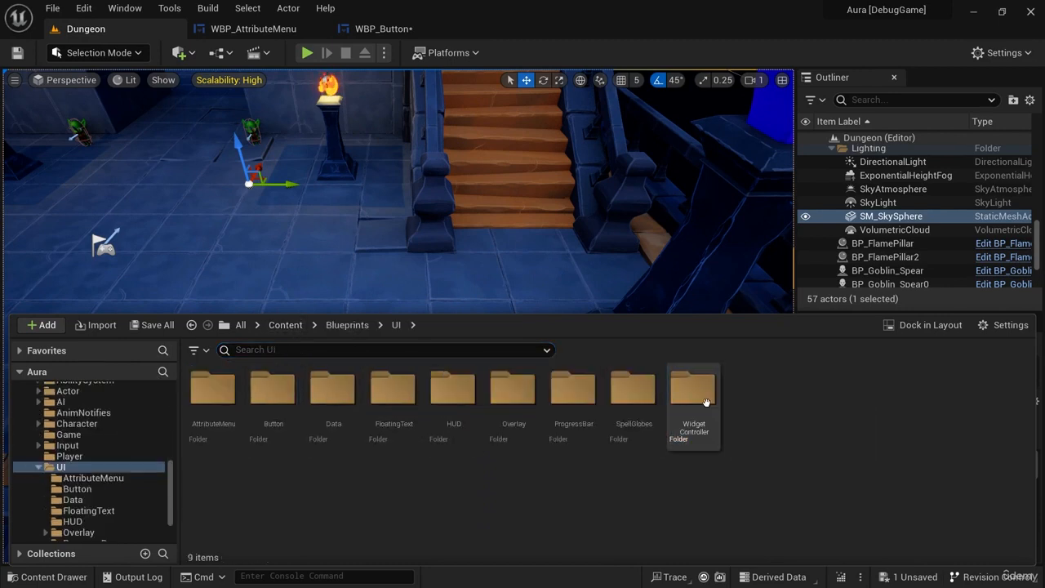
{"action": "double_click", "coordinate": [516, 408]}
{"action": "double_click", "coordinate": [265, 399]}
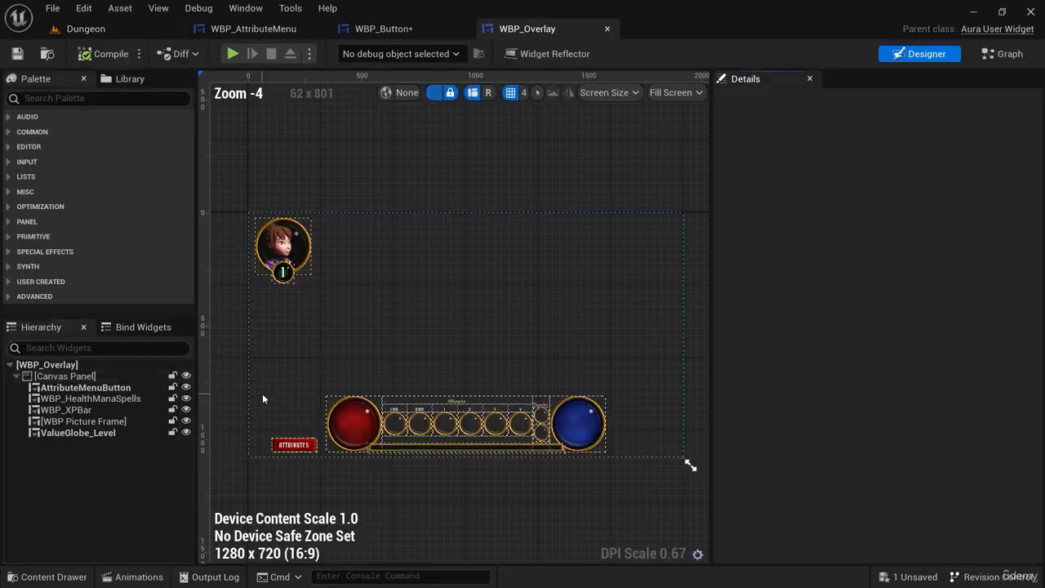
{"action": "left_click", "coordinate": [65, 389]}
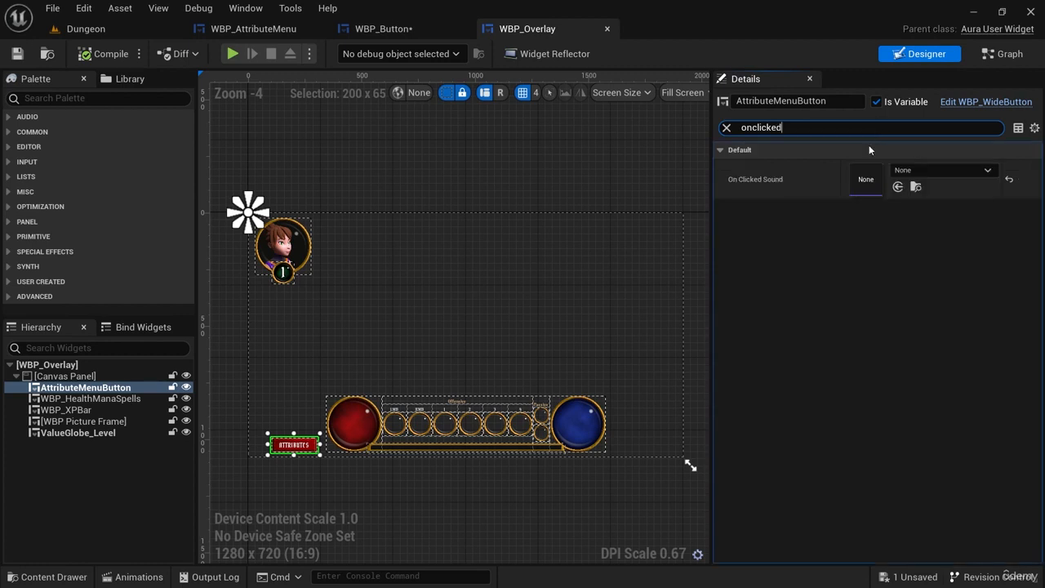
Browse from OnClickedSound's default value in WBP_Button to the ButtonClick folder and preview its SFX_UI_ButtonClick sounds for comparison.
{"action": "left_click", "coordinate": [384, 29]}
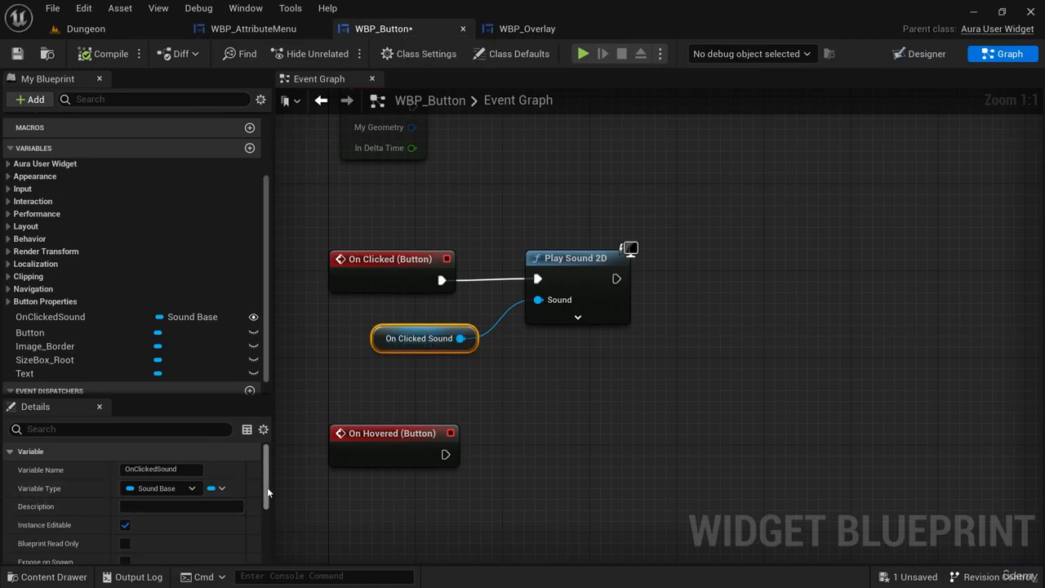
{"action": "left_click_drag", "start_coordinate": [268, 492], "coordinate": [266, 569]}
{"action": "left_click", "coordinate": [185, 553]}
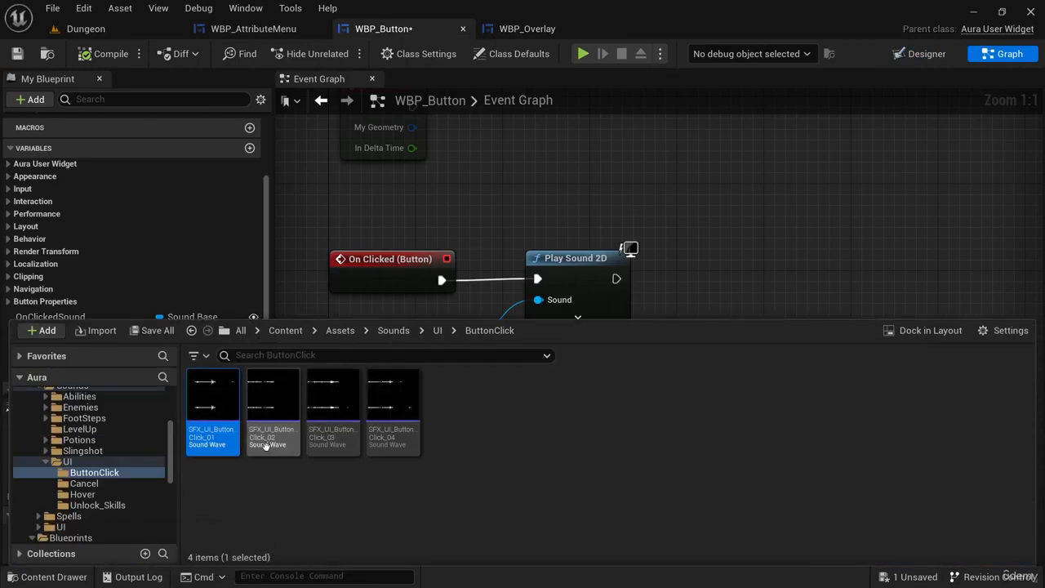
{"action": "mouse_move", "coordinate": [206, 397]}
{"action": "left_click", "coordinate": [278, 397]}
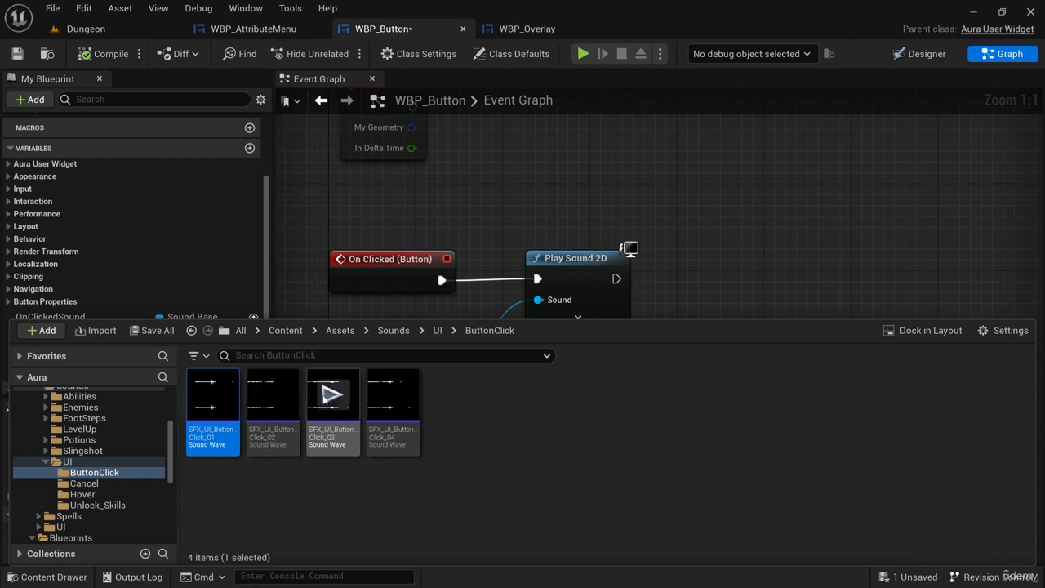
{"action": "left_click", "coordinate": [343, 398]}
{"action": "left_click", "coordinate": [387, 401]}
{"action": "left_click", "coordinate": [338, 398]}
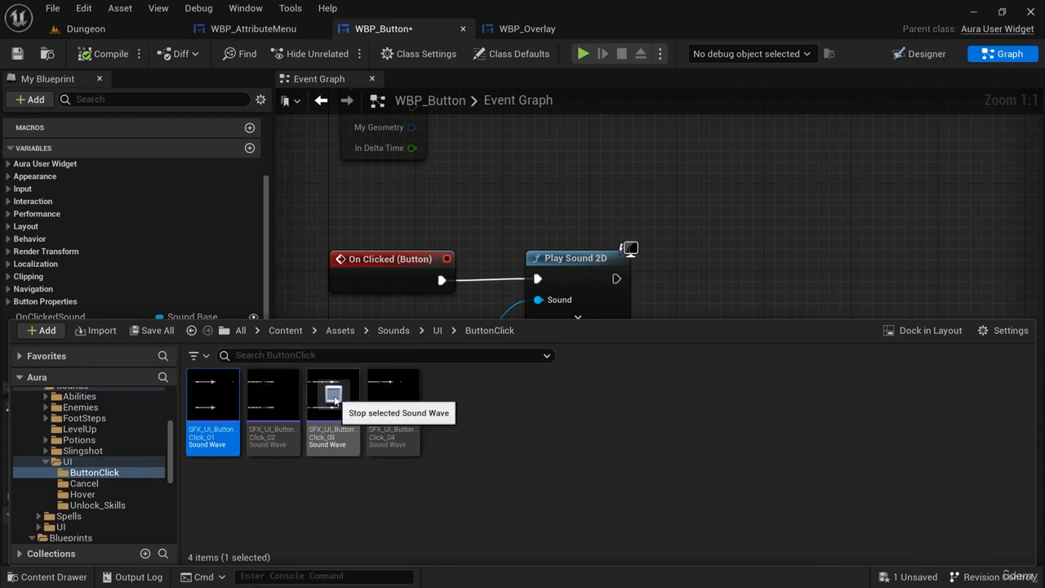
{"action": "left_click", "coordinate": [267, 399]}
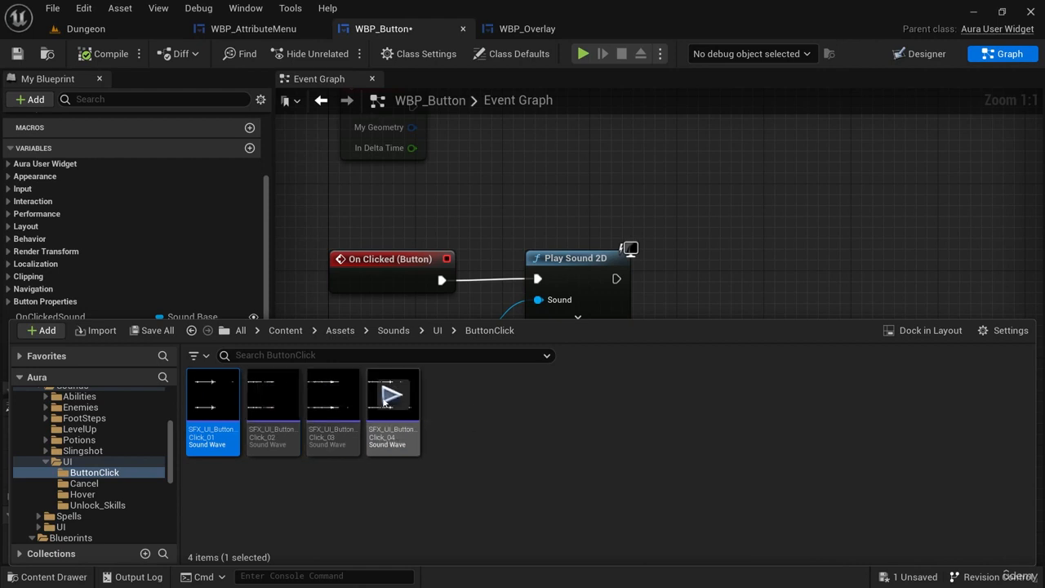
{"action": "left_click", "coordinate": [331, 395]}
{"action": "left_click", "coordinate": [273, 395]}
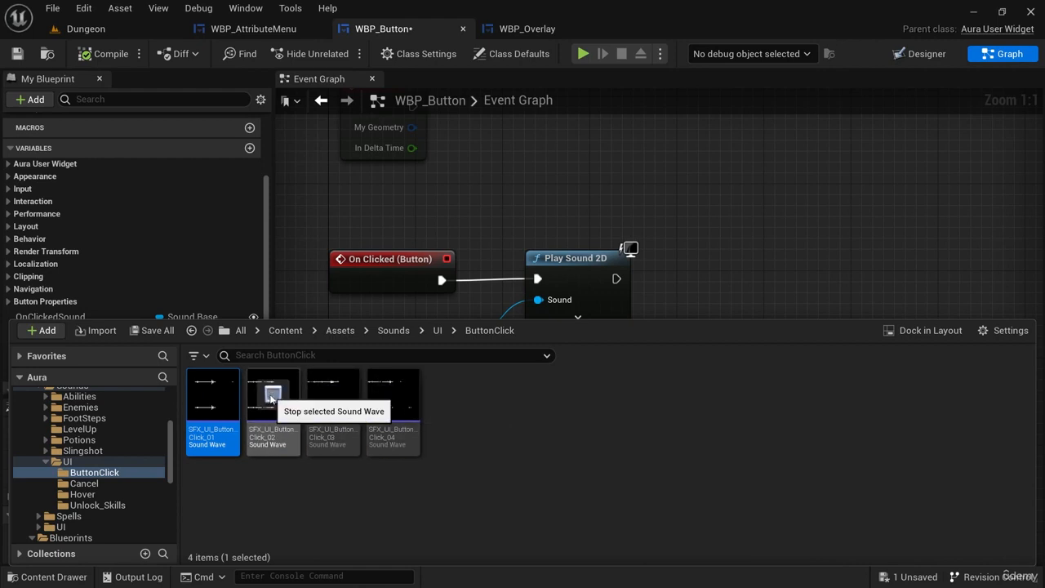
{"action": "left_click", "coordinate": [214, 397]}
Assign SFX_UI_ButtonClick_02 as the On Clicked Sound of AttributeMenuButton in WBP_Overlay.
{"action": "left_click", "coordinate": [280, 432]}
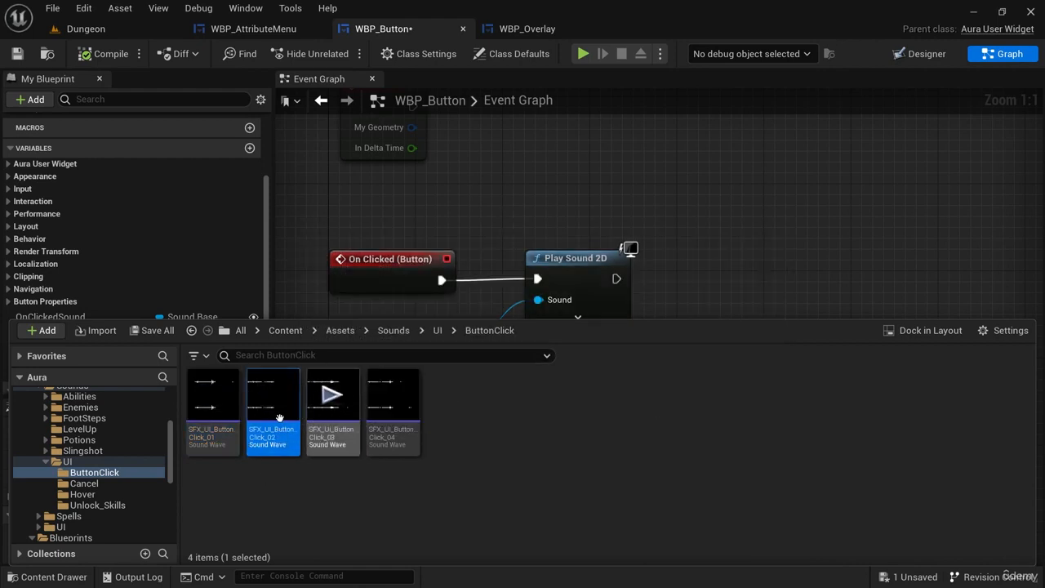
{"action": "left_click", "coordinate": [537, 31]}
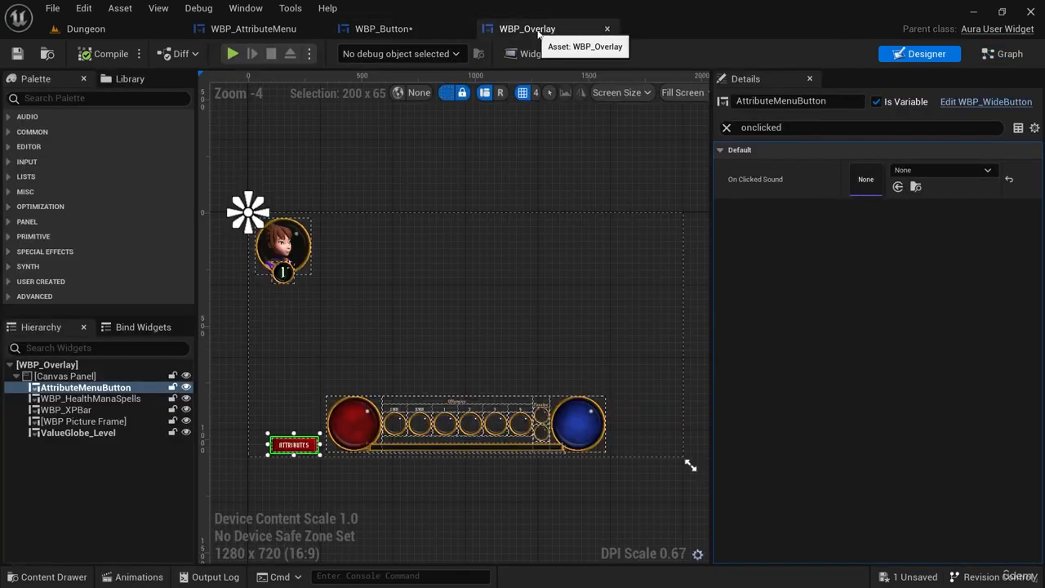
{"action": "left_click", "coordinate": [898, 187]}
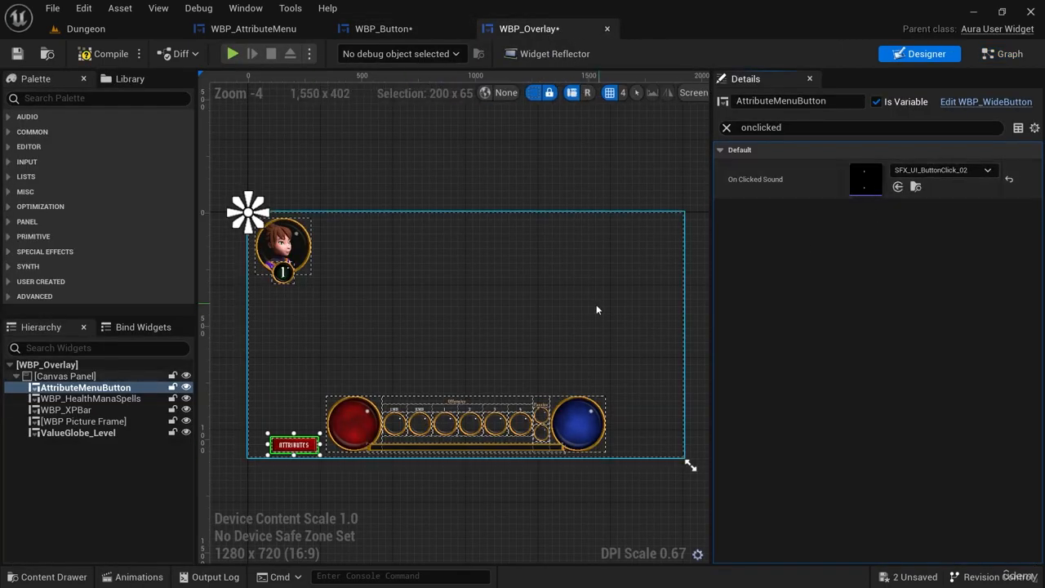
{"action": "scroll", "coordinate": [295, 449], "scroll_direction": "up", "scroll_amount": 7}
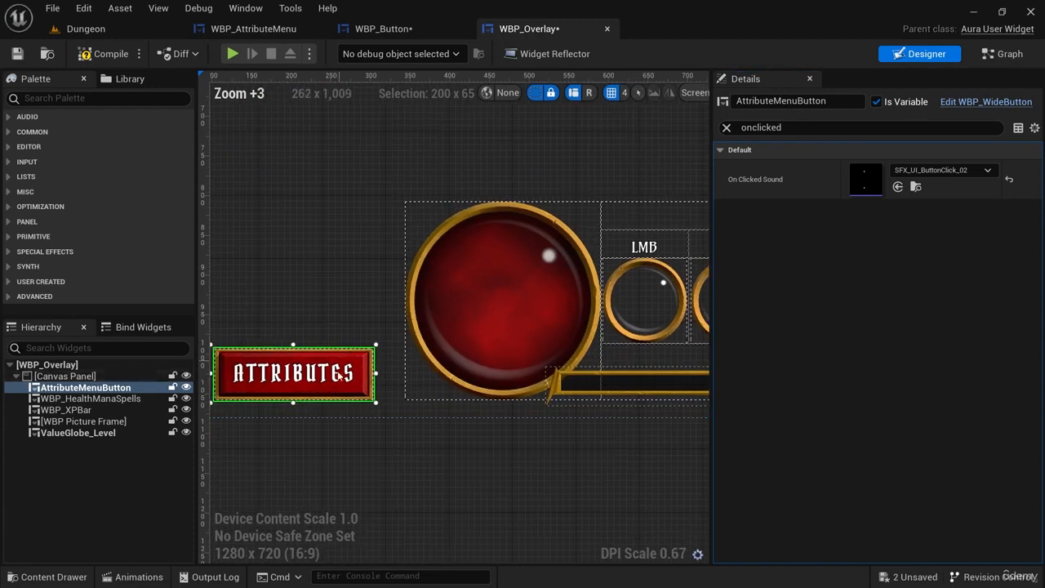
Play the Dungeon level, open and close the attribute menu twice to test the click sounds, and stop the session.
{"action": "left_click", "coordinate": [86, 28]}
{"action": "left_click", "coordinate": [306, 54]}
{"action": "left_click", "coordinate": [96, 538]}
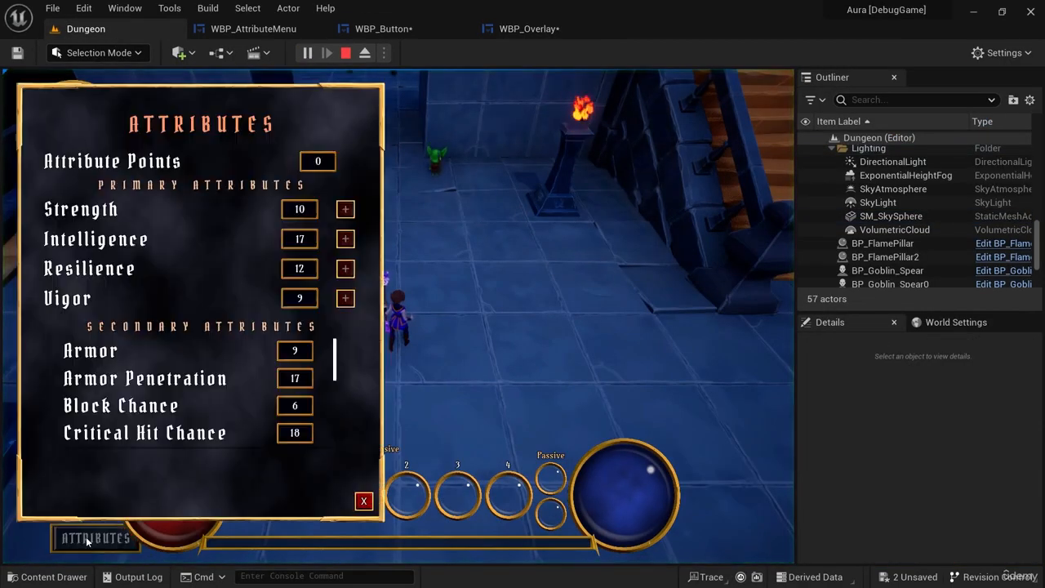
{"action": "left_click", "coordinate": [364, 501]}
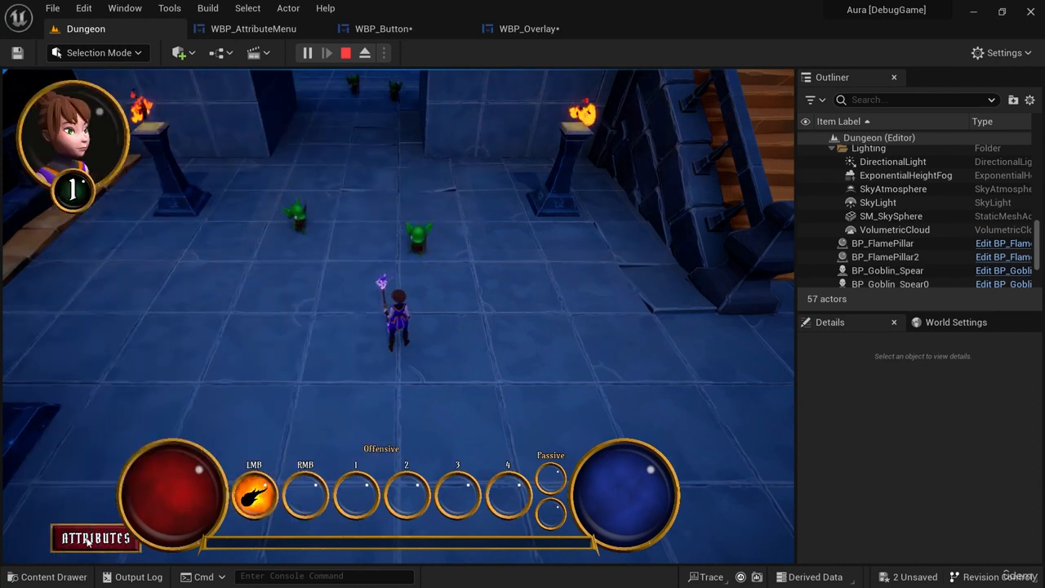
{"action": "left_click", "coordinate": [96, 538]}
{"action": "left_click", "coordinate": [364, 501]}
{"action": "left_click", "coordinate": [345, 52]}
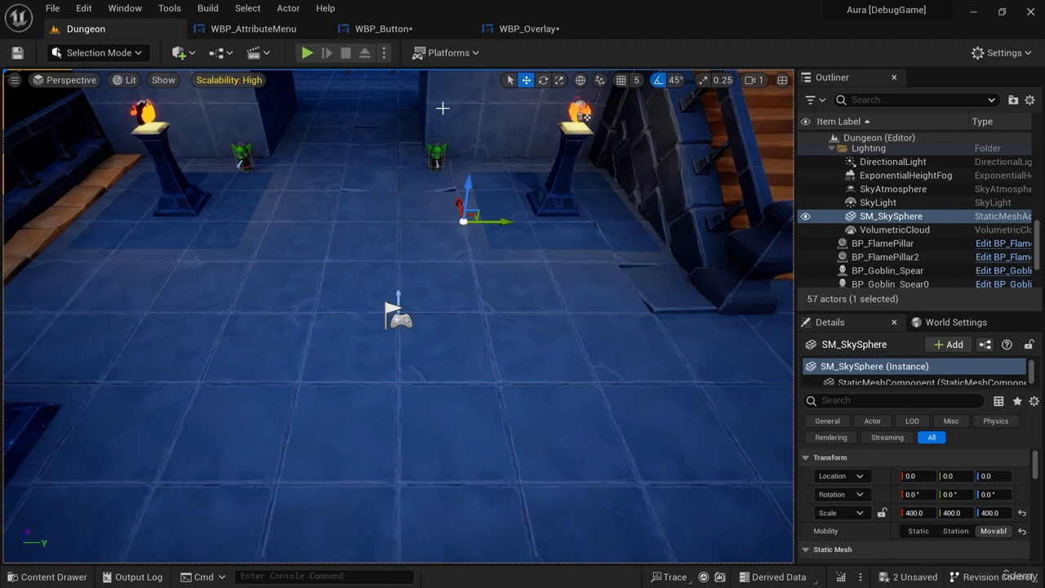
Browse from AttributeMenuButton's On Clicked Sound to the Blueprints/UI/Button folder and open WBP_WideButton.
{"action": "left_click", "coordinate": [529, 29]}
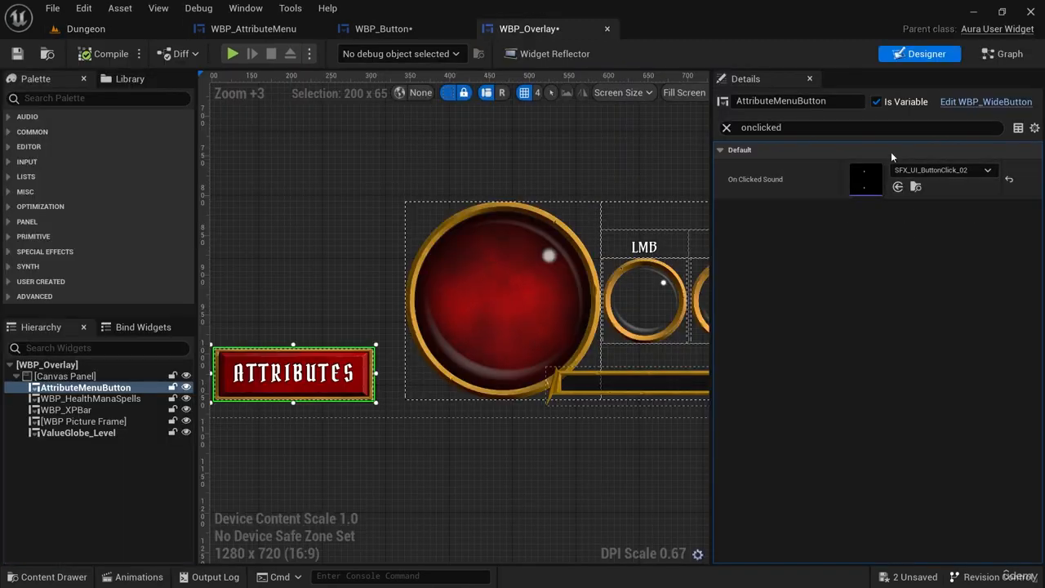
{"action": "left_click", "coordinate": [915, 187]}
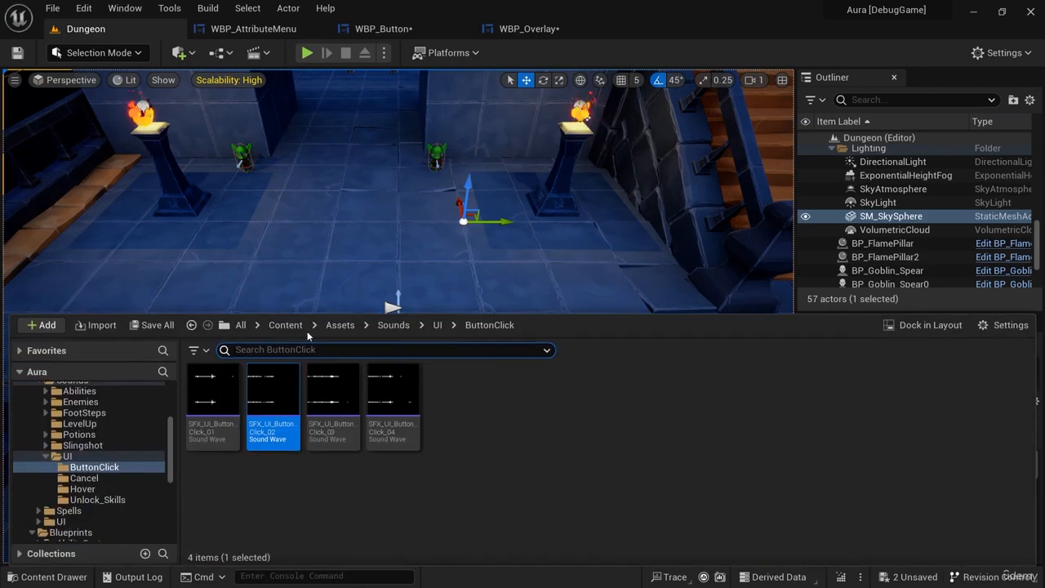
{"action": "left_click_drag", "start_coordinate": [171, 464], "coordinate": [173, 383]}
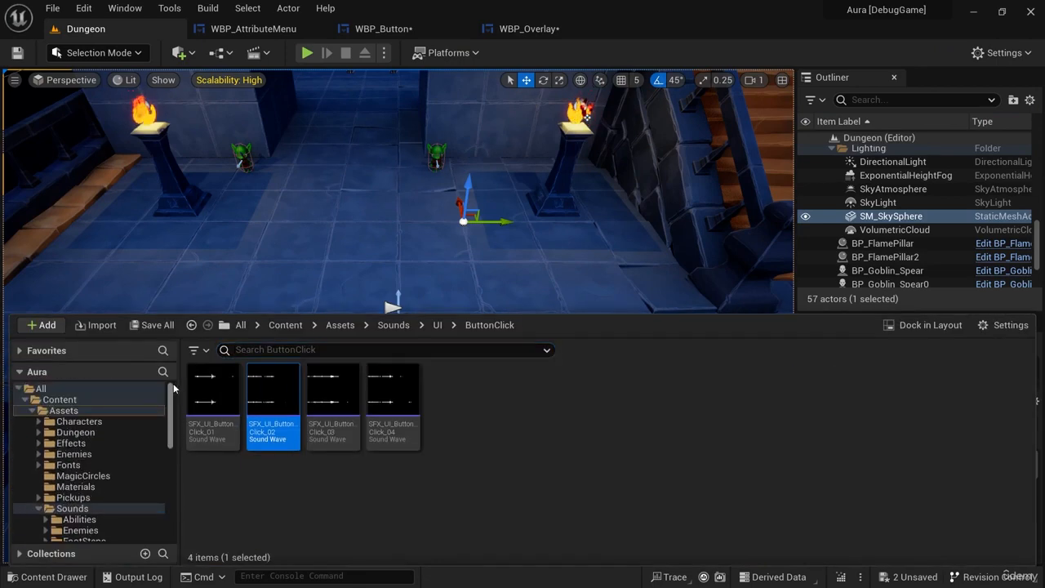
{"action": "left_click", "coordinate": [31, 412]}
{"action": "scroll", "coordinate": [93, 487], "scroll_direction": "down", "scroll_amount": 2}
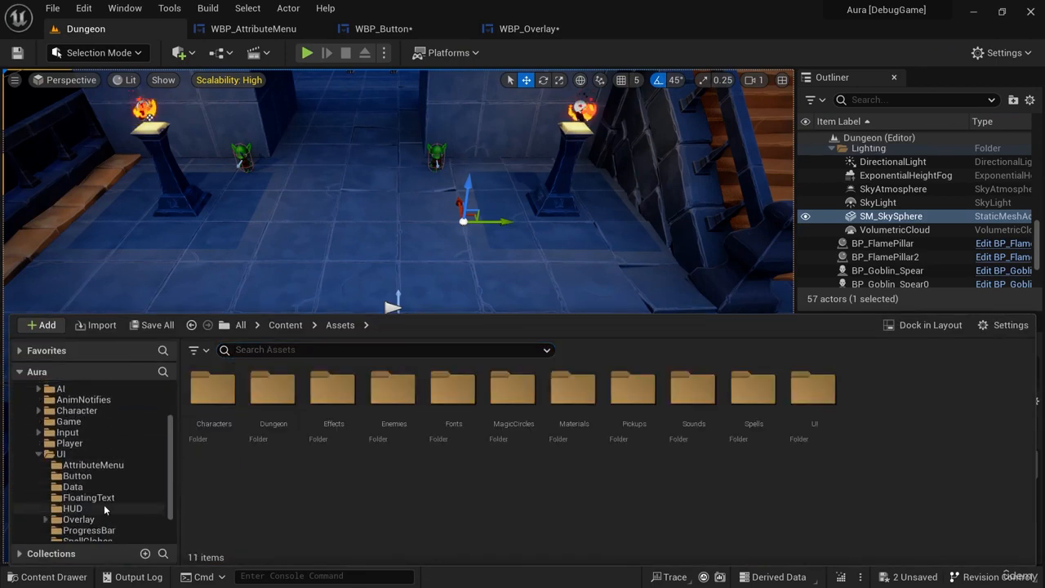
{"action": "left_click", "coordinate": [77, 476]}
{"action": "double_click", "coordinate": [272, 396]}
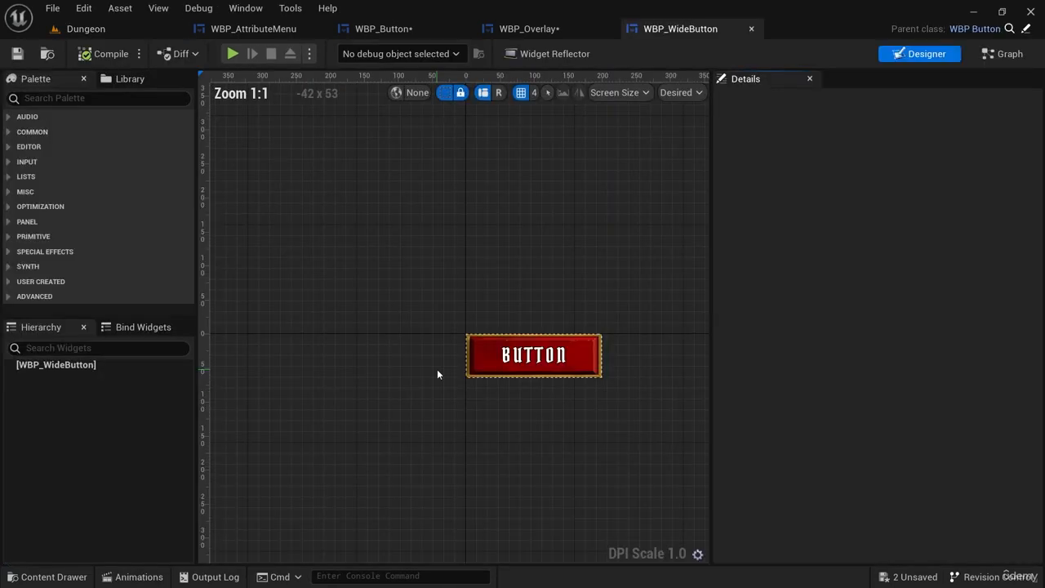
Set the default value of the inherited OnClickedSound variable in WBP_WideButton's graph to SFX_UI_ButtonClick_02.
{"action": "left_click", "coordinate": [994, 56]}
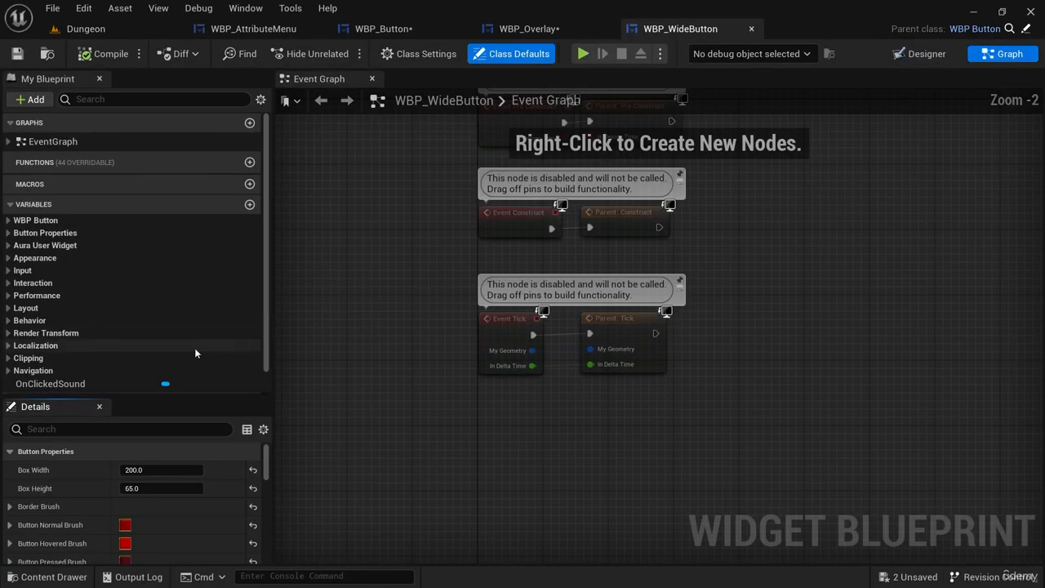
{"action": "left_click", "coordinate": [209, 384]}
{"action": "left_click_drag", "start_coordinate": [267, 485], "coordinate": [266, 546]}
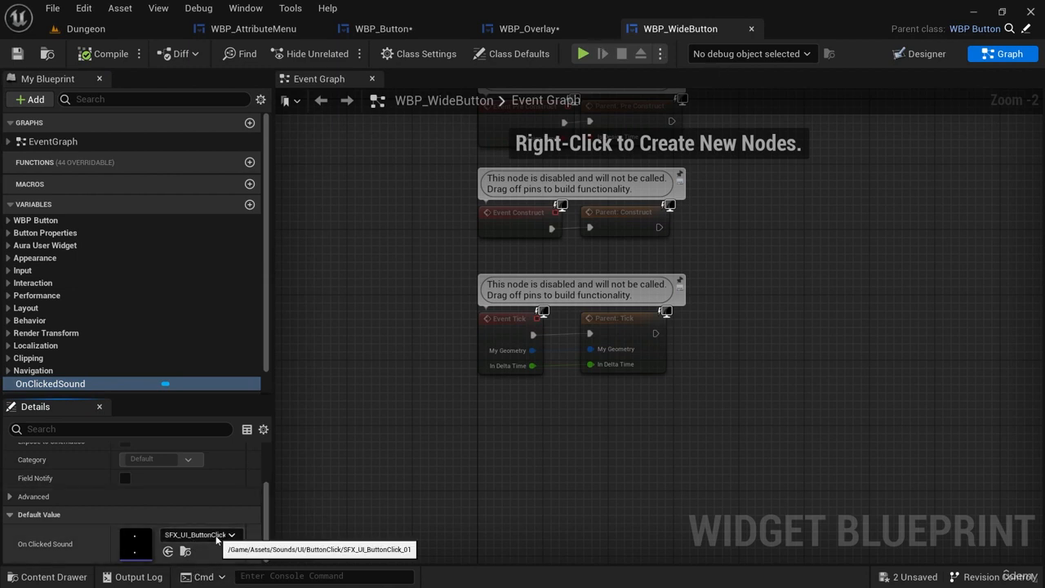
{"action": "left_click", "coordinate": [200, 535]}
{"action": "left_click", "coordinate": [288, 477]}
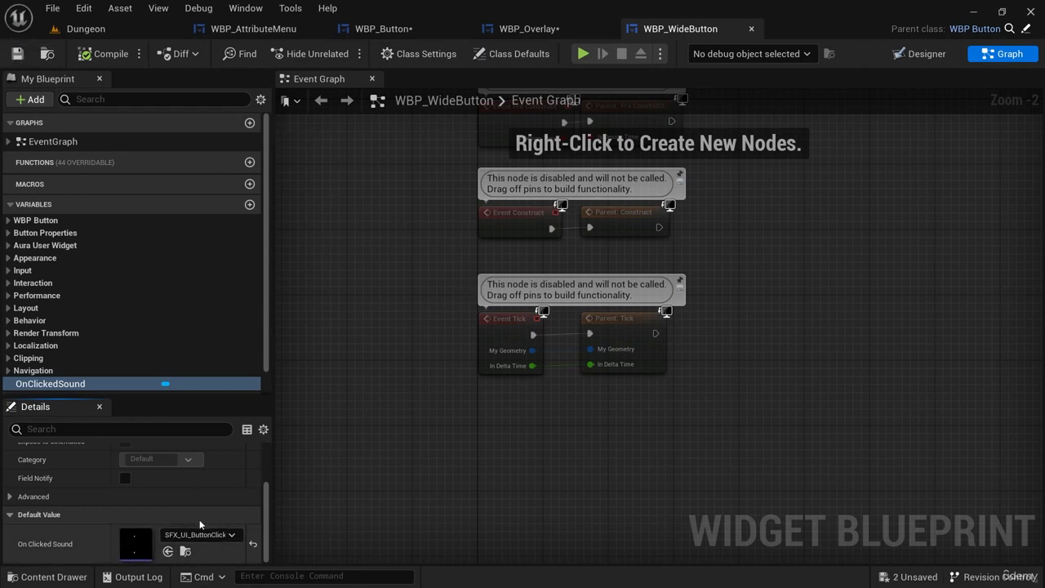
Select AttributeMenuButton in WBP_Overlay and check which On Clicked Sound it takes from WBP_WideButton.
{"action": "left_click", "coordinate": [529, 29]}
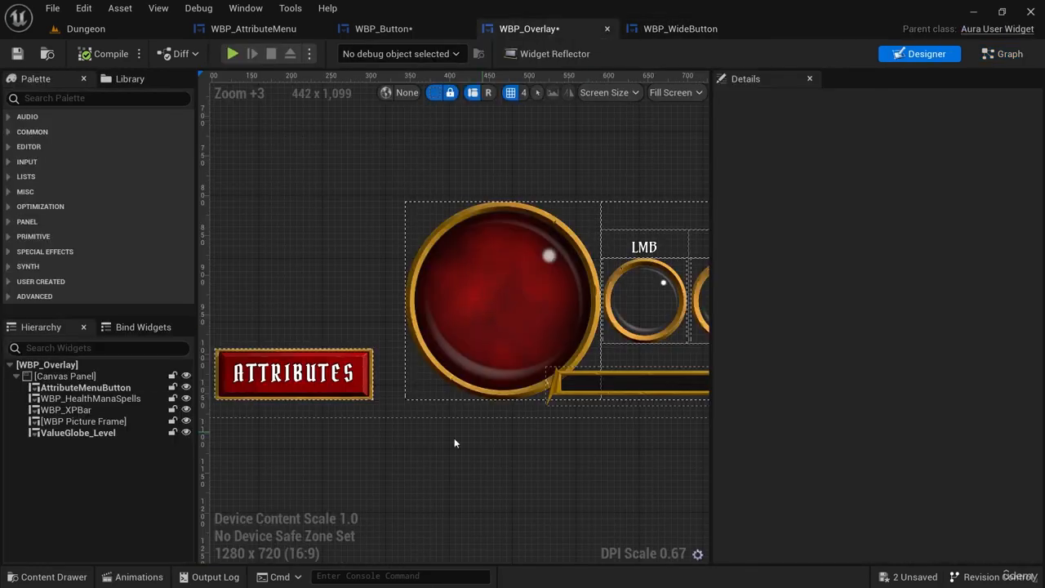
{"action": "left_click", "coordinate": [333, 393]}
{"action": "right_click_drag", "start_coordinate": [411, 485], "coordinate": [490, 485]}
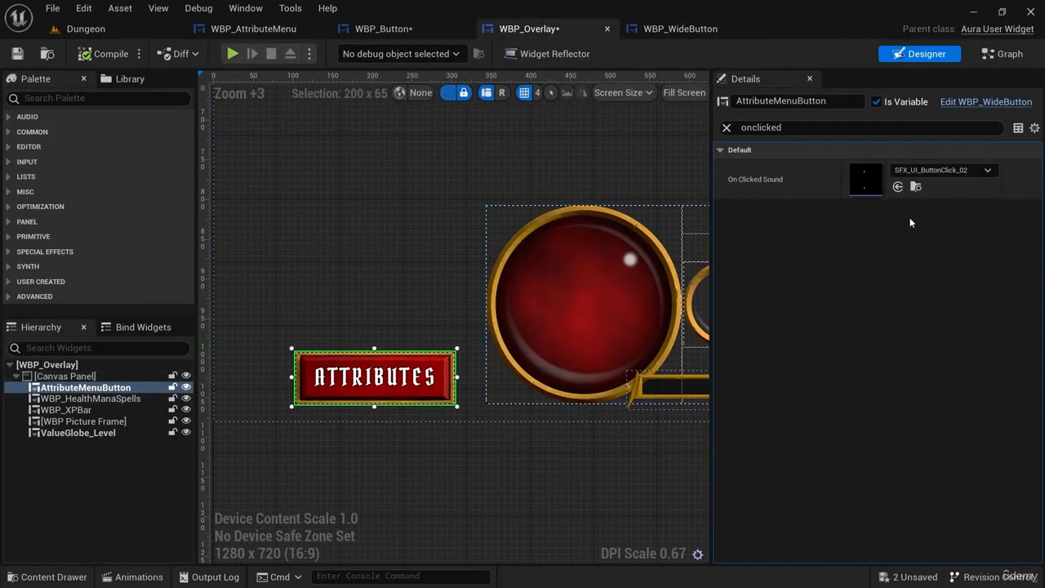
{"action": "right_click_drag", "start_coordinate": [647, 190], "coordinate": [512, 221]}
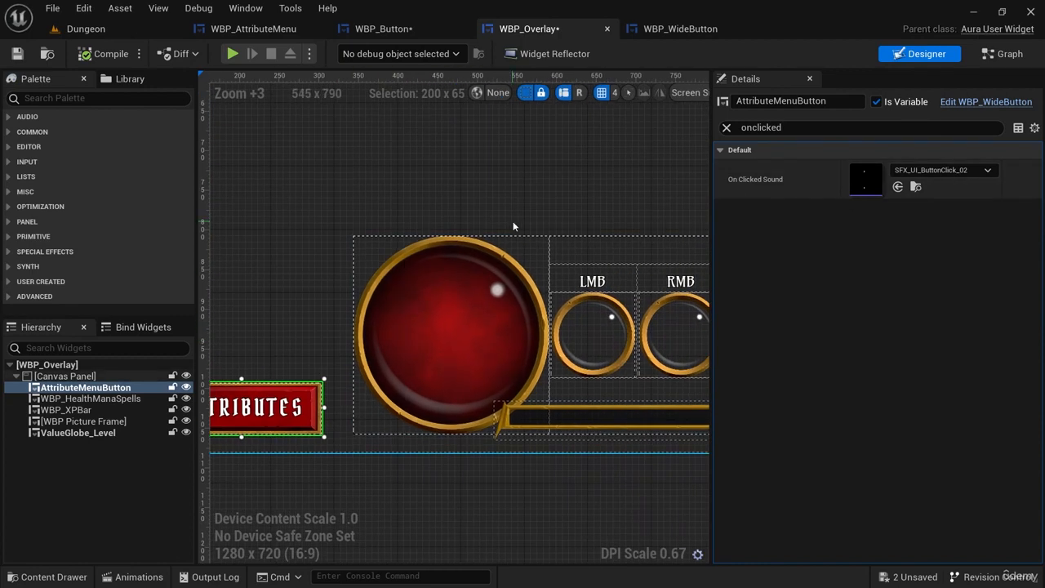
{"action": "scroll", "coordinate": [513, 221], "scroll_direction": "down", "scroll_amount": 3}
{"action": "right_click_drag", "start_coordinate": [580, 211], "coordinate": [469, 205]}
{"action": "left_click", "coordinate": [87, 29]}
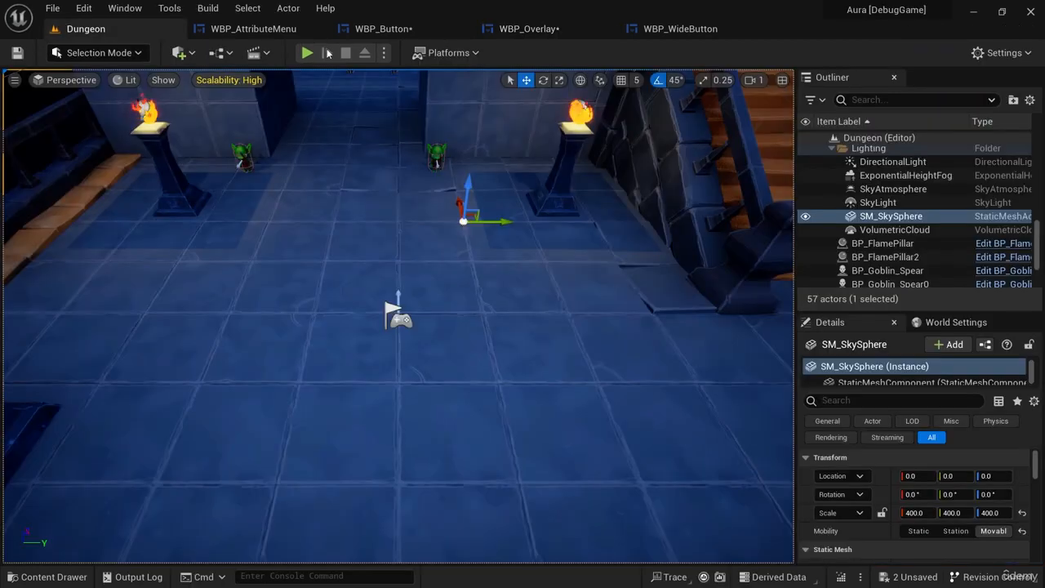
Copy the Play Sound 2D node in WBP_Button's event graph and connect the copy to the On Hovered event.
{"action": "left_click", "coordinate": [398, 32]}
{"action": "right_click_drag", "start_coordinate": [529, 428], "coordinate": [529, 316]}
{"action": "left_click", "coordinate": [609, 199]}
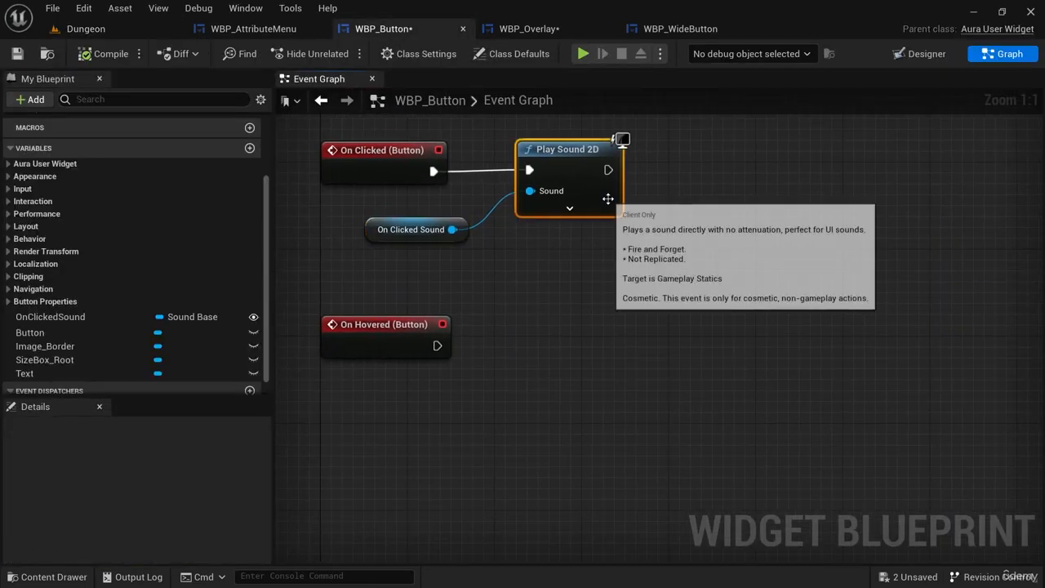
{"action": "key", "text": "ctrl+c"}
{"action": "key", "text": "ctrl+v"}
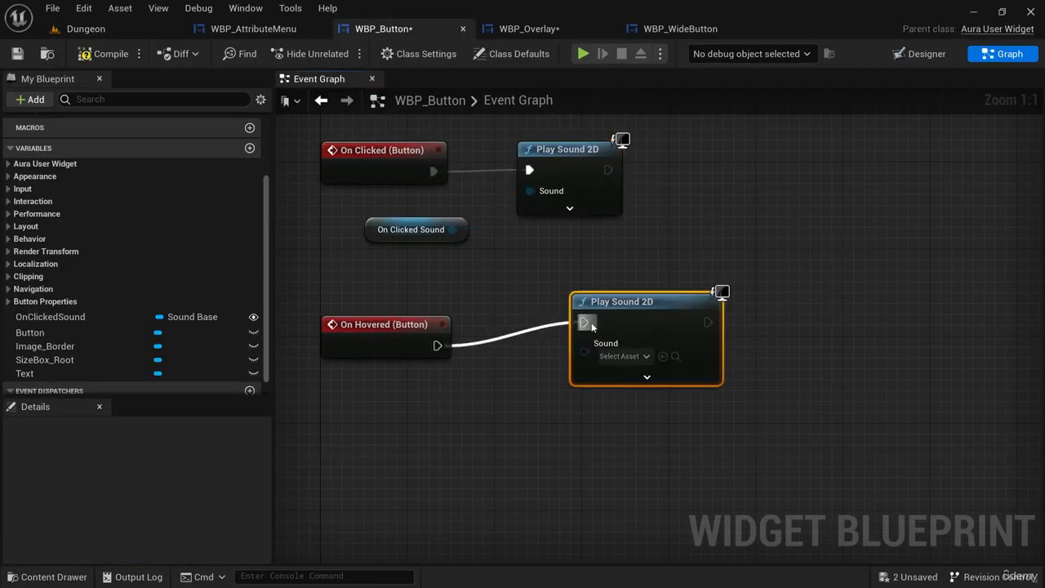
{"action": "left_click_drag", "start_coordinate": [592, 325], "coordinate": [585, 322]}
{"action": "left_click_drag", "start_coordinate": [669, 316], "coordinate": [614, 338]}
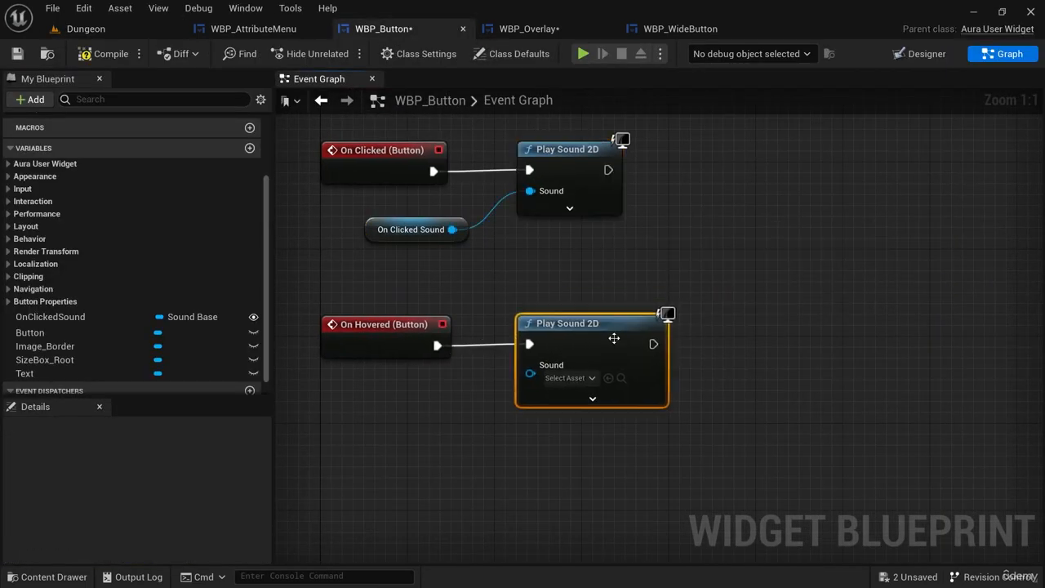
Browse to the Sounds/UI/Hover folder and preview the three SFX_UI_Hover sounds for comparison.
{"action": "left_click", "coordinate": [694, 29]}
{"action": "left_click", "coordinate": [534, 29]}
{"action": "left_click", "coordinate": [915, 186]}
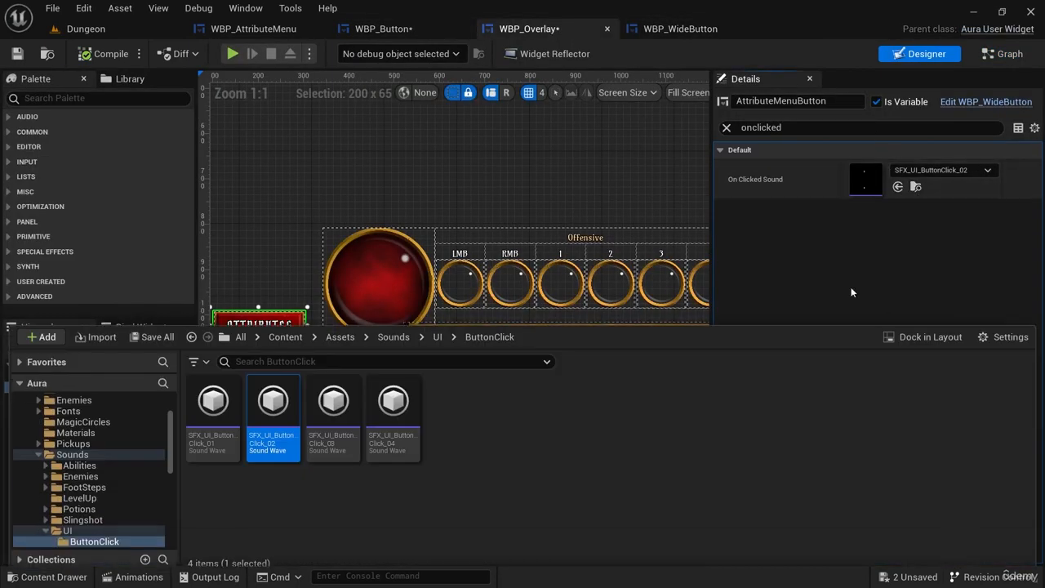
{"action": "left_click", "coordinate": [439, 331]}
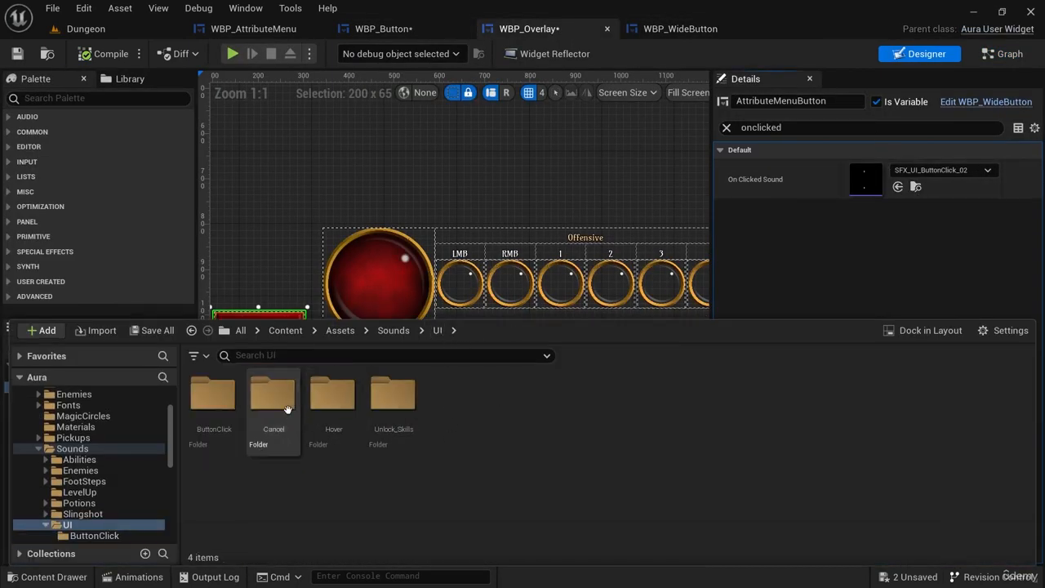
{"action": "double_click", "coordinate": [332, 396]}
{"action": "left_click", "coordinate": [214, 395]}
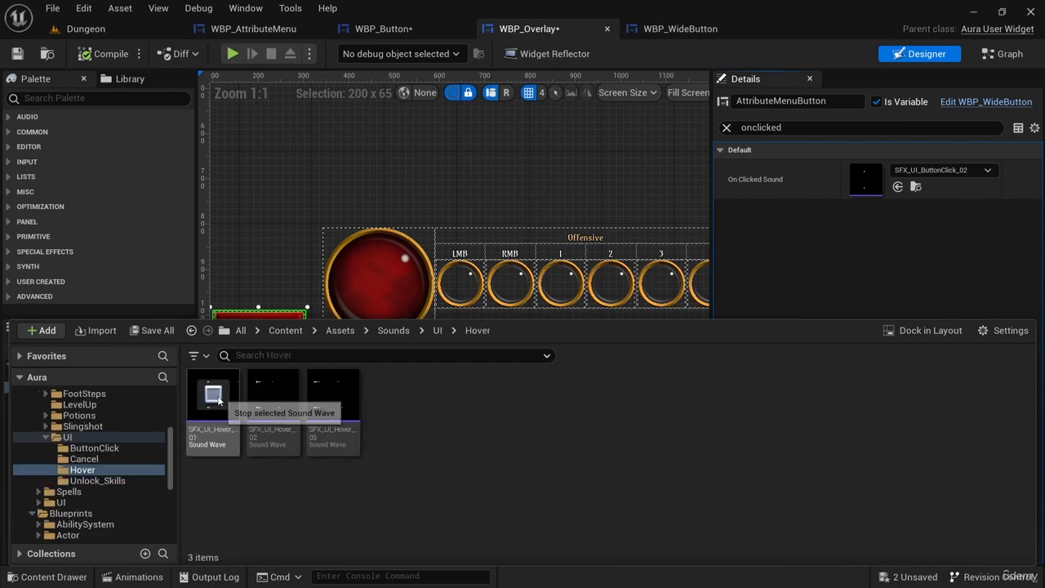
{"action": "left_click", "coordinate": [265, 396]}
{"action": "left_click", "coordinate": [325, 399]}
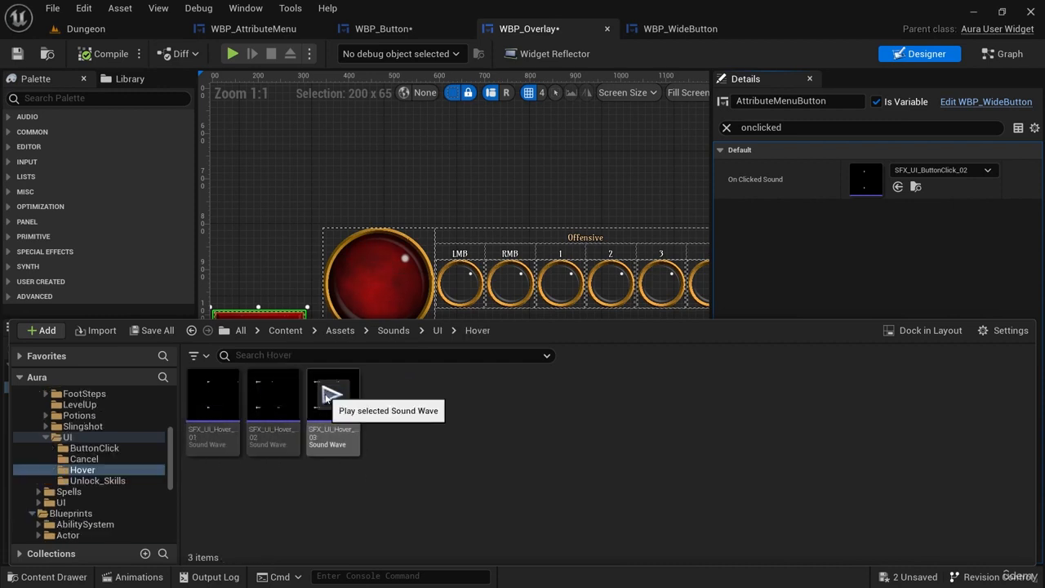
Assign SFX_UI_Hover_01 as the sound of the On Hovered Play Sound 2D node in WBP_Button.
{"action": "left_click", "coordinate": [214, 395]}
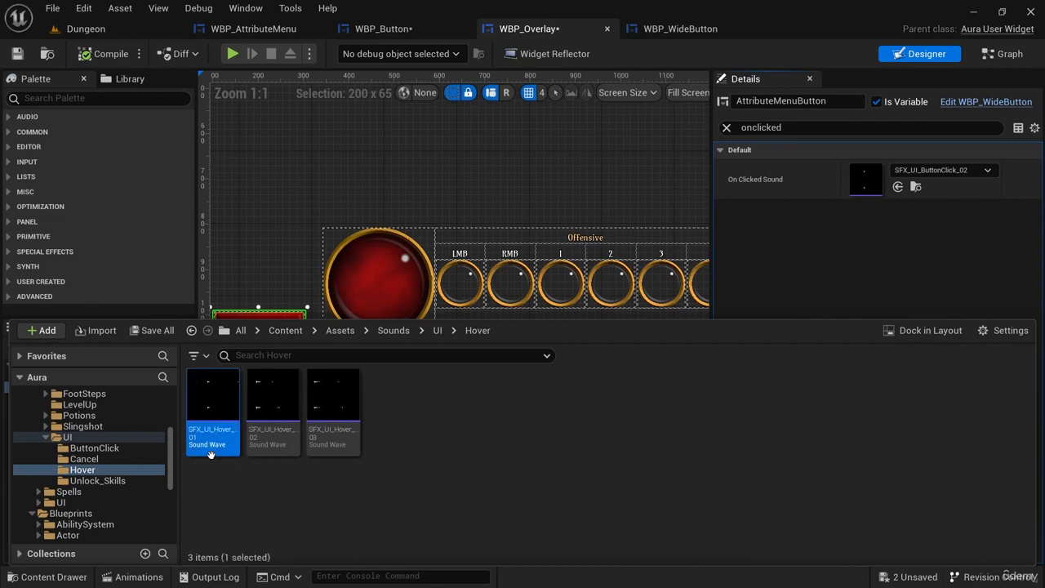
{"action": "left_click", "coordinate": [415, 31]}
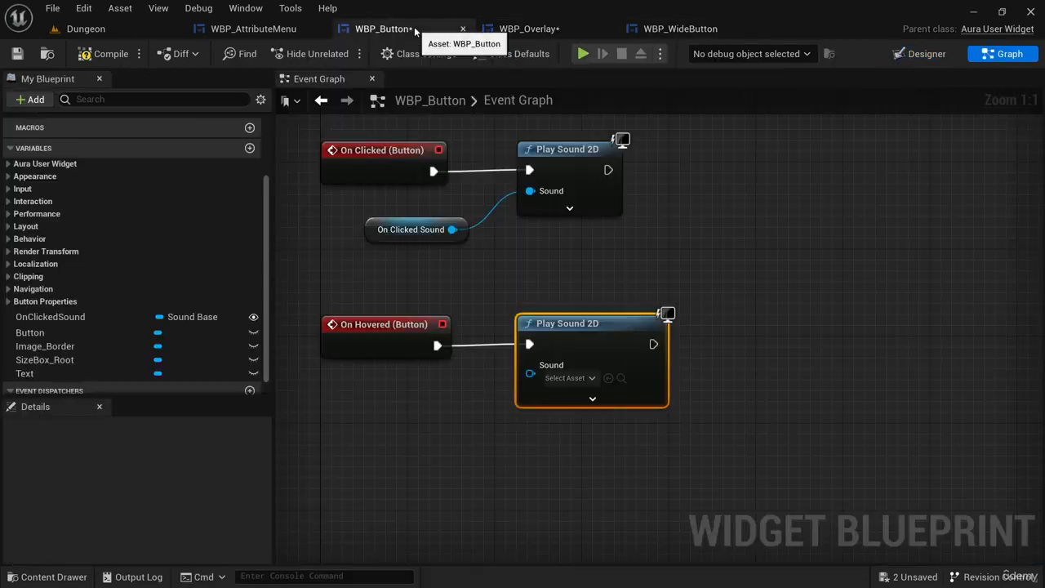
{"action": "left_click", "coordinate": [608, 378]}
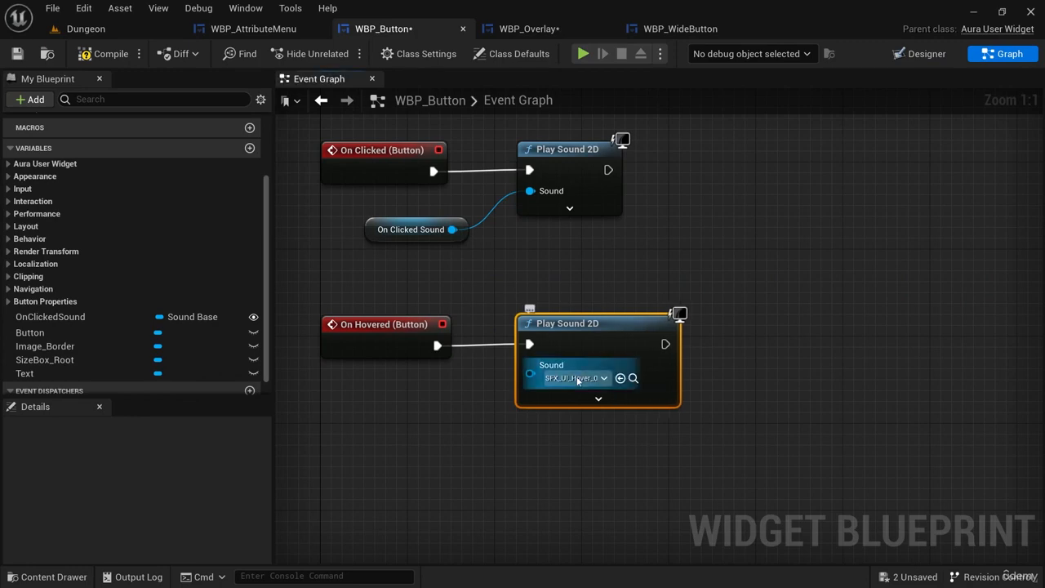
Play the Dungeon level and test the hover sounds on the attribute menu's buttons while moving the character, closing the menu at the end.
{"action": "left_click", "coordinate": [114, 29]}
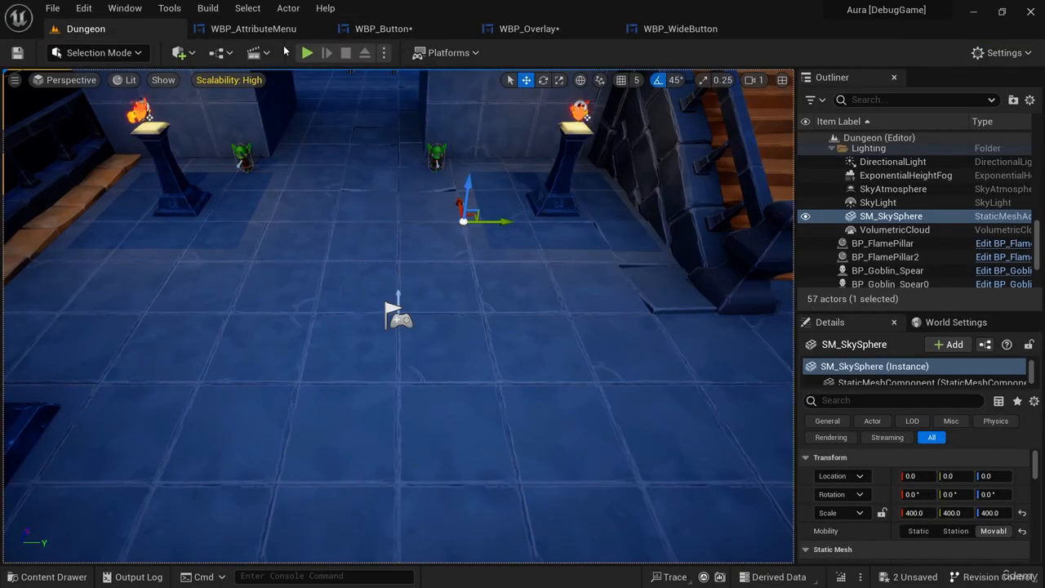
{"action": "key", "text": "alt+p"}
{"action": "left_click", "coordinate": [95, 538]}
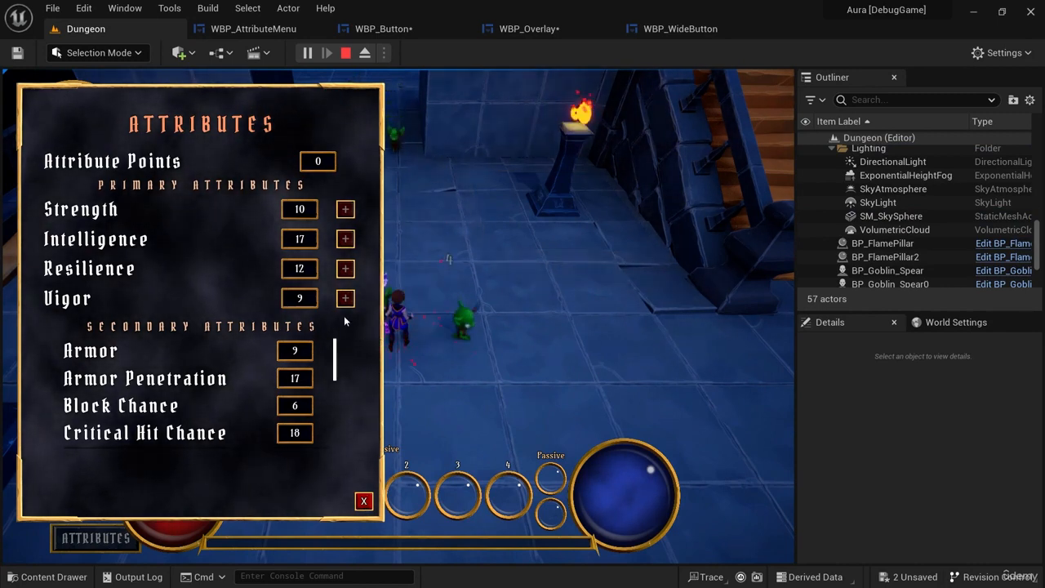
{"action": "key", "text": "a"}
{"action": "key", "text": "w"}
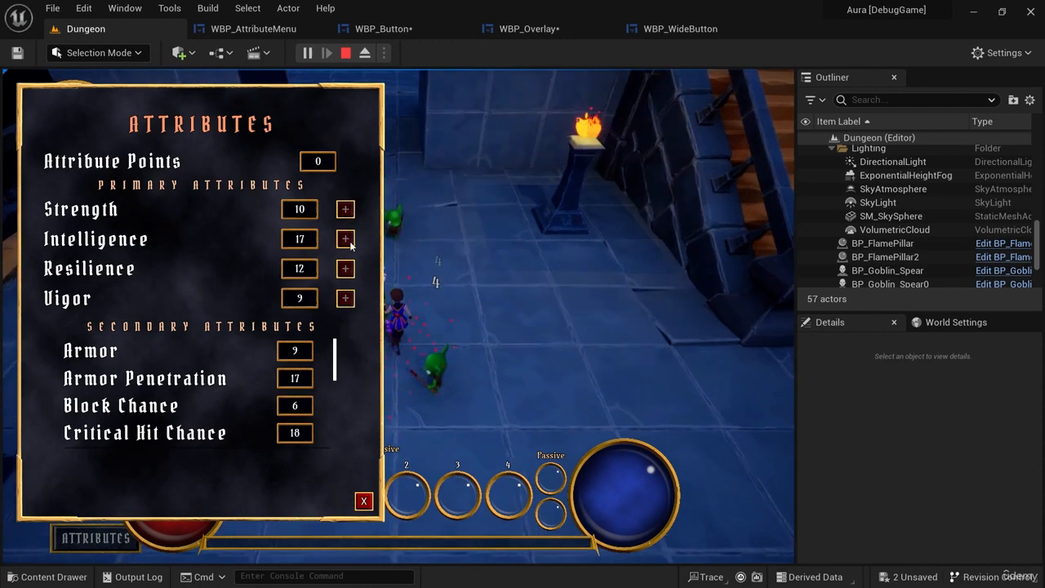
{"action": "key", "text": "a"}
{"action": "key", "text": "d"}
{"action": "key", "text": "s"}
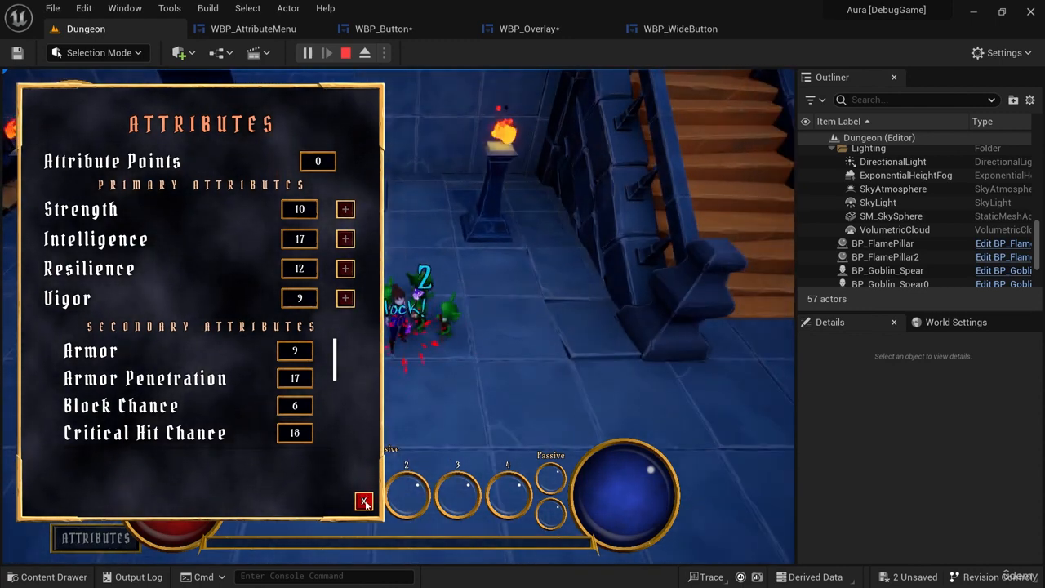
{"action": "left_click", "coordinate": [364, 501]}
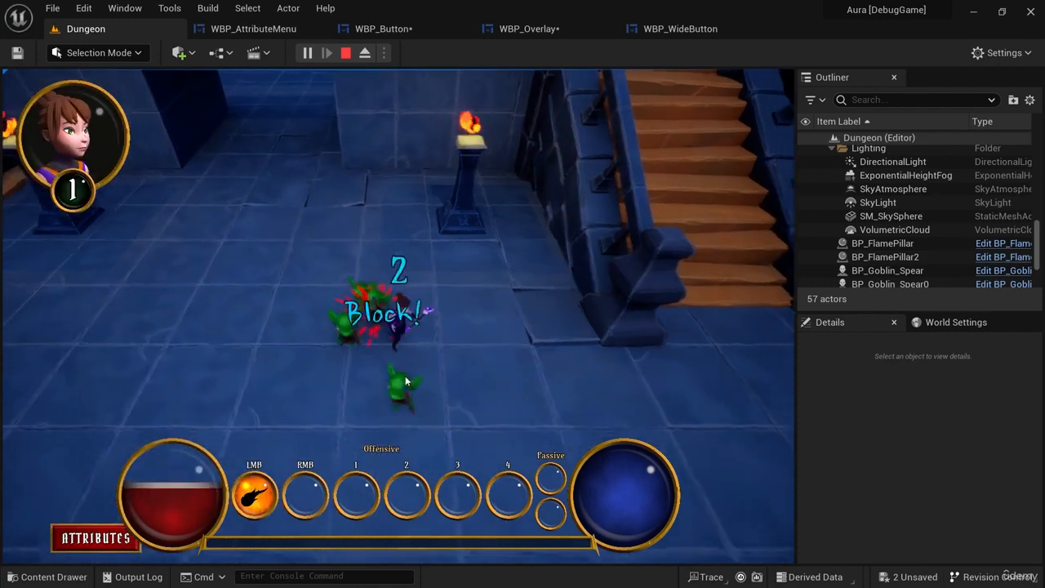
Defeat the attacking goblins with firebolts to earn attribute points, and reopen the attribute menu.
{"action": "left_click", "coordinate": [376, 374]}
{"action": "left_click", "coordinate": [367, 372]}
{"action": "left_click", "coordinate": [367, 371]}
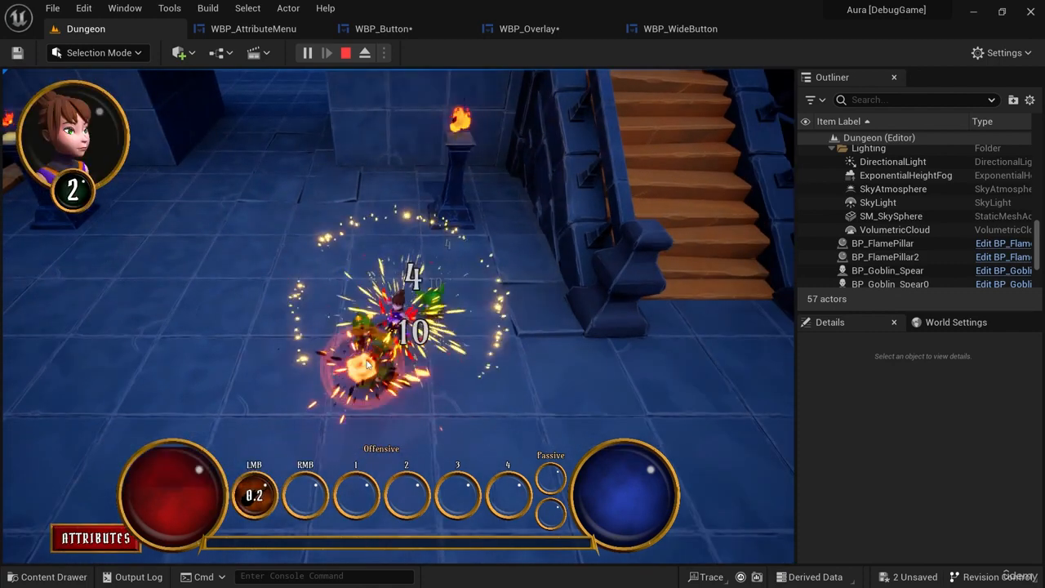
{"action": "left_click", "coordinate": [373, 320]}
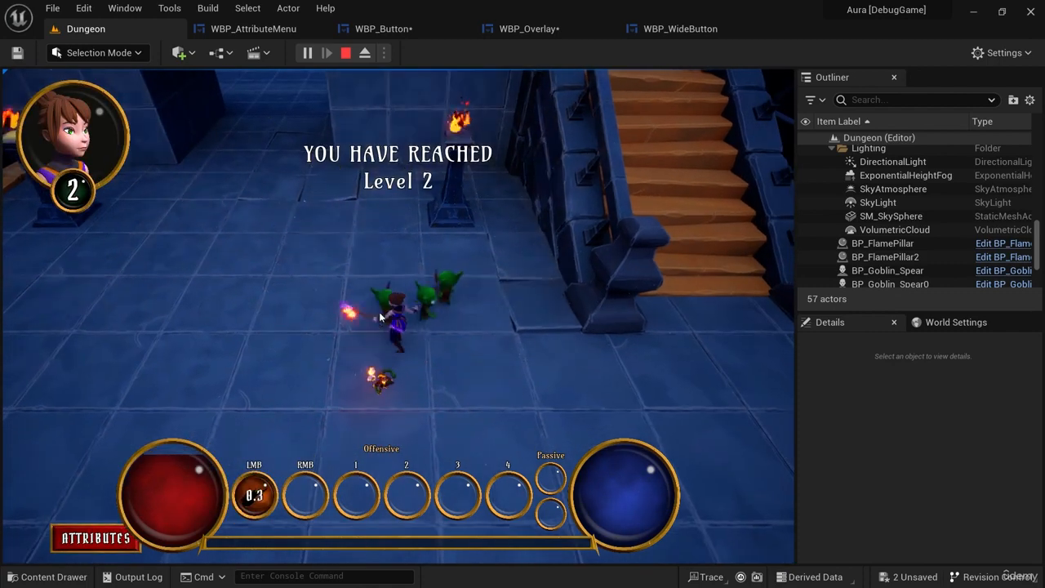
{"action": "left_click", "coordinate": [445, 313]}
{"action": "left_click", "coordinate": [446, 314]}
{"action": "left_click", "coordinate": [447, 316]}
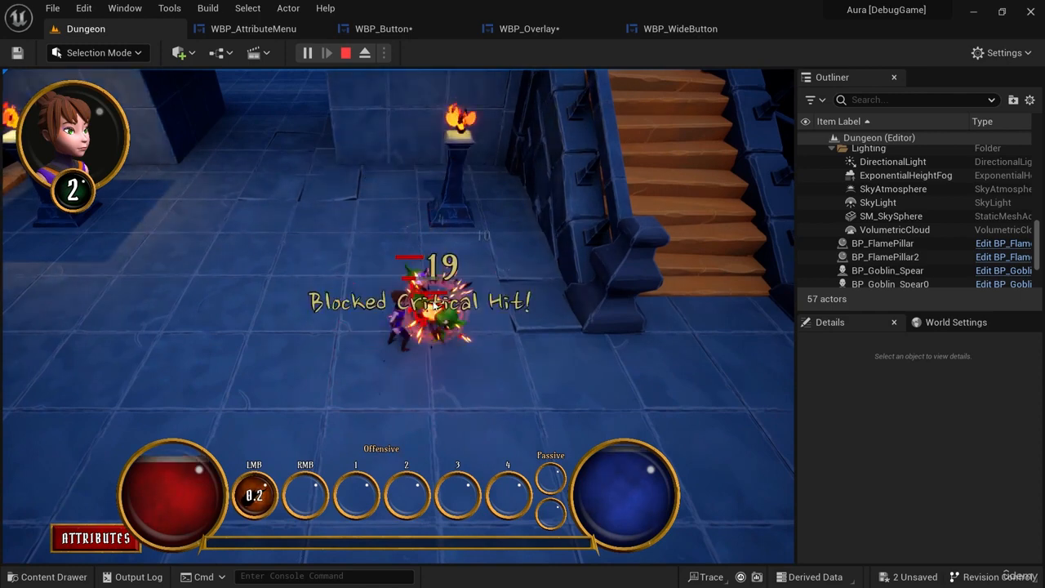
{"action": "left_click", "coordinate": [448, 320]}
{"action": "left_click", "coordinate": [448, 323]}
{"action": "left_click", "coordinate": [448, 323]}
{"action": "left_click", "coordinate": [441, 318]}
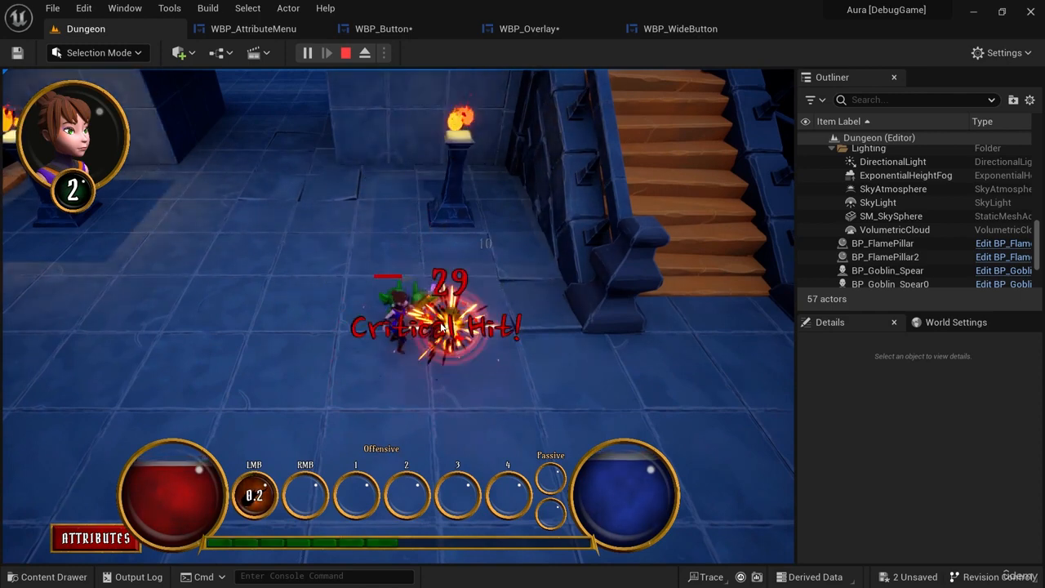
{"action": "left_click", "coordinate": [429, 312]}
{"action": "left_click", "coordinate": [415, 303]}
{"action": "left_click", "coordinate": [417, 307]}
{"action": "left_click", "coordinate": [426, 317]}
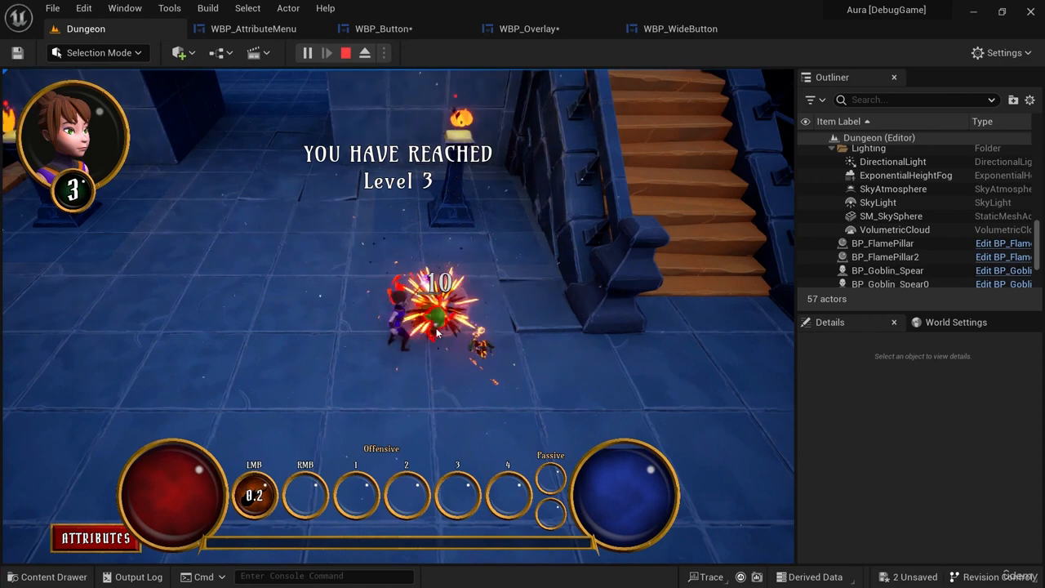
{"action": "left_click", "coordinate": [435, 328]}
{"action": "left_click", "coordinate": [439, 336]}
{"action": "left_click", "coordinate": [382, 390]}
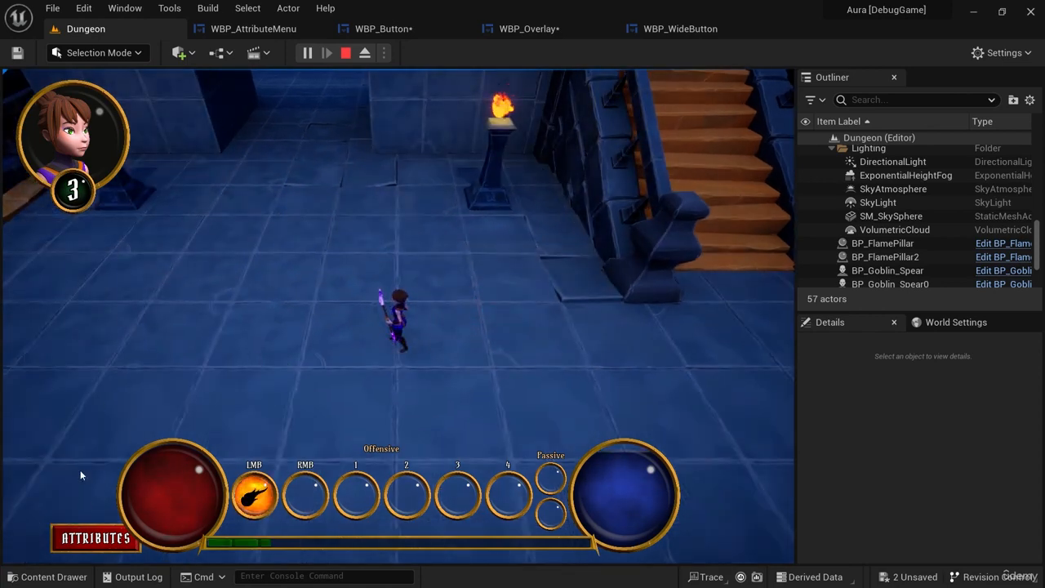
{"action": "left_click", "coordinate": [95, 537]}
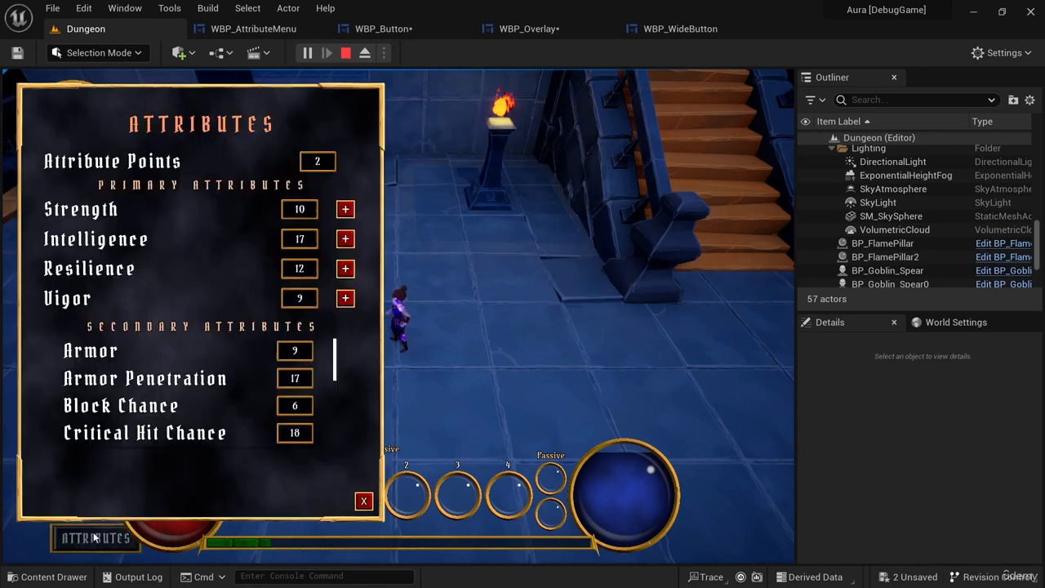
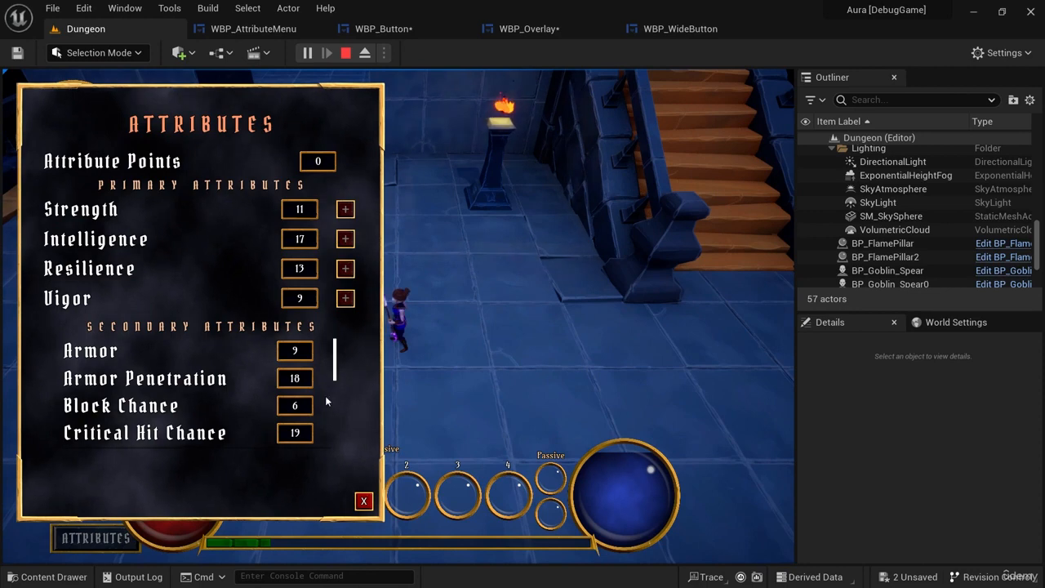
Close and reopen the attribute menu to test its button sounds, and end the play session with the menu closed.
{"action": "left_click", "coordinate": [363, 501]}
{"action": "left_click", "coordinate": [95, 538]}
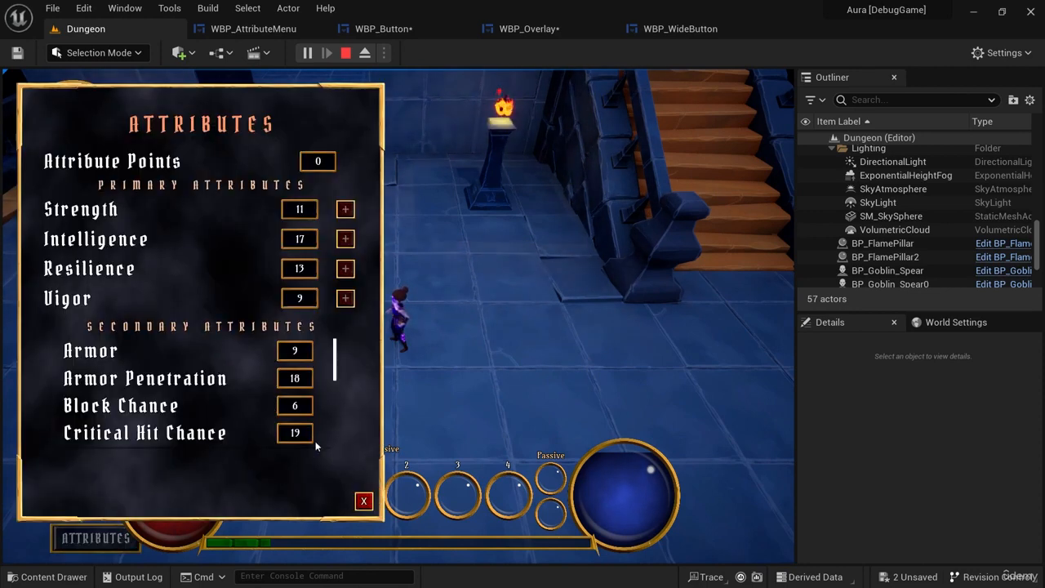
{"action": "left_click", "coordinate": [364, 500]}
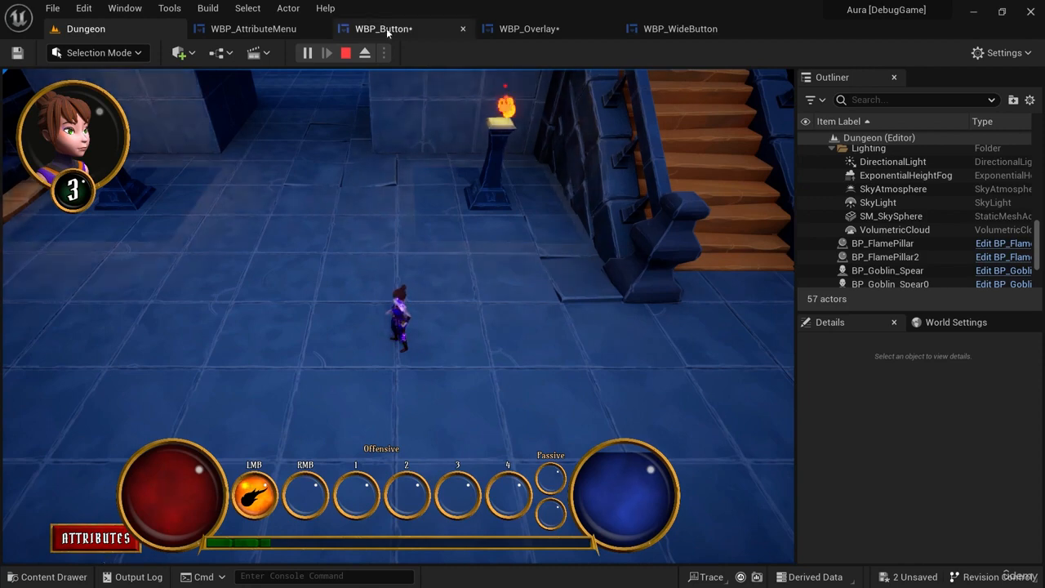
{"action": "left_click", "coordinate": [345, 52]}
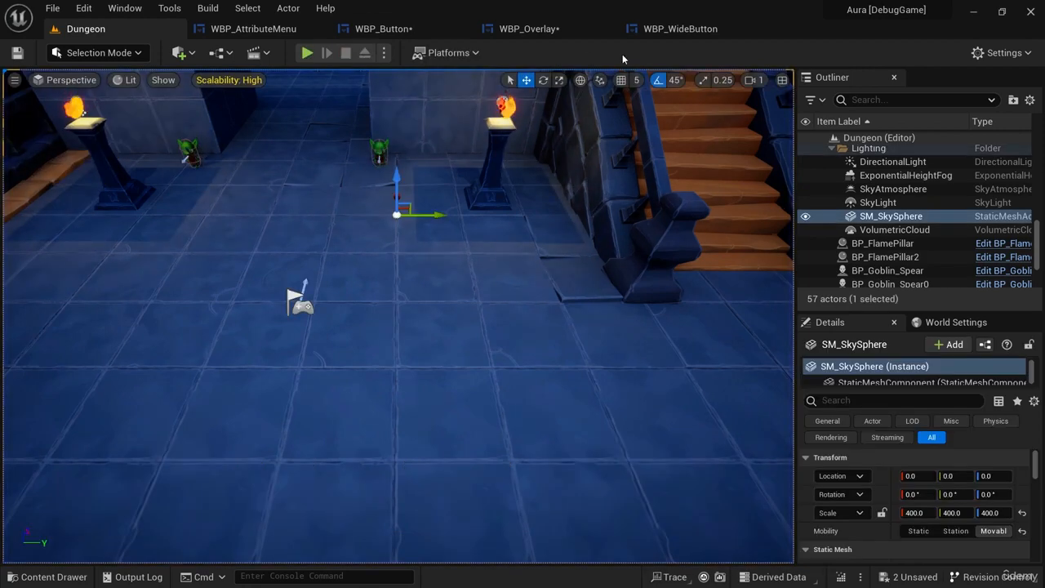
In WBP_Button, promote the sound of the On Hovered Play Sound 2D node to a variable named OnHoveredSound.
{"action": "left_click", "coordinate": [383, 28]}
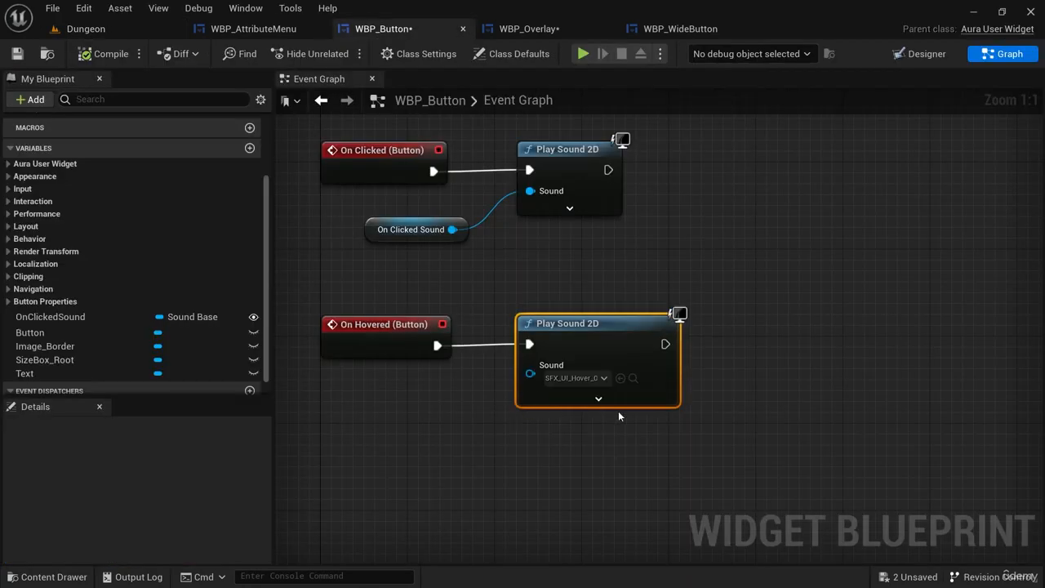
{"action": "mouse_move", "coordinate": [573, 340]}
{"action": "left_mouse_down"}
{"action": "mouse_move", "coordinate": [553, 340]}
{"action": "mouse_move", "coordinate": [584, 340]}
{"action": "left_mouse_up"}
{"action": "left_click_drag", "start_coordinate": [453, 414], "coordinate": [453, 416]}
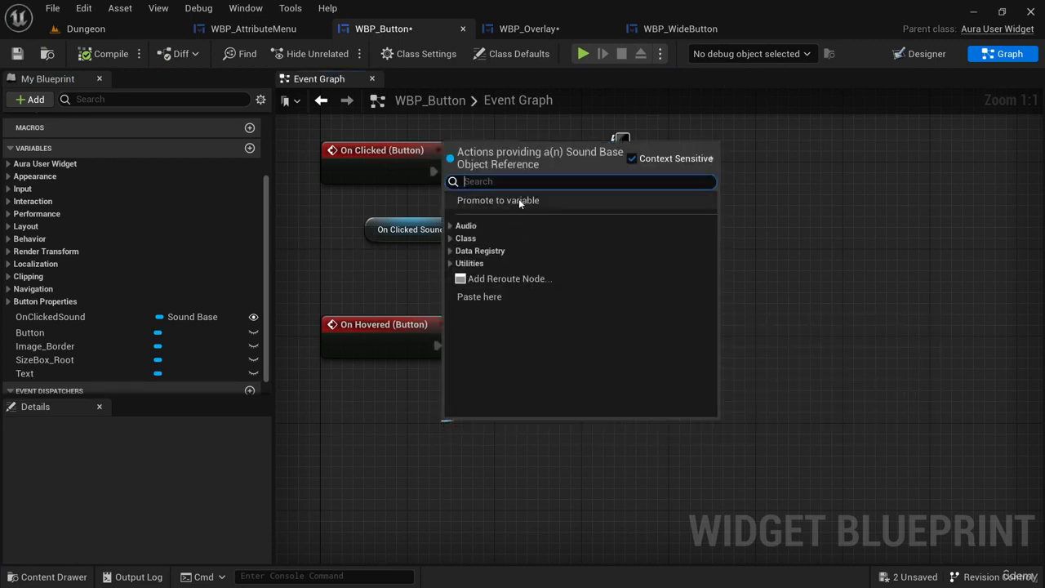
{"action": "left_click", "coordinate": [494, 199]}
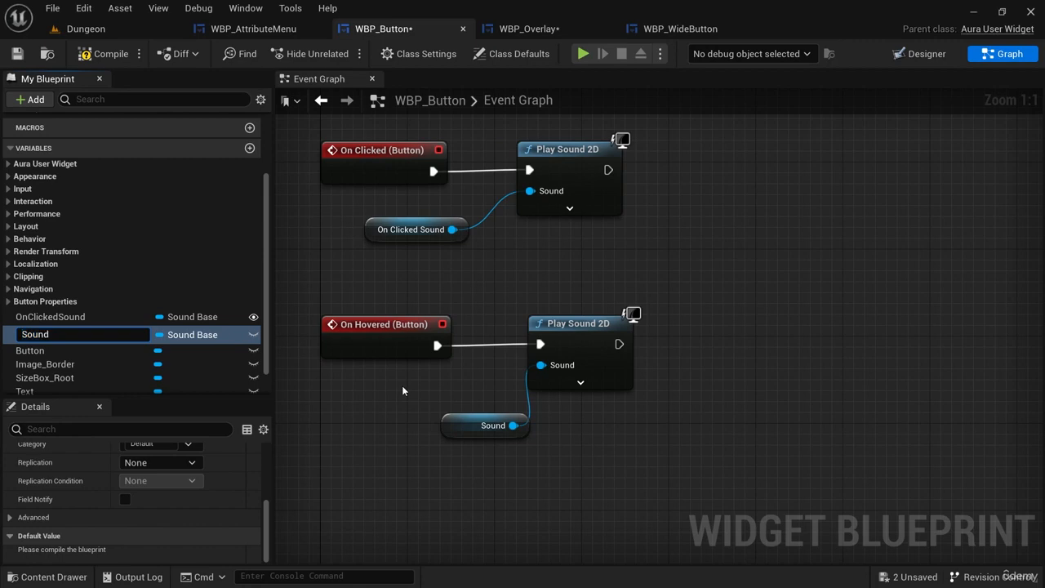
{"action": "type", "text": "OnHovered"}
{"action": "key", "text": "Return"}
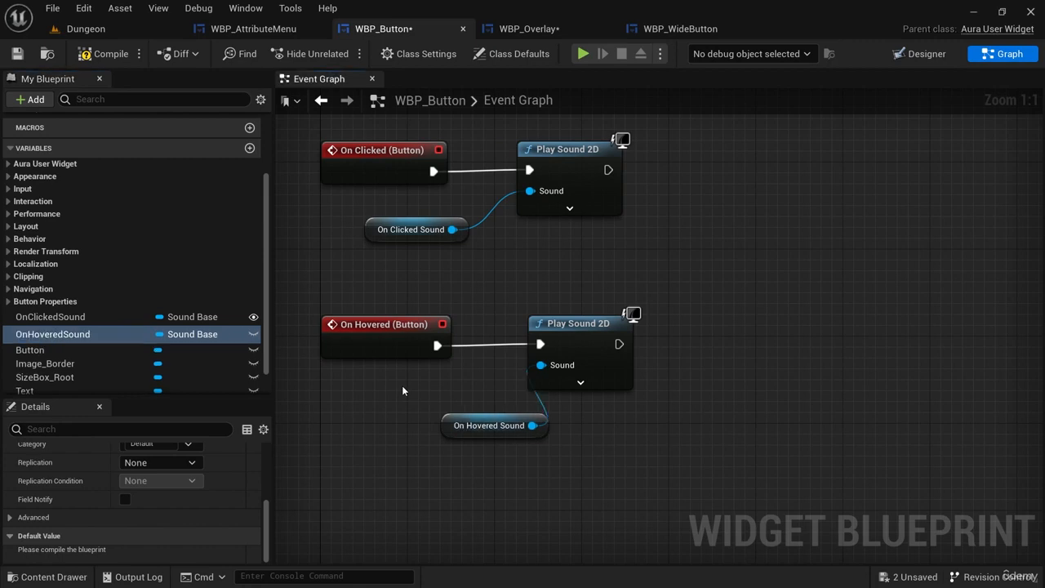
Play the Dungeon level and test the button sounds by opening and closing the attribute menu.
{"action": "left_click", "coordinate": [107, 31]}
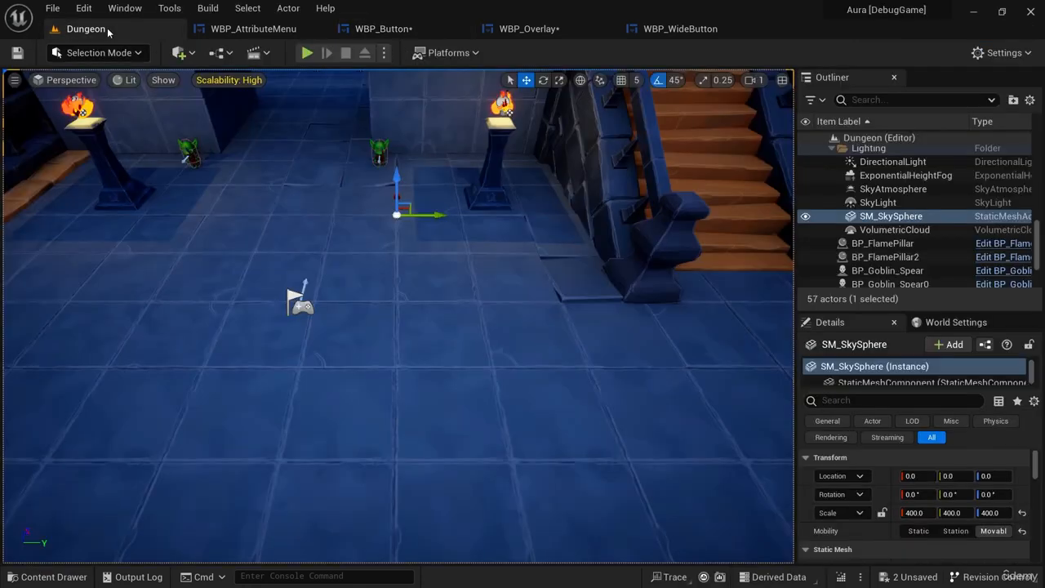
{"action": "left_click", "coordinate": [305, 54]}
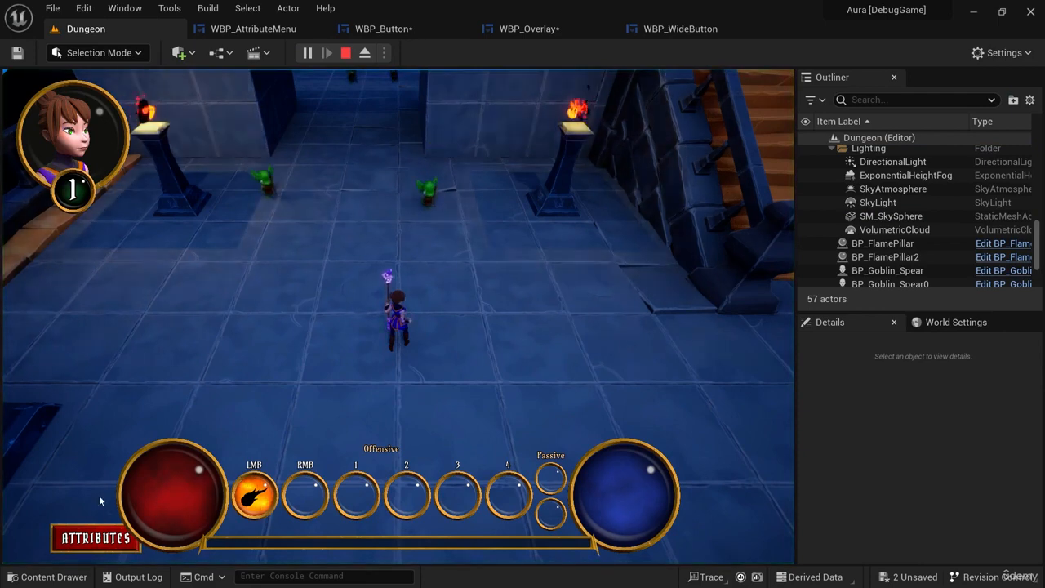
{"action": "left_click", "coordinate": [95, 538]}
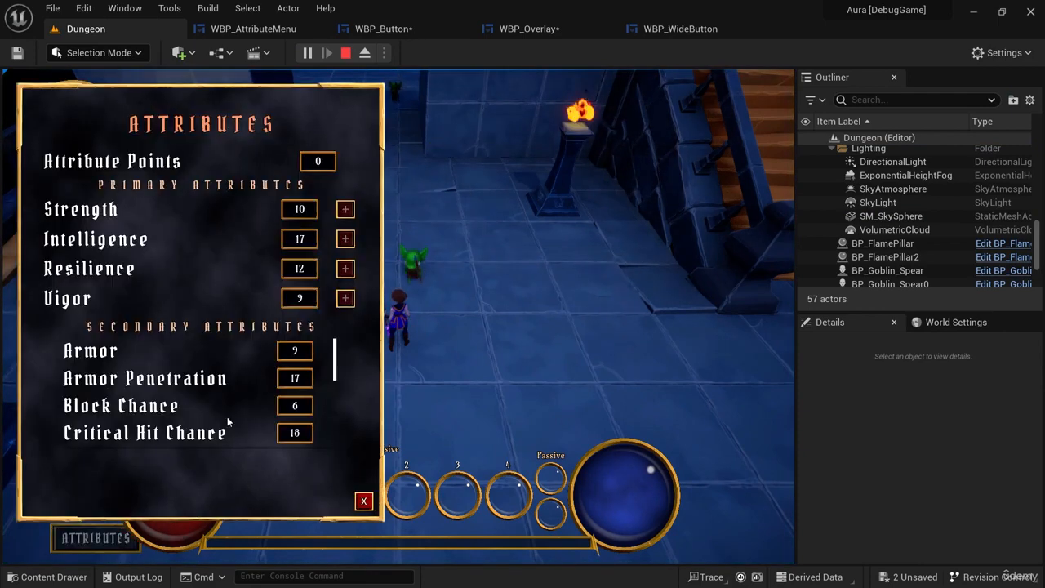
{"action": "left_click", "coordinate": [362, 501]}
Attack the nearby goblins with firebolts and move the character away through the level.
{"action": "left_click", "coordinate": [388, 320]}
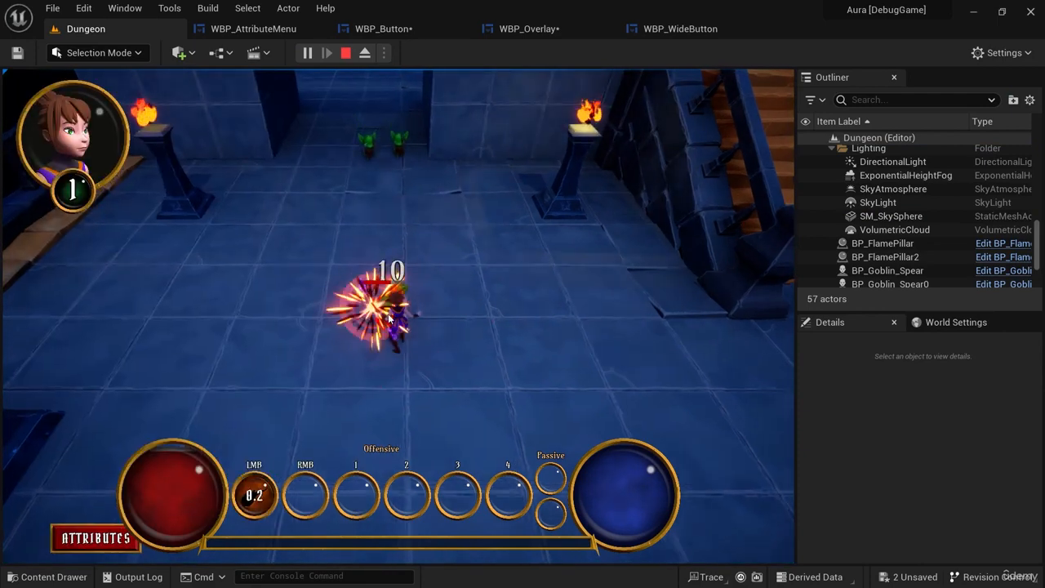
{"action": "left_click", "coordinate": [389, 320]}
{"action": "left_click", "coordinate": [389, 320]}
{"action": "left_click", "coordinate": [389, 320]}
{"action": "left_click", "coordinate": [539, 352]}
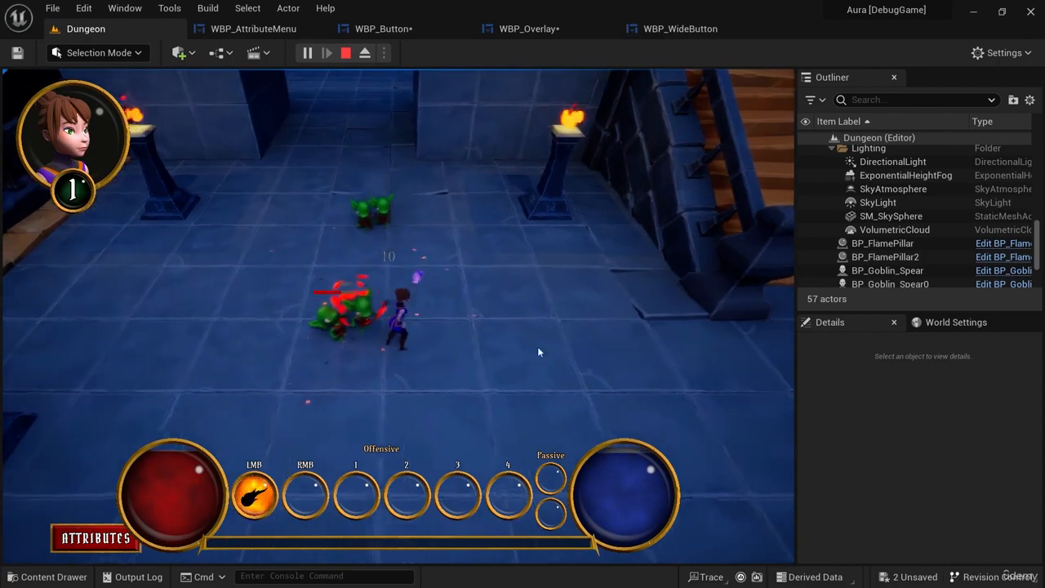
{"action": "mouse_move", "coordinate": [539, 352]}
{"action": "left_mouse_down"}
{"action": "mouse_move", "coordinate": [628, 345]}
{"action": "mouse_move", "coordinate": [428, 147]}
{"action": "mouse_move", "coordinate": [420, 95]}
{"action": "left_mouse_up"}
Open and close the attribute menu to test its sounds, and fight the pursuing goblins to earn an attribute point.
{"action": "left_click", "coordinate": [95, 537]}
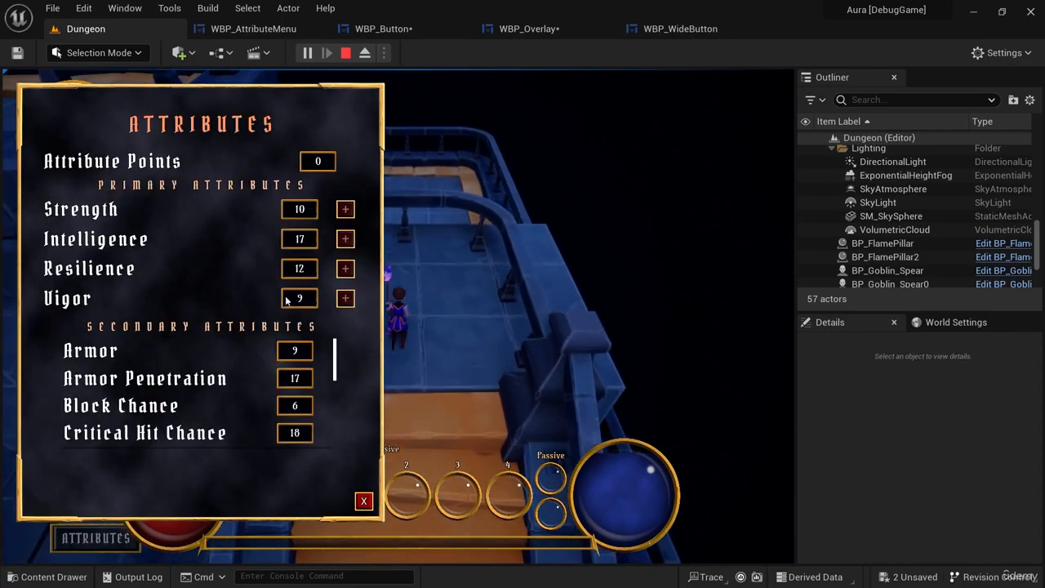
{"action": "left_click", "coordinate": [365, 502]}
{"action": "mouse_move", "coordinate": [397, 424]}
{"action": "left_mouse_down"}
{"action": "mouse_move", "coordinate": [399, 442]}
{"action": "mouse_move", "coordinate": [385, 460]}
{"action": "mouse_move", "coordinate": [401, 463]}
{"action": "mouse_move", "coordinate": [326, 484]}
{"action": "mouse_move", "coordinate": [291, 469]}
{"action": "mouse_move", "coordinate": [440, 244]}
{"action": "left_mouse_up"}
{"action": "left_click", "coordinate": [446, 211]}
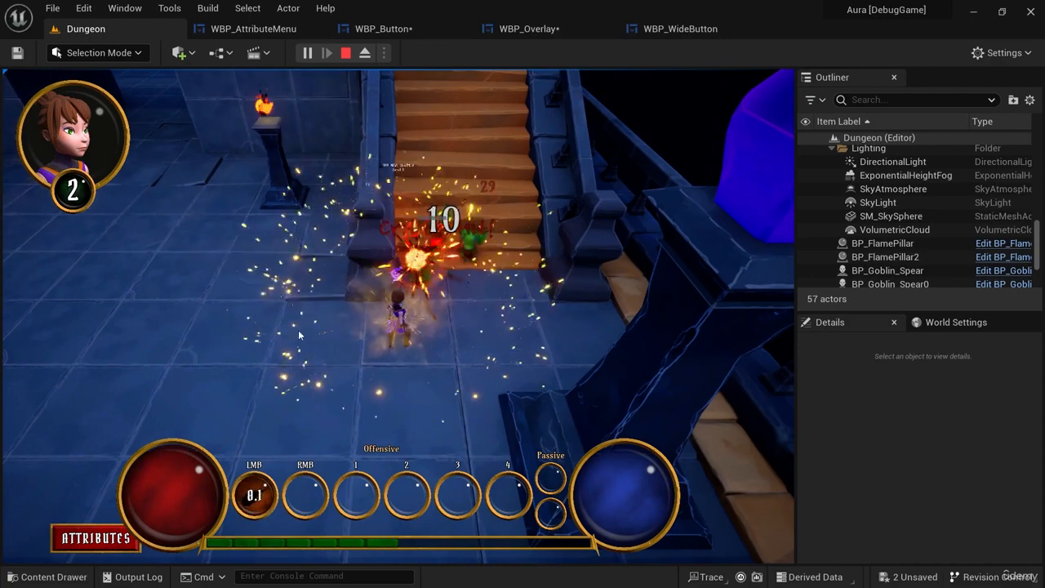
{"action": "left_click", "coordinate": [199, 299]}
{"action": "left_click", "coordinate": [242, 85]}
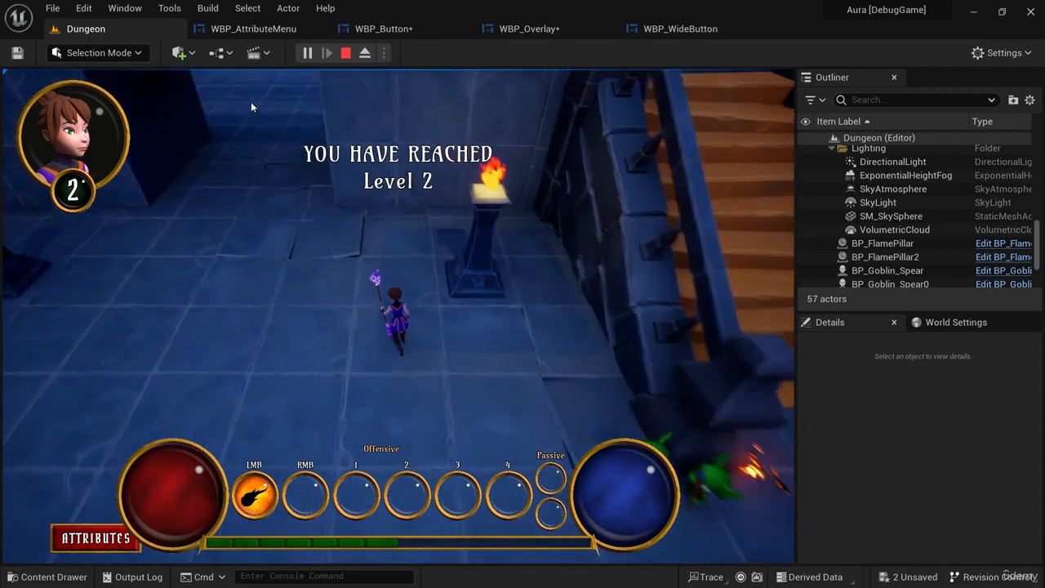
Test the sounds of the attribute menu with its plus buttons enabled, close the menu and end the play session.
{"action": "left_click", "coordinate": [102, 532]}
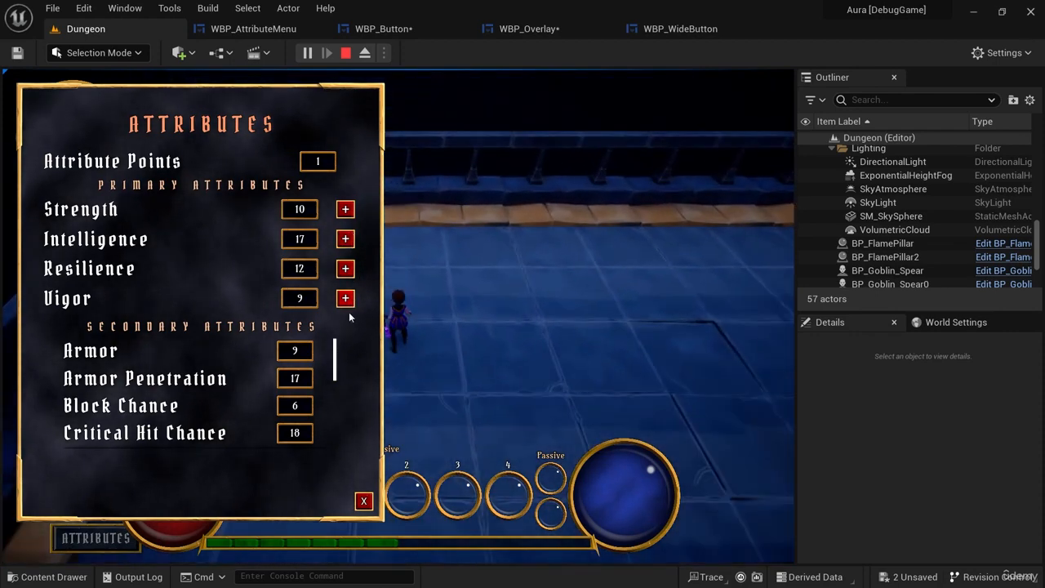
{"action": "left_click", "coordinate": [365, 500]}
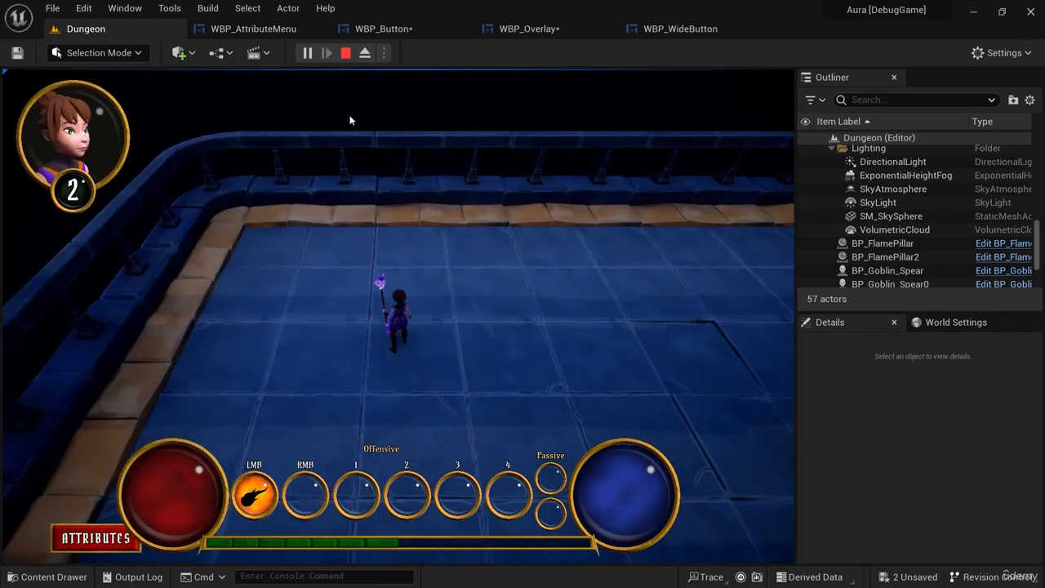
{"action": "left_click", "coordinate": [344, 53]}
Filter AttributeMenuButton's details in WBP_Overlay by "onho", and make the OnHoveredSound variable in WBP_Button instance editable.
{"action": "left_click", "coordinate": [542, 29]}
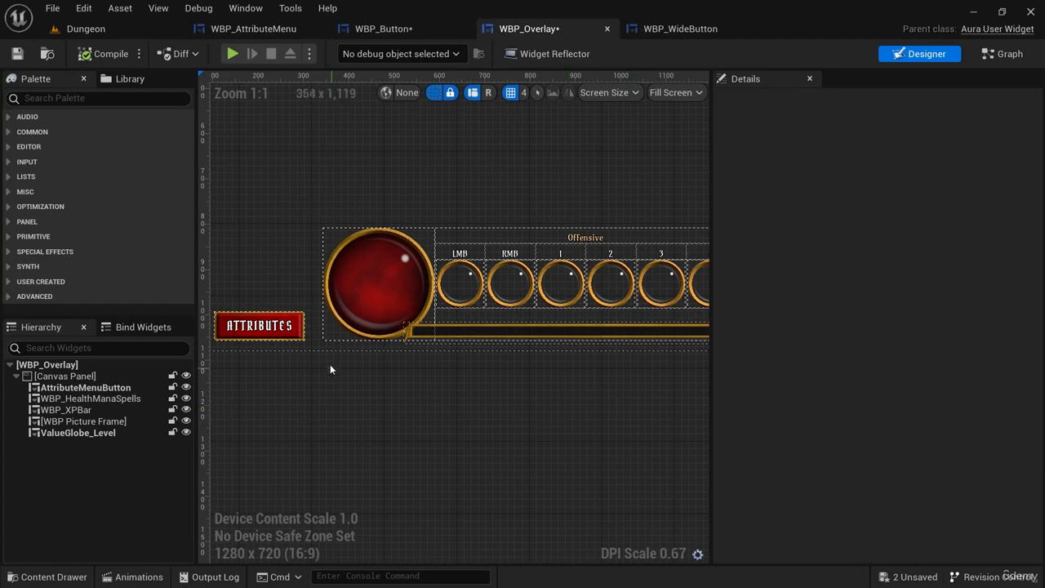
{"action": "left_click", "coordinate": [295, 333]}
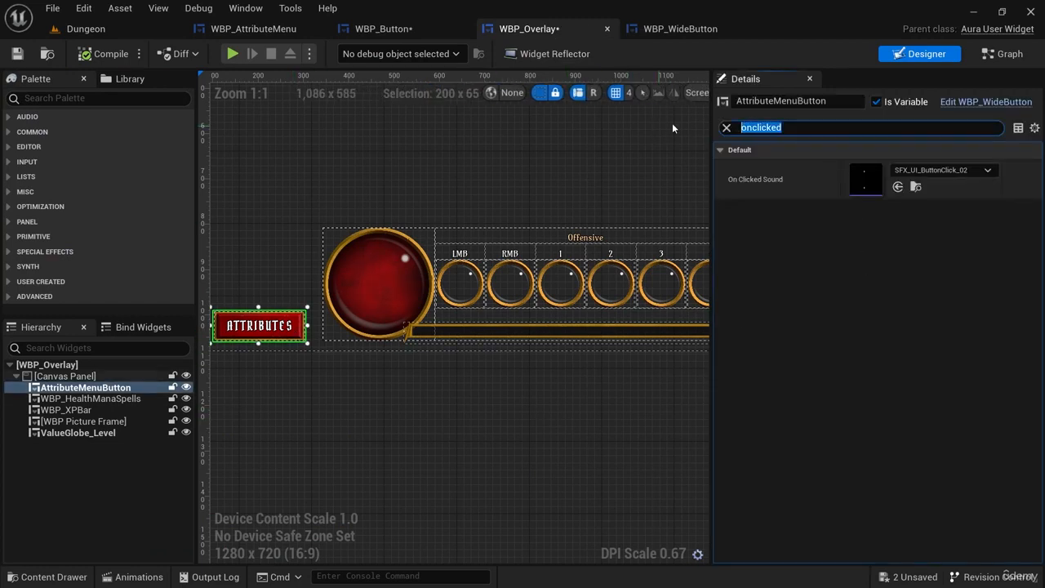
{"action": "type", "text": "onho"}
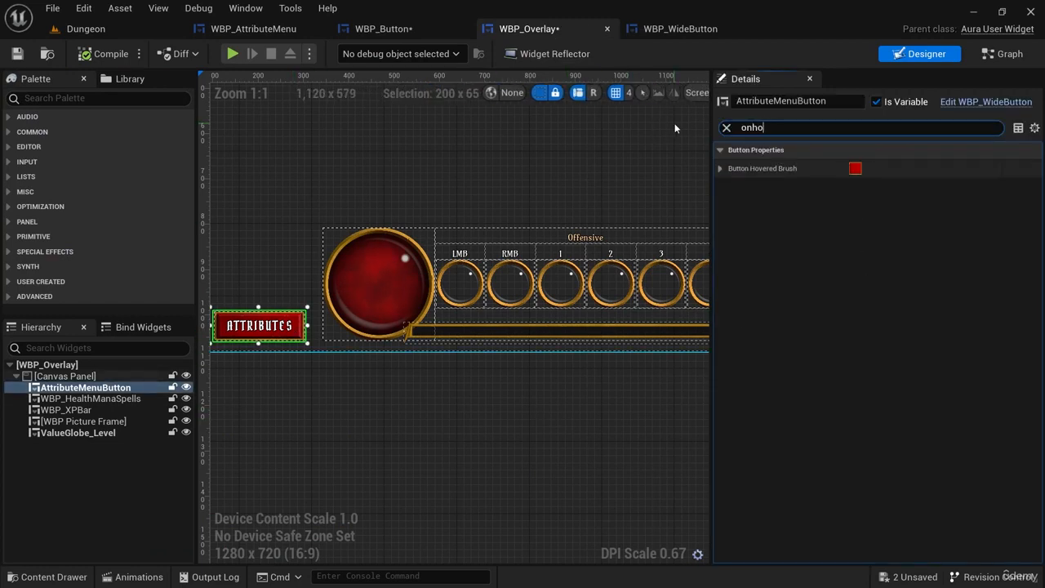
{"action": "left_click", "coordinate": [254, 29]}
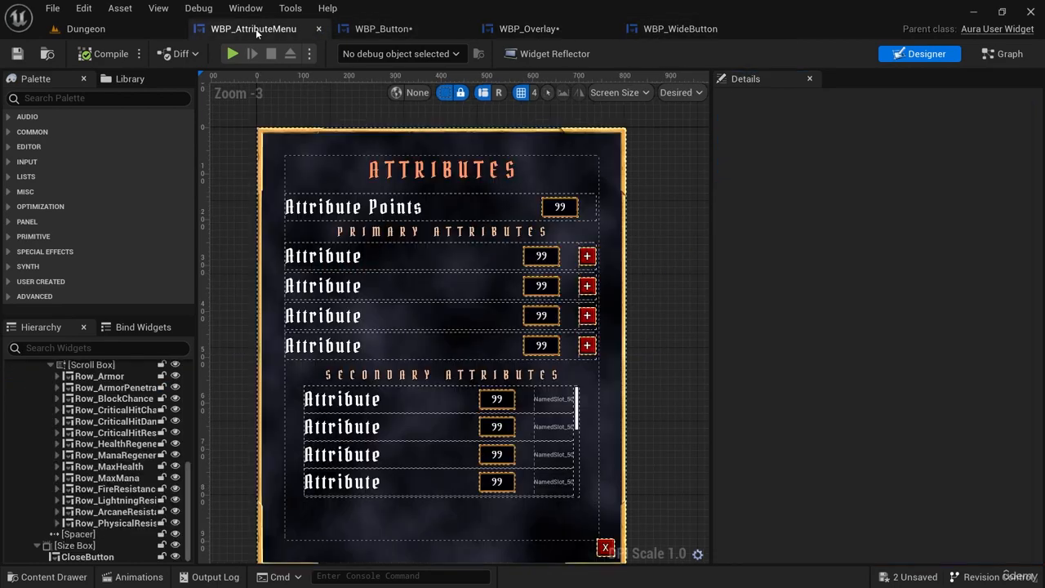
{"action": "left_click", "coordinate": [391, 30]}
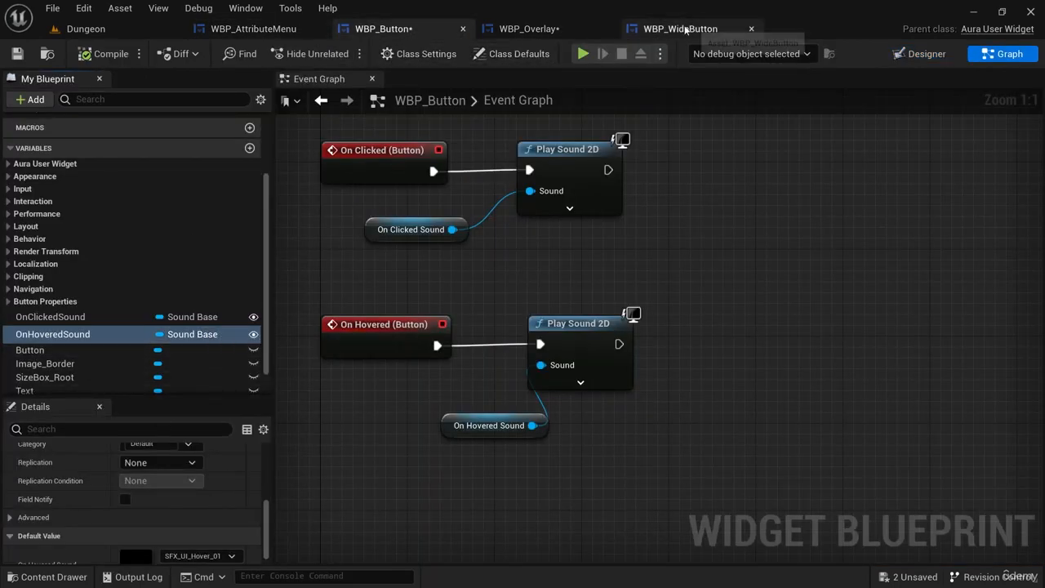
Tidy the On Hovered Sound node in WBP_Button and assign SFX_UI_Hover_01 as the On Hovered Sound of AttributeMenuButton in WBP_Overlay.
{"action": "left_click", "coordinate": [529, 29]}
{"action": "left_click", "coordinate": [260, 325]}
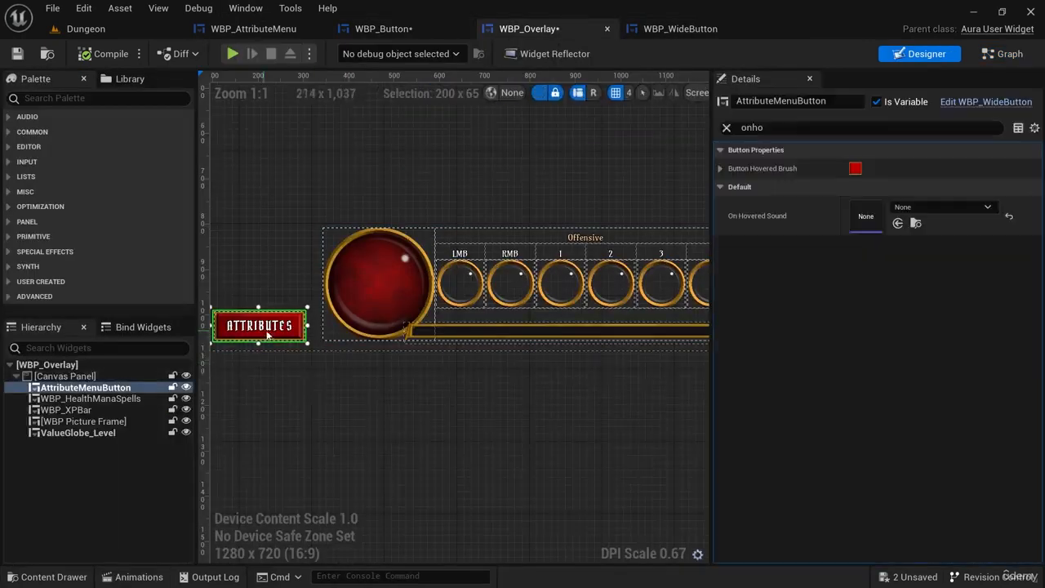
{"action": "left_click", "coordinate": [943, 208]}
{"action": "left_click", "coordinate": [947, 209]}
{"action": "left_click", "coordinate": [388, 30]}
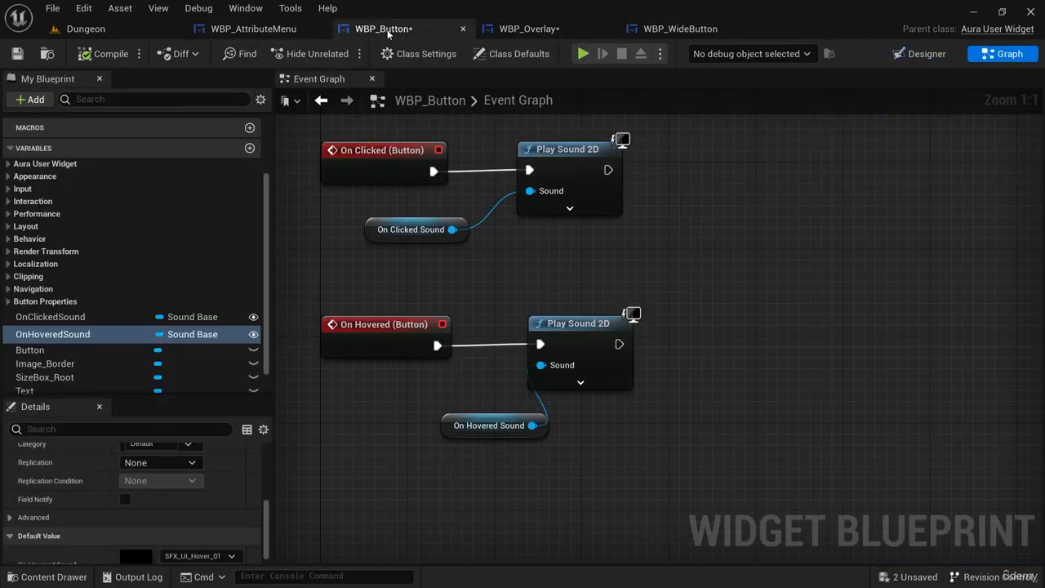
{"action": "left_click_drag", "start_coordinate": [461, 431], "coordinate": [450, 433]}
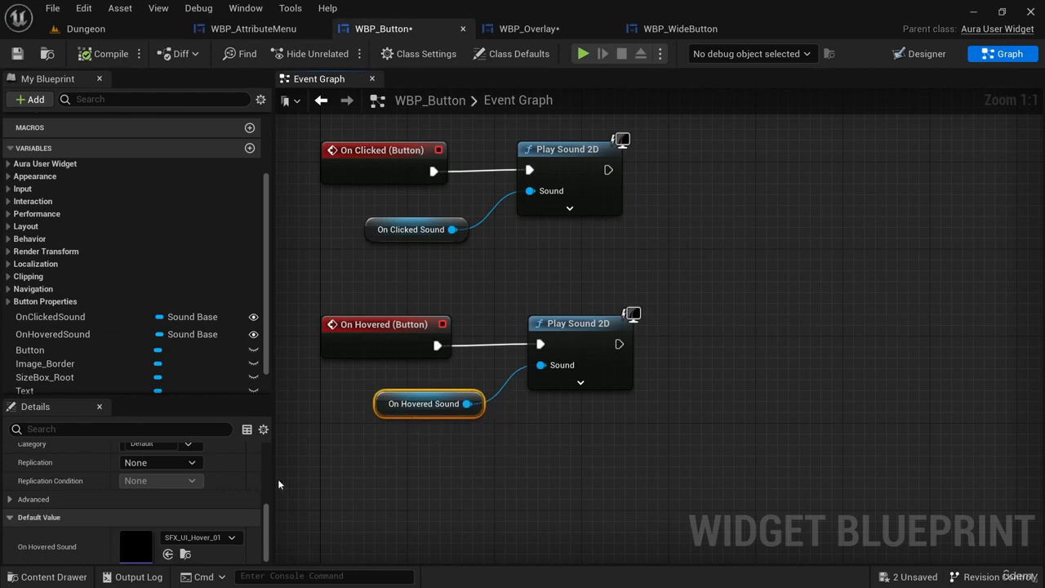
{"action": "left_click", "coordinate": [186, 551]}
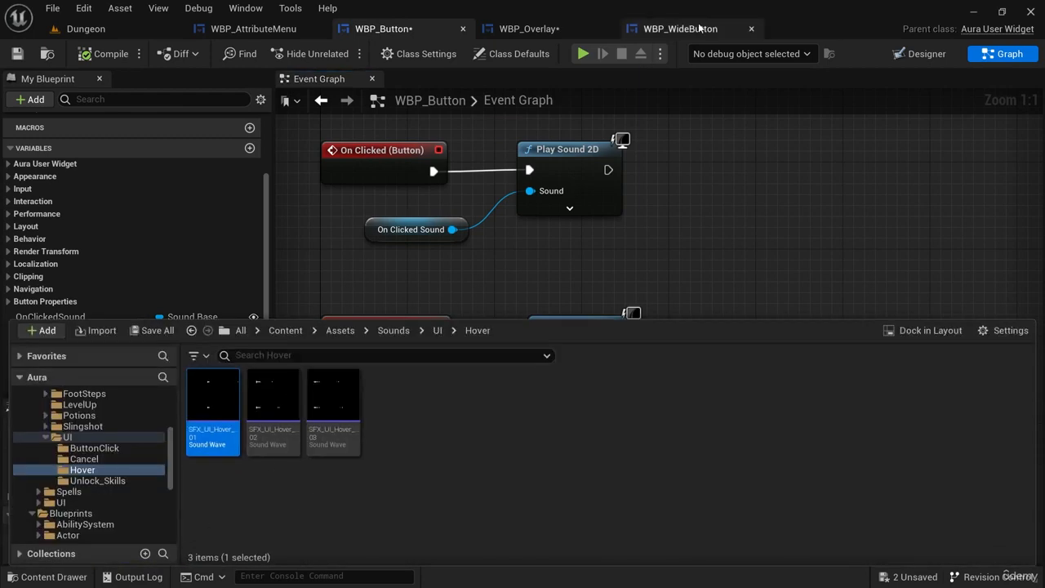
{"action": "left_click", "coordinate": [550, 29]}
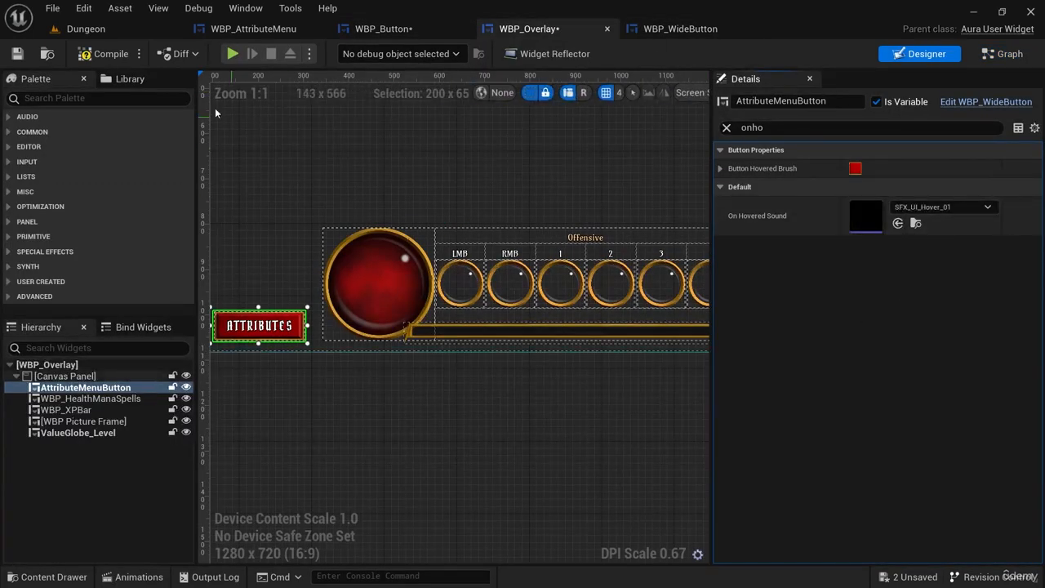
Play the Dungeon level, test the Attributes button's hover sound by opening the menu, and end the session.
{"action": "left_click", "coordinate": [86, 28]}
{"action": "key", "text": "alt+p"}
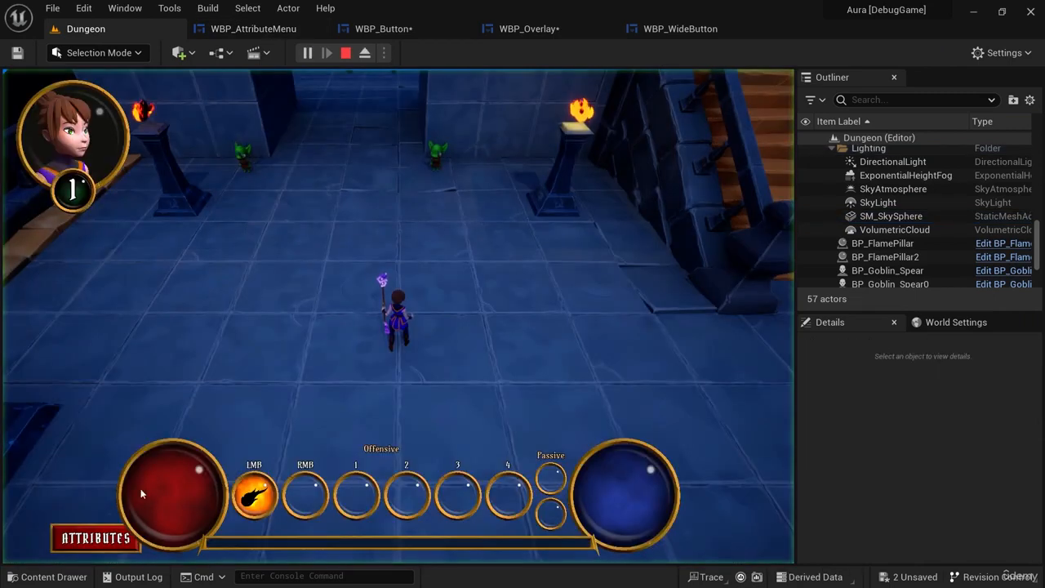
{"action": "left_click", "coordinate": [89, 538]}
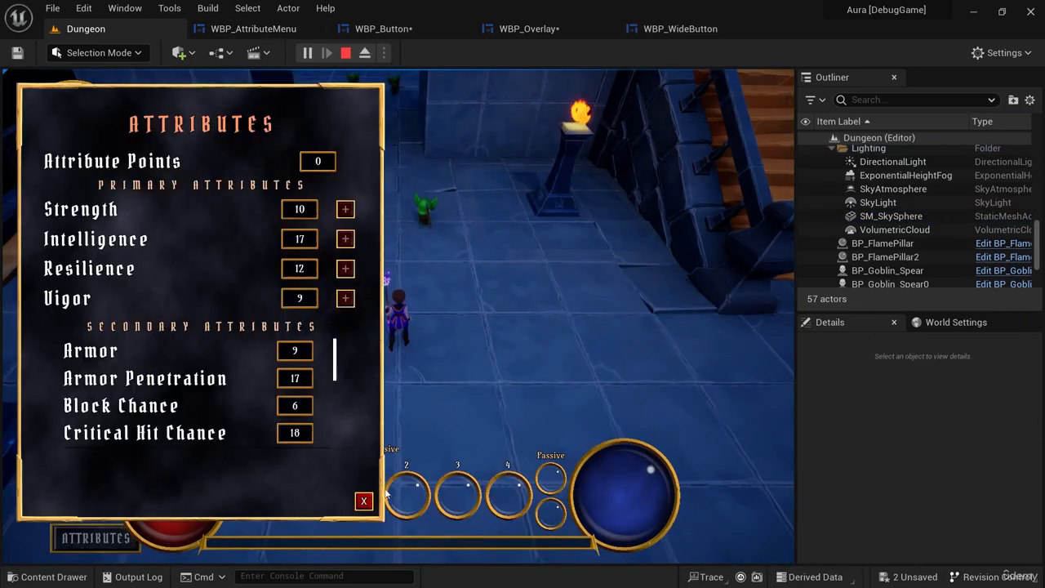
{"action": "left_click", "coordinate": [87, 539]}
{"action": "left_click", "coordinate": [345, 52]}
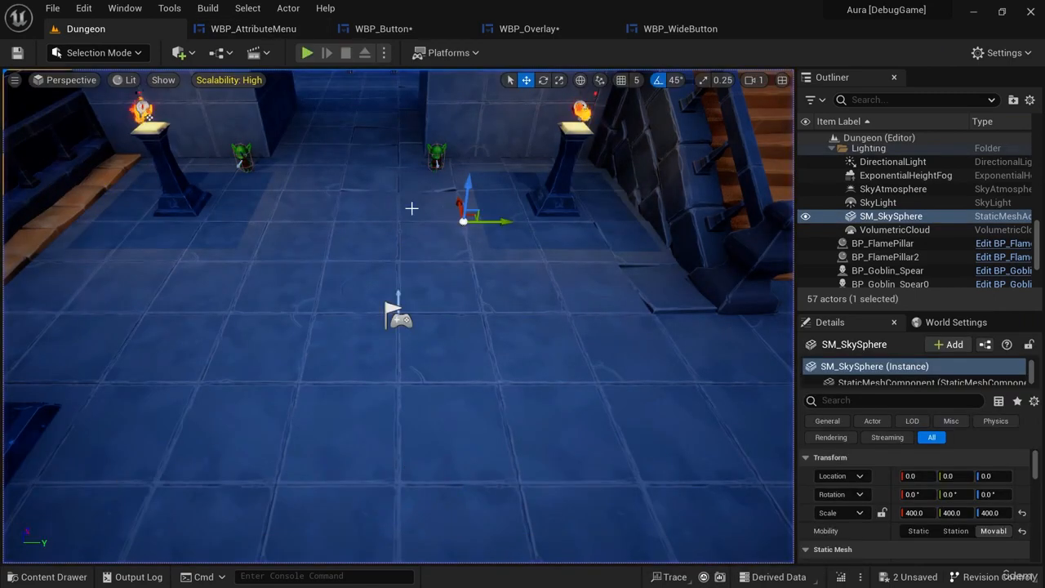
Play the Dungeon level again and test the hover and click sounds on the attribute menu while moving the character.
{"action": "left_click", "coordinate": [307, 53]}
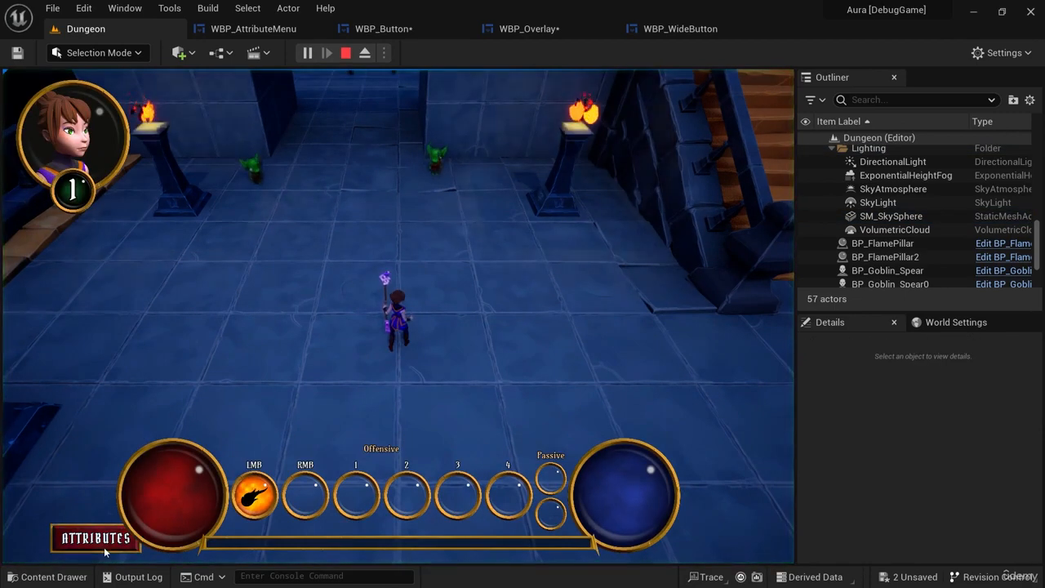
{"action": "left_click", "coordinate": [96, 538]}
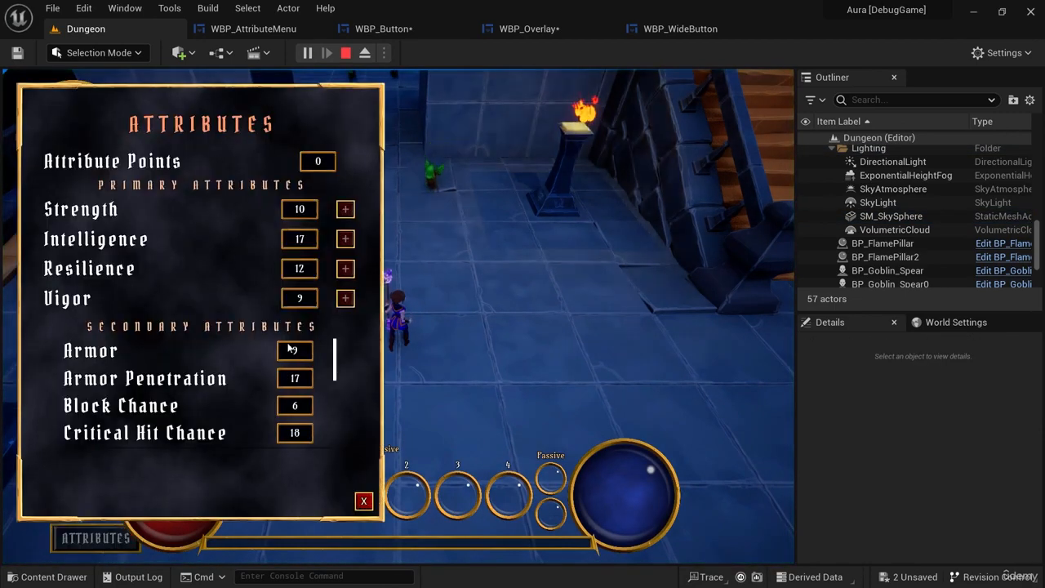
{"action": "left_click", "coordinate": [364, 501]}
{"action": "left_click", "coordinate": [428, 253]}
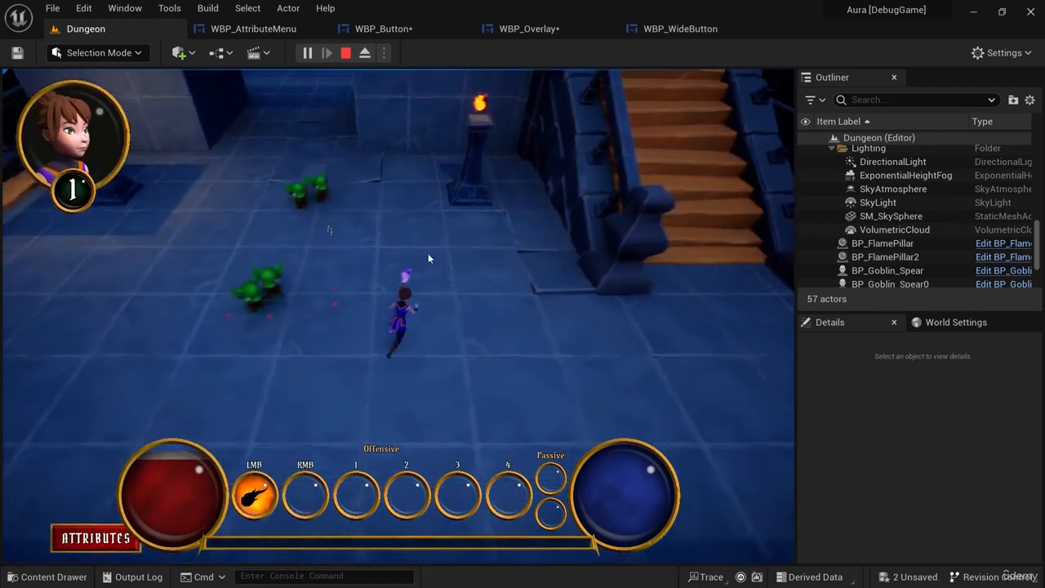
{"action": "left_click", "coordinate": [95, 538]}
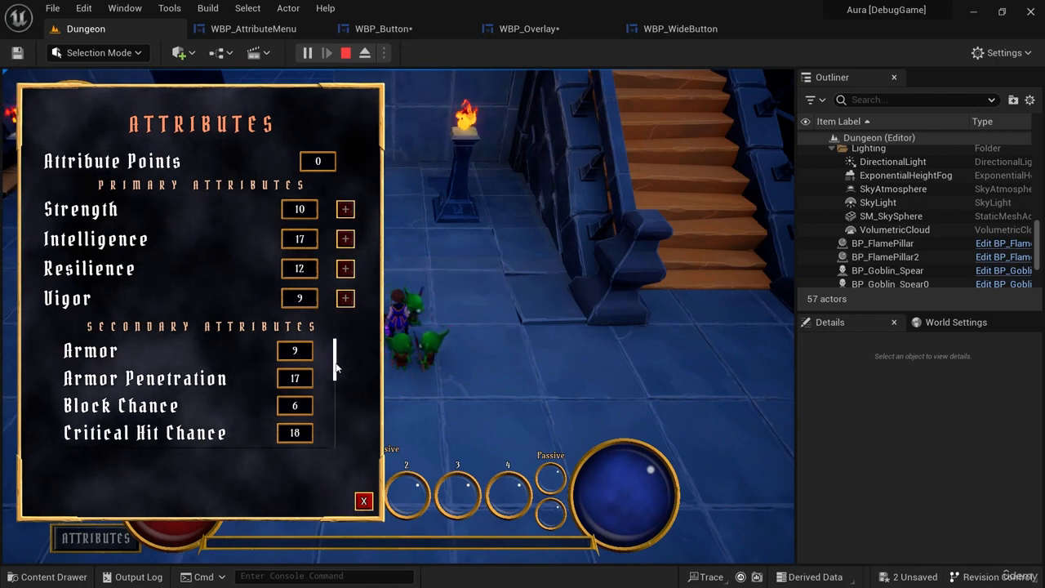
{"action": "mouse_move", "coordinate": [334, 362]}
{"action": "left_mouse_down"}
{"action": "mouse_move", "coordinate": [336, 440]}
{"action": "mouse_move", "coordinate": [331, 356]}
{"action": "left_mouse_up"}
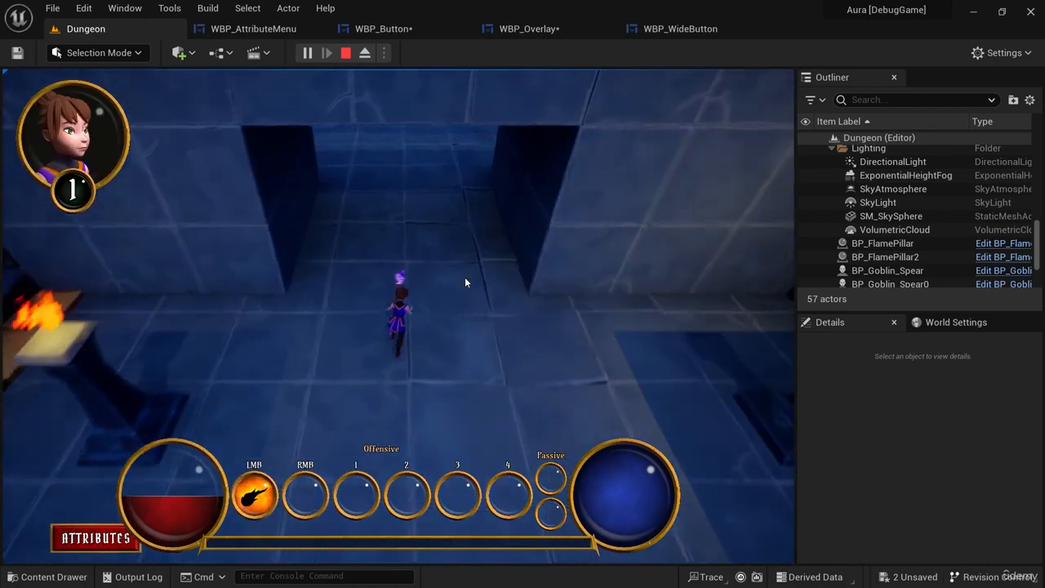
Run the character around the goblins, widen the Outliner and Details area beside the game view, and end the play session.
{"action": "mouse_move", "coordinate": [465, 280]}
{"action": "left_mouse_down"}
{"action": "mouse_move", "coordinate": [493, 420]}
{"action": "mouse_move", "coordinate": [431, 415]}
{"action": "mouse_move", "coordinate": [340, 378]}
{"action": "mouse_move", "coordinate": [256, 386]}
{"action": "mouse_move", "coordinate": [330, 291]}
{"action": "mouse_move", "coordinate": [226, 259]}
{"action": "mouse_move", "coordinate": [199, 345]}
{"action": "left_mouse_up"}
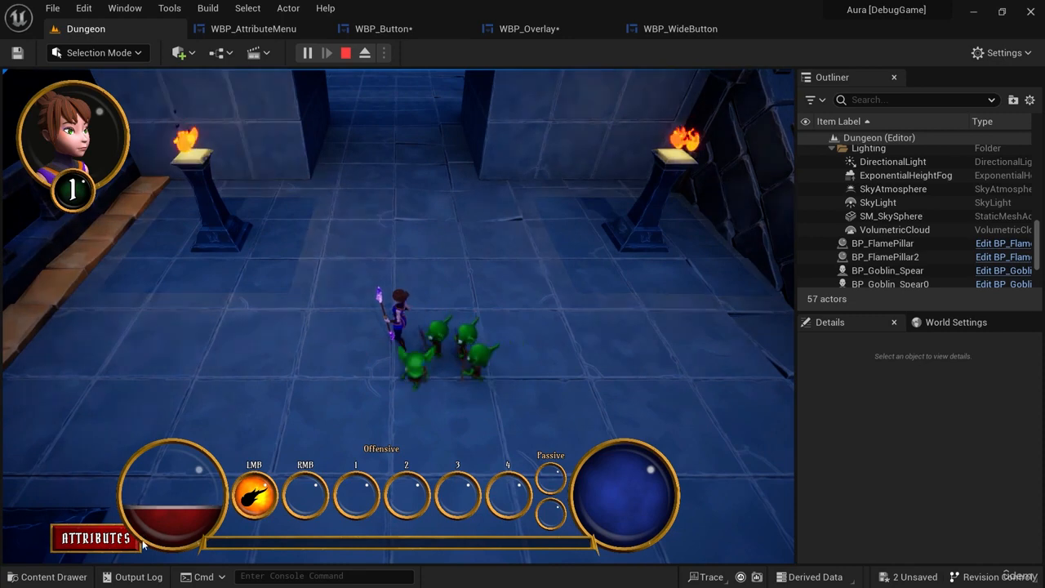
{"action": "mouse_move", "coordinate": [697, 336]}
{"action": "left_mouse_down"}
{"action": "mouse_move", "coordinate": [545, 290]}
{"action": "mouse_move", "coordinate": [515, 388]}
{"action": "left_mouse_up"}
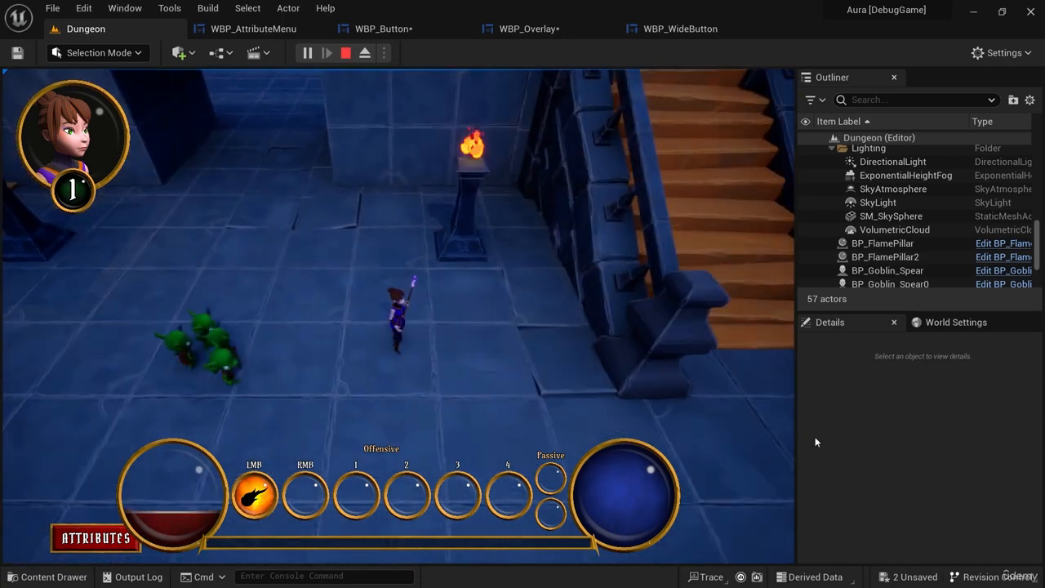
{"action": "left_click_drag", "start_coordinate": [797, 436], "coordinate": [768, 427]}
{"action": "mouse_move", "coordinate": [508, 384]}
{"action": "left_mouse_down"}
{"action": "mouse_move", "coordinate": [394, 389]}
{"action": "mouse_move", "coordinate": [261, 339]}
{"action": "mouse_move", "coordinate": [289, 318]}
{"action": "mouse_move", "coordinate": [254, 286]}
{"action": "mouse_move", "coordinate": [420, 201]}
{"action": "mouse_move", "coordinate": [639, 222]}
{"action": "mouse_move", "coordinate": [770, 398]}
{"action": "mouse_move", "coordinate": [723, 474]}
{"action": "mouse_move", "coordinate": [404, 453]}
{"action": "mouse_move", "coordinate": [366, 417]}
{"action": "left_mouse_up"}
{"action": "key", "text": "F11"}
{"action": "key", "text": "F11"}
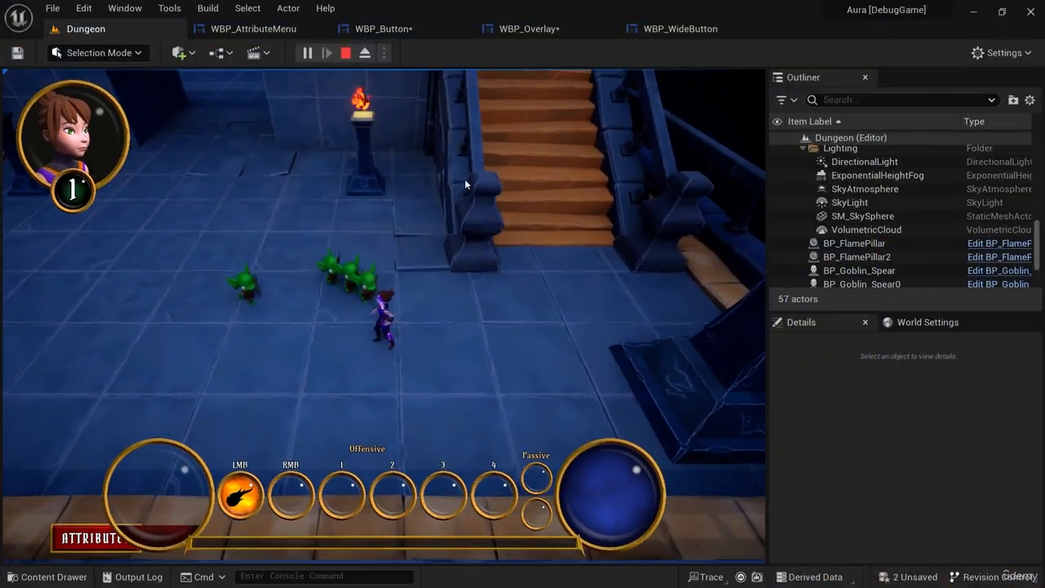
{"action": "left_click", "coordinate": [344, 55]}
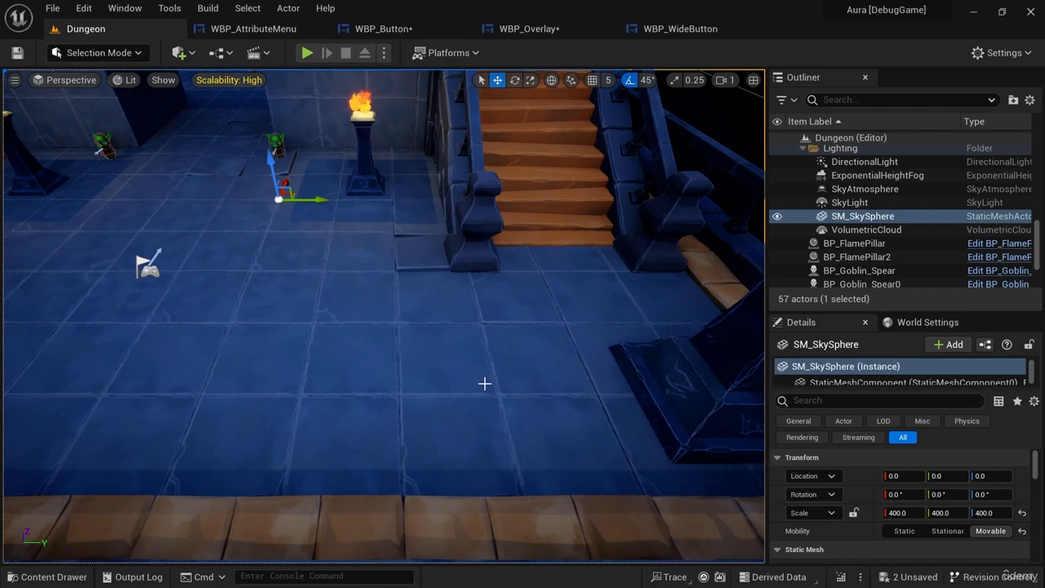
Play the Dungeon level again, lead the goblins across the room and attack them with the fire spell, and end the session.
{"action": "left_click", "coordinate": [306, 53]}
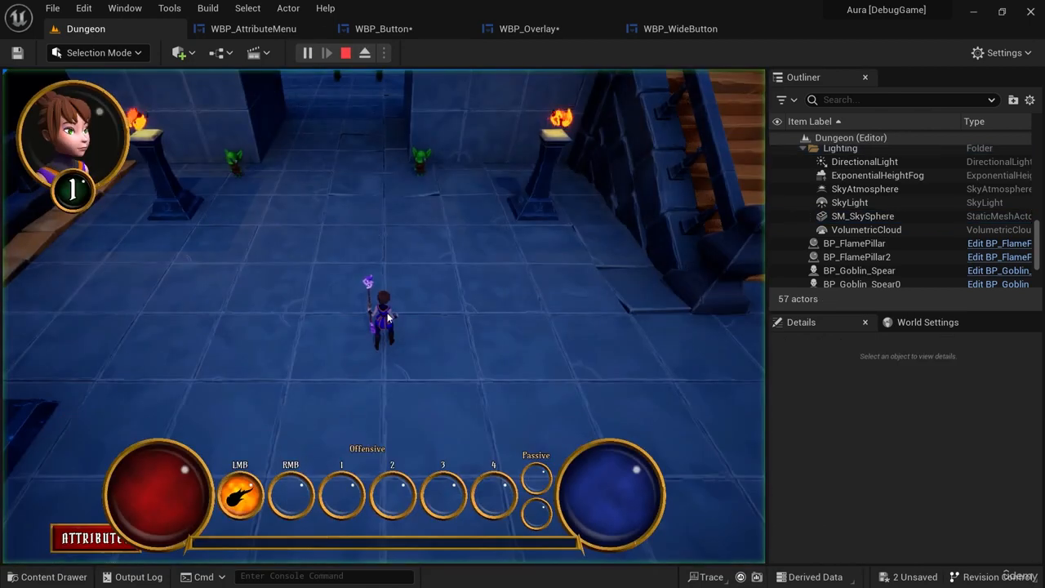
{"action": "left_click", "coordinate": [526, 405]}
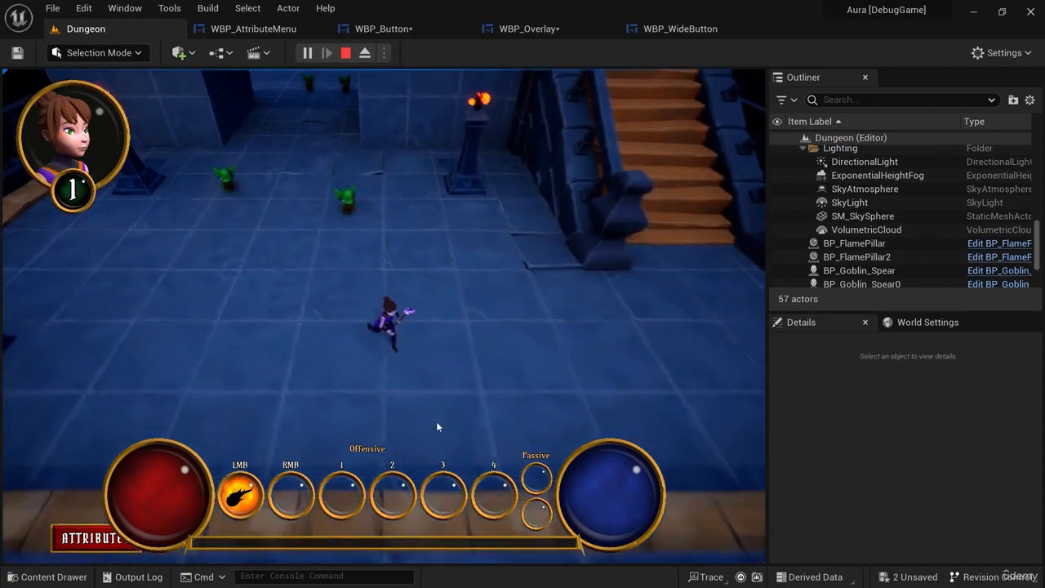
{"action": "mouse_move", "coordinate": [495, 356]}
{"action": "left_mouse_down"}
{"action": "mouse_move", "coordinate": [509, 344]}
{"action": "mouse_move", "coordinate": [456, 306]}
{"action": "mouse_move", "coordinate": [316, 328]}
{"action": "mouse_move", "coordinate": [311, 282]}
{"action": "mouse_move", "coordinate": [258, 351]}
{"action": "mouse_move", "coordinate": [306, 406]}
{"action": "mouse_move", "coordinate": [443, 407]}
{"action": "mouse_move", "coordinate": [333, 382]}
{"action": "mouse_move", "coordinate": [303, 284]}
{"action": "mouse_move", "coordinate": [483, 263]}
{"action": "mouse_move", "coordinate": [489, 278]}
{"action": "mouse_move", "coordinate": [301, 277]}
{"action": "mouse_move", "coordinate": [271, 371]}
{"action": "mouse_move", "coordinate": [378, 462]}
{"action": "mouse_move", "coordinate": [382, 448]}
{"action": "mouse_move", "coordinate": [548, 420]}
{"action": "mouse_move", "coordinate": [514, 297]}
{"action": "mouse_move", "coordinate": [409, 422]}
{"action": "mouse_move", "coordinate": [493, 331]}
{"action": "mouse_move", "coordinate": [442, 272]}
{"action": "mouse_move", "coordinate": [292, 260]}
{"action": "mouse_move", "coordinate": [317, 395]}
{"action": "mouse_move", "coordinate": [506, 373]}
{"action": "mouse_move", "coordinate": [520, 406]}
{"action": "mouse_move", "coordinate": [562, 394]}
{"action": "left_mouse_up"}
{"action": "left_click", "coordinate": [219, 267]}
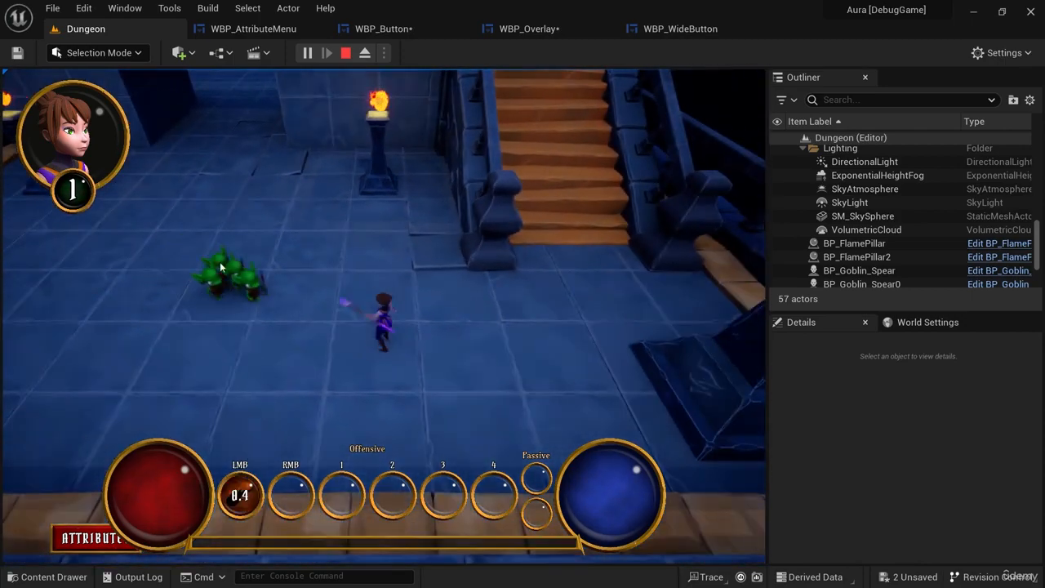
{"action": "mouse_move", "coordinate": [227, 269]}
{"action": "left_mouse_down"}
{"action": "mouse_move", "coordinate": [207, 318]}
{"action": "mouse_move", "coordinate": [244, 304]}
{"action": "mouse_move", "coordinate": [281, 322]}
{"action": "mouse_move", "coordinate": [342, 254]}
{"action": "mouse_move", "coordinate": [223, 298]}
{"action": "mouse_move", "coordinate": [205, 351]}
{"action": "mouse_move", "coordinate": [372, 283]}
{"action": "left_mouse_up"}
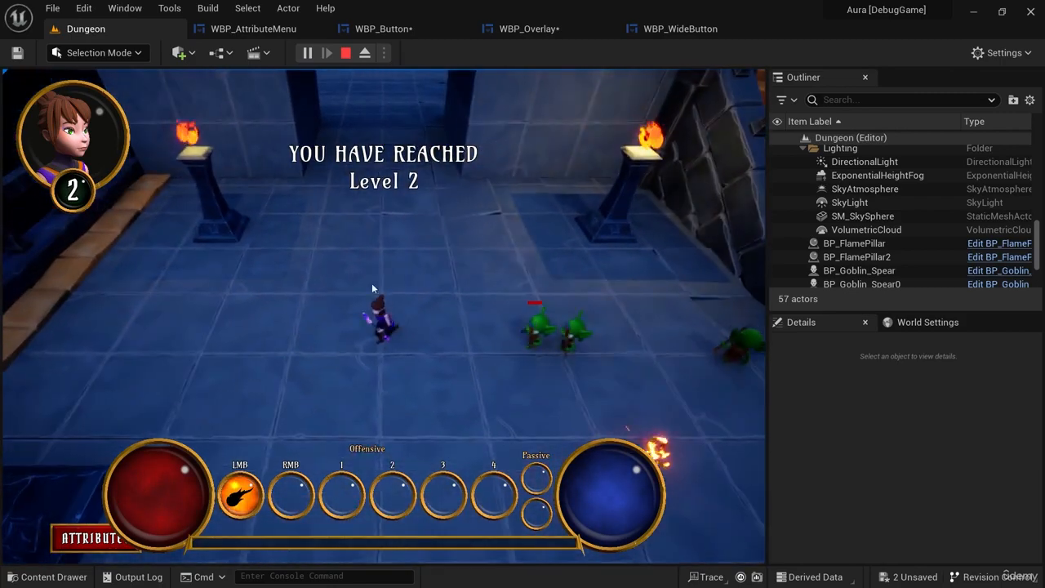
{"action": "left_click", "coordinate": [346, 54]}
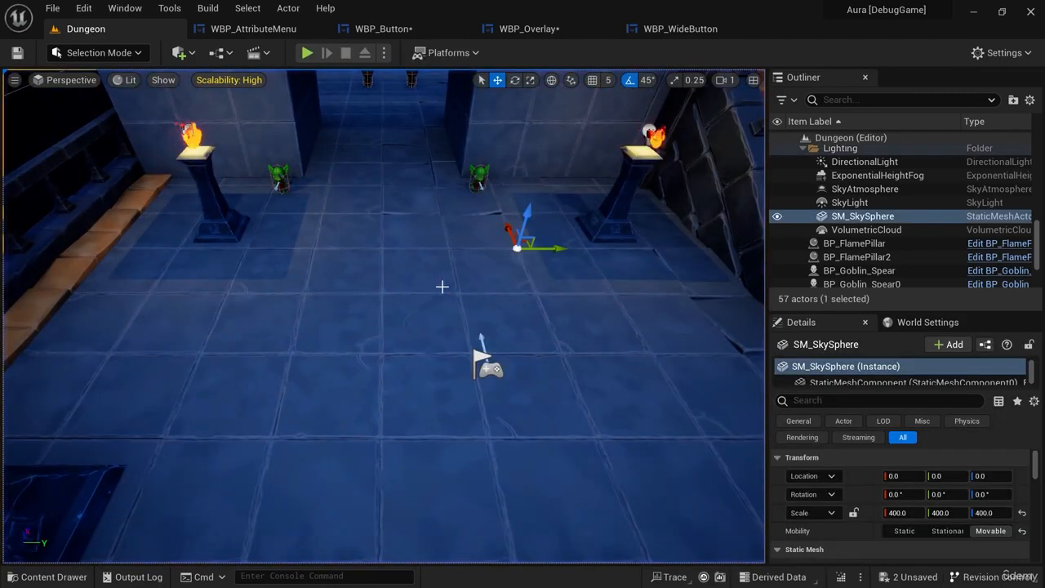